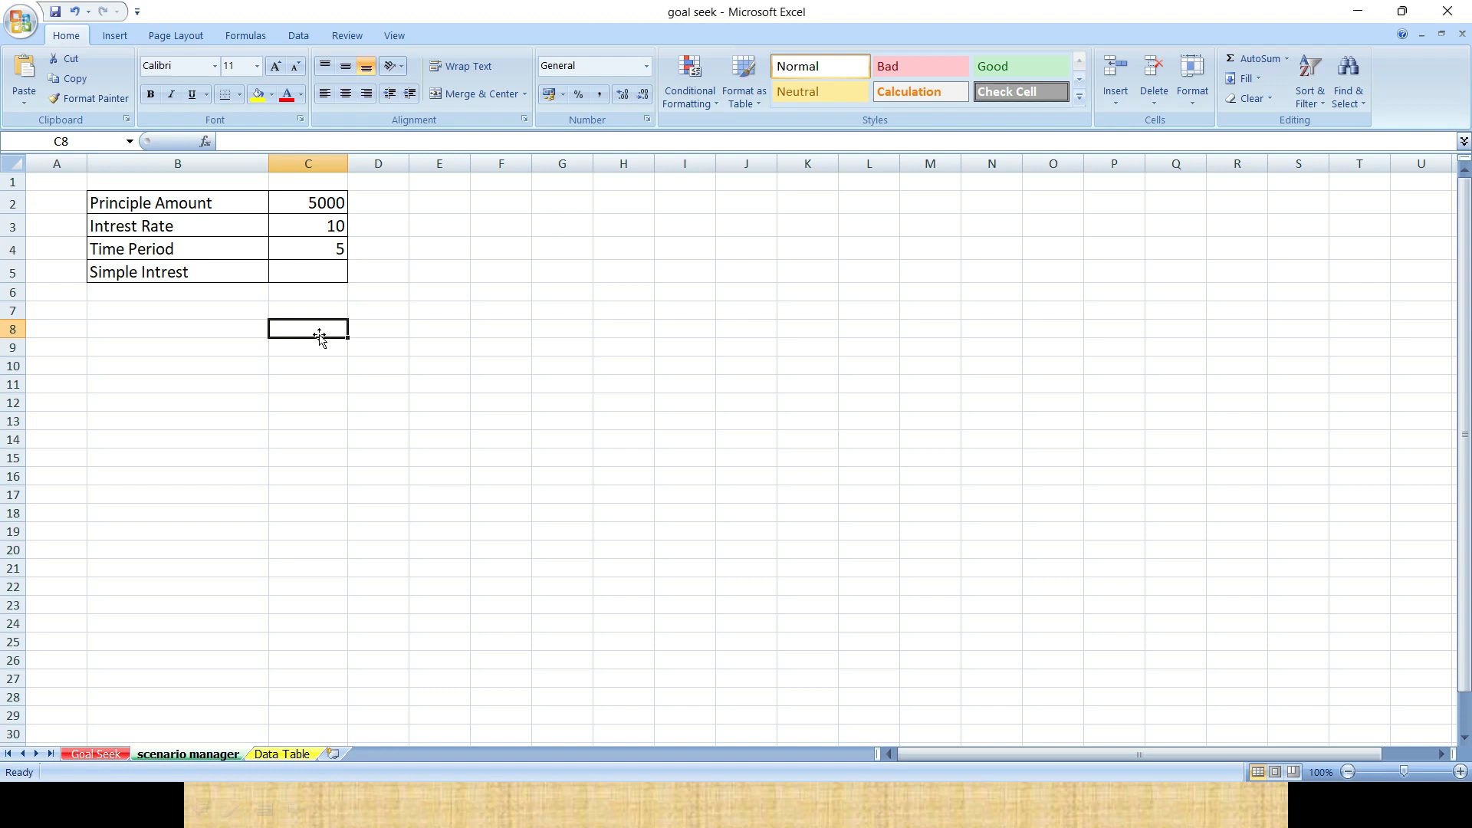
- Select cell C5 and start the Simple Intrest formula with '='
{"action": "left_click", "coordinate": [304, 271]}
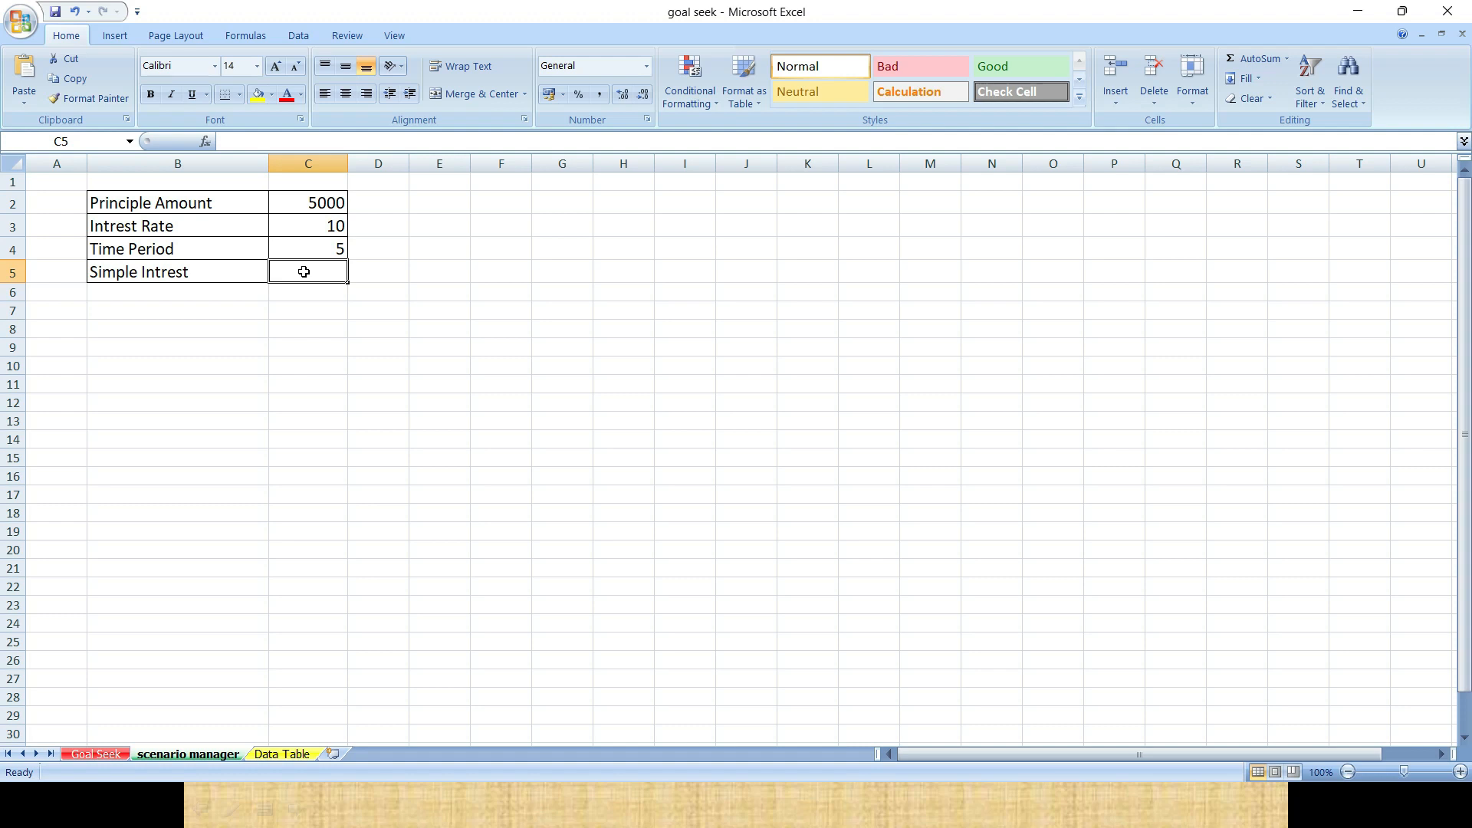
{"action": "type", "text": "="}
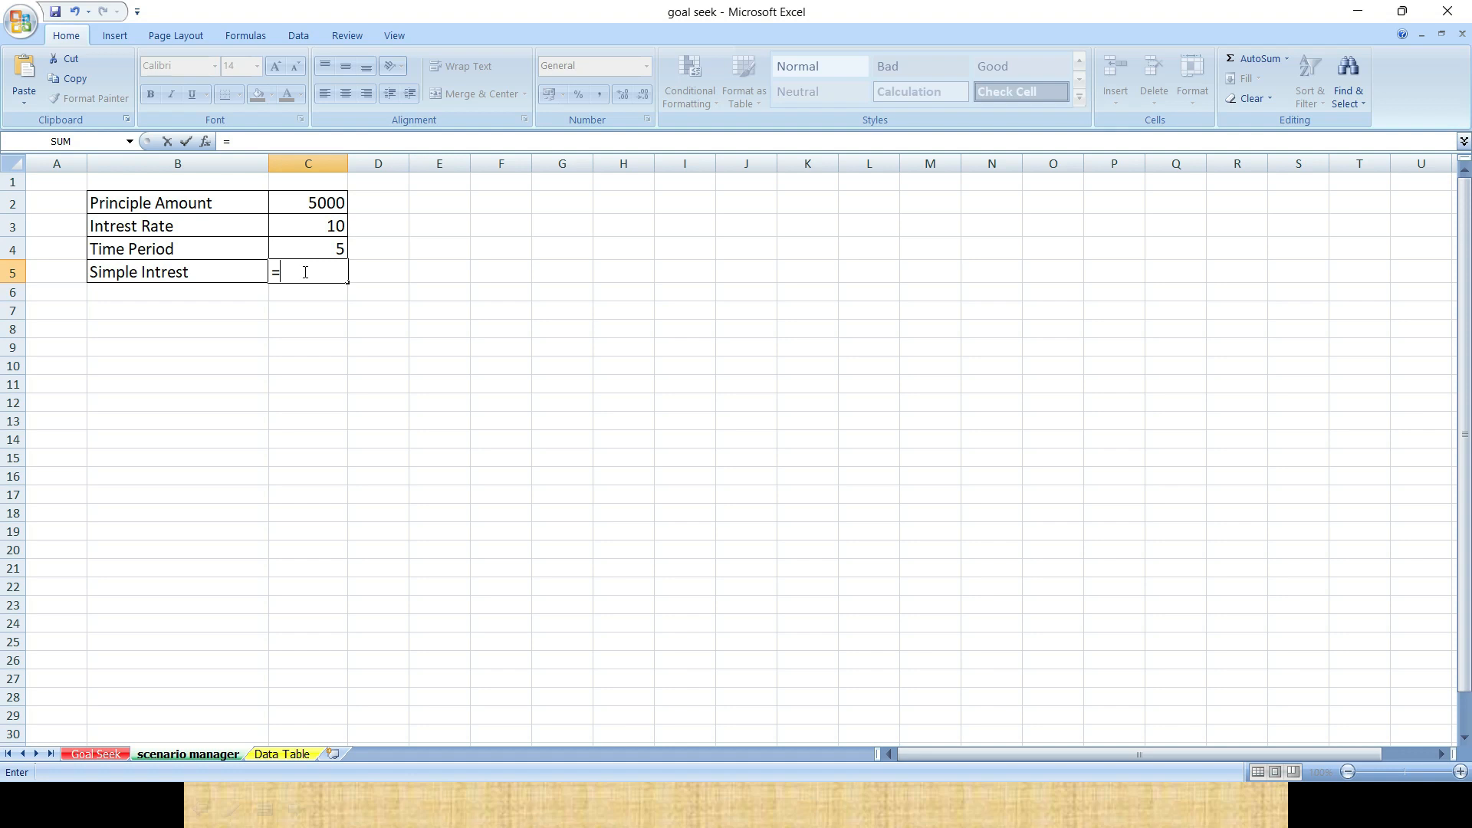
- Complete =C2*C3*C4/100 in C5 to get 2500, then check the formula
{"action": "type", "text": "c"}
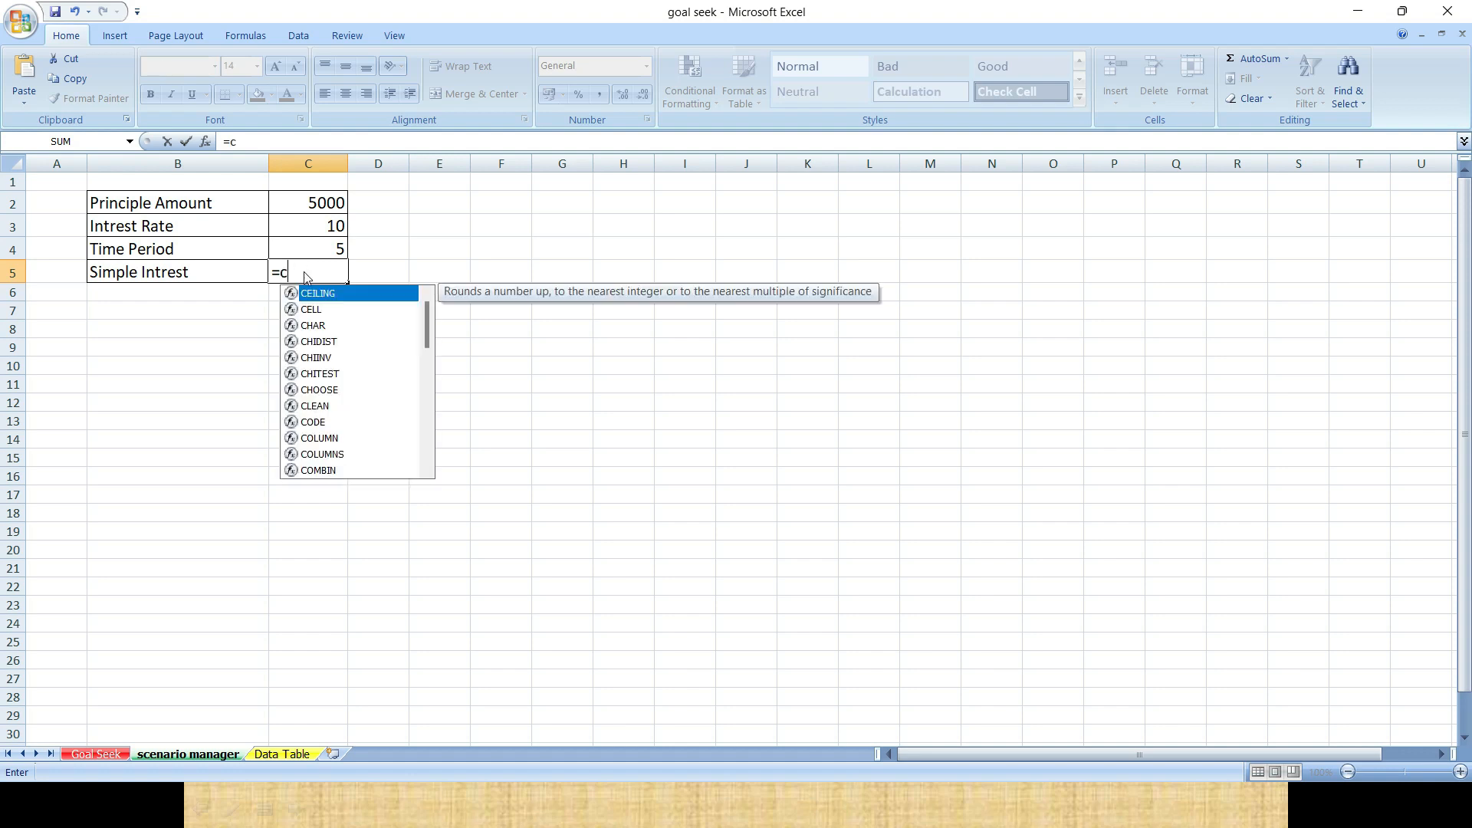
{"action": "type", "text": "2"}
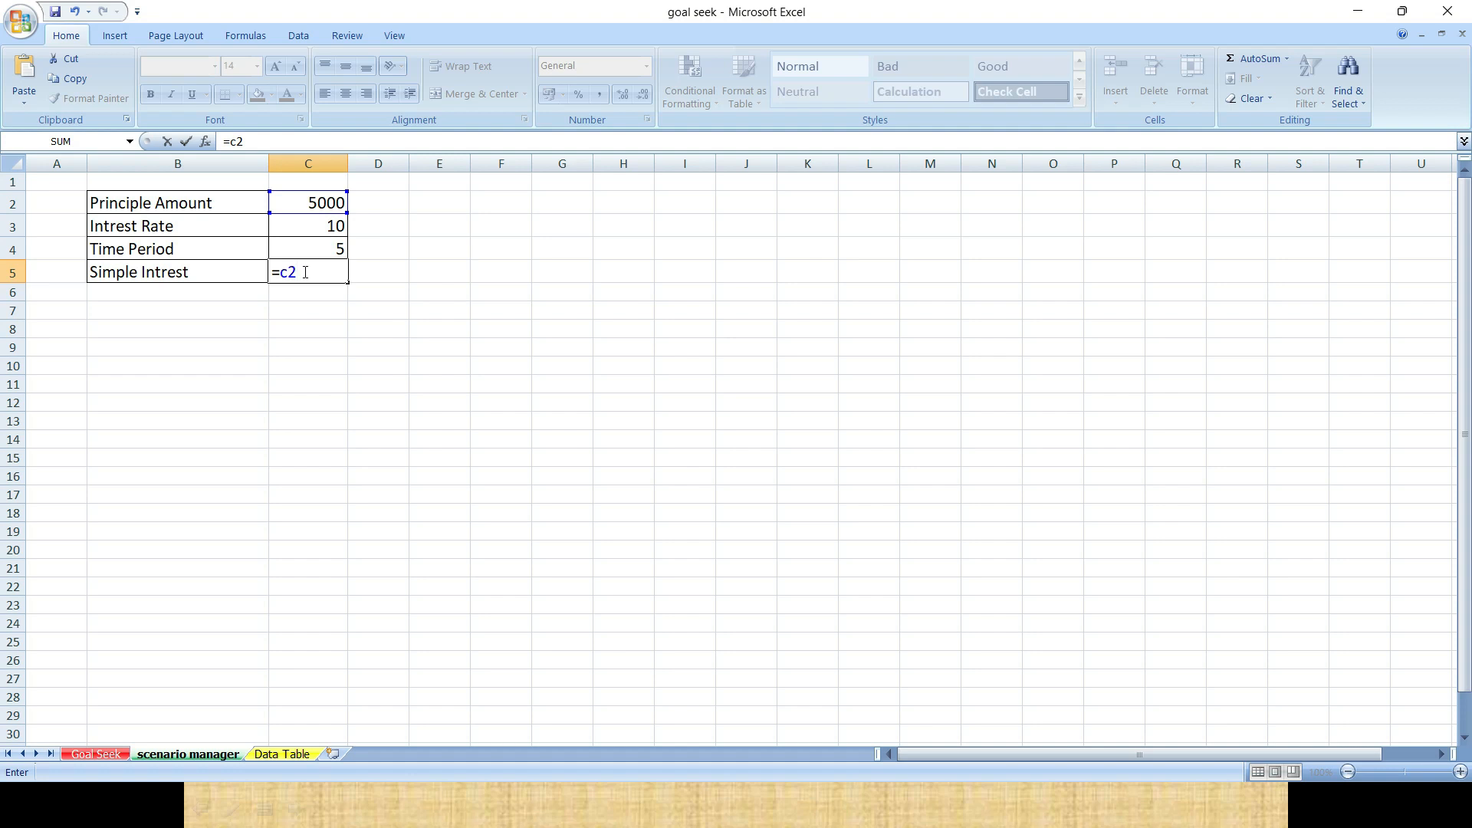
{"action": "type", "text": "*c3*c4/100"}
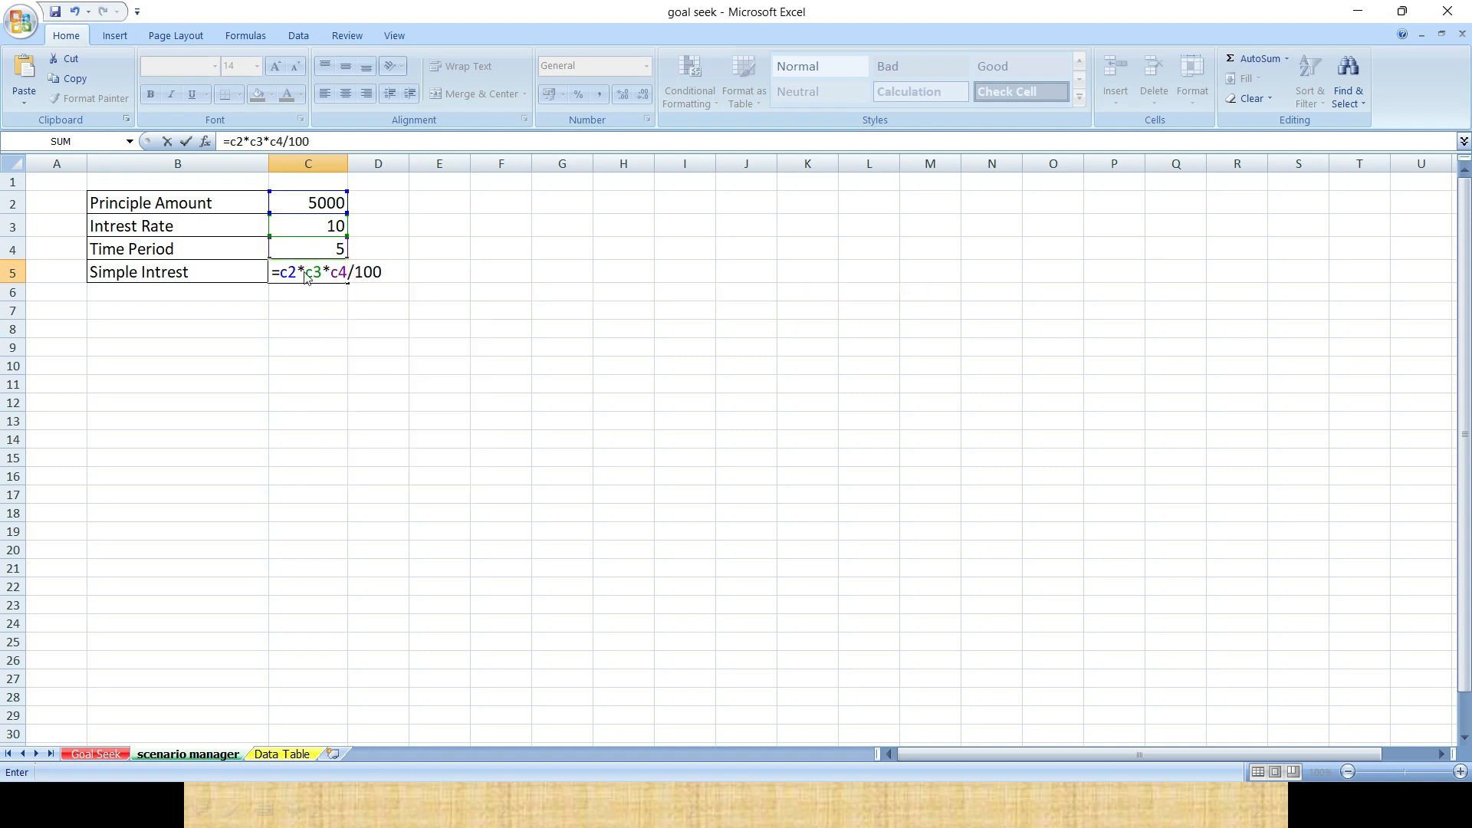
{"action": "key", "text": "Return"}
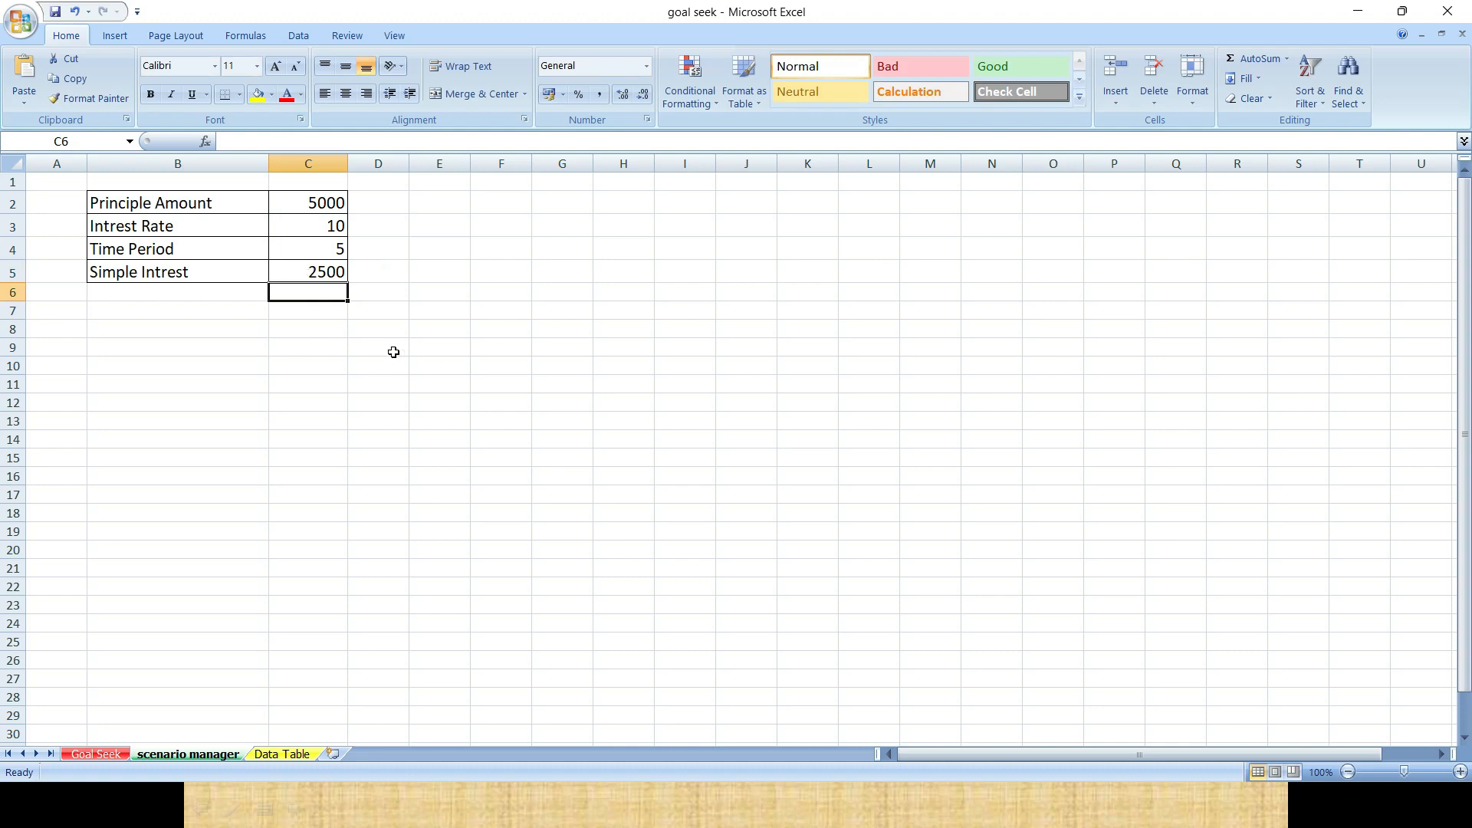
{"action": "left_click", "coordinate": [322, 267]}
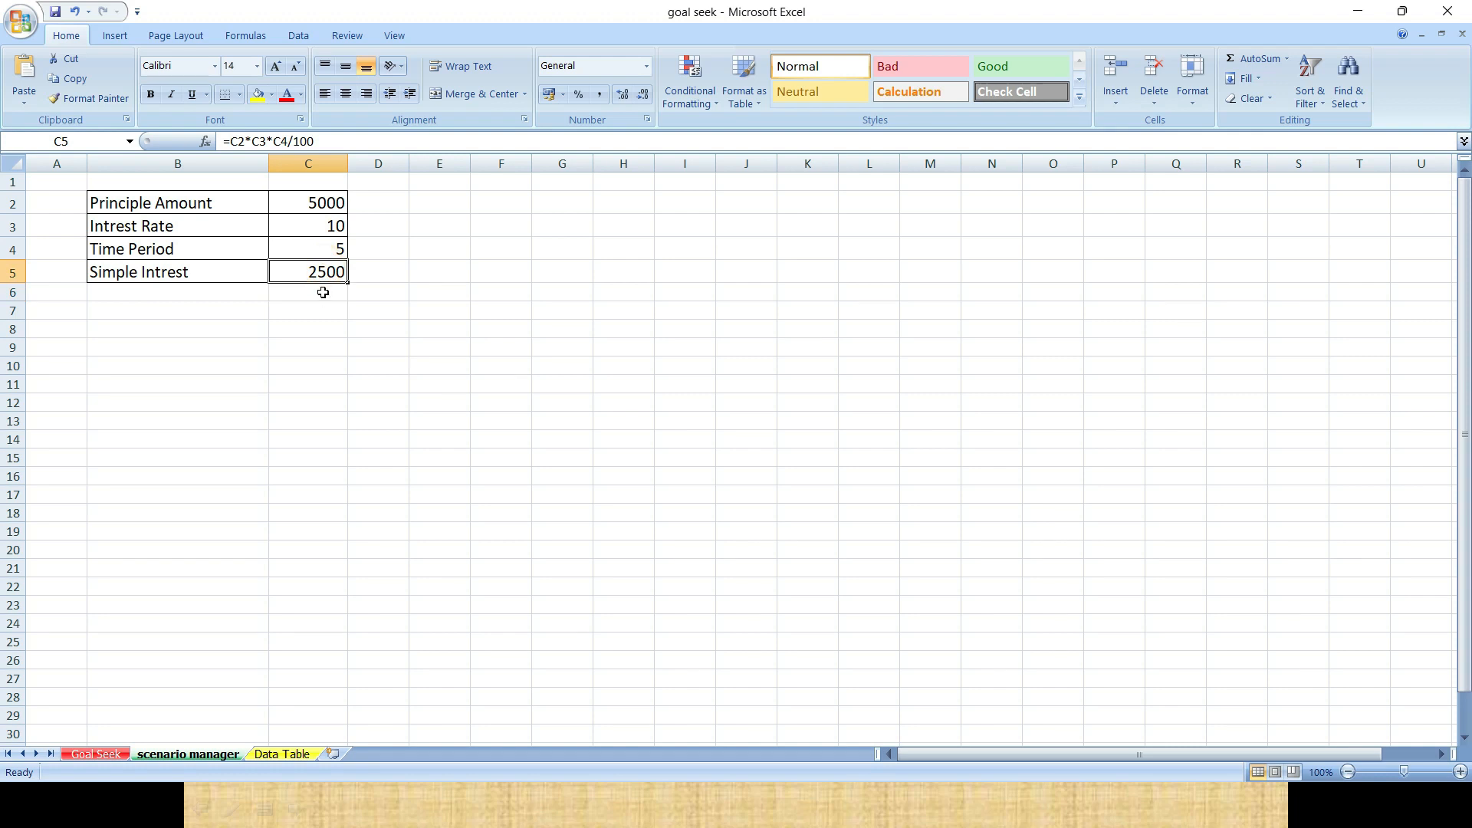
{"action": "left_click", "coordinate": [323, 293]}
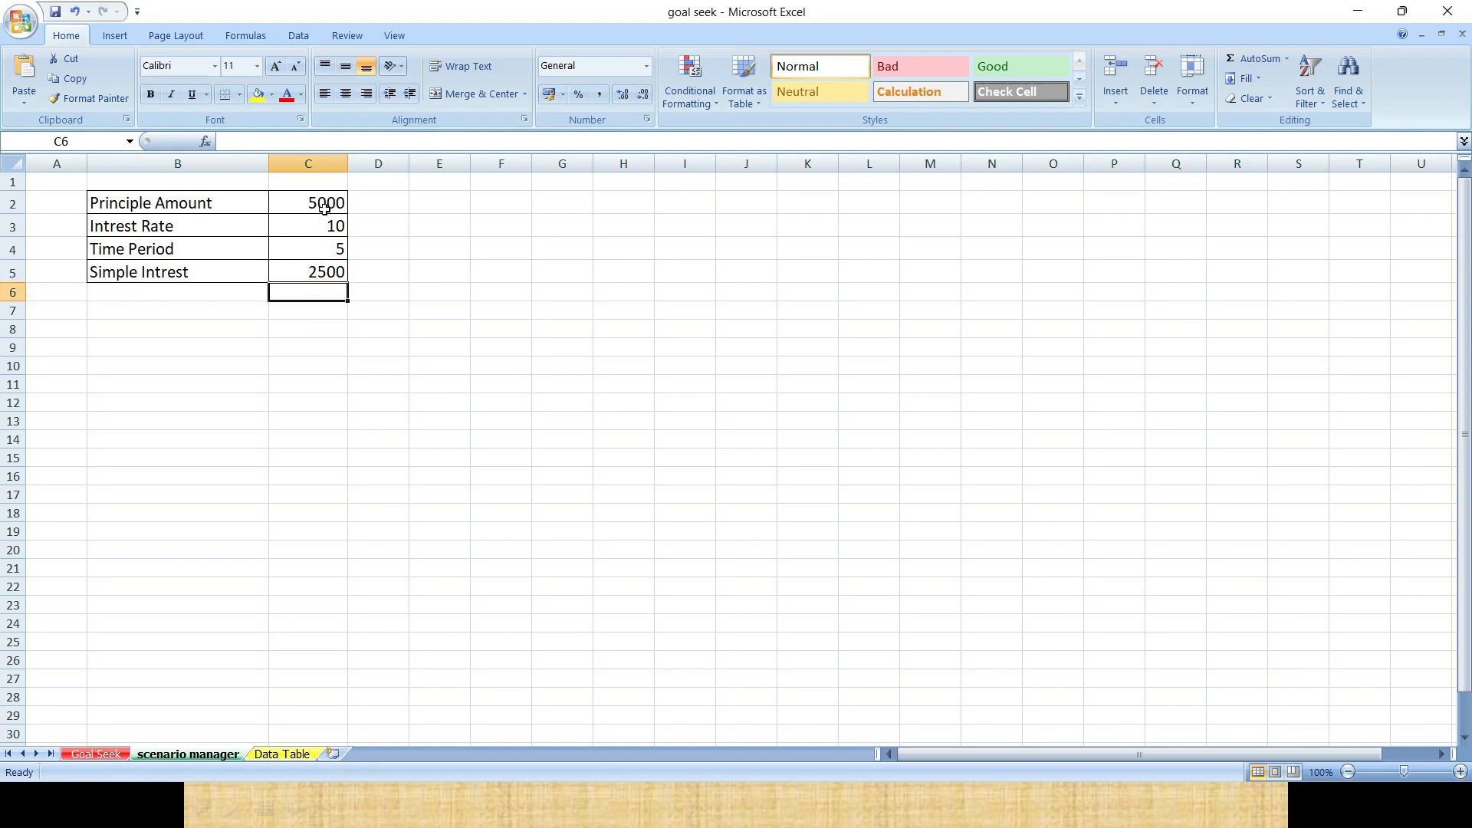
- Open Scenario Manager from Data > What-If Analysis and move the dialog toward the centre
{"action": "left_click", "coordinate": [299, 40]}
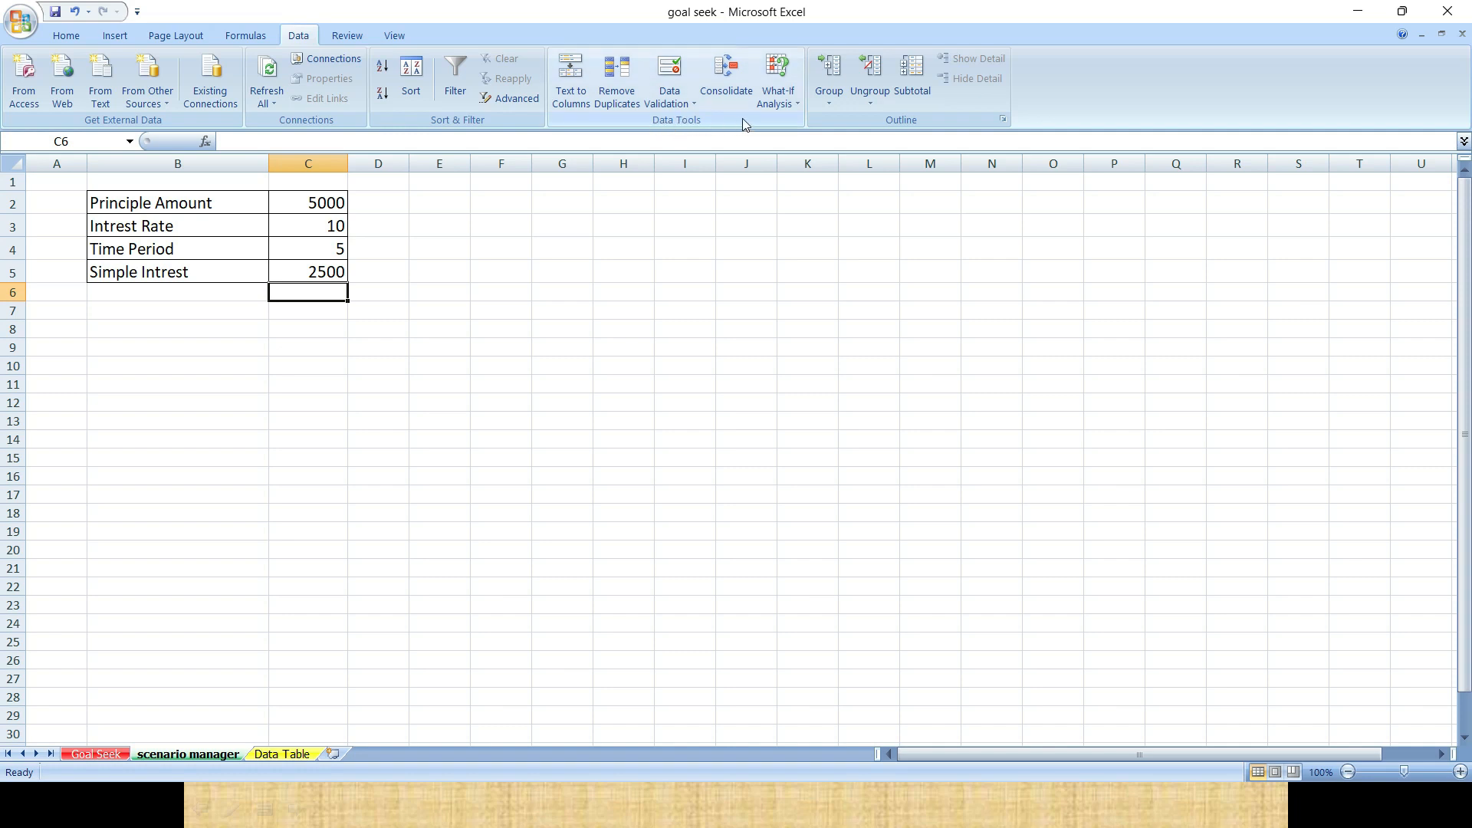
{"action": "left_click", "coordinate": [788, 100]}
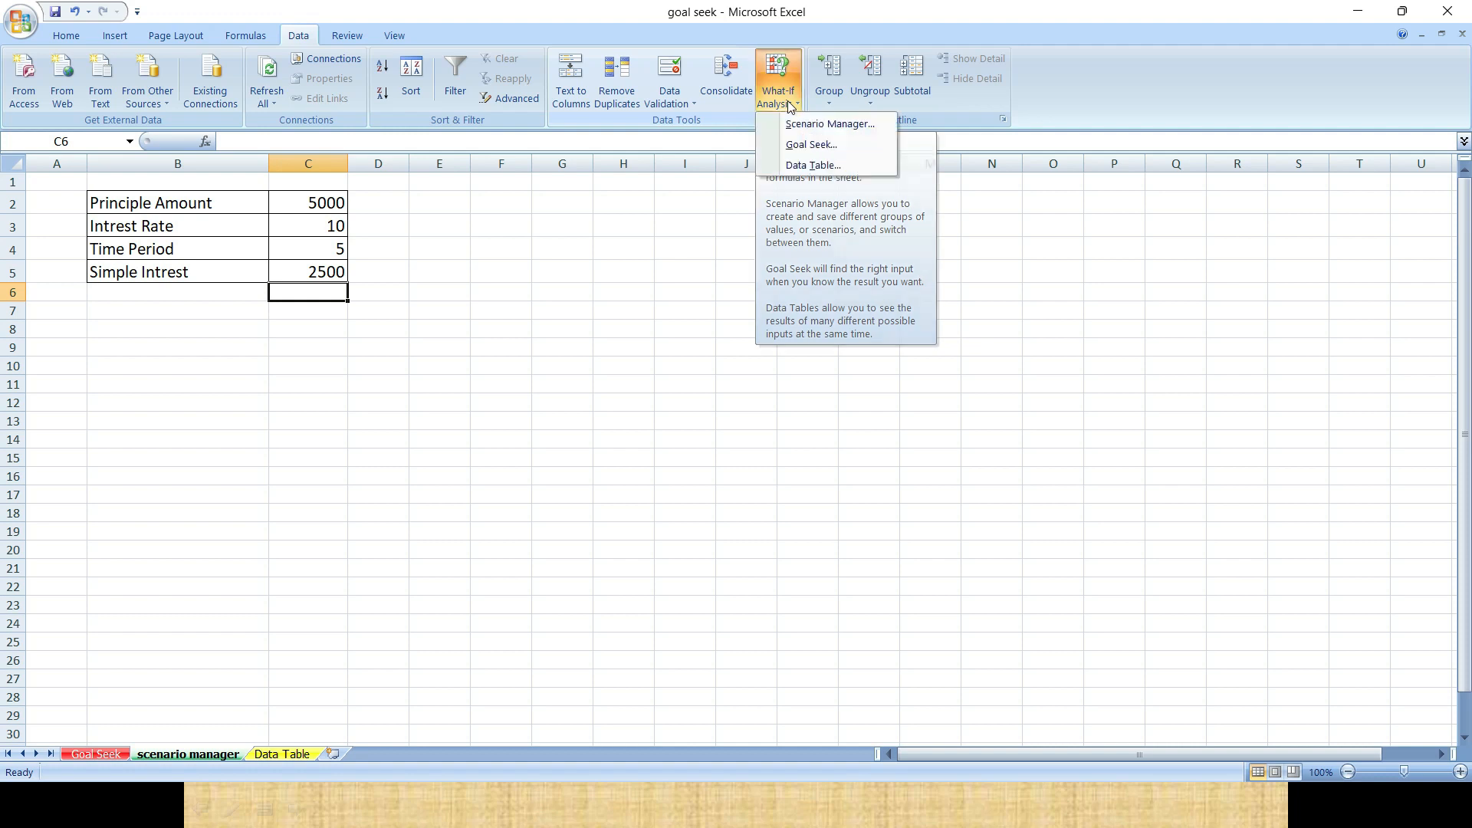
{"action": "left_click", "coordinate": [813, 126]}
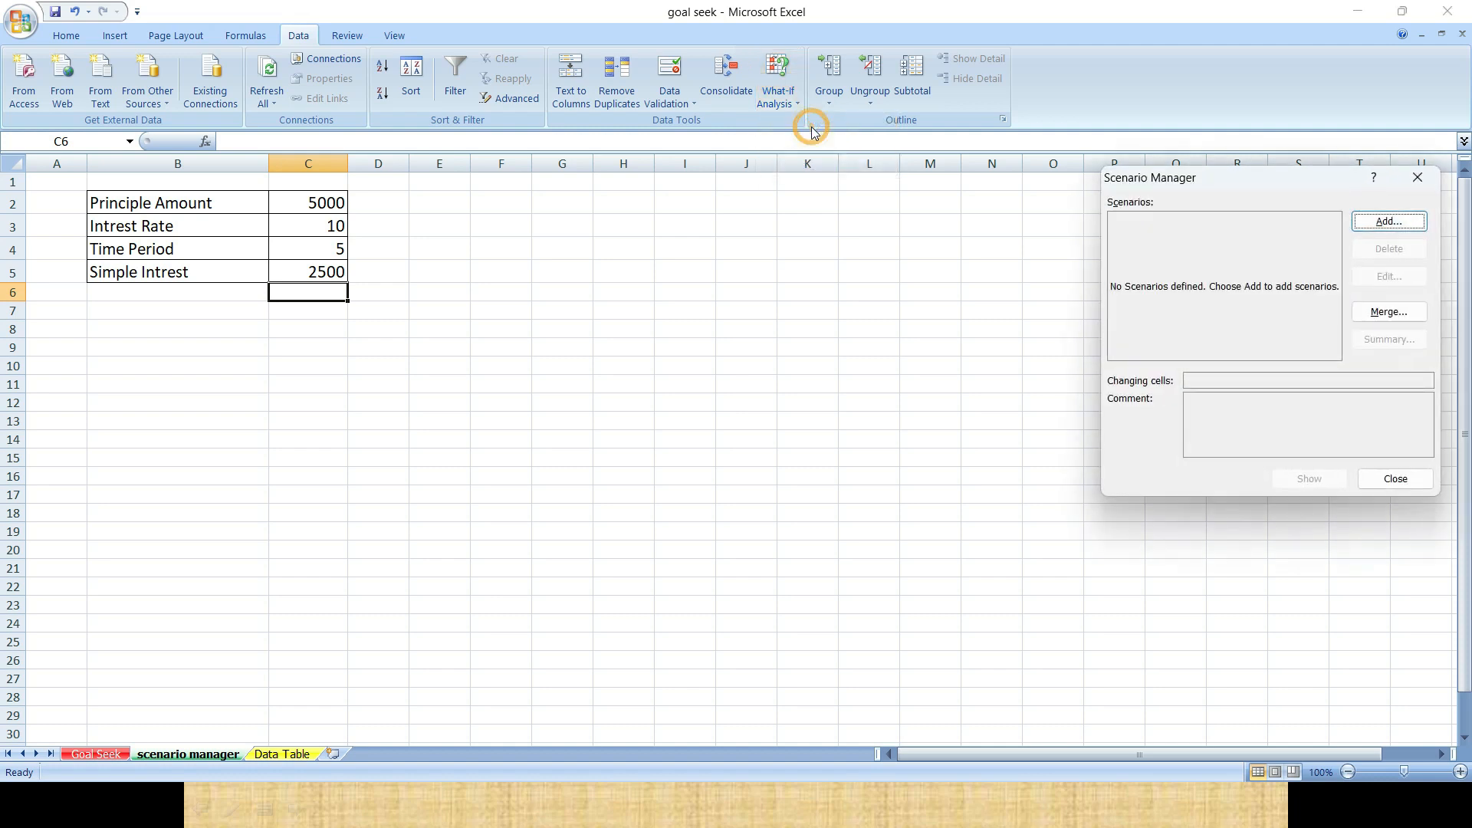
{"action": "left_click_drag", "start_coordinate": [1165, 186], "coordinate": [906, 211]}
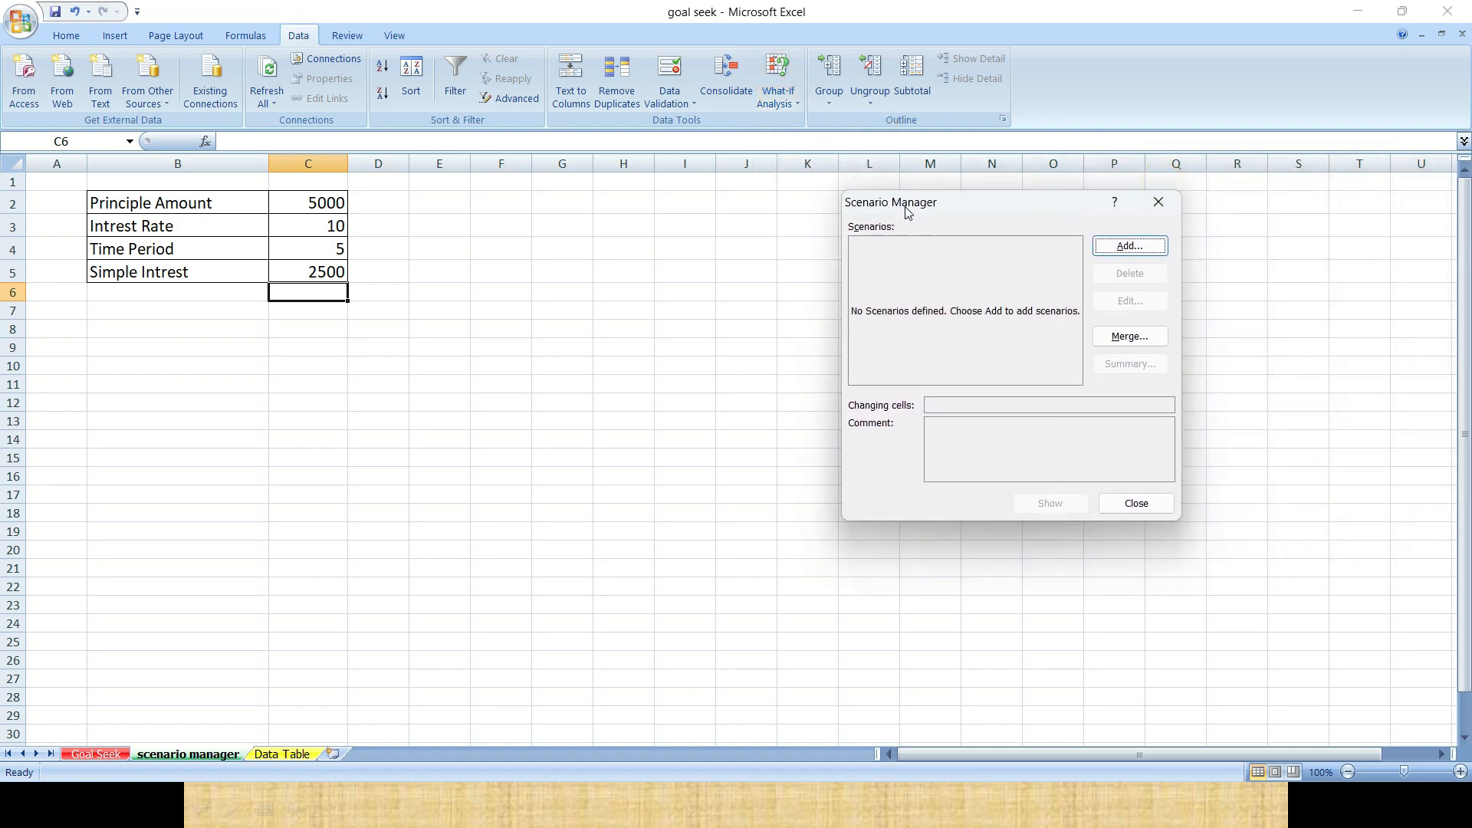
- Add a new scenario and name it 'P 5000'
{"action": "left_click", "coordinate": [1139, 247]}
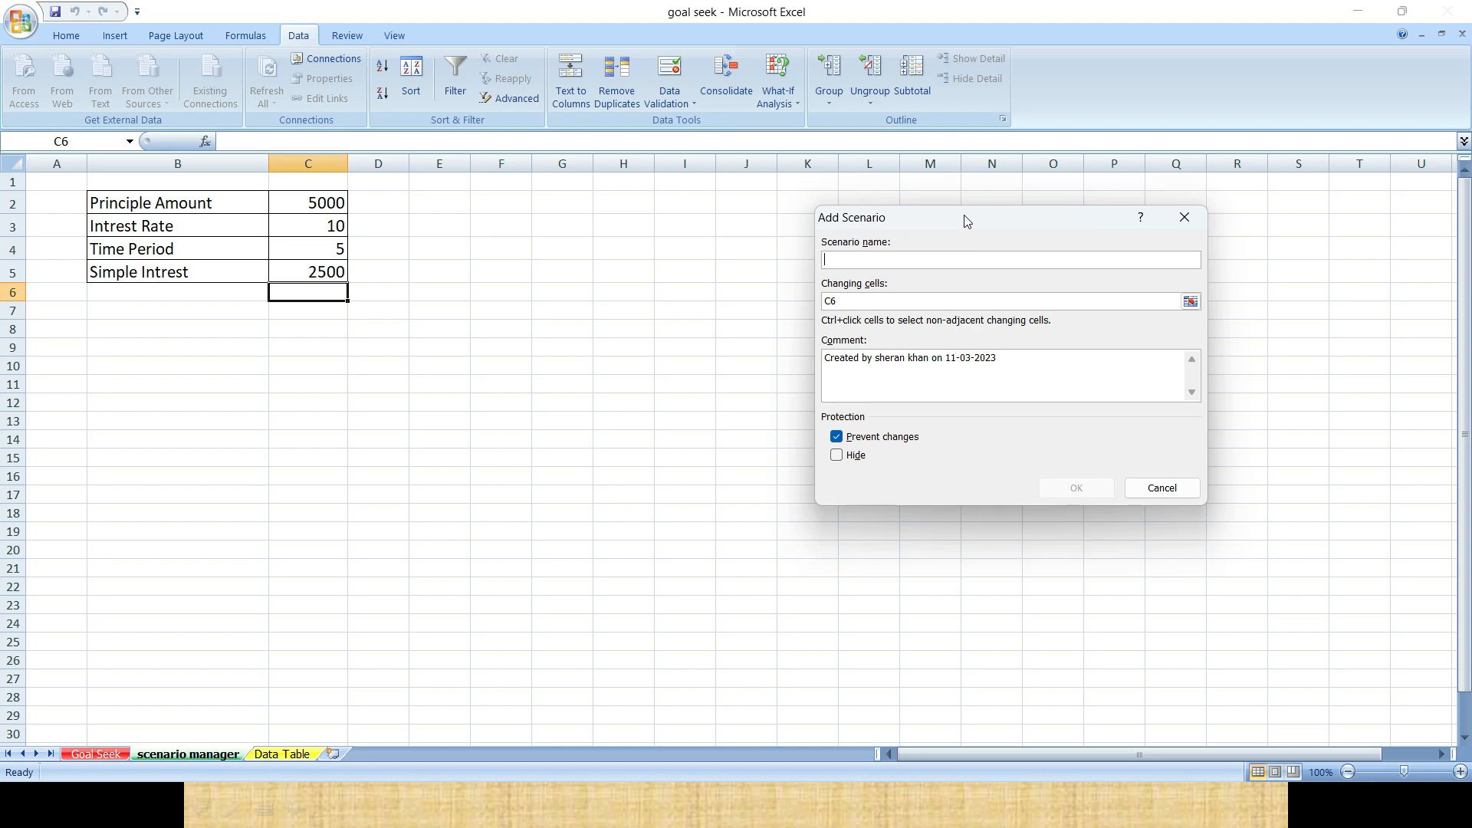
{"action": "left_click", "coordinate": [901, 259]}
{"action": "type", "text": "p"}
{"action": "key", "text": "BackSpace"}
{"action": "type", "text": "P 5000"}
- Set the P 5000 scenario's changing cells to $C$2:$C$5
{"action": "left_click", "coordinate": [1190, 302]}
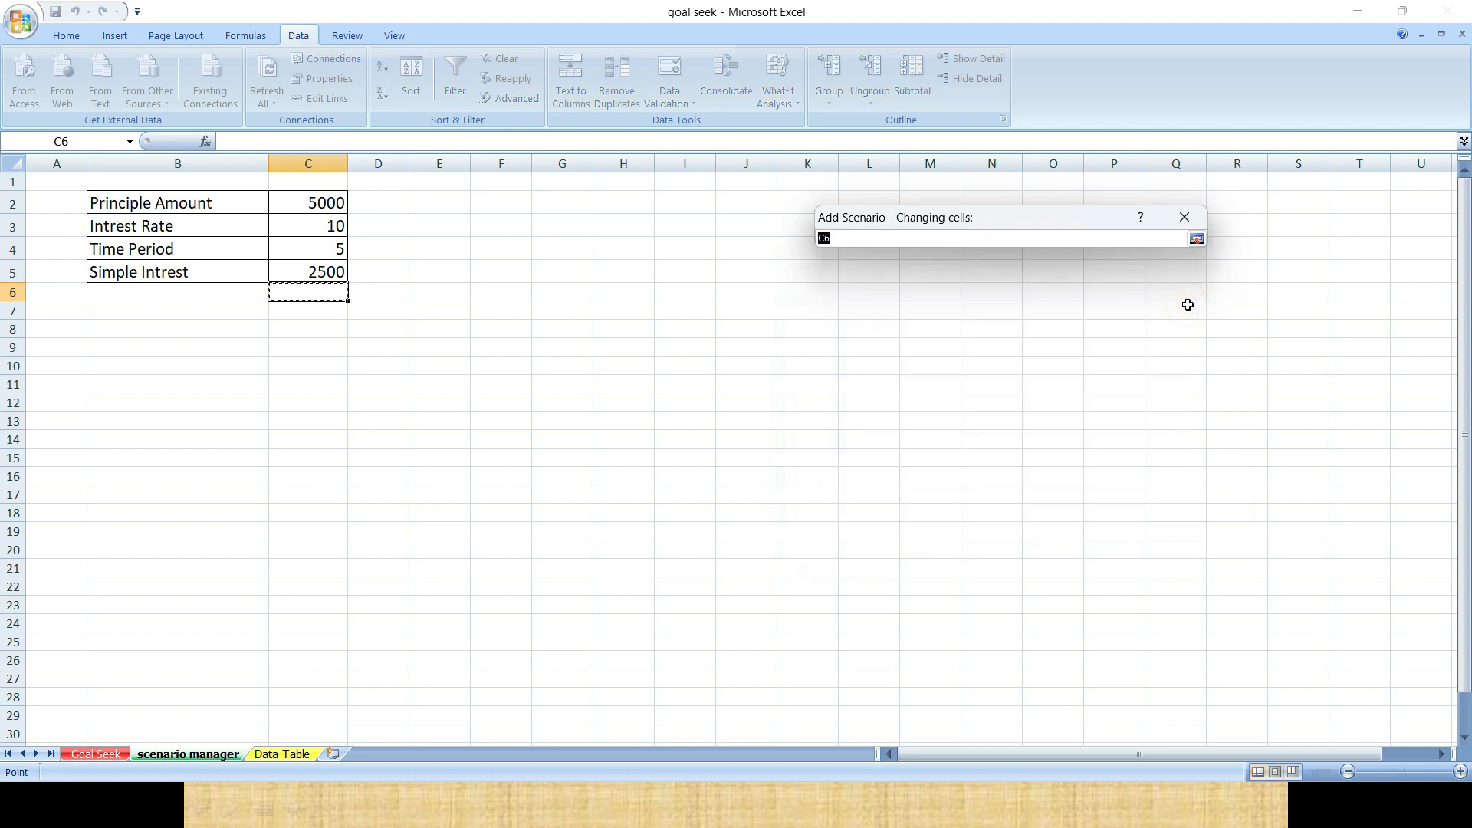
{"action": "left_click_drag", "start_coordinate": [316, 200], "coordinate": [324, 274]}
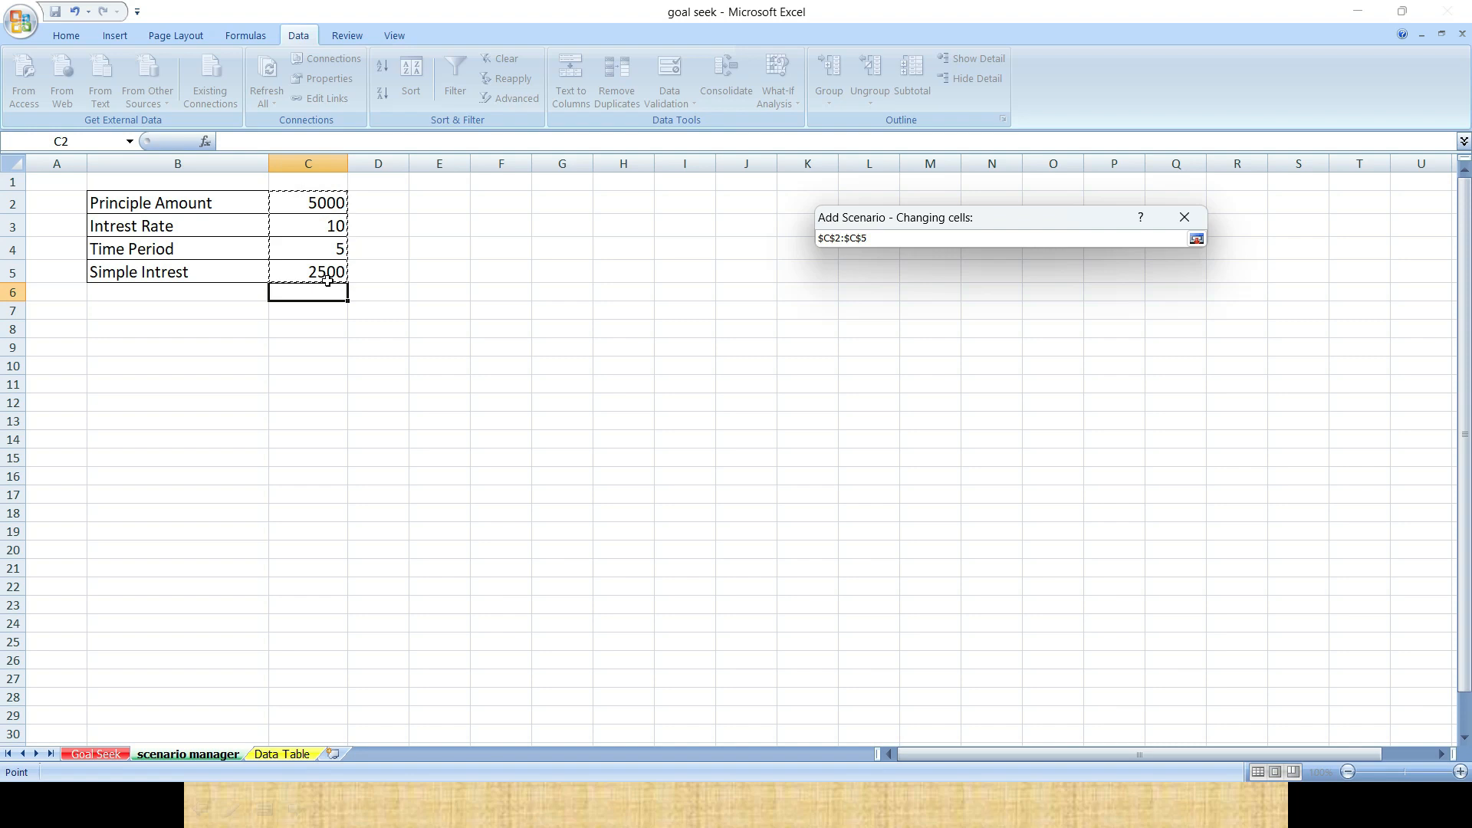
{"action": "left_click", "coordinate": [1195, 240]}
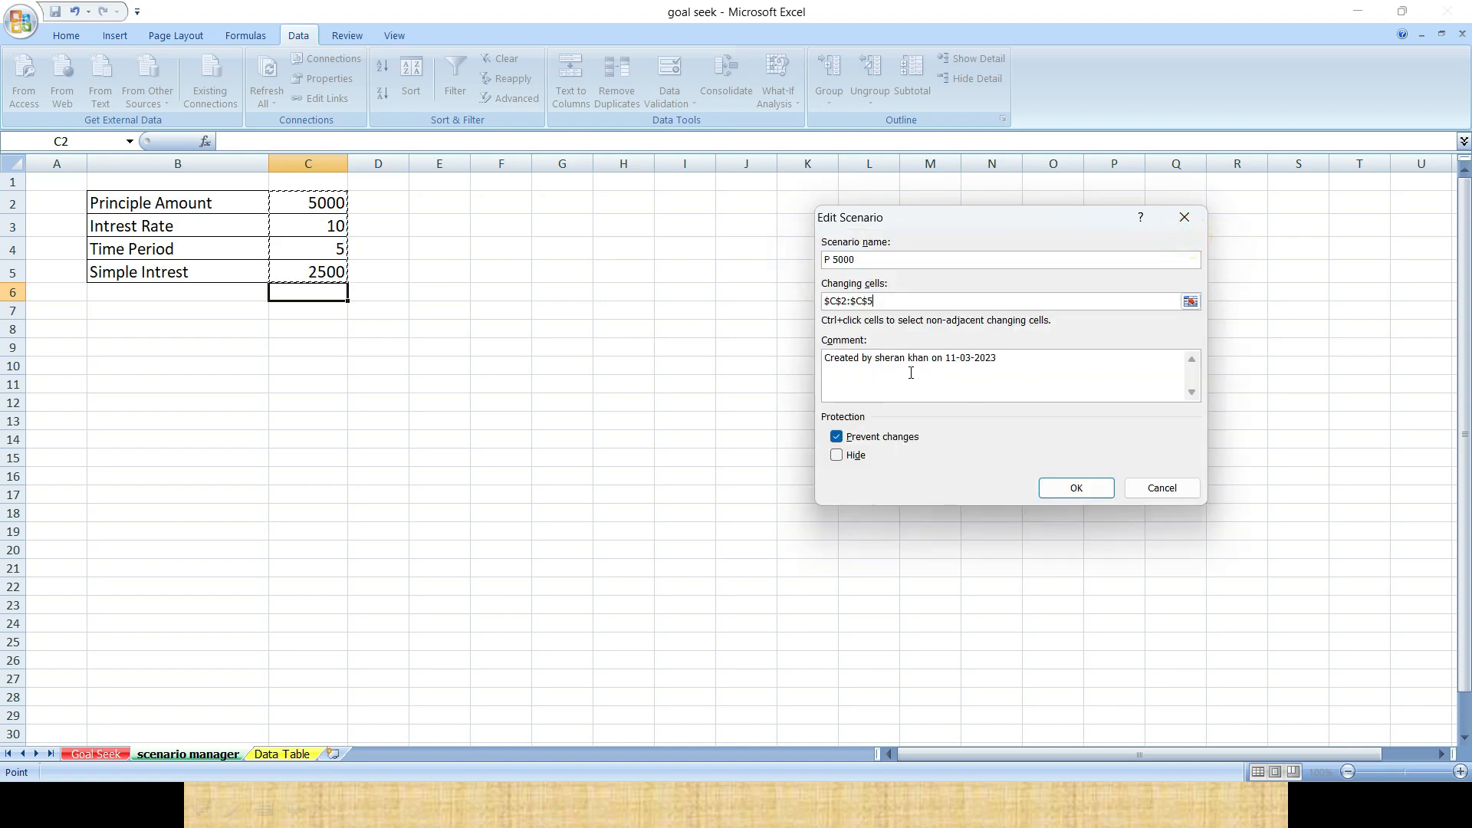
{"action": "left_click", "coordinate": [993, 366]}
- Replace the author's name in the scenario comment with a new name
{"action": "left_click", "coordinate": [930, 358]}
{"action": "key", "text": "BackSpace"}
{"action": "key", "text": "BackSpace"}
{"action": "key", "text": "BackSpace"}
{"action": "key", "text": "BackSpace"}
{"action": "key", "text": "BackSpace"}
{"action": "key", "text": "BackSpace"}
{"action": "key", "text": "BackSpace"}
{"action": "key", "text": "BackSpace"}
{"action": "key", "text": "BackSpace"}
{"action": "key", "text": "BackSpace"}
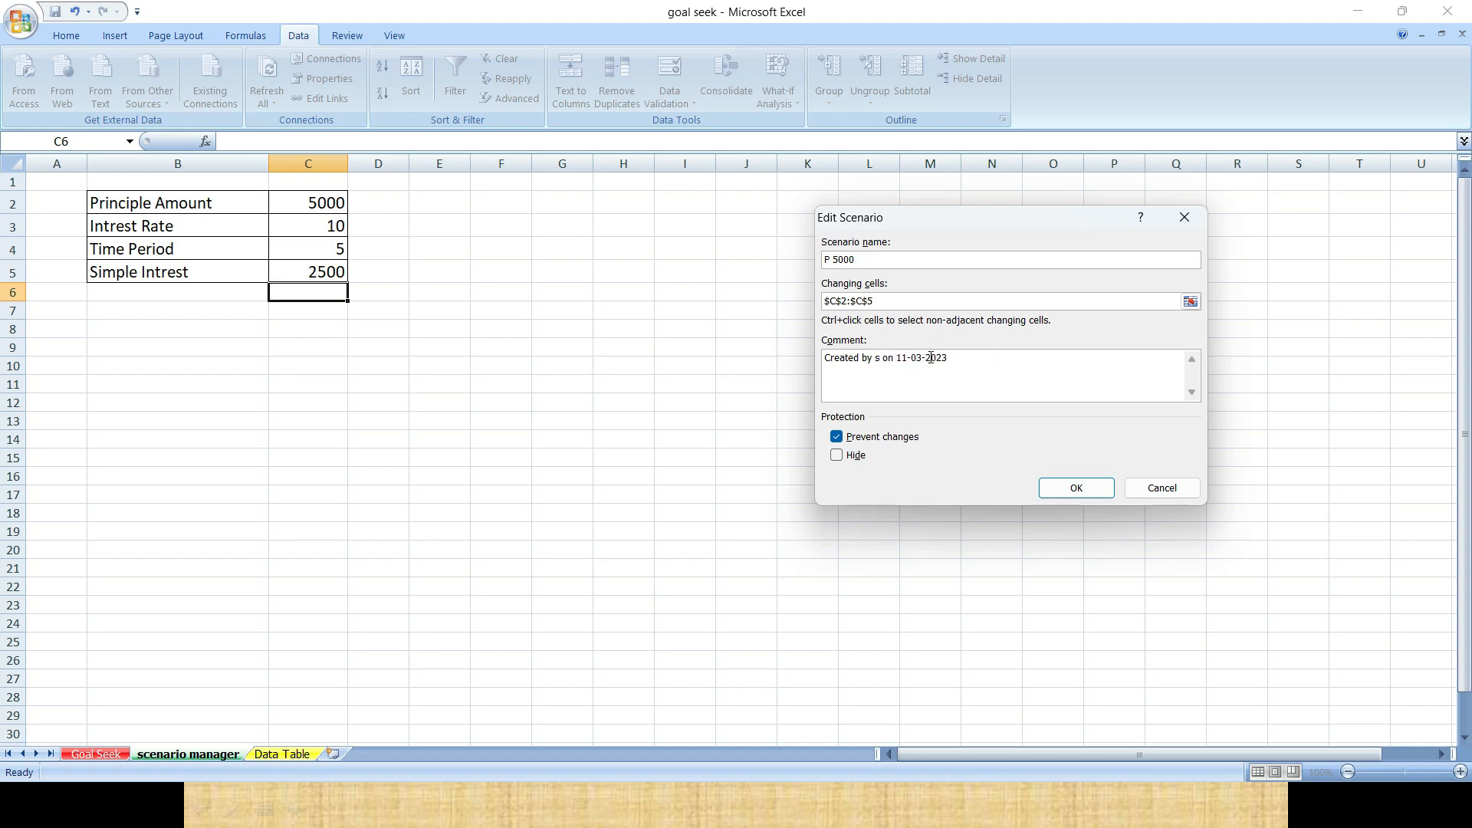
{"action": "type", "text": "U"}
{"action": "key", "text": "BackSpace"}
{"action": "type", "text": "unil bhardwaj"}
{"action": "double_click", "coordinate": [1021, 360]}
- Toggle Prevent changes off and back on, then confirm the scenario
{"action": "left_click", "coordinate": [894, 438]}
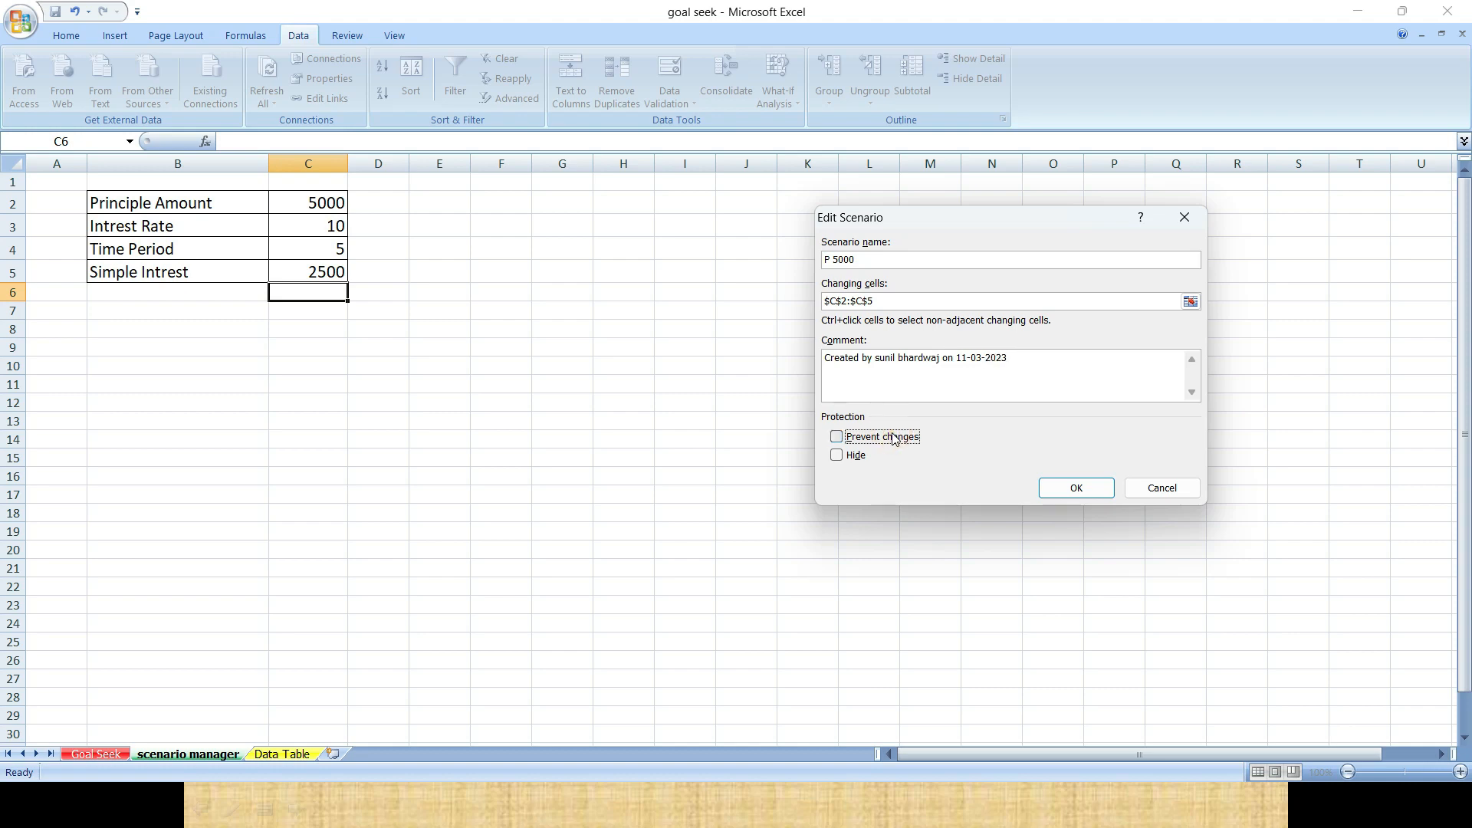
{"action": "left_click", "coordinate": [895, 437]}
{"action": "left_click", "coordinate": [1075, 490]}
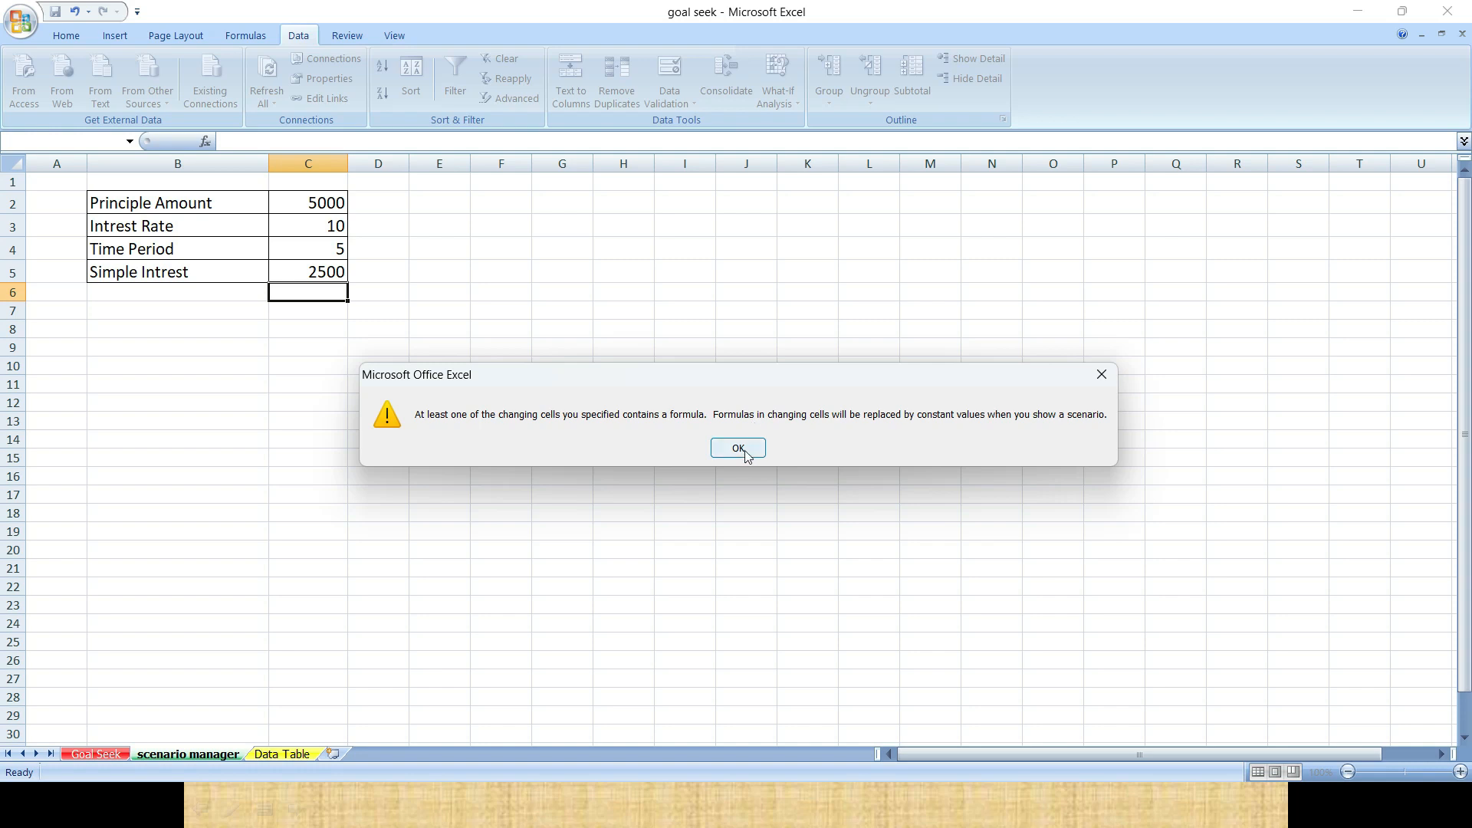
- Accept the warning, keep values 5000, 10, 5 and 2500, and close Scenario Manager
{"action": "left_click", "coordinate": [738, 448]}
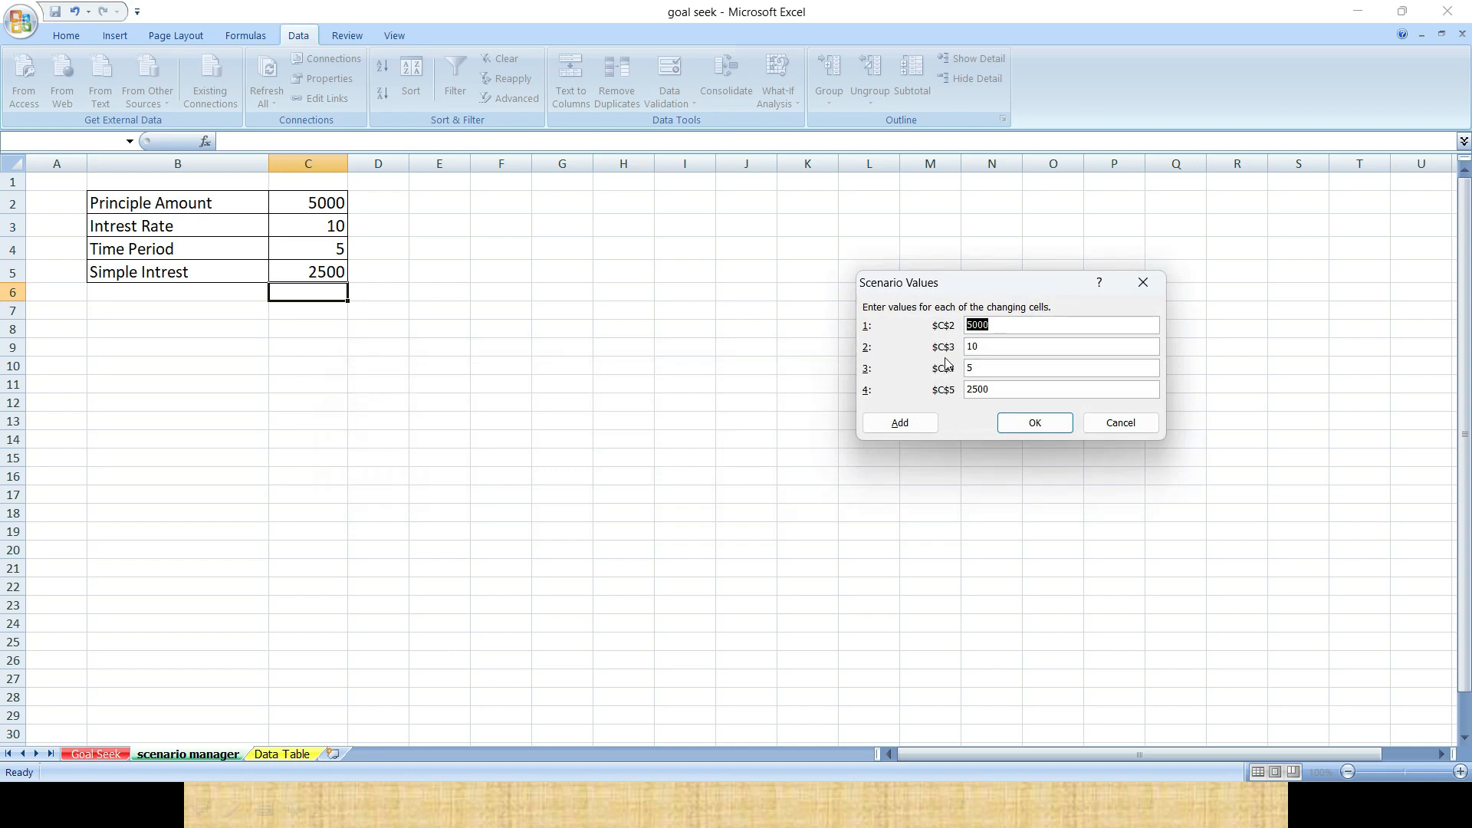
{"action": "left_click", "coordinate": [998, 327]}
{"action": "left_click", "coordinate": [1018, 424]}
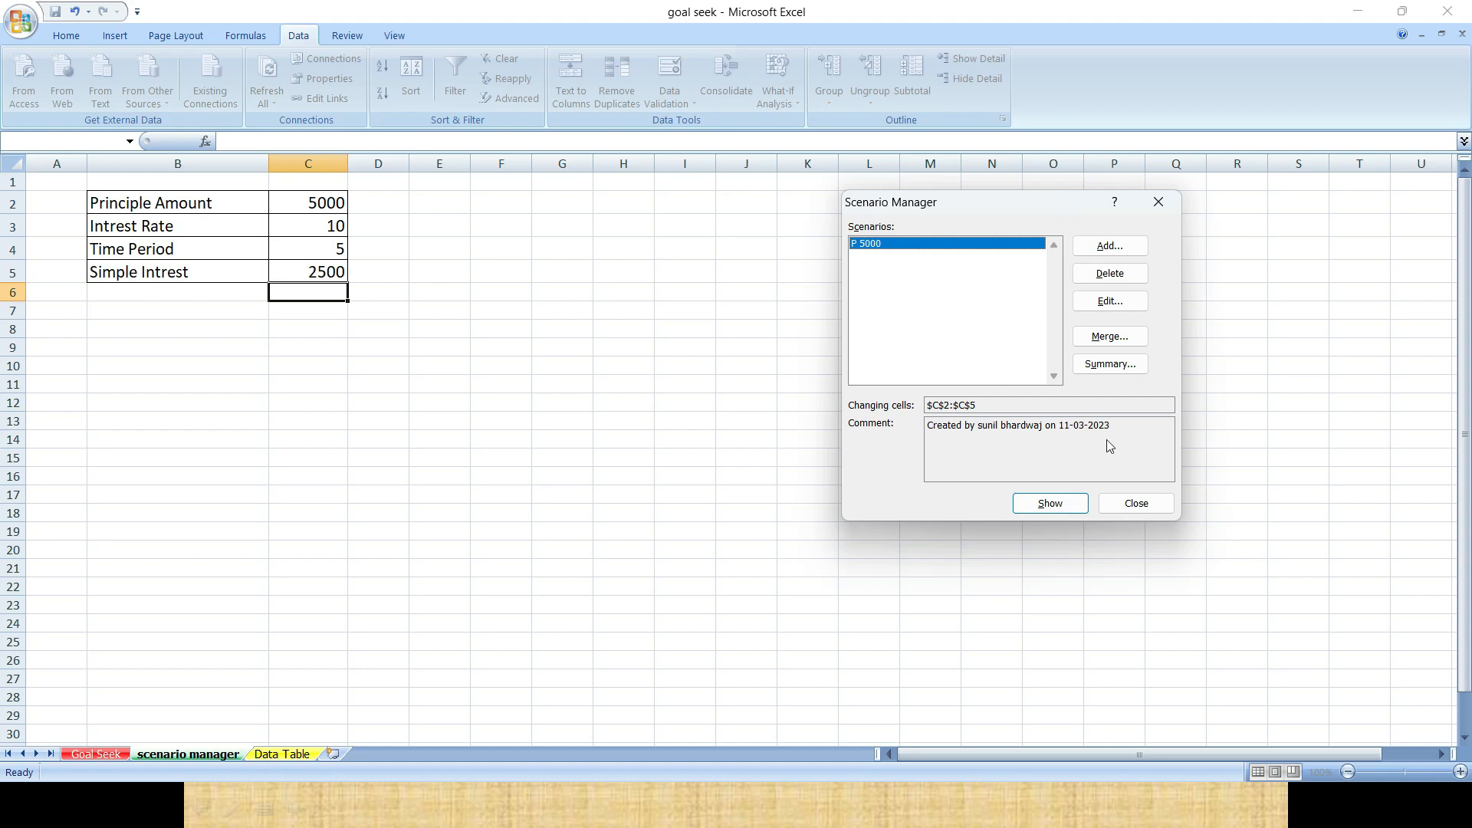
{"action": "left_click", "coordinate": [1134, 503]}
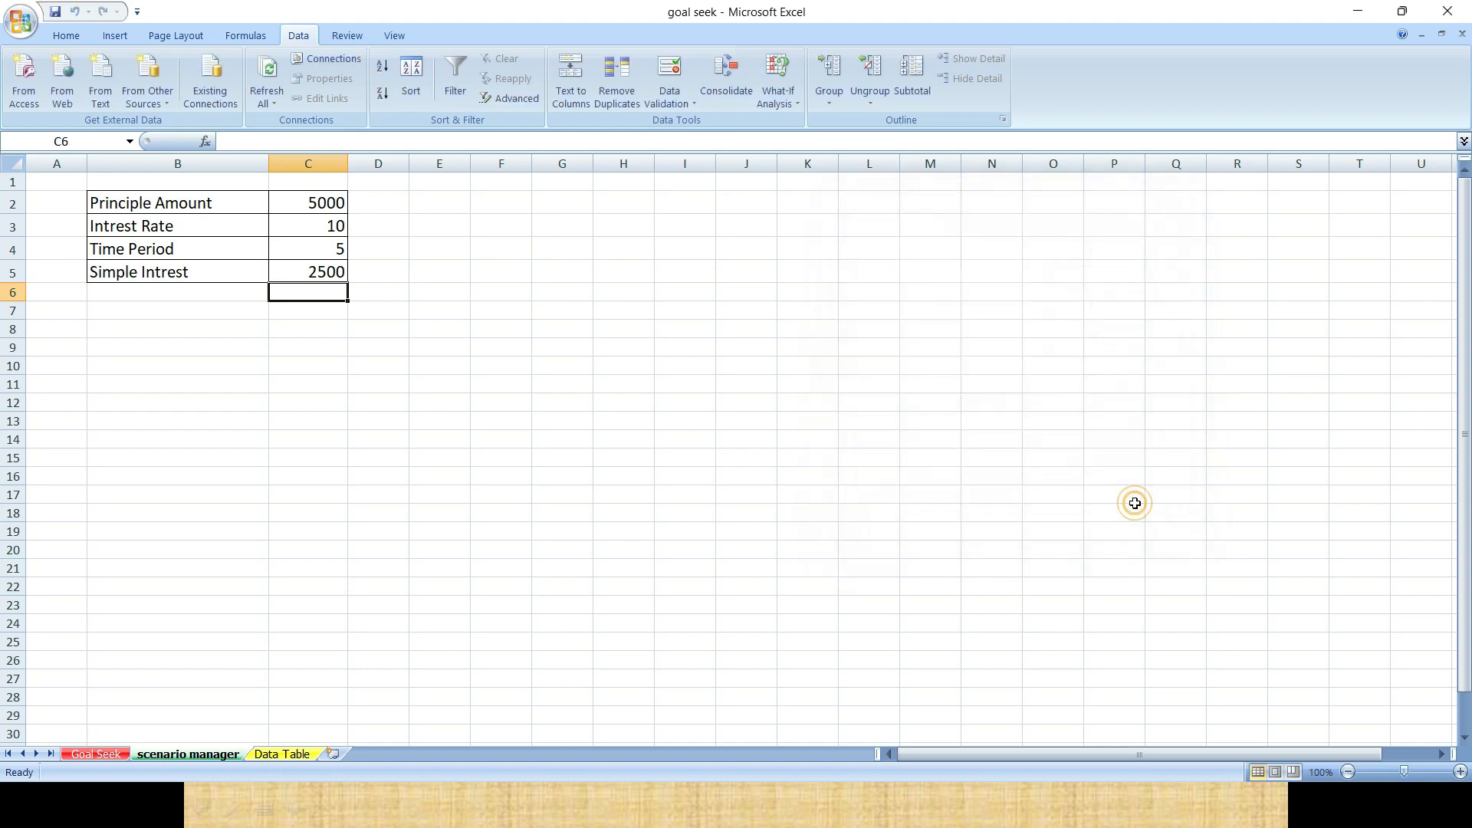
- Enter 6000 as the principal in C2 so C5 shows 3000, then select C6
{"action": "left_click", "coordinate": [322, 201]}
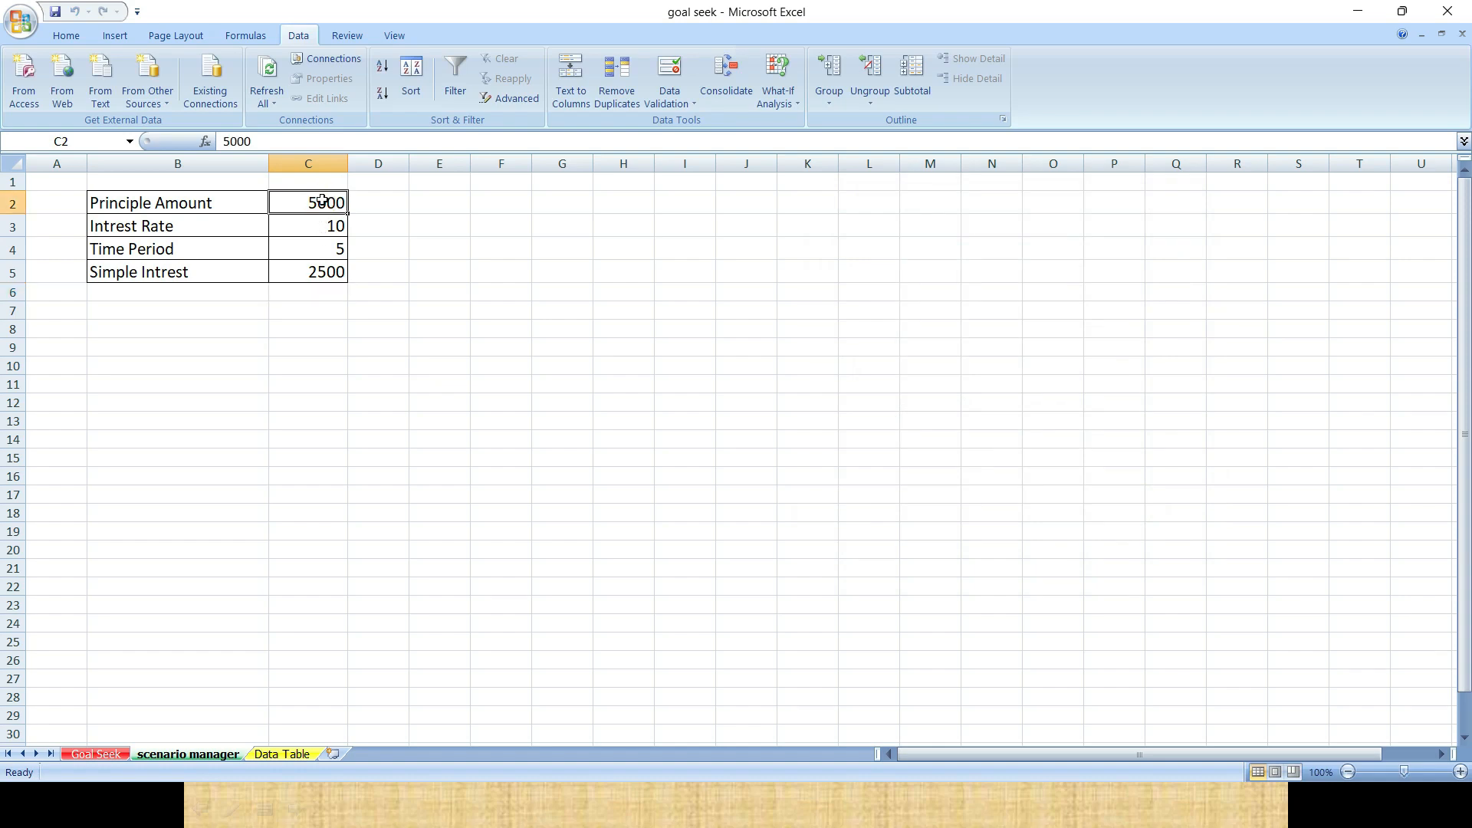
{"action": "type", "text": "6000"}
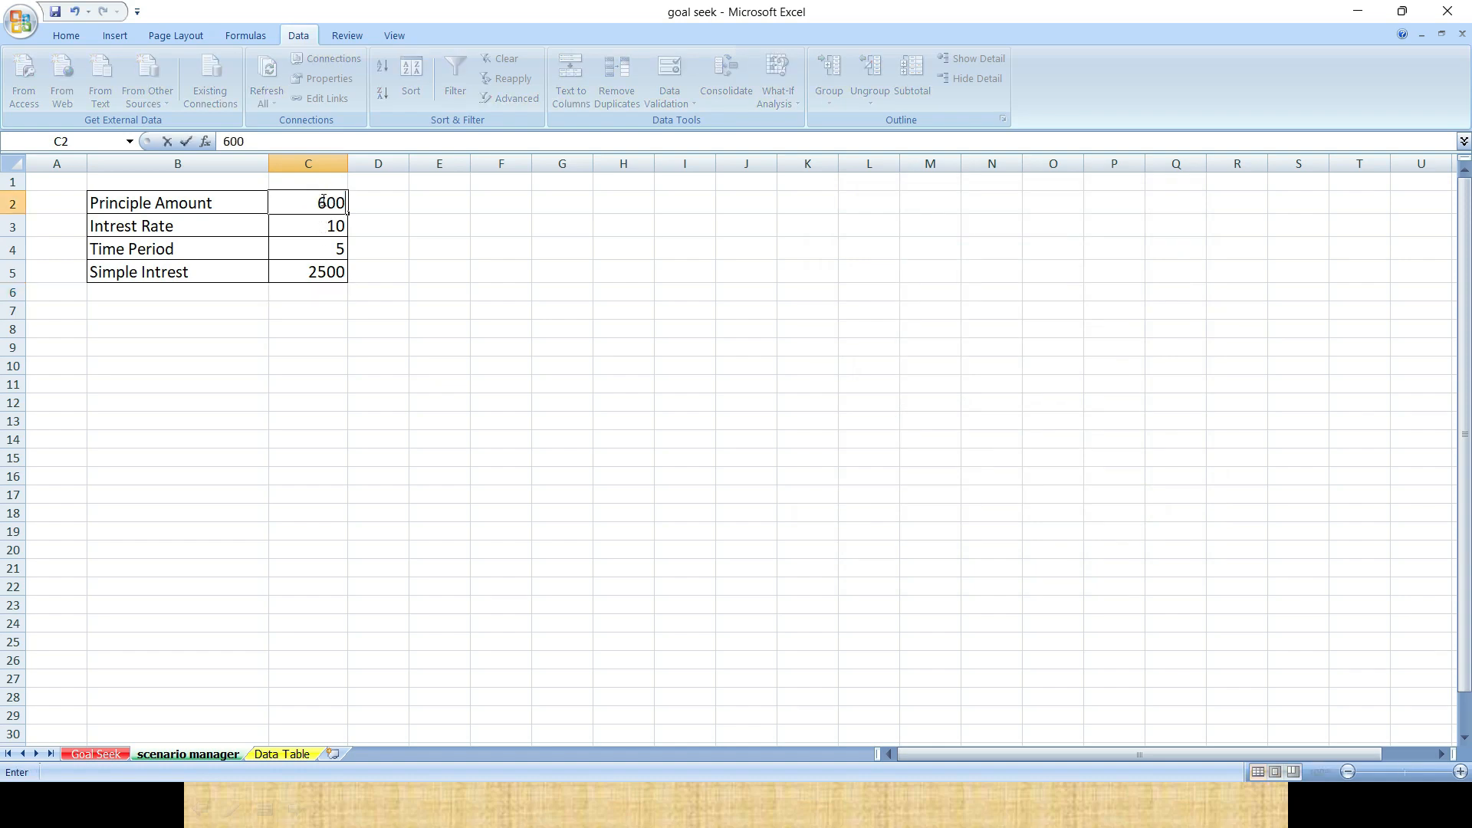
{"action": "key", "text": "Return"}
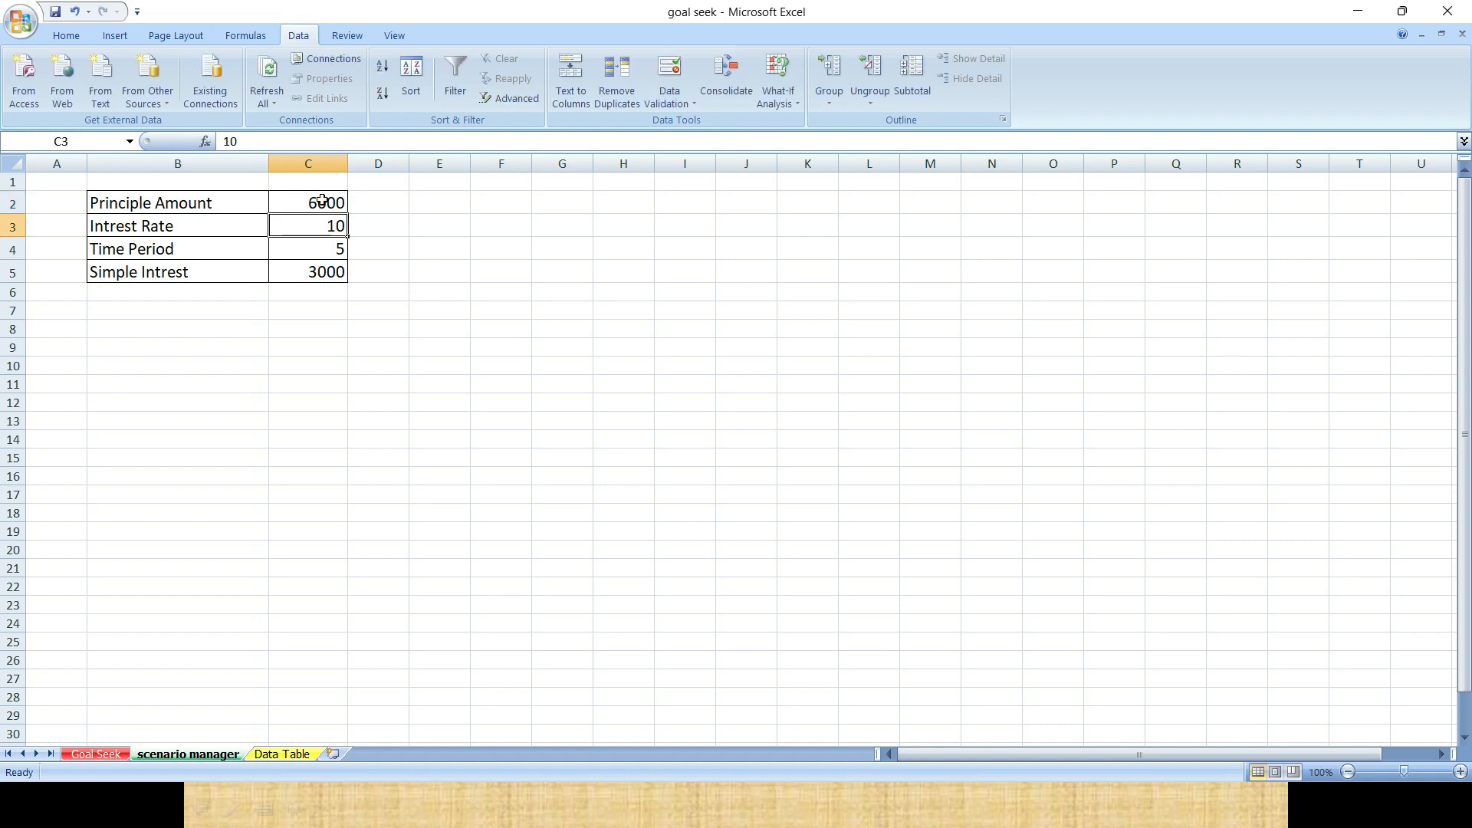
{"action": "left_click", "coordinate": [358, 311]}
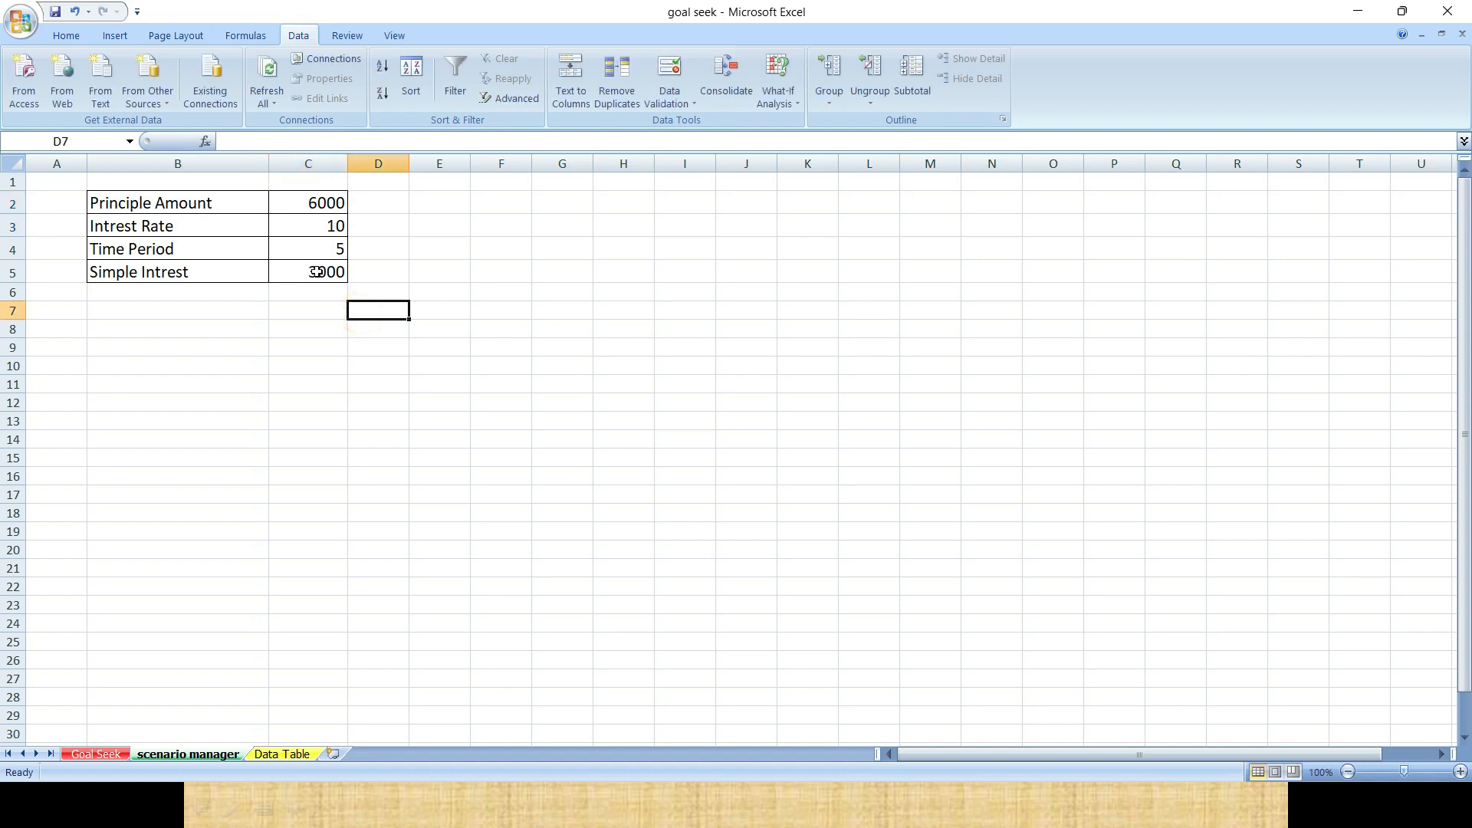
{"action": "left_click", "coordinate": [316, 272]}
{"action": "left_click_drag", "start_coordinate": [365, 340], "coordinate": [595, 143]}
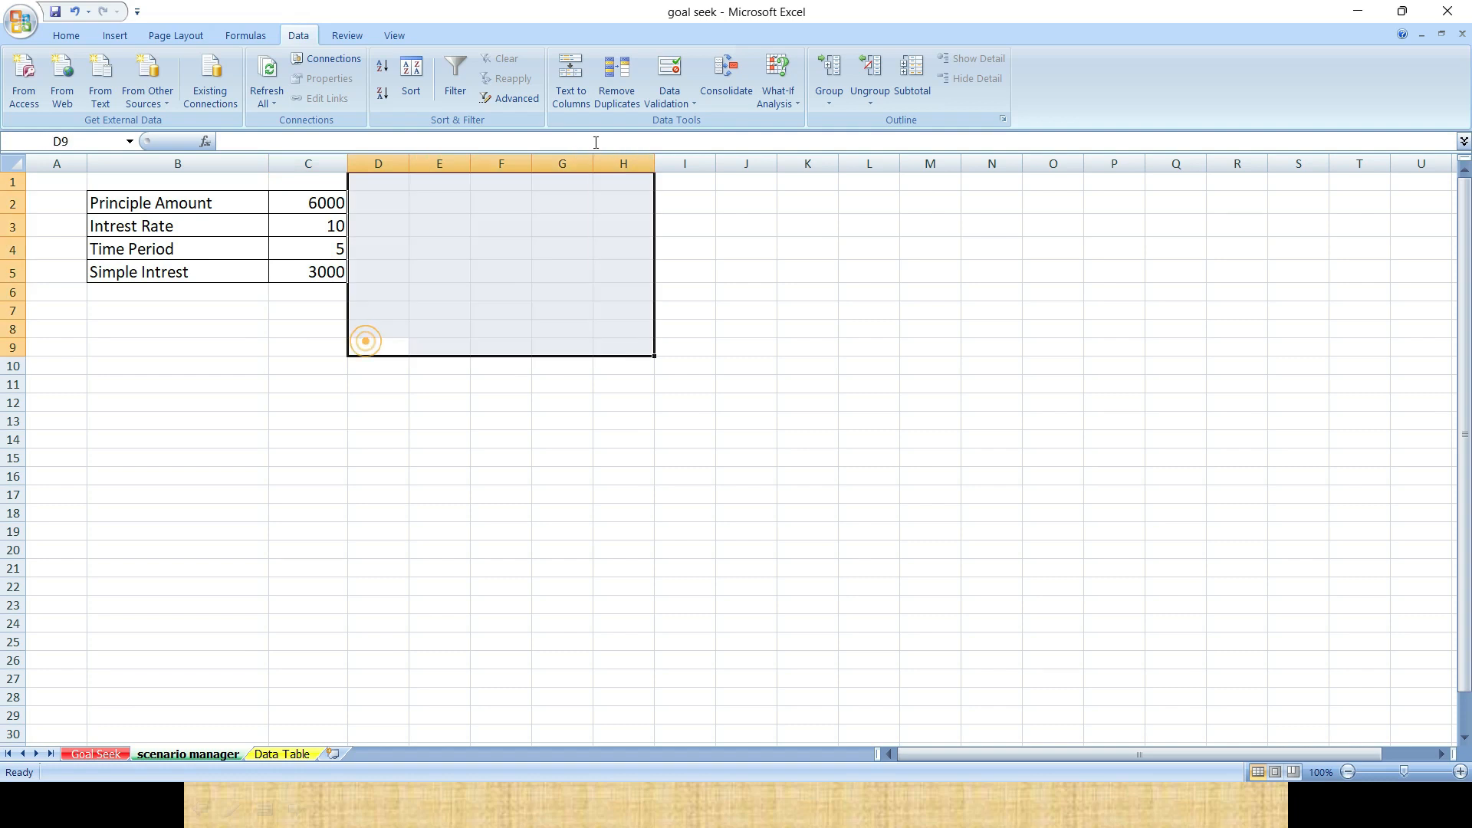
{"action": "left_click_drag", "start_coordinate": [767, 285], "coordinate": [776, 139]}
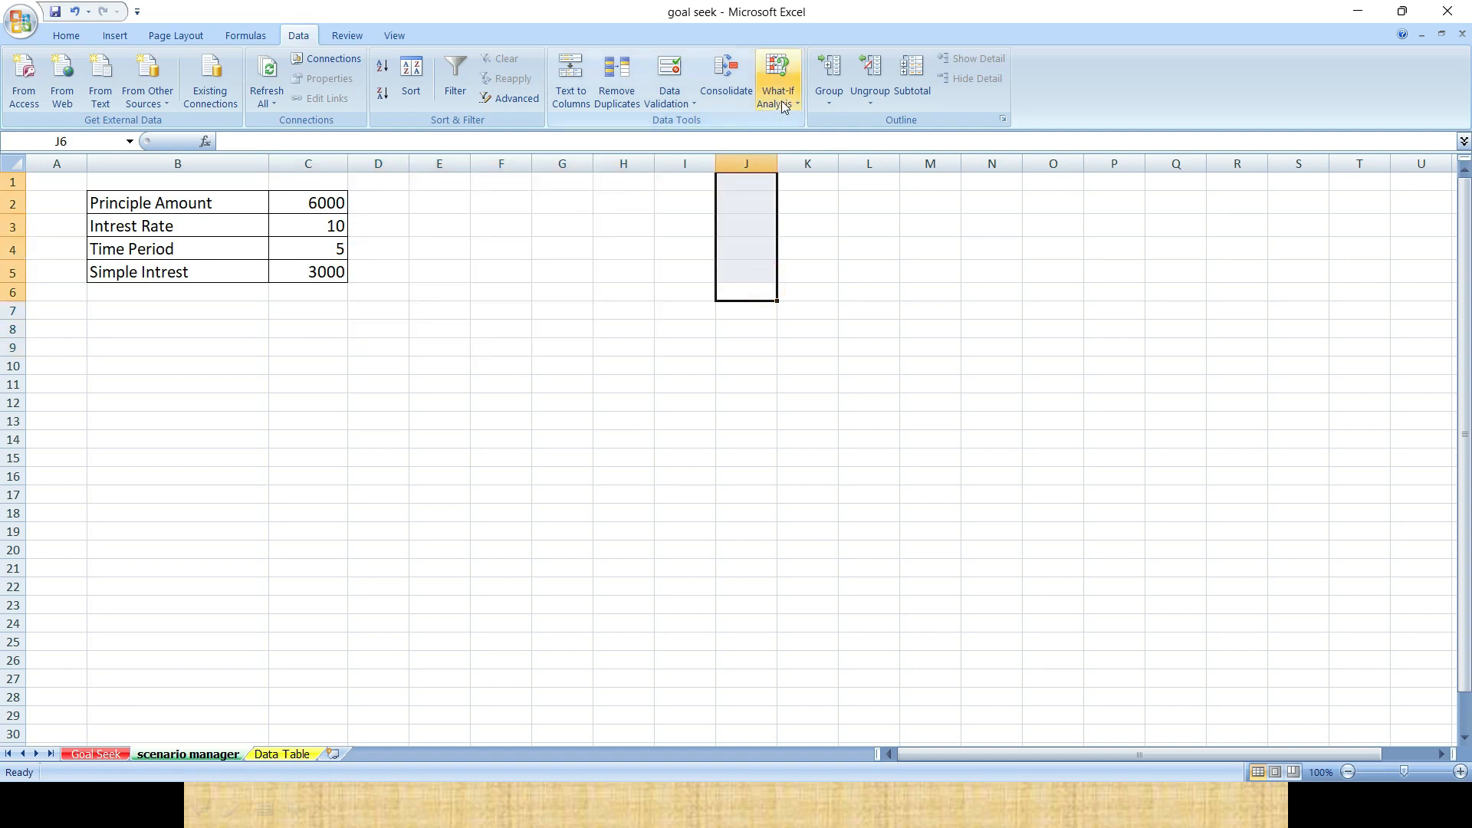
{"action": "left_click", "coordinate": [783, 106]}
{"action": "left_click", "coordinate": [565, 276]}
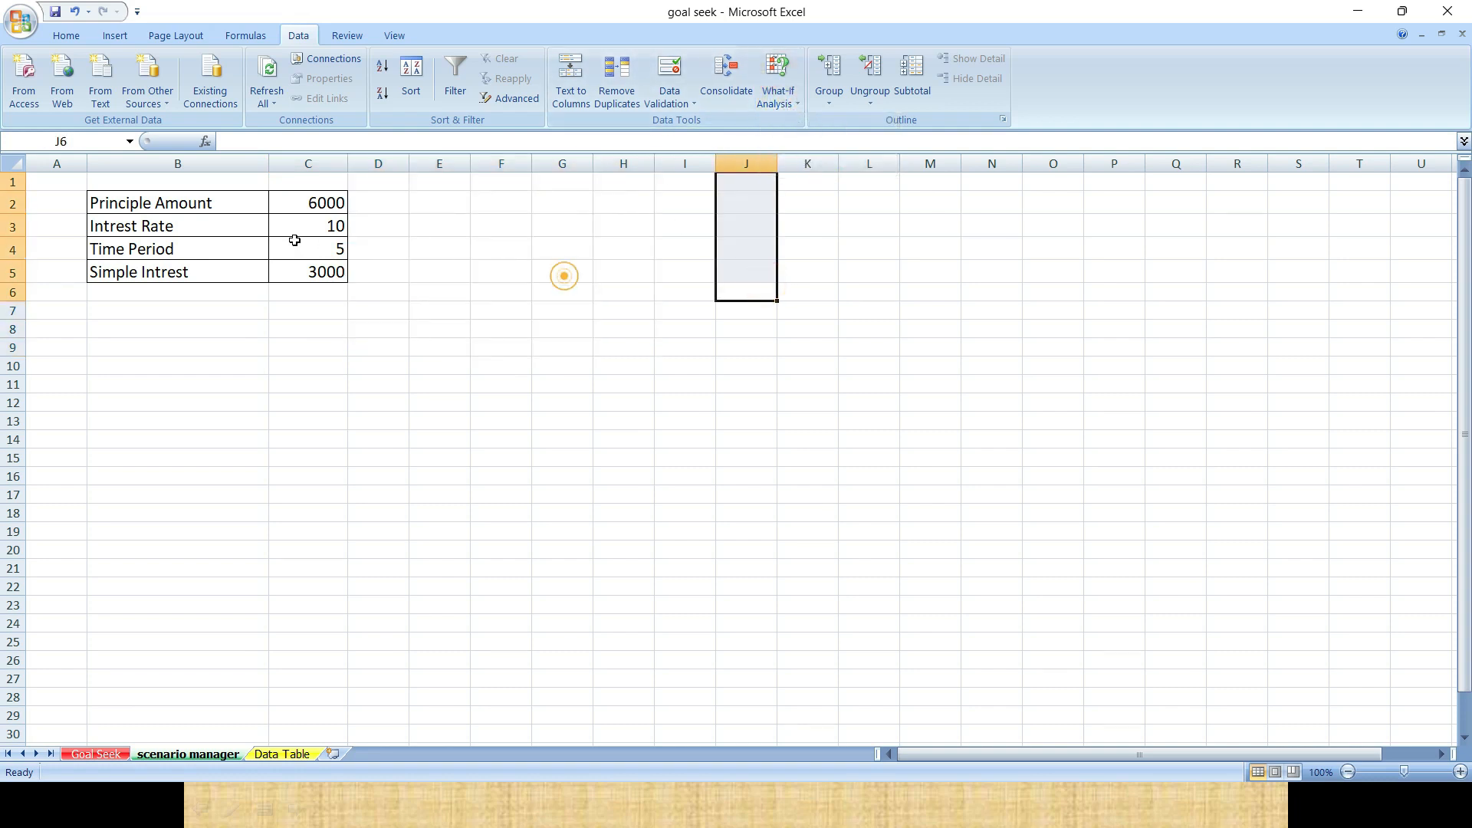
{"action": "left_click", "coordinate": [315, 291]}
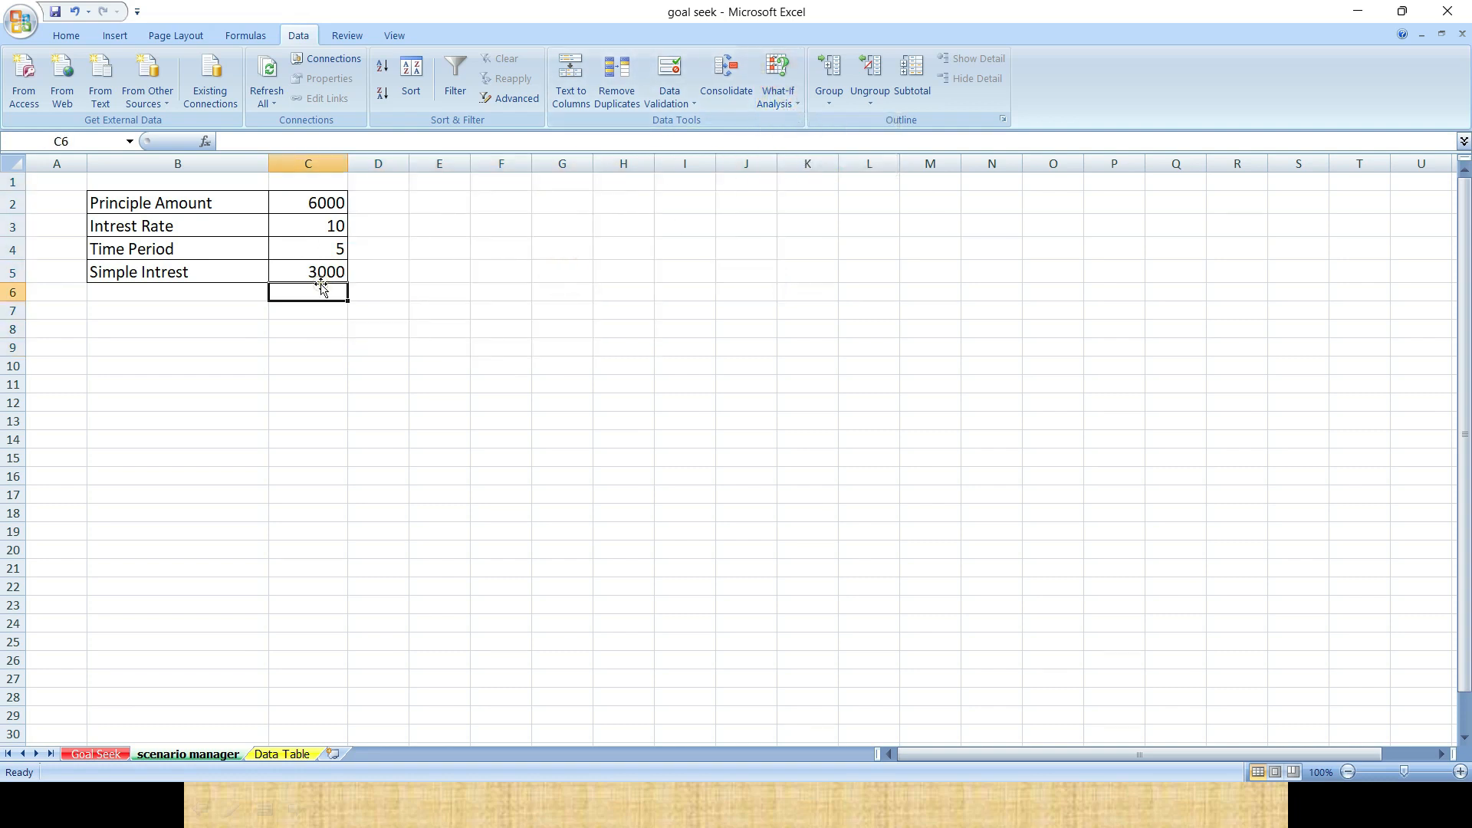
- Add a new scenario named 'P 6000' over changing cells C2:C5
{"action": "left_click", "coordinate": [789, 106]}
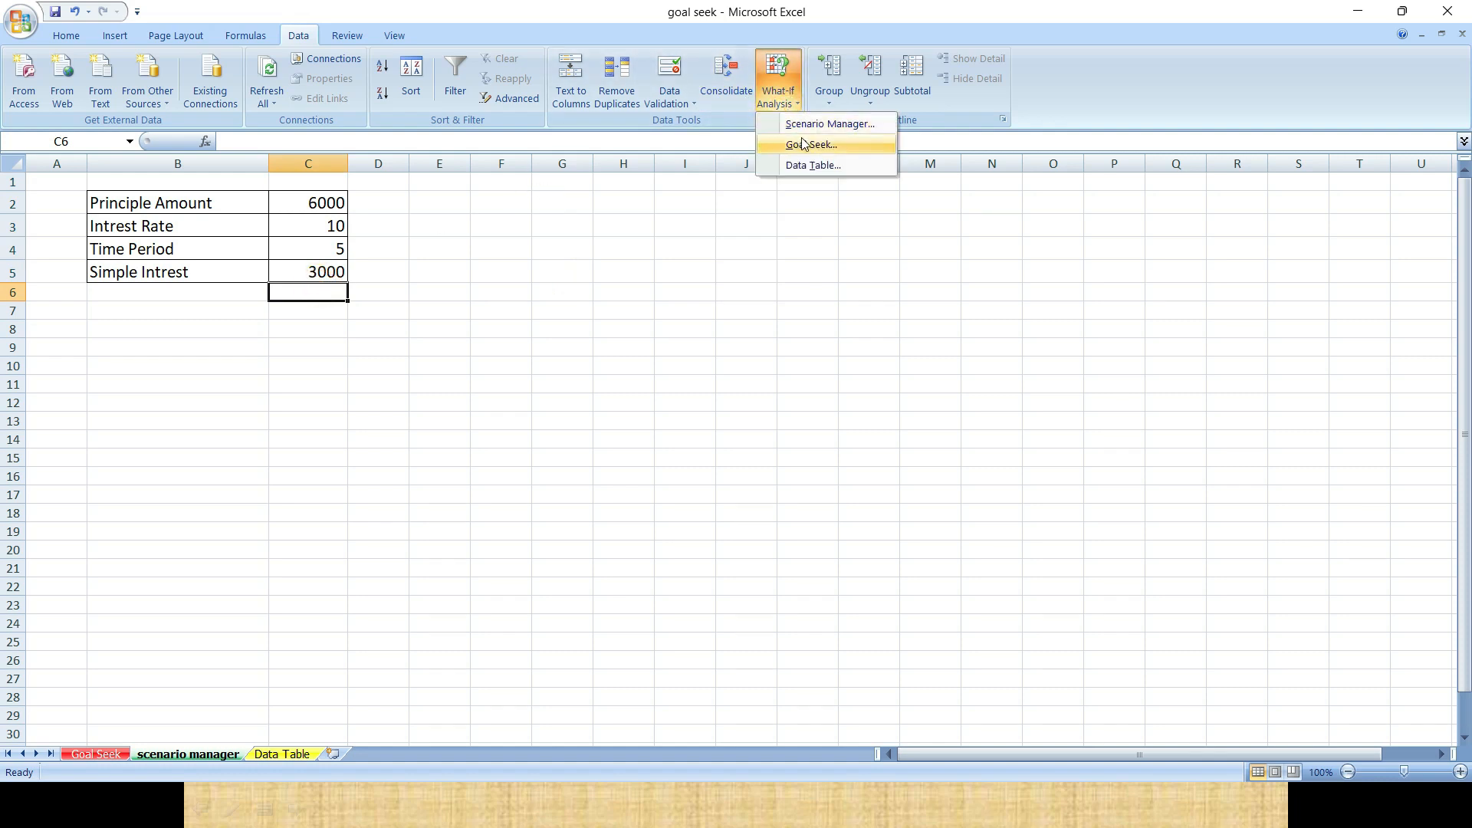
{"action": "left_click", "coordinate": [802, 126]}
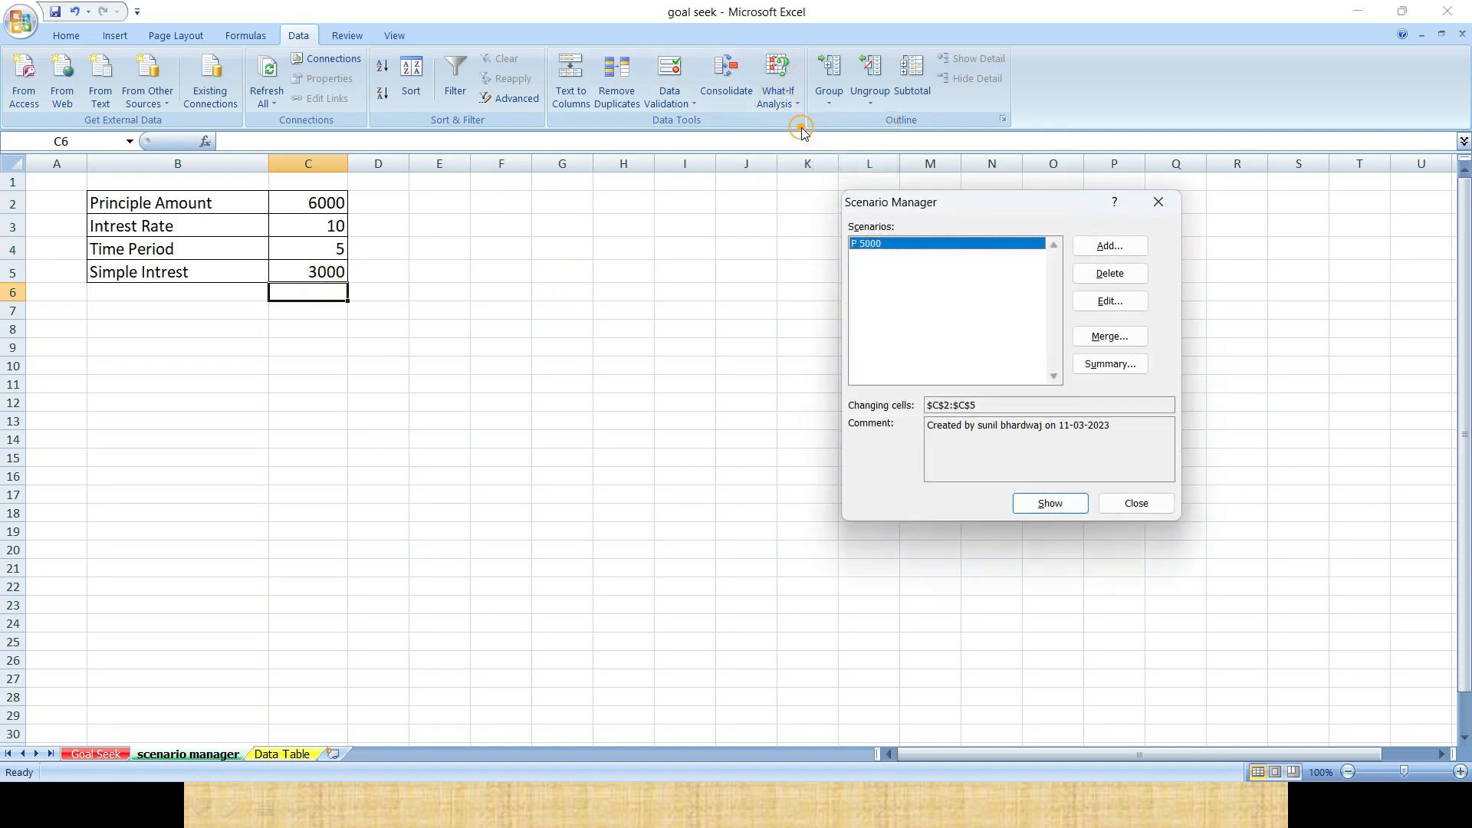
{"action": "left_click", "coordinate": [1104, 249]}
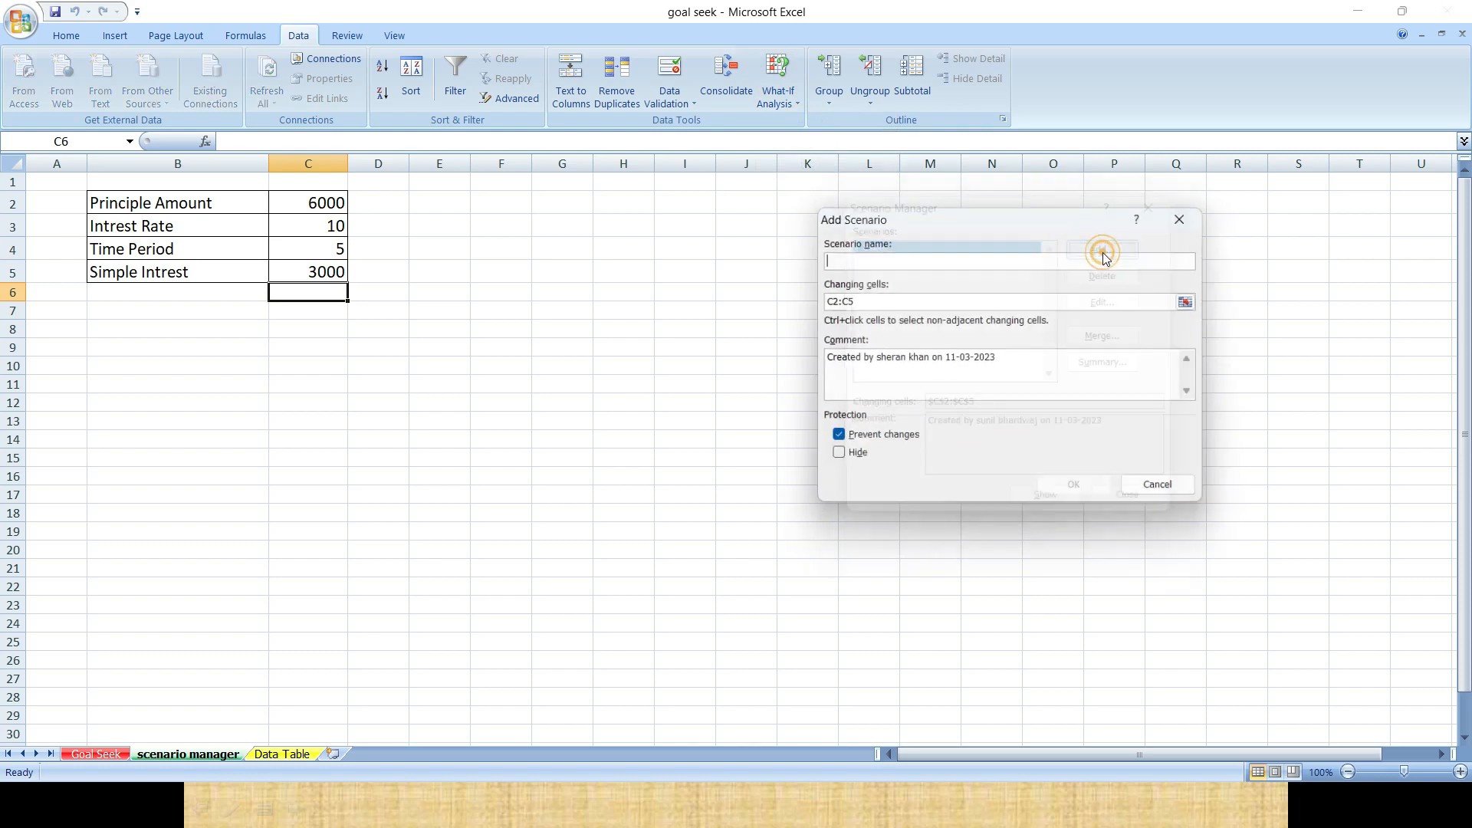
{"action": "left_click", "coordinate": [993, 258]}
{"action": "type", "text": "p"}
{"action": "key", "text": "BackSpace"}
{"action": "type", "text": "P"}
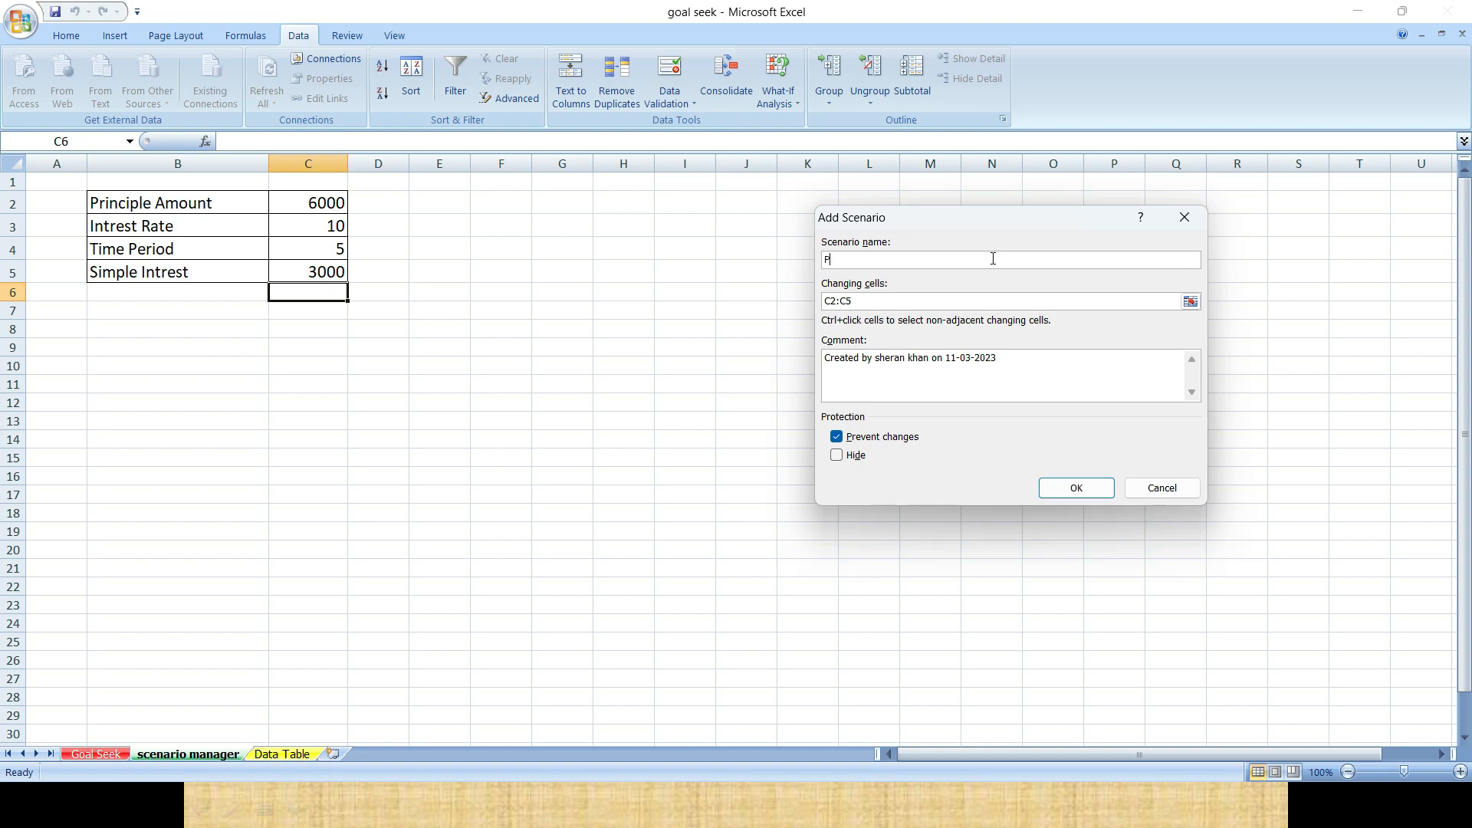
{"action": "type", "text": " 6000"}
{"action": "key", "text": "Tab"}
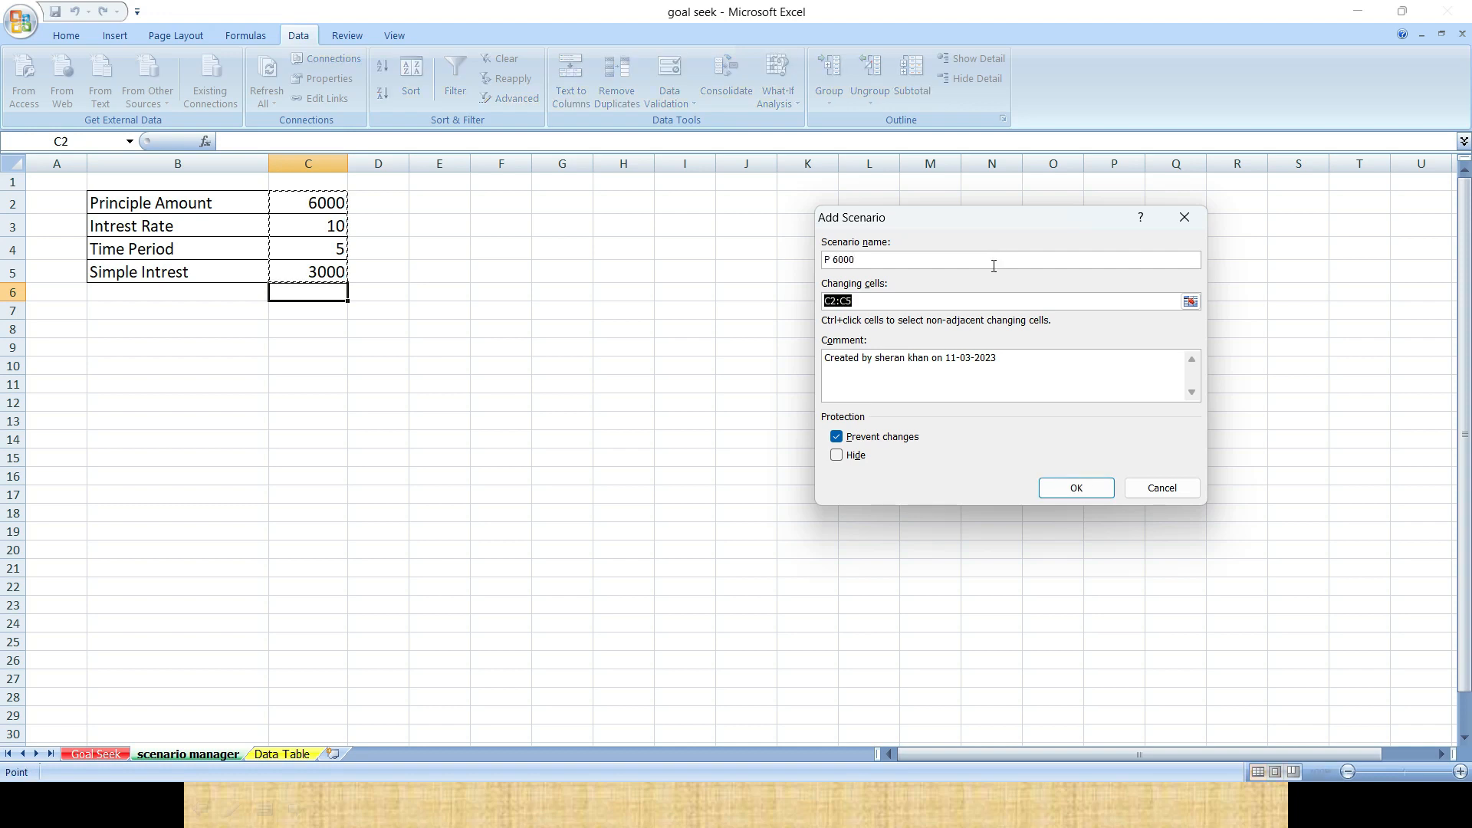
{"action": "left_click", "coordinate": [932, 358]}
- Save P 6000 with values 6000, 10, 5 and 3000, then type 7000 in C2
{"action": "left_click", "coordinate": [1075, 488]}
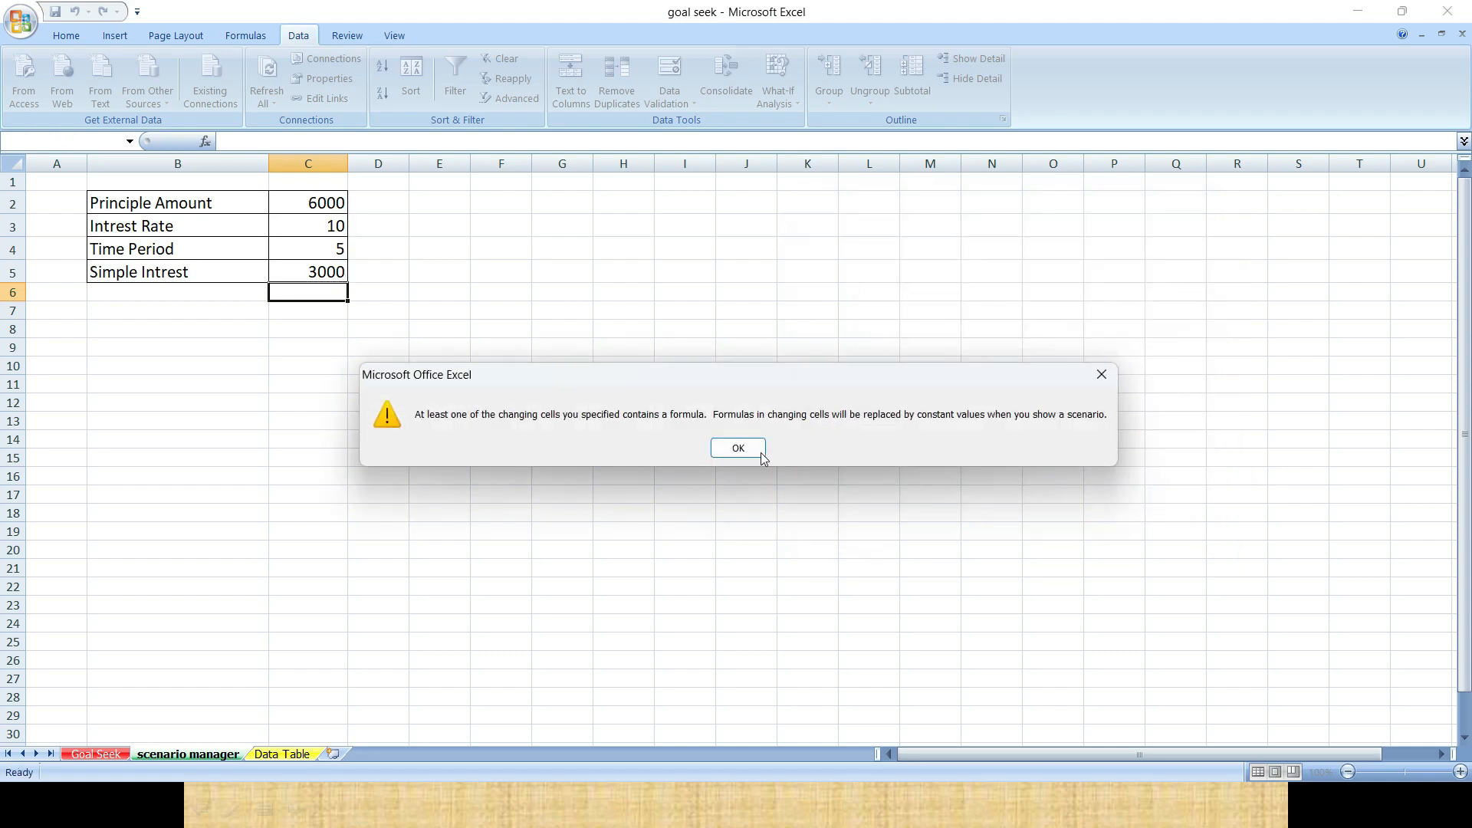
{"action": "left_click", "coordinate": [737, 449]}
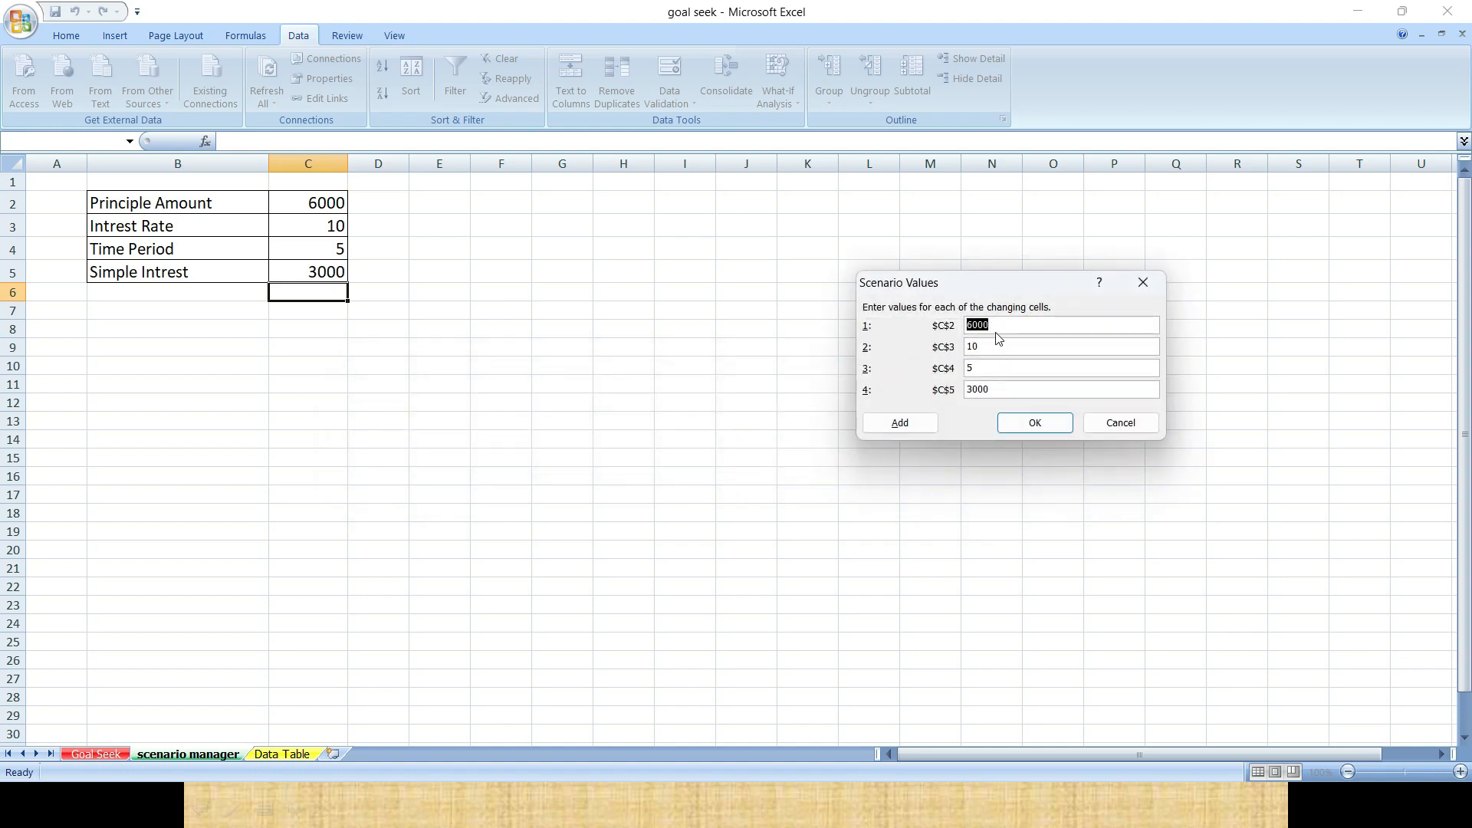
{"action": "left_click", "coordinate": [1030, 422]}
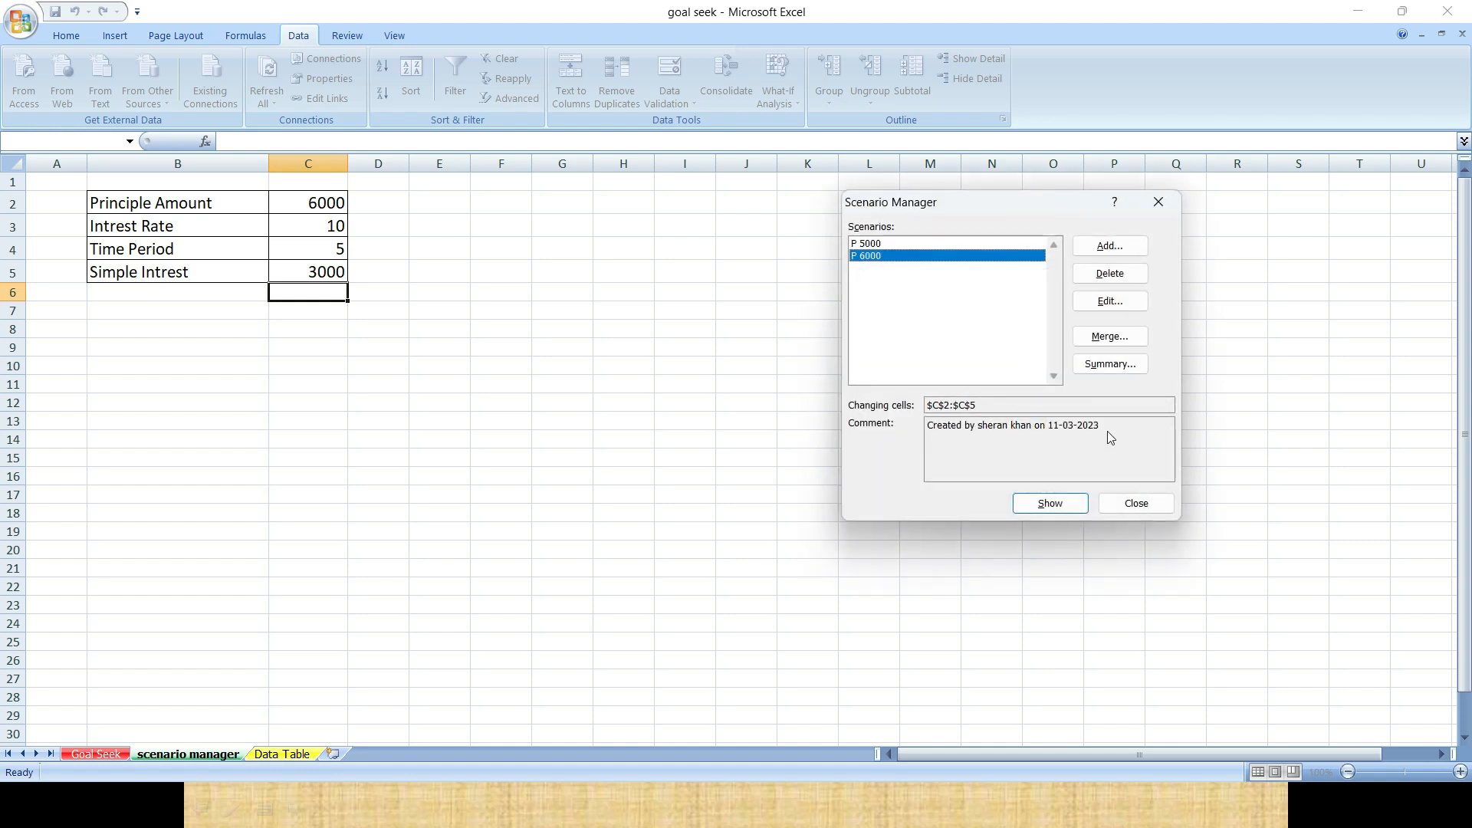
{"action": "left_click", "coordinate": [1137, 504]}
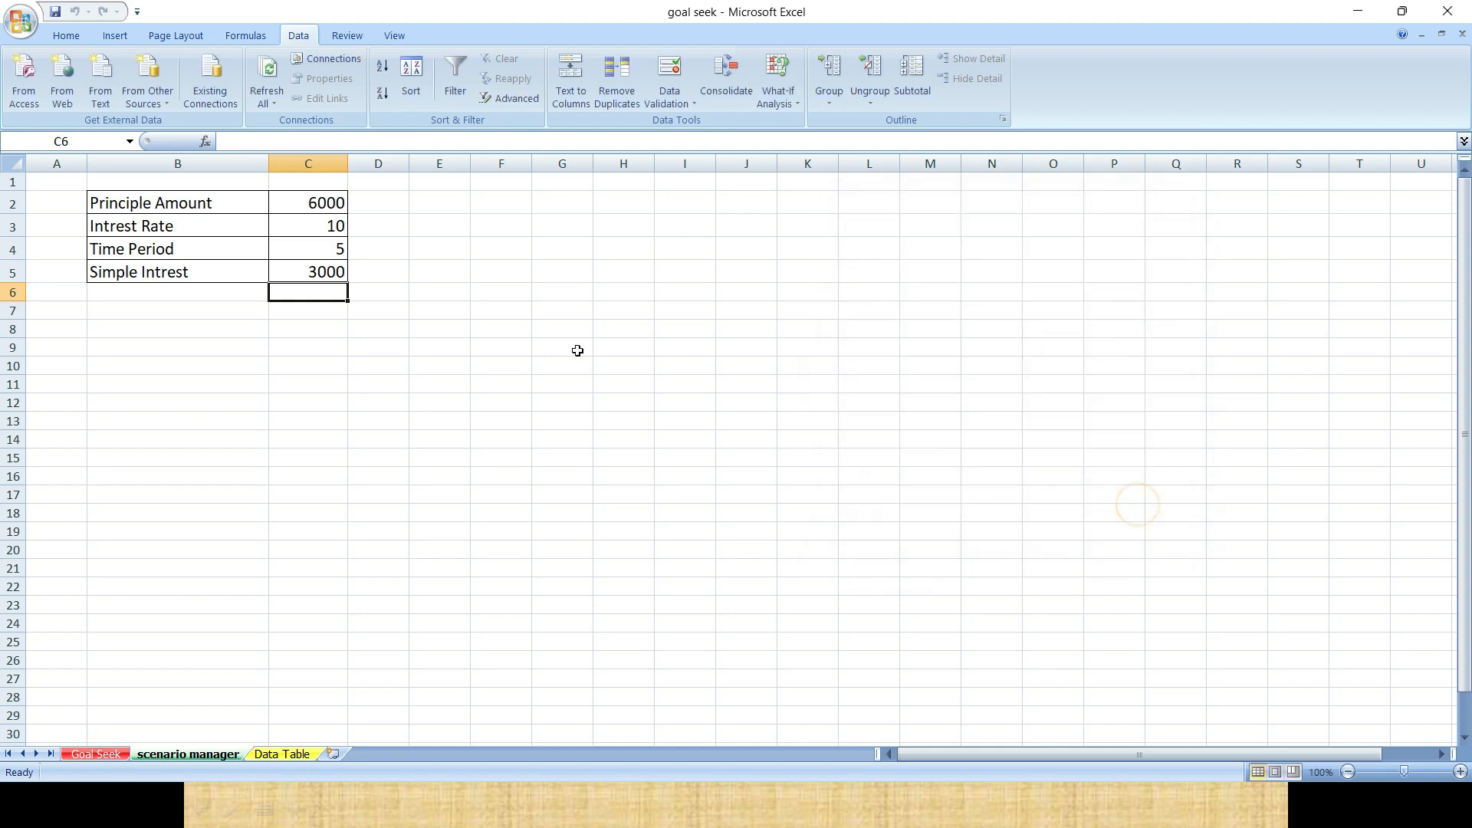
{"action": "left_click", "coordinate": [308, 207]}
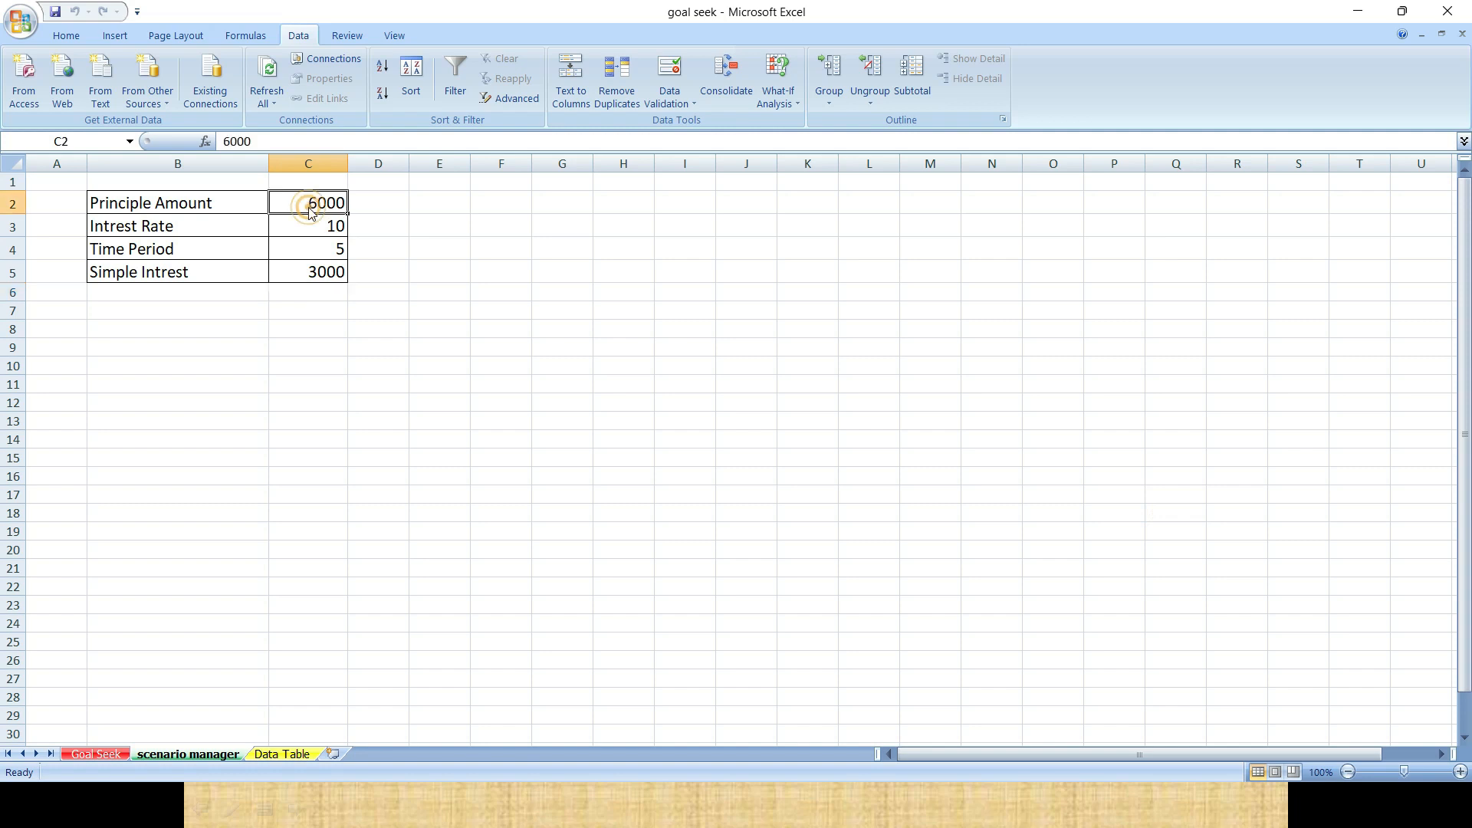
{"action": "type", "text": "7000"}
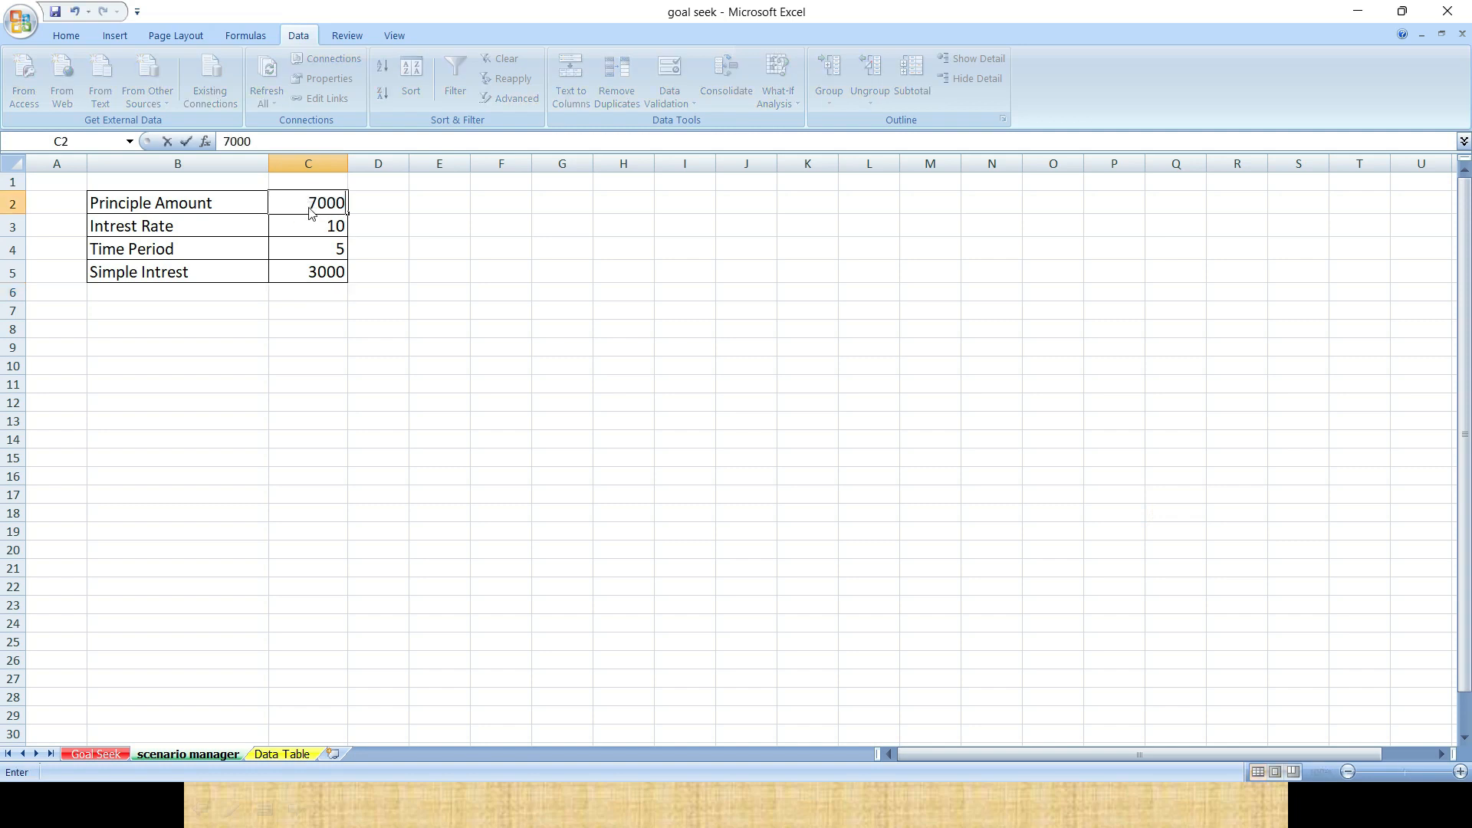
- Commit 7000 in C2 and save scenario 'P 7000' with values 7000, 10, 5, 3500
{"action": "key", "text": "Return"}
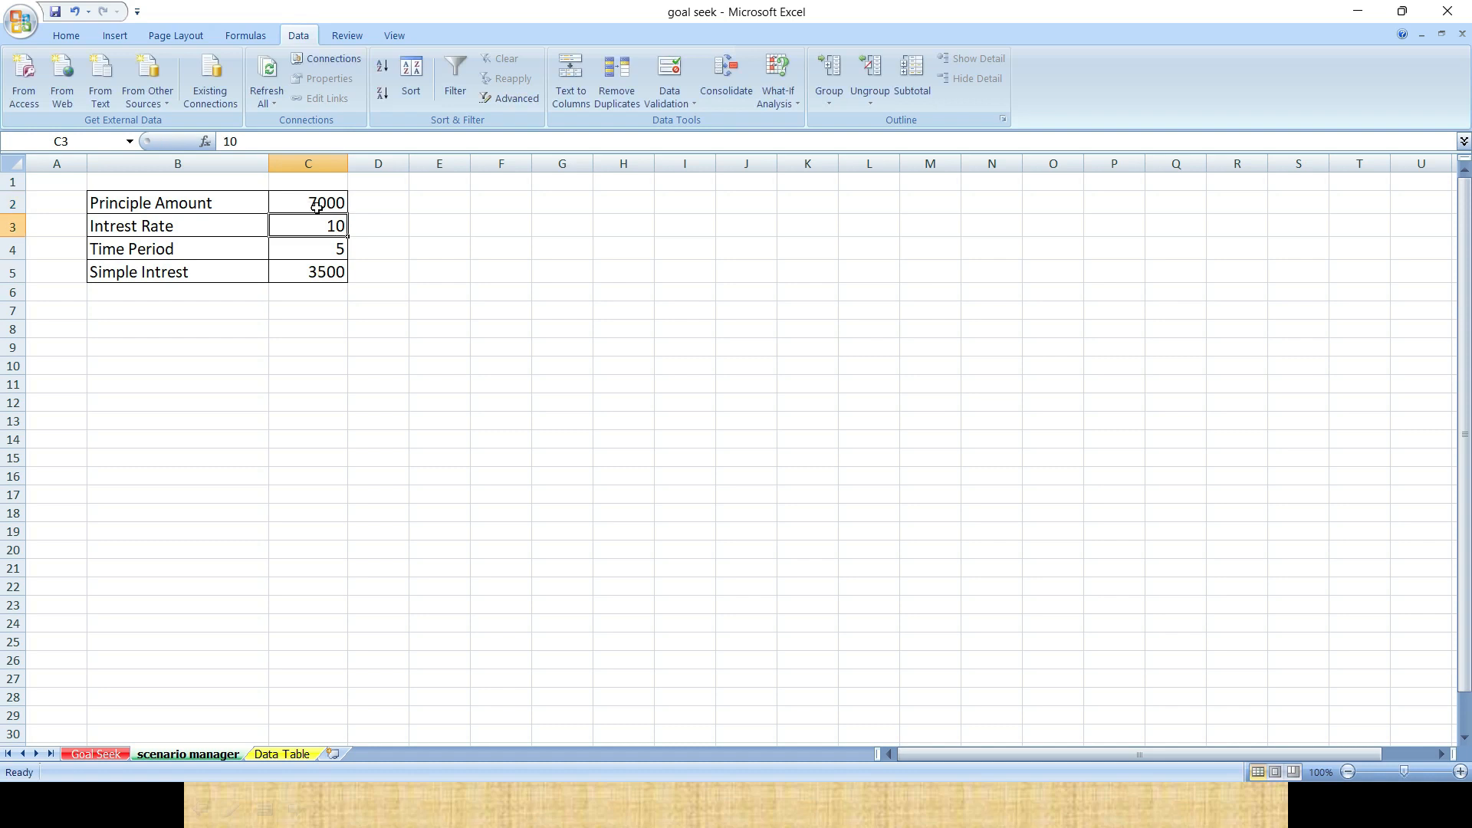
{"action": "left_click", "coordinate": [777, 105]}
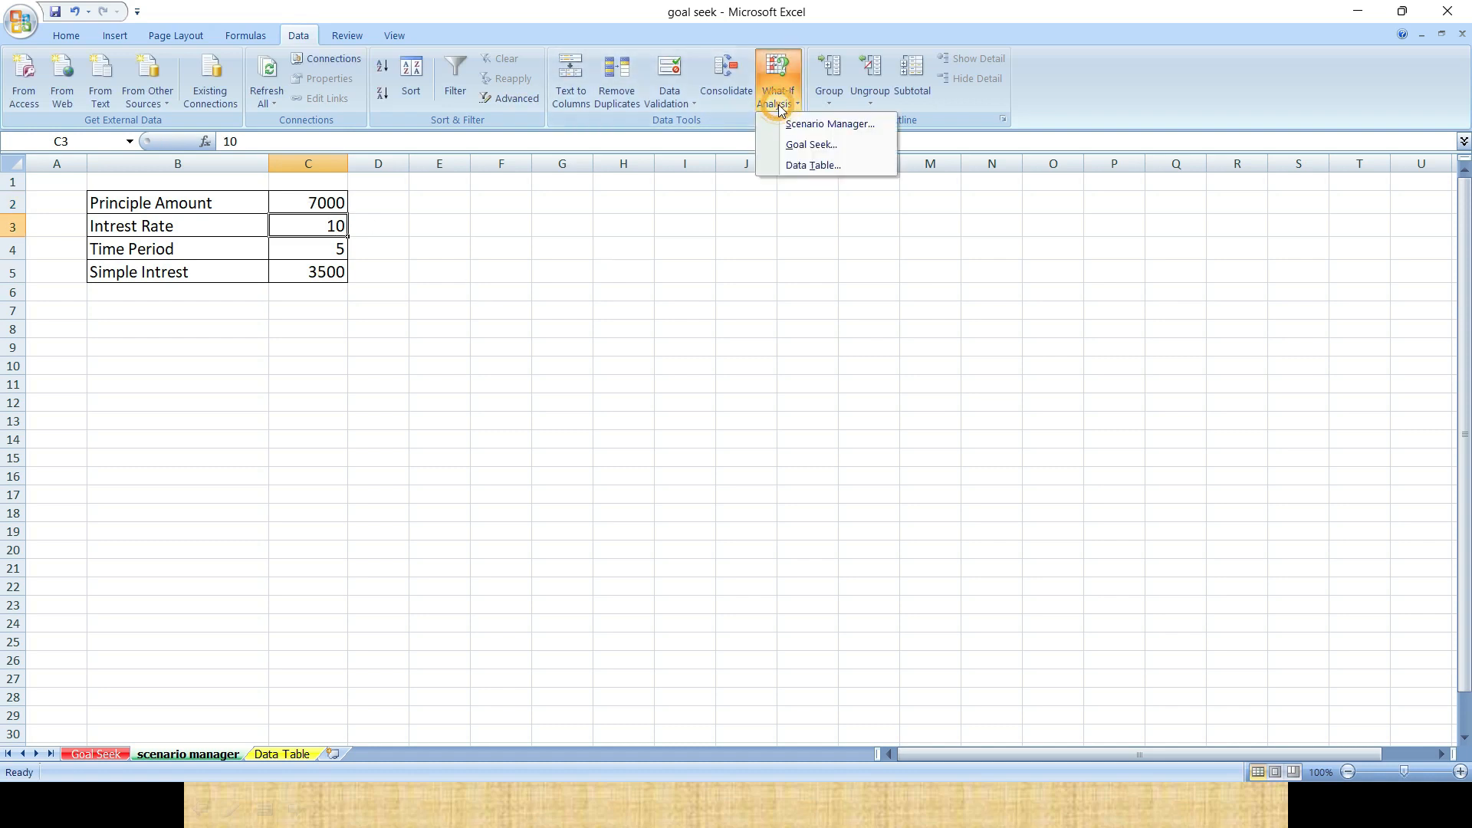
{"action": "left_click", "coordinate": [797, 124]}
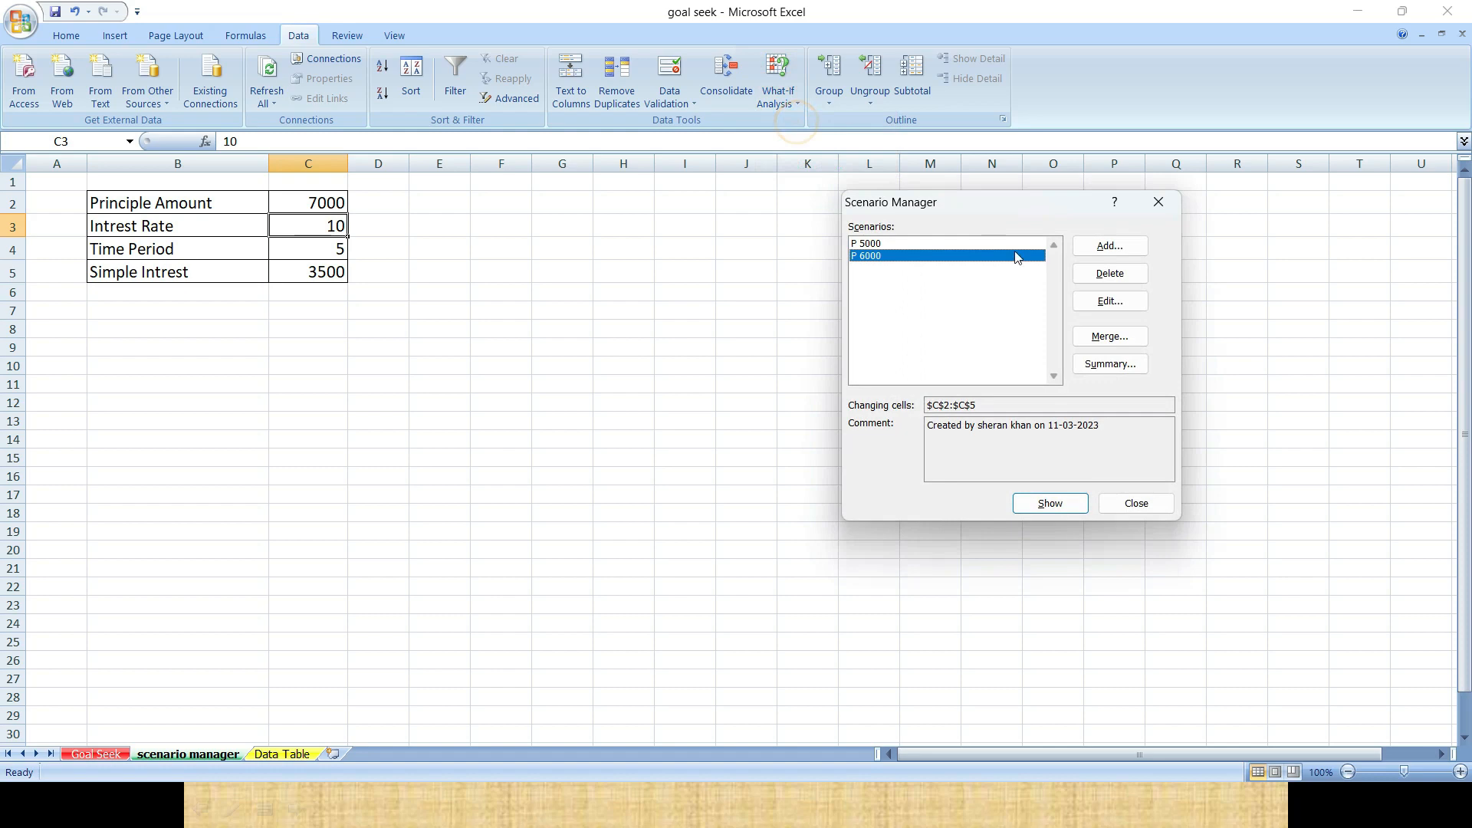
{"action": "left_click", "coordinate": [1109, 247]}
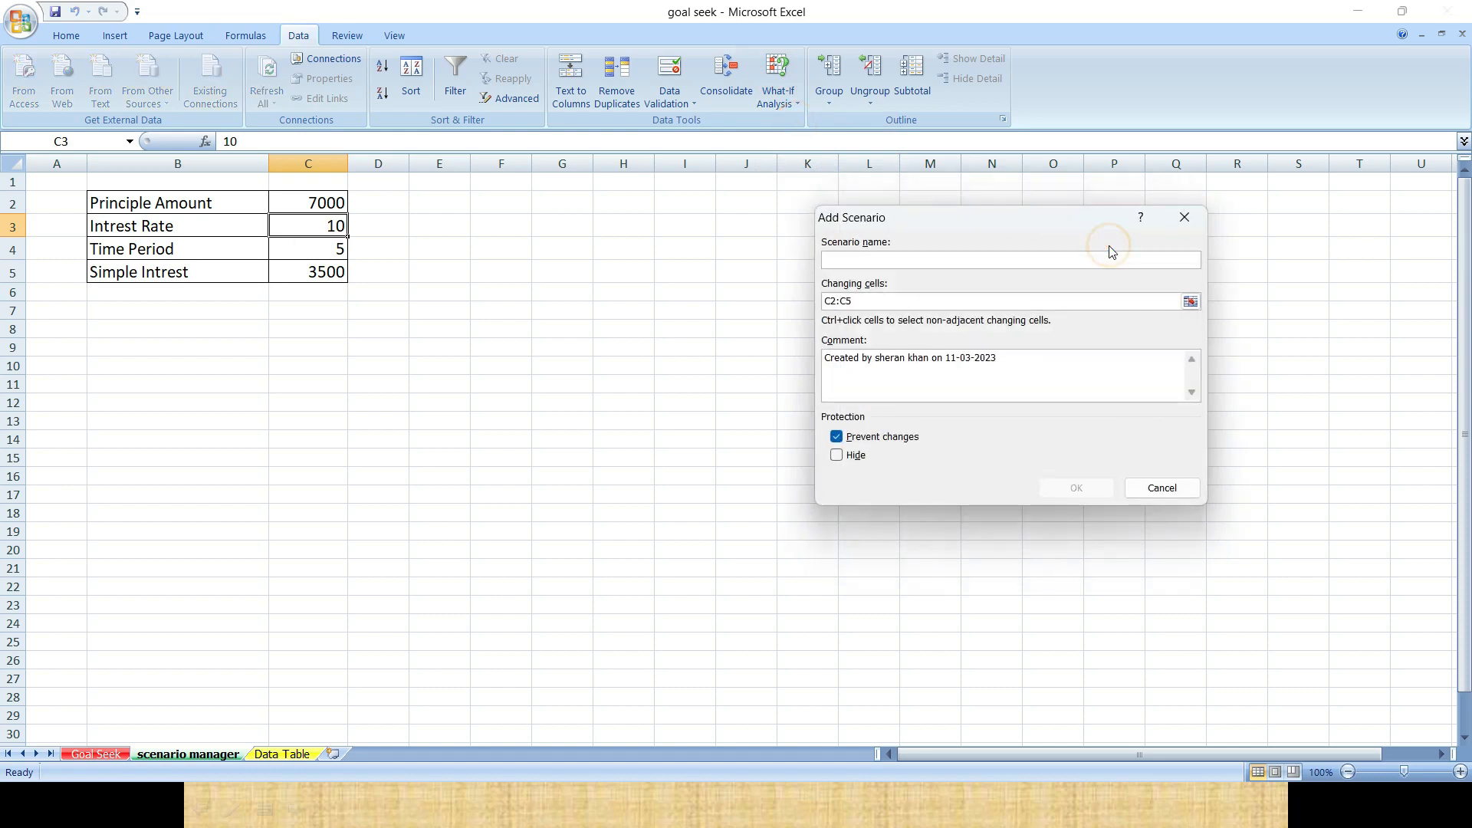
{"action": "type", "text": "P 7000"}
{"action": "left_click", "coordinate": [1077, 490]}
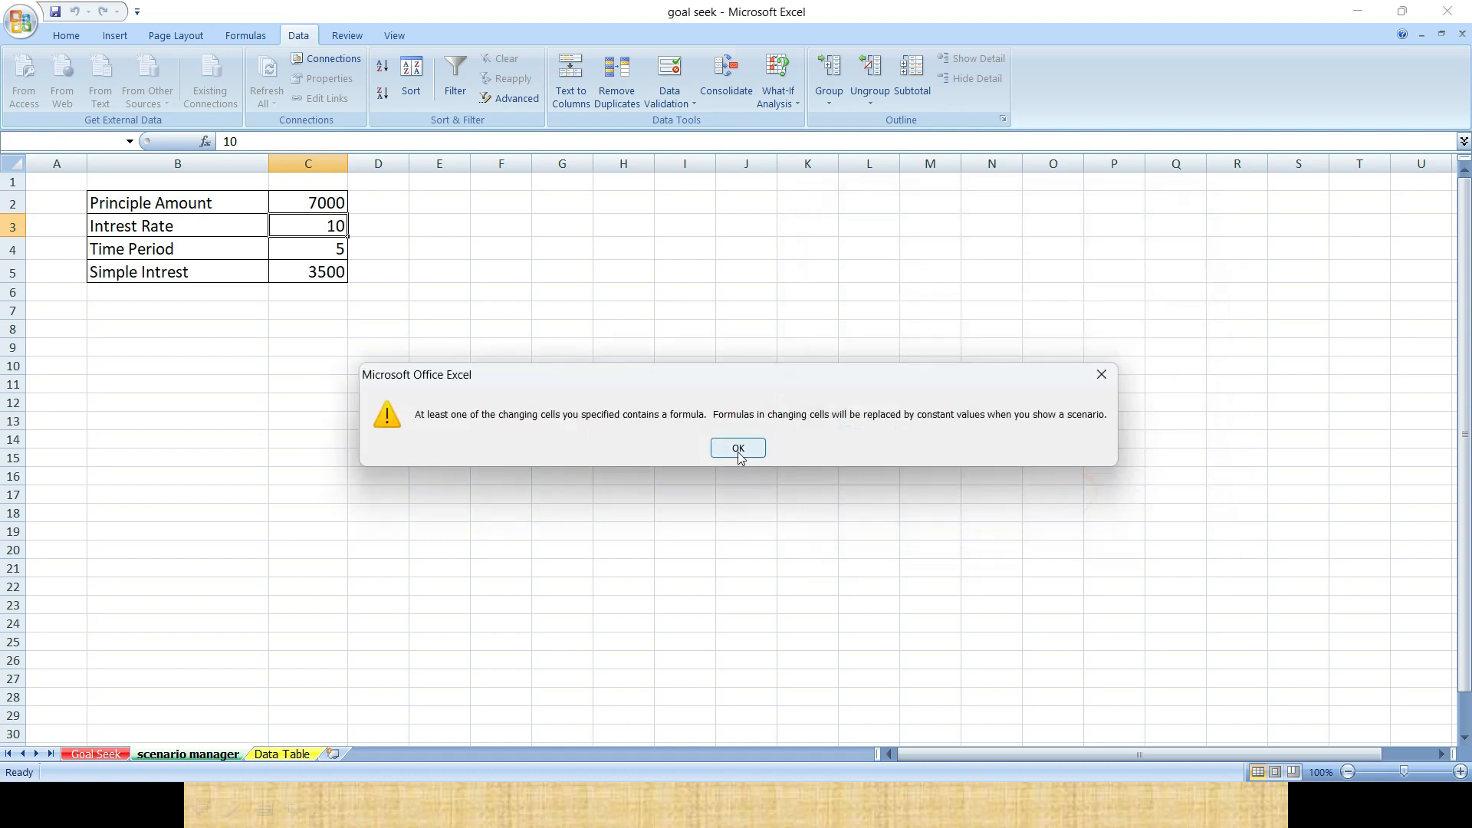
{"action": "left_click", "coordinate": [738, 449]}
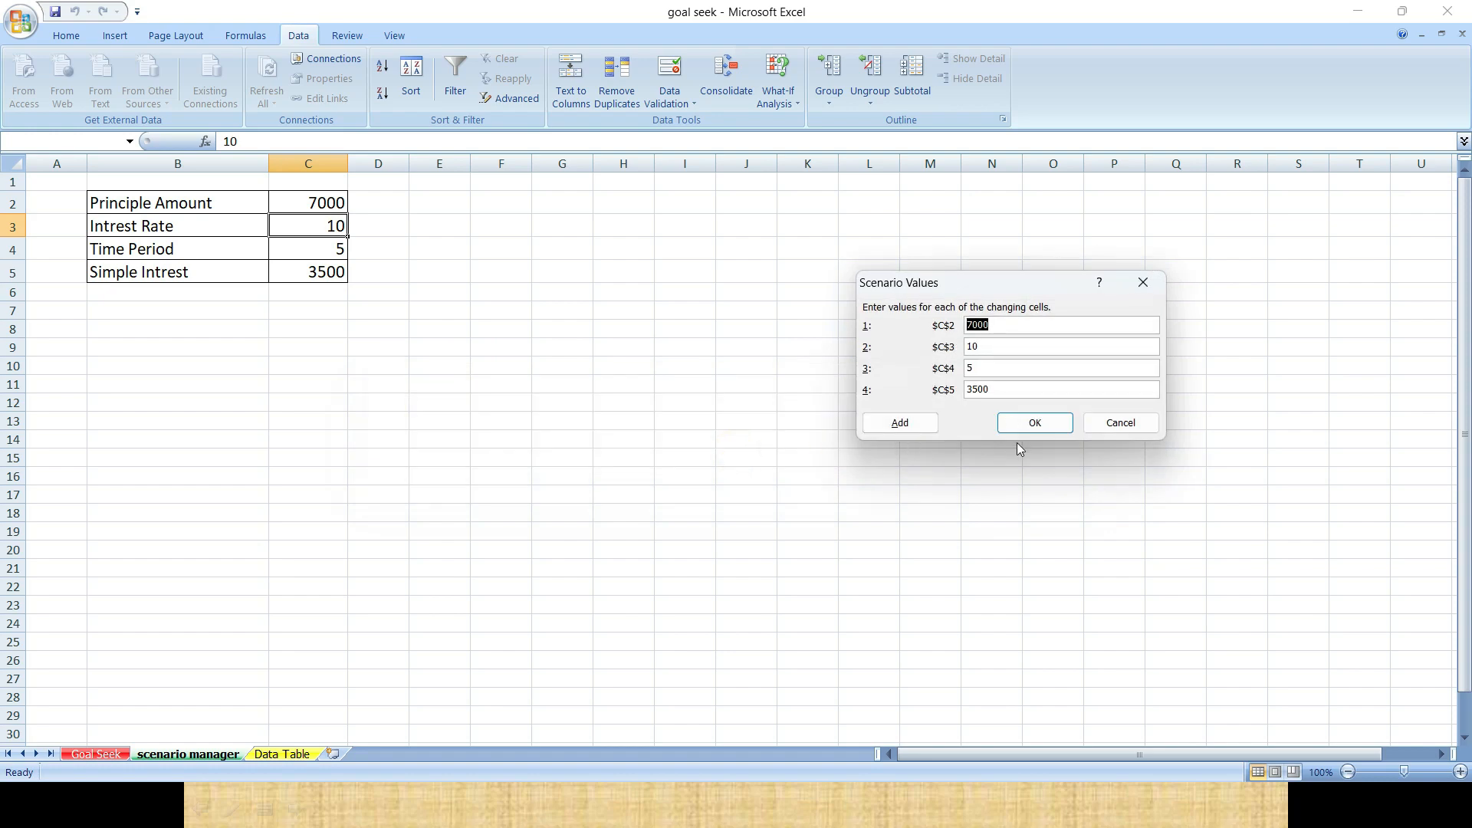
{"action": "left_click", "coordinate": [1042, 424]}
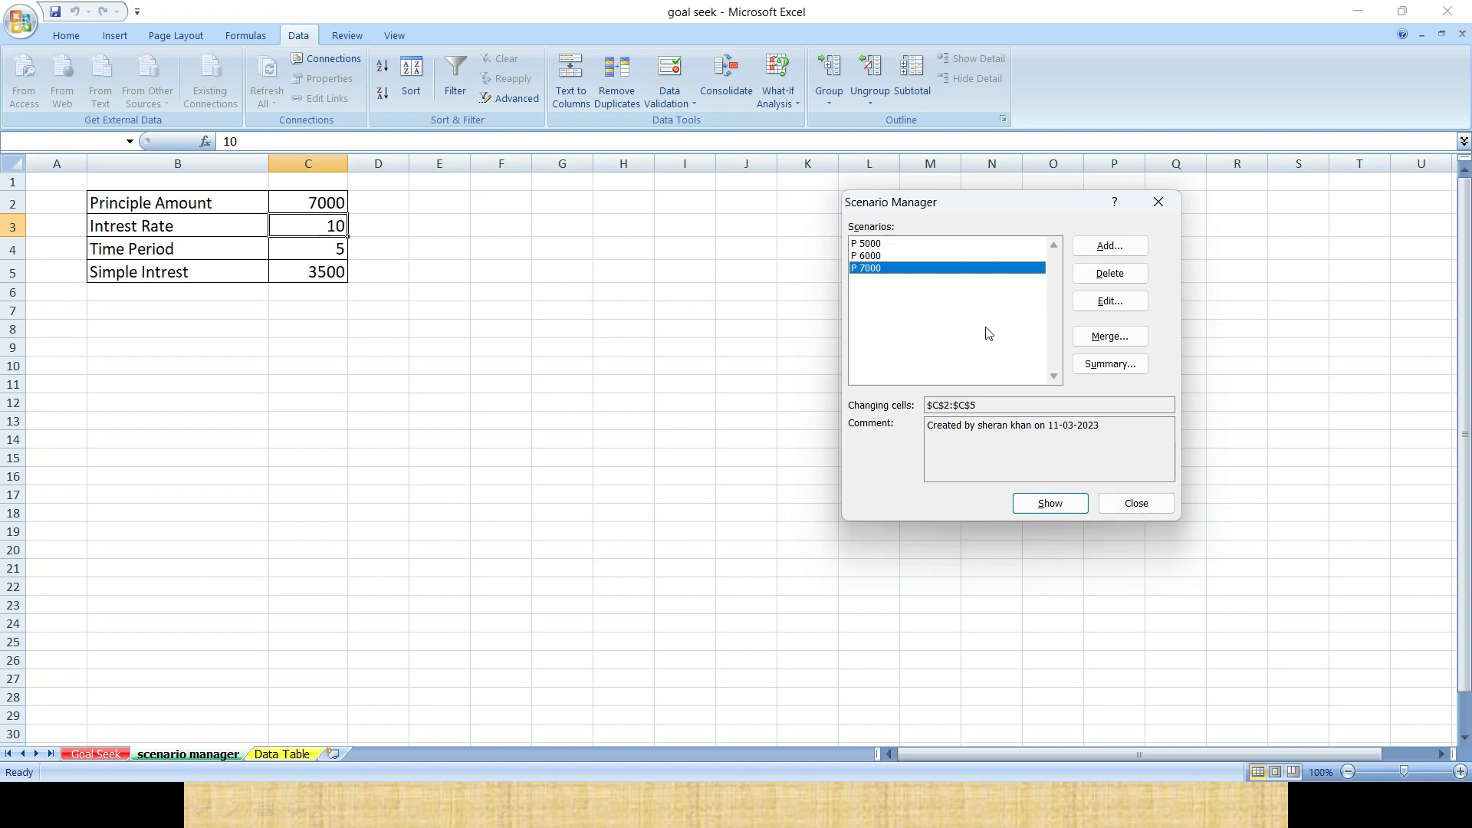
- Review the P 5000, P 6000 and P 7000 scenarios, then close Scenario Manager
{"action": "left_click", "coordinate": [886, 243]}
{"action": "left_click", "coordinate": [882, 255]}
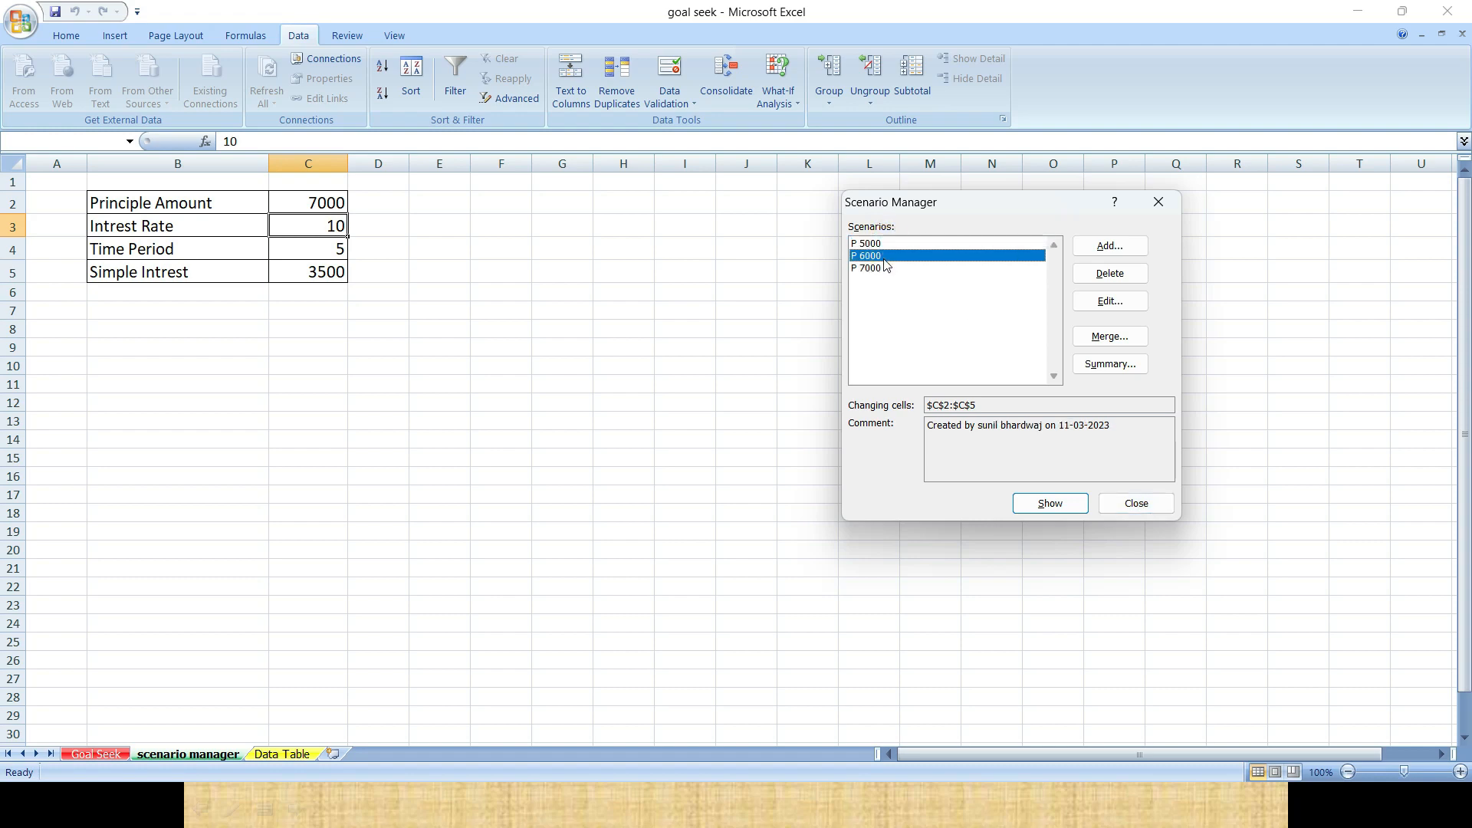
{"action": "left_click", "coordinate": [882, 267]}
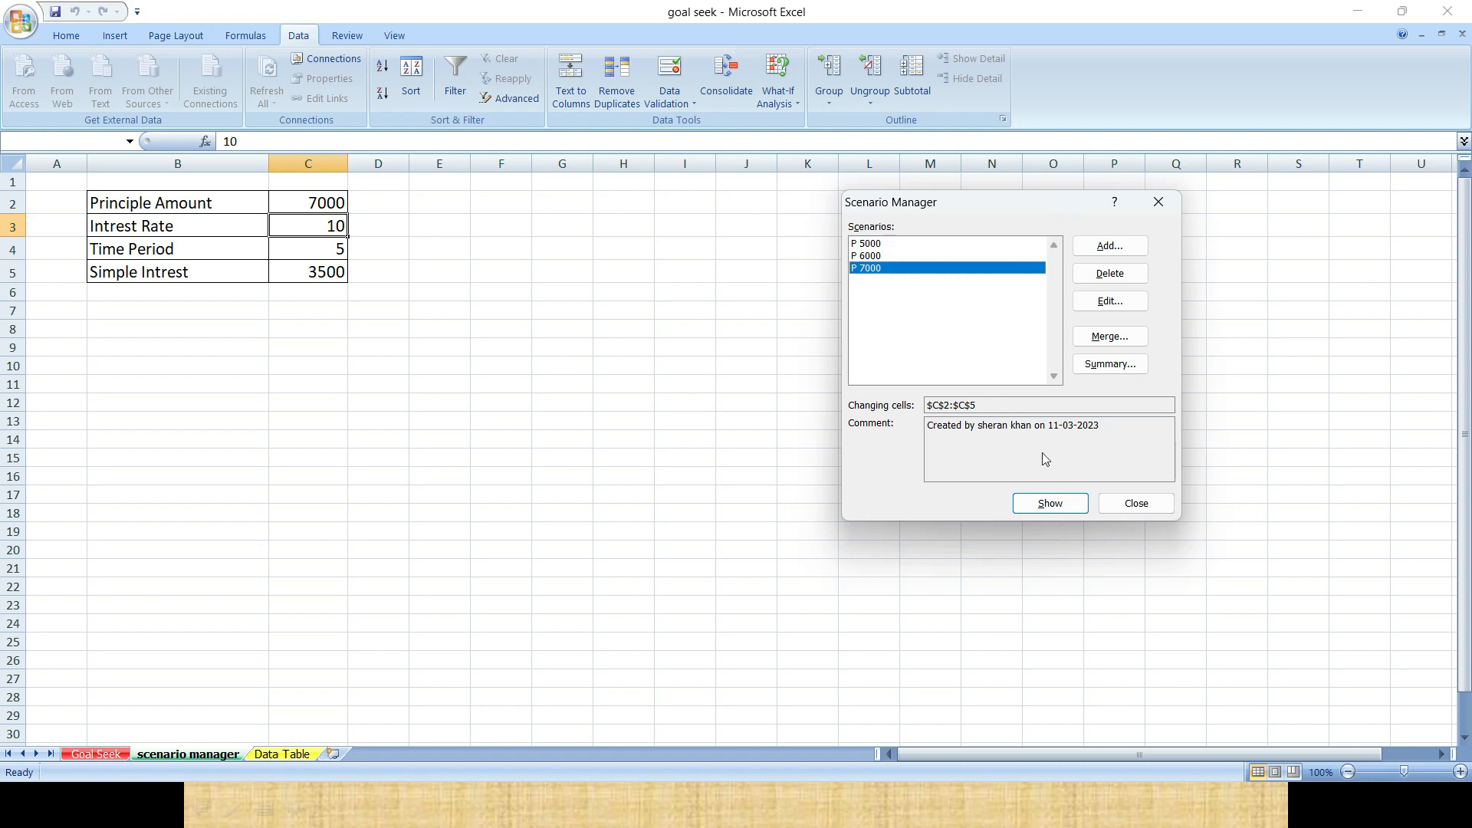
{"action": "left_click", "coordinate": [1125, 502]}
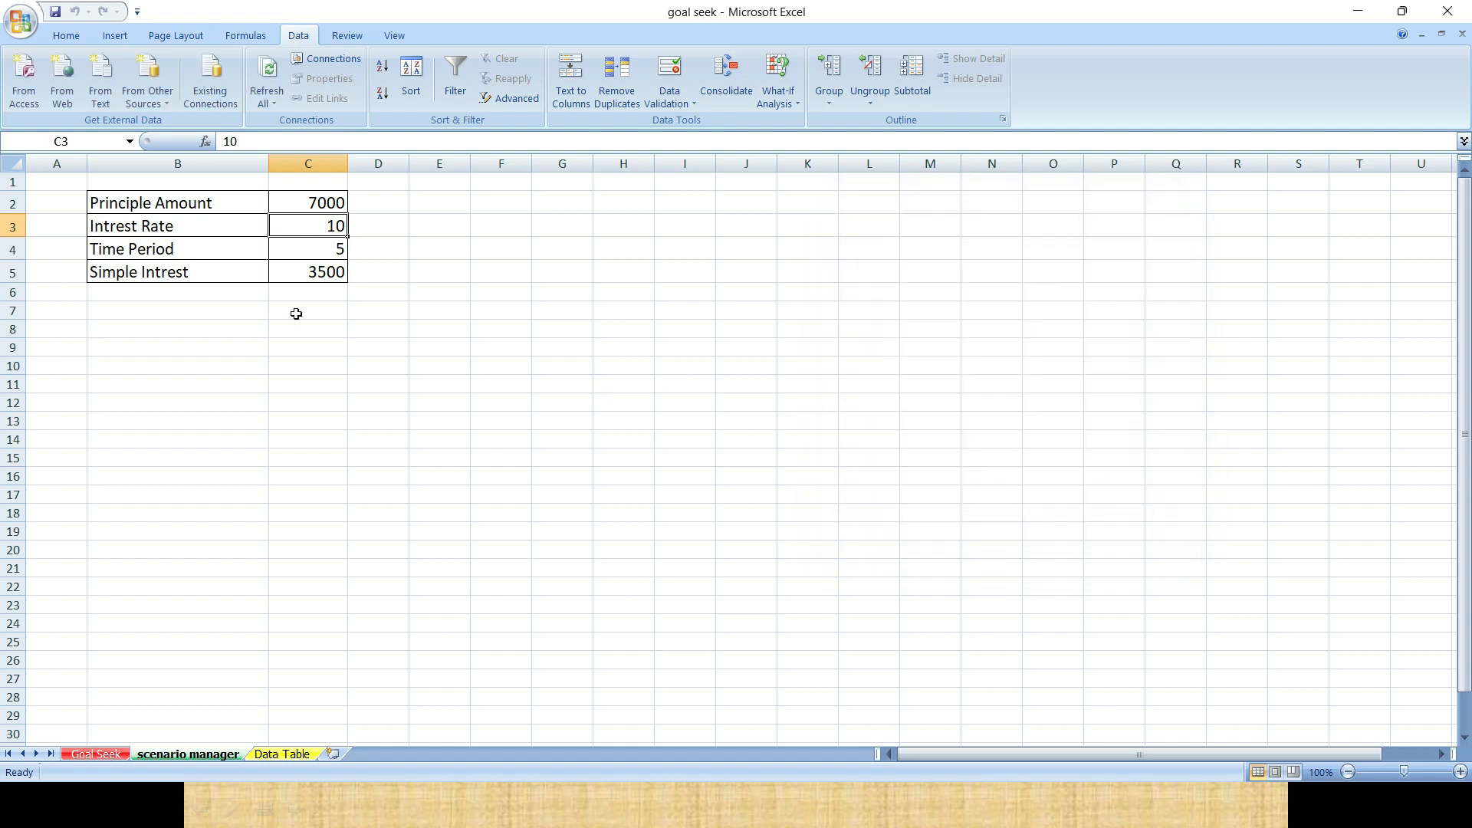
- Enter 12 as the interest rate in C3
{"action": "left_click", "coordinate": [312, 216]}
{"action": "left_click", "coordinate": [378, 251]}
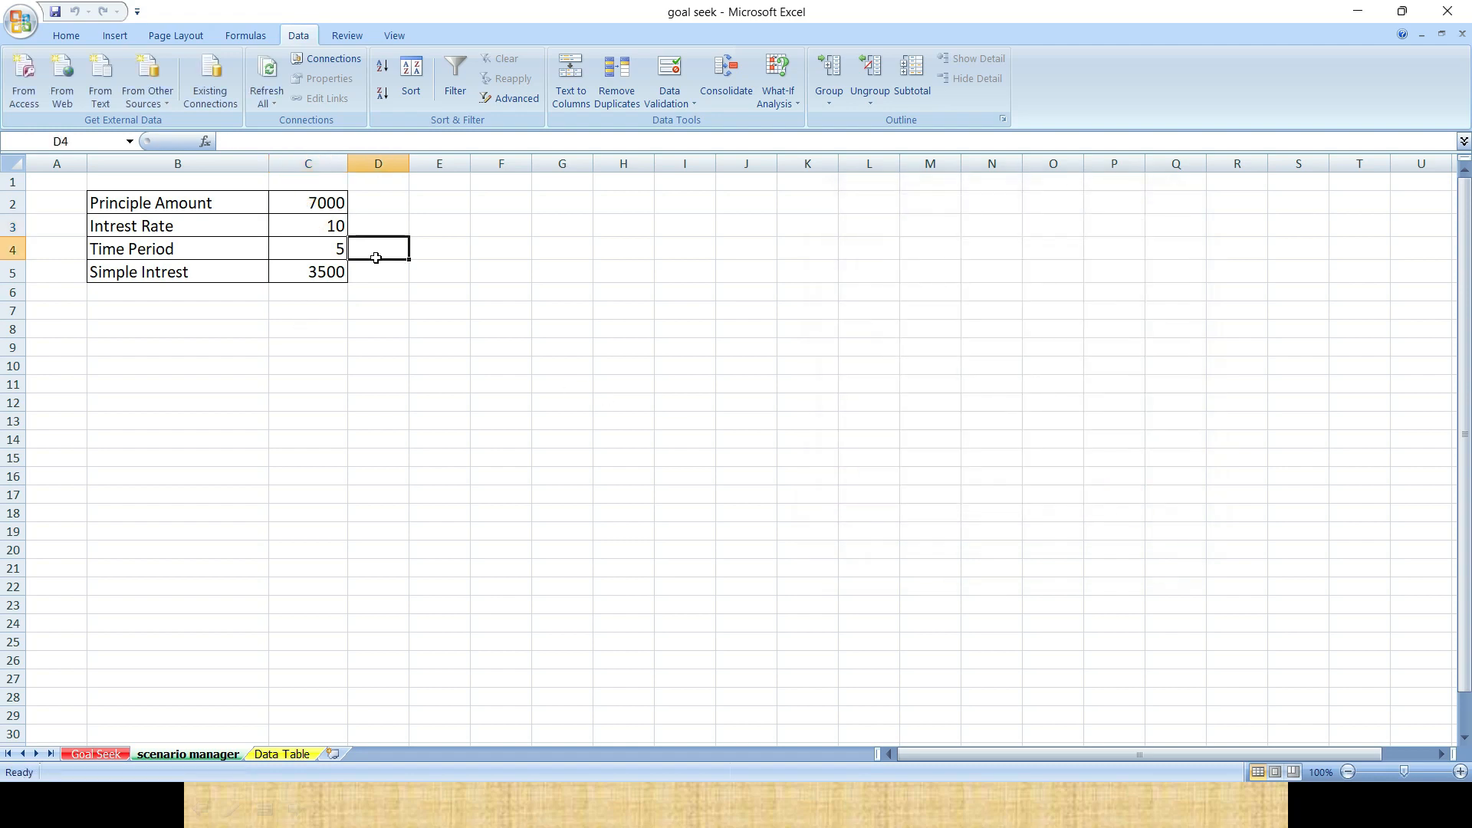
{"action": "left_click", "coordinate": [326, 225]}
{"action": "type", "text": "12"}
{"action": "key", "text": "Return"}
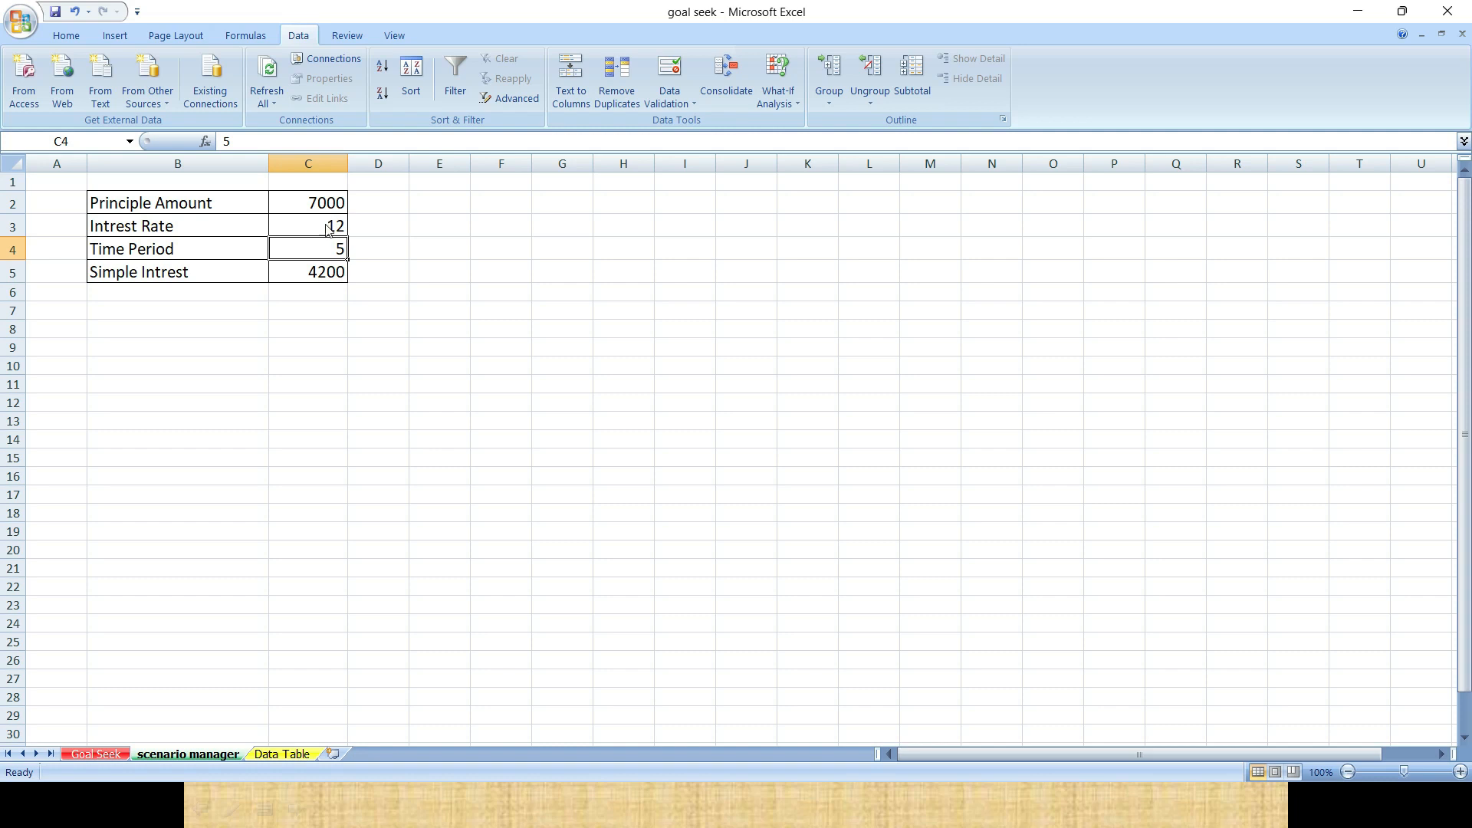
- Show the P 5000, P 6000 and P 7000 scenarios in turn, then close Scenario Manager
{"action": "left_click", "coordinate": [775, 115]}
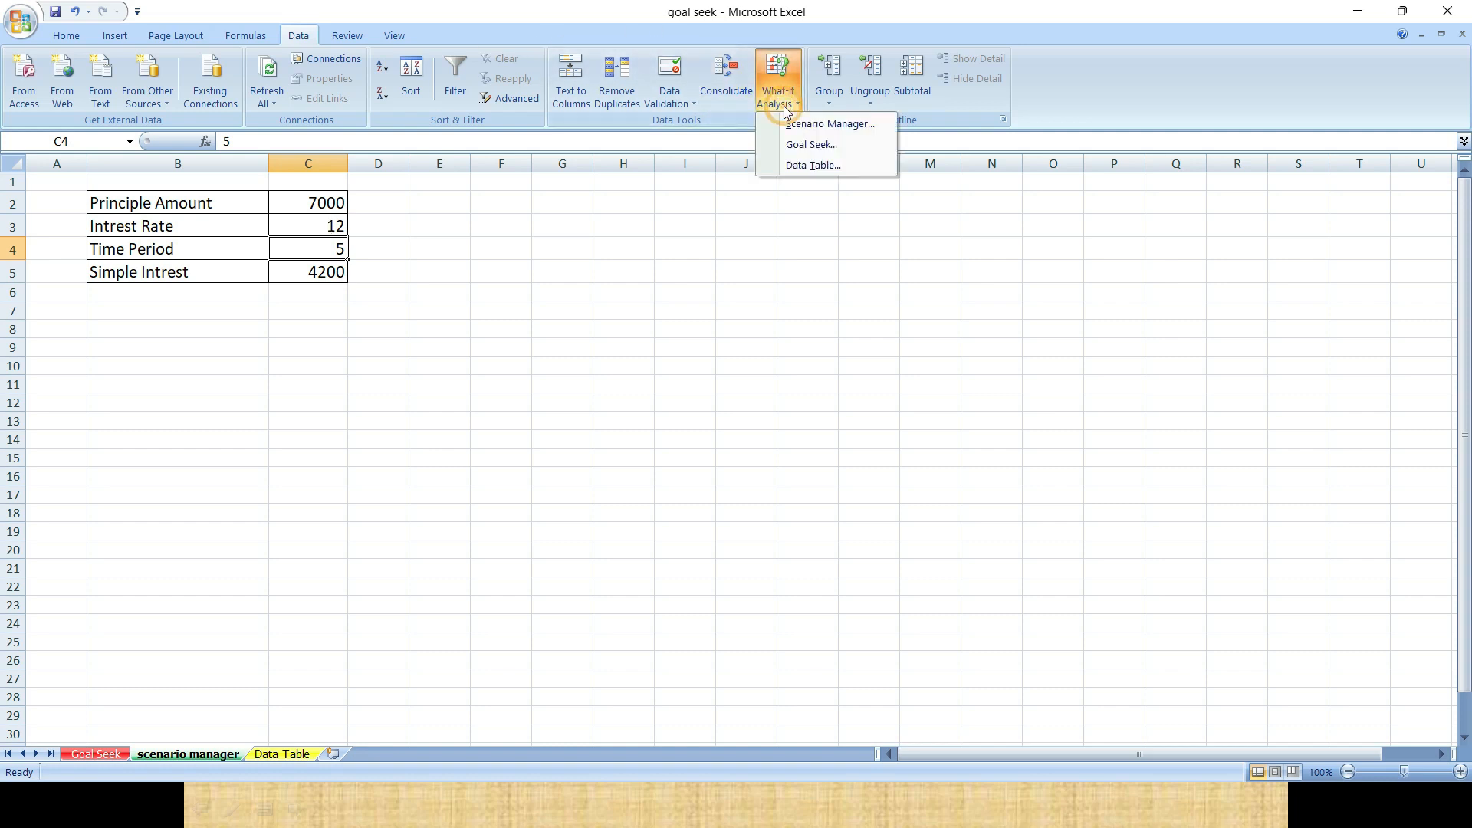
{"action": "left_click", "coordinate": [798, 123]}
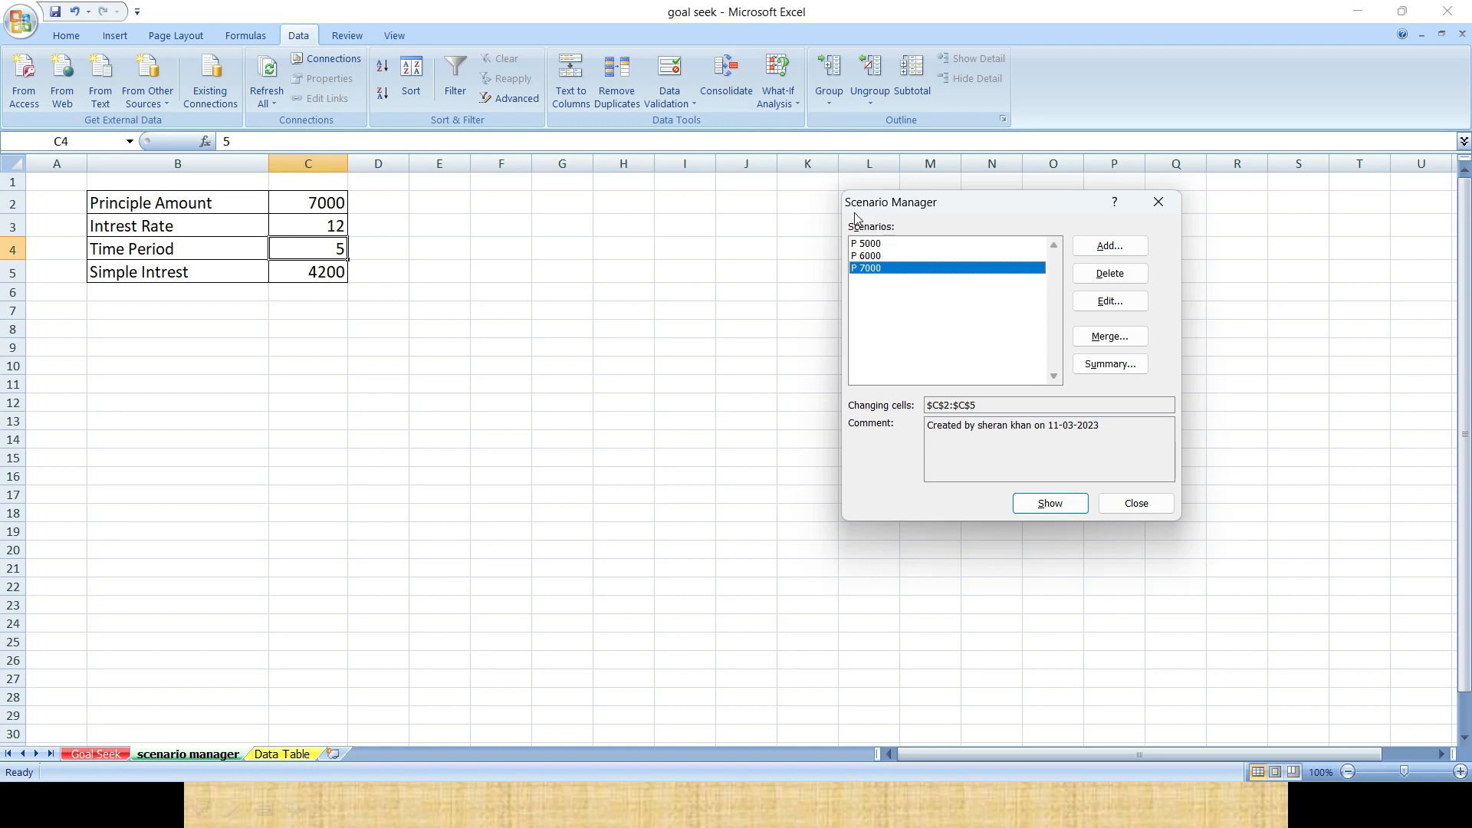
{"action": "left_click", "coordinate": [869, 244]}
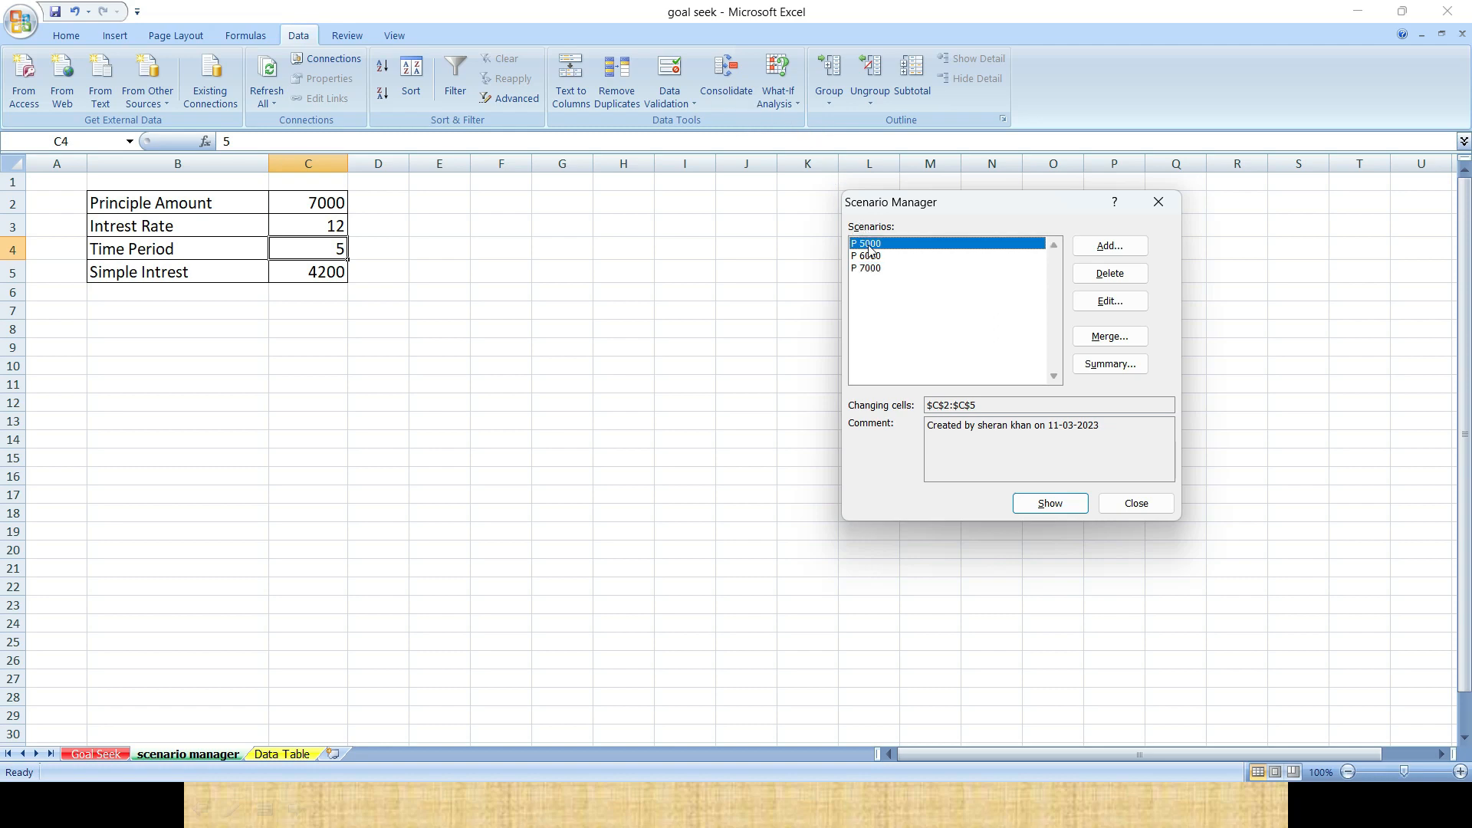
{"action": "left_click", "coordinate": [1040, 512]}
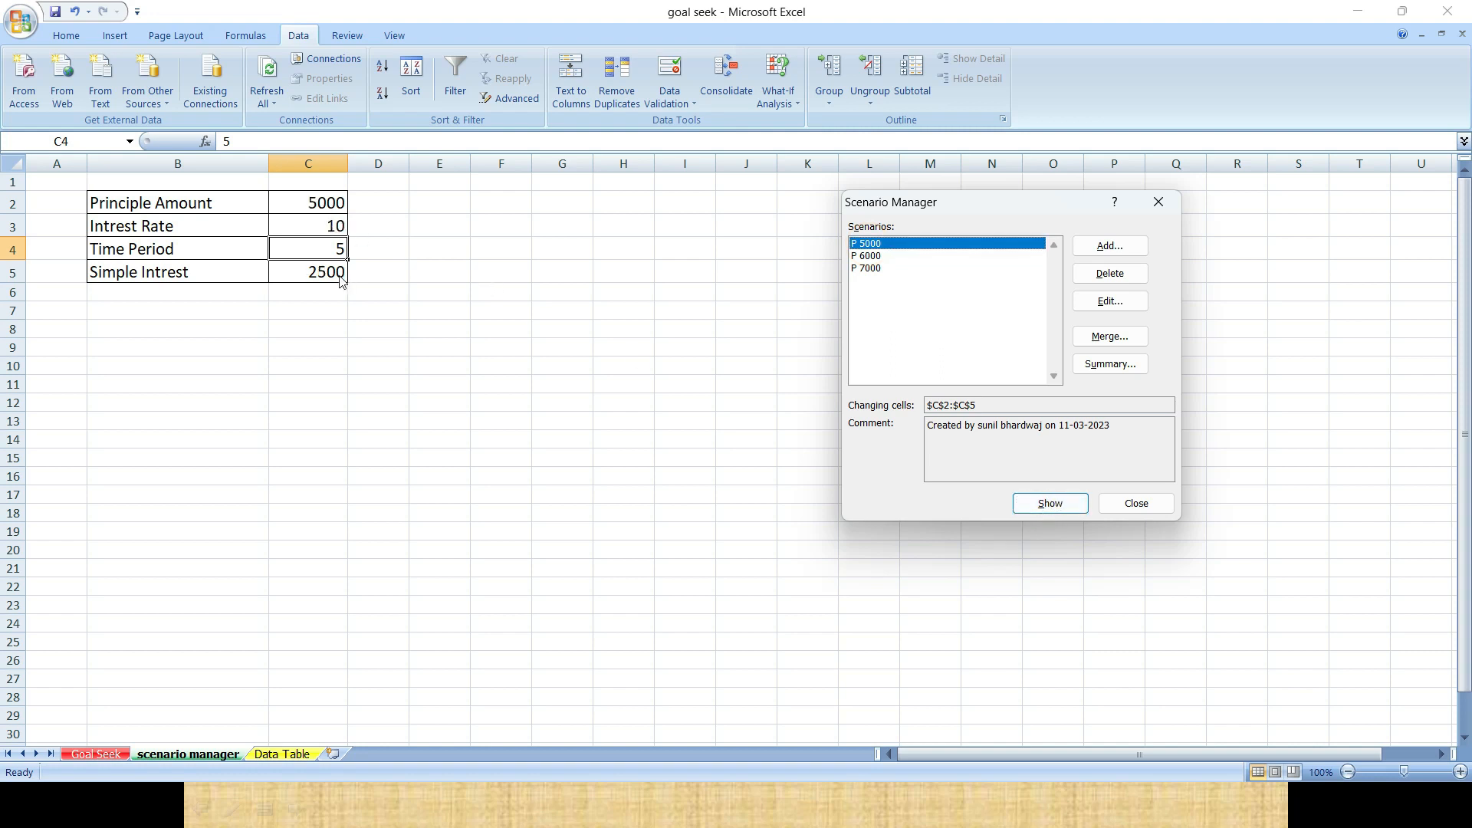
{"action": "left_click", "coordinate": [865, 257]}
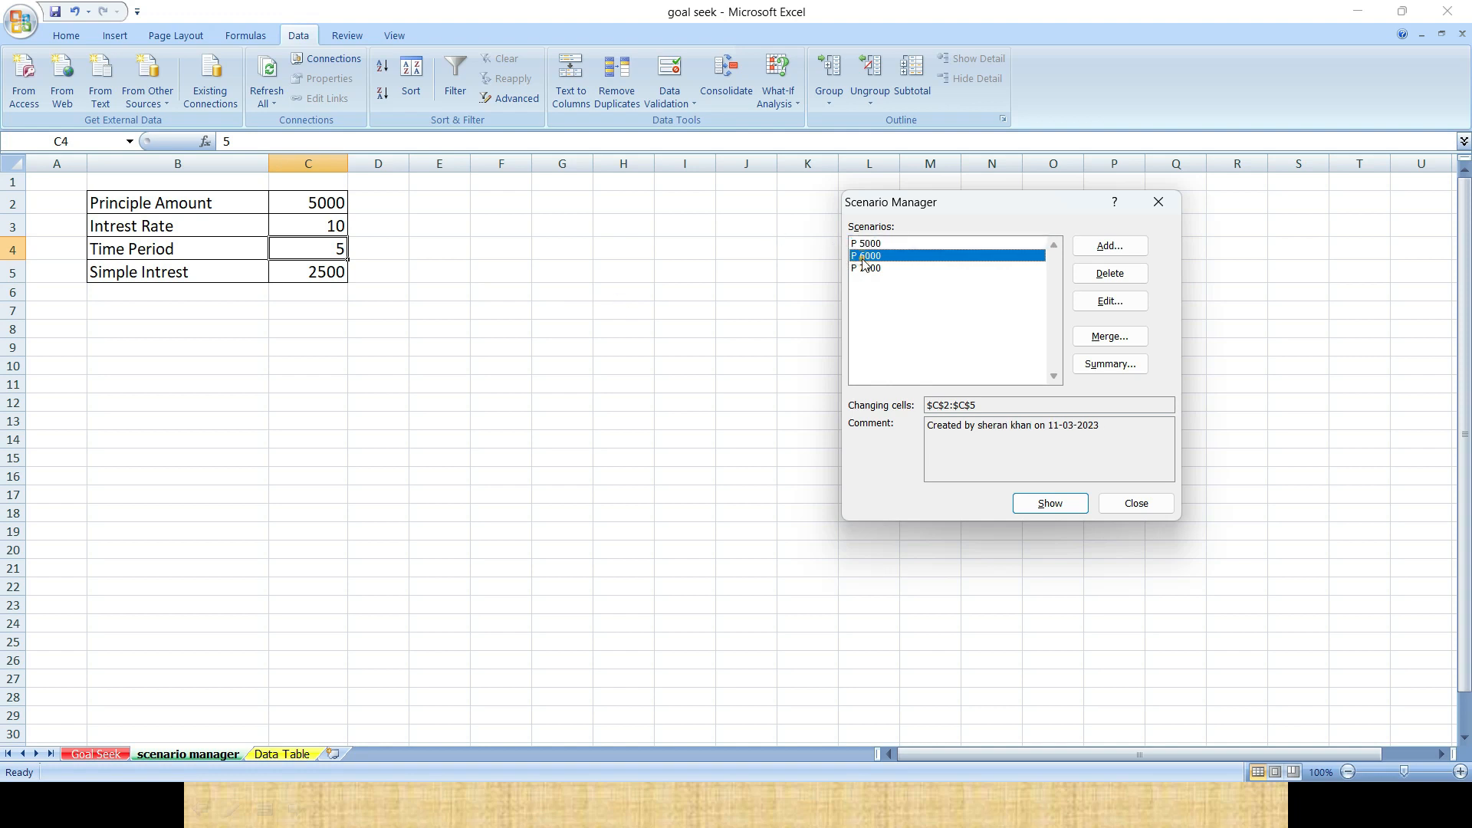
{"action": "left_click", "coordinate": [1049, 506]}
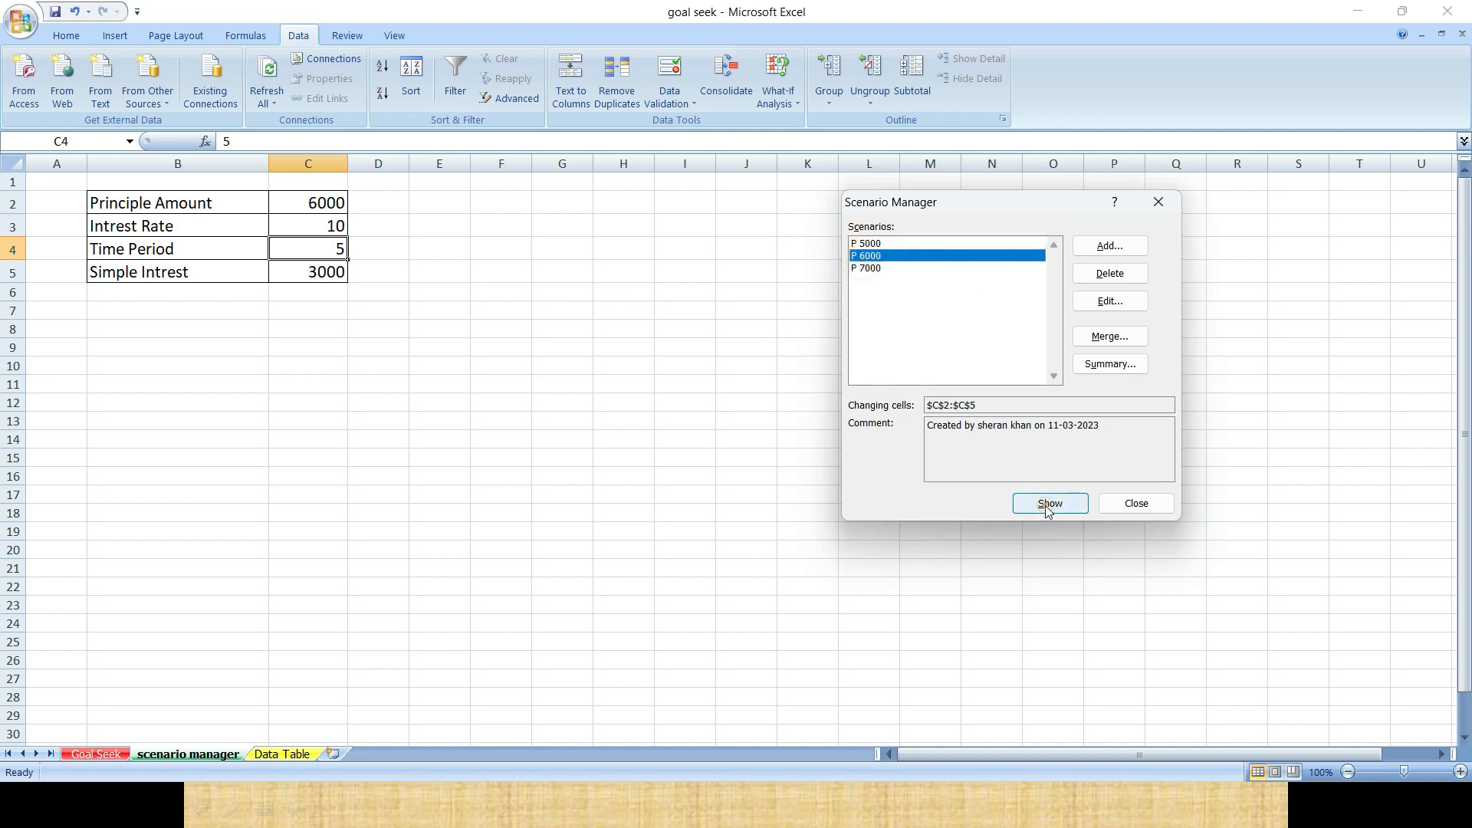
{"action": "left_click", "coordinate": [876, 270]}
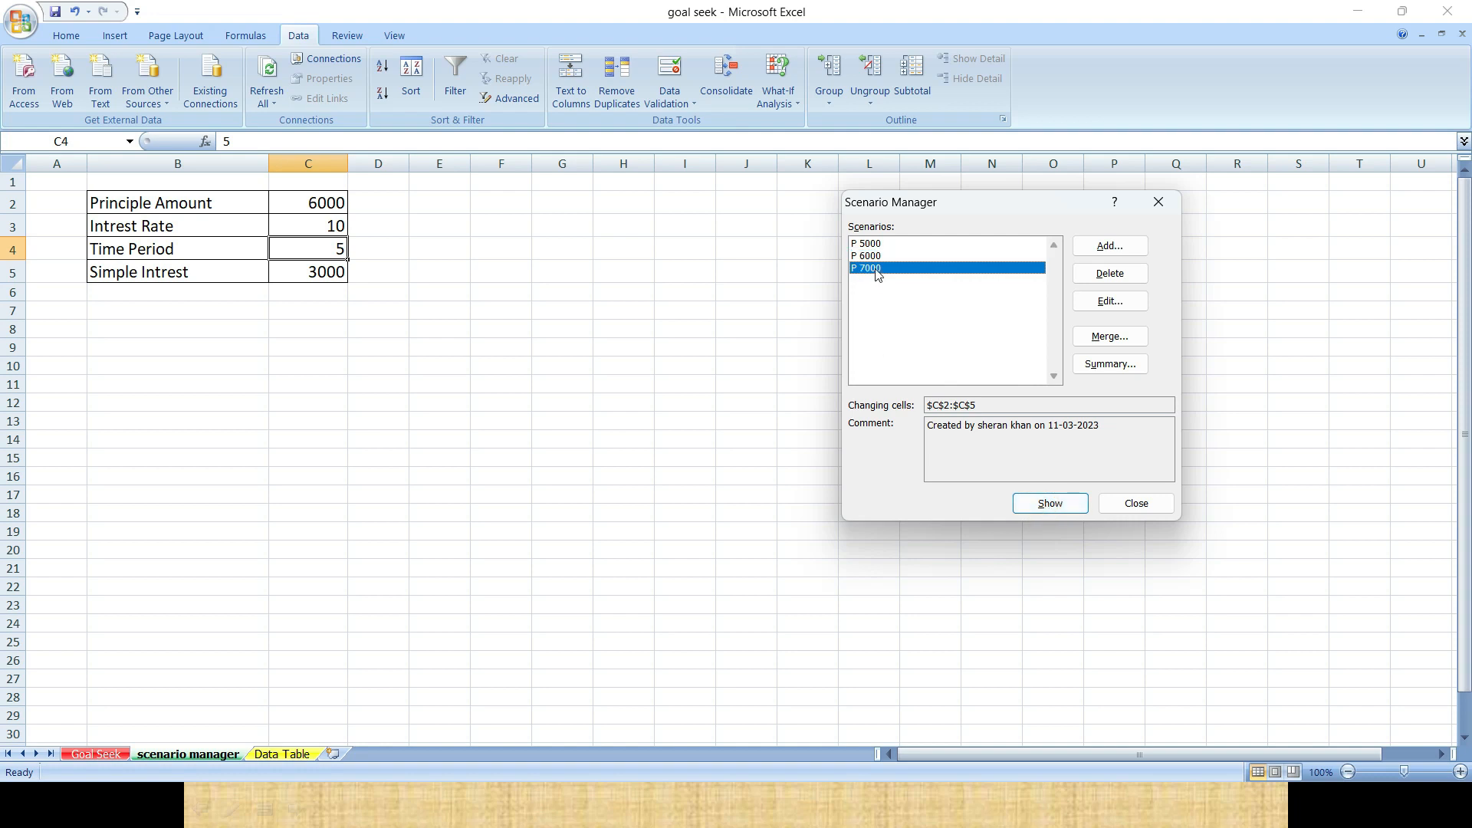
{"action": "left_click", "coordinate": [1046, 504]}
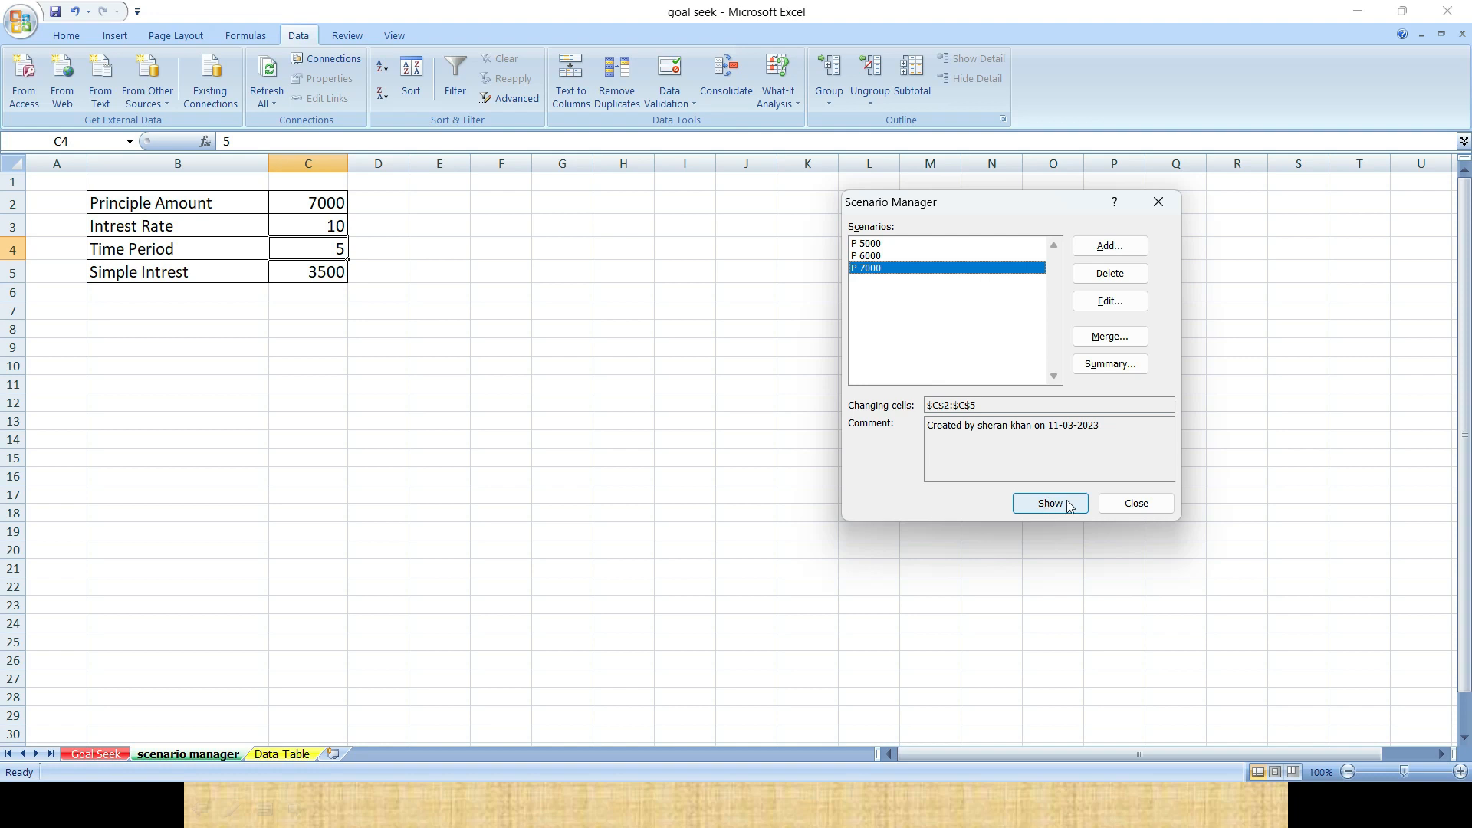
{"action": "left_click", "coordinate": [1135, 504]}
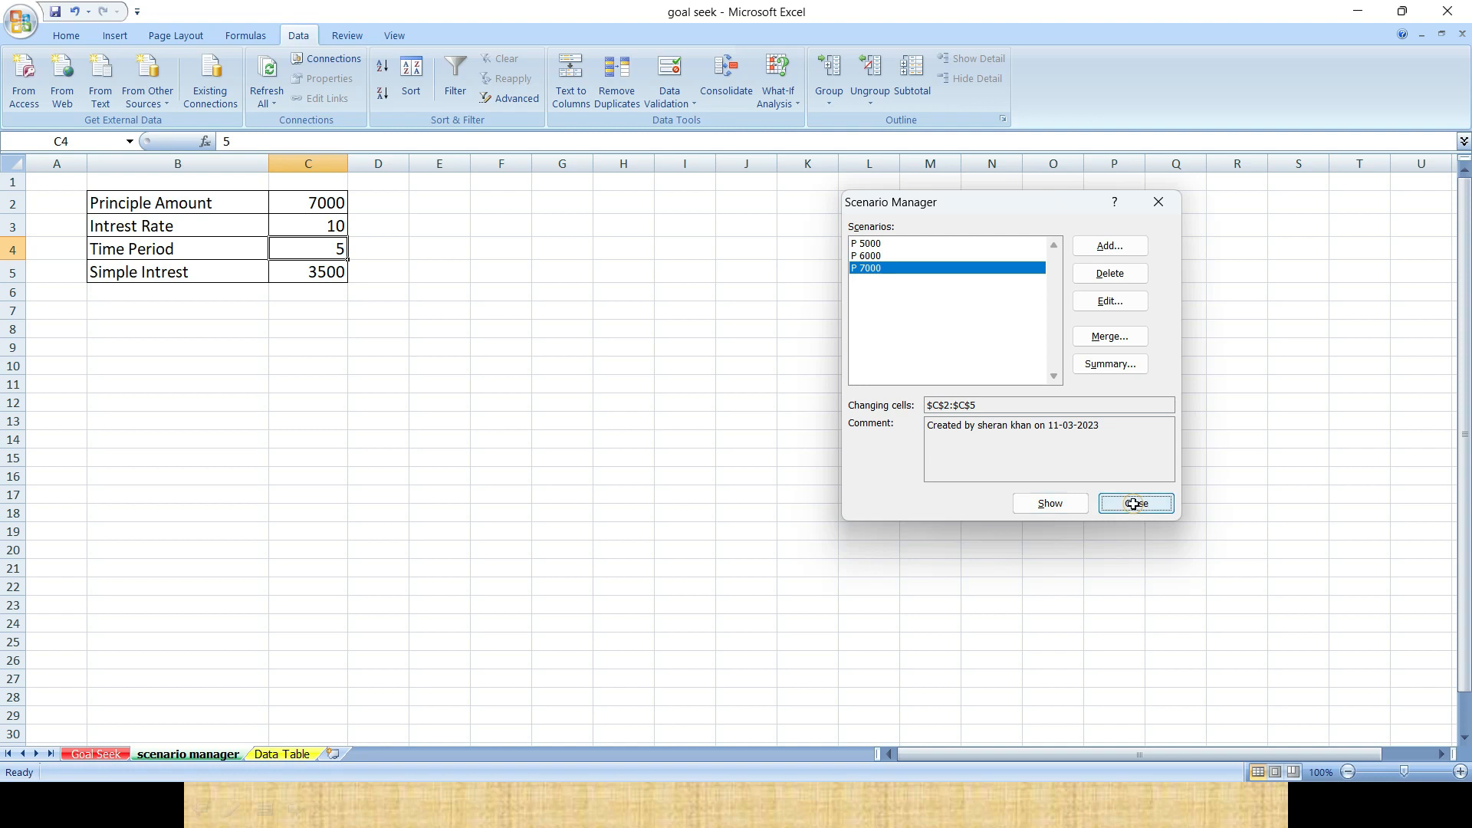
{"action": "left_click", "coordinate": [602, 434]}
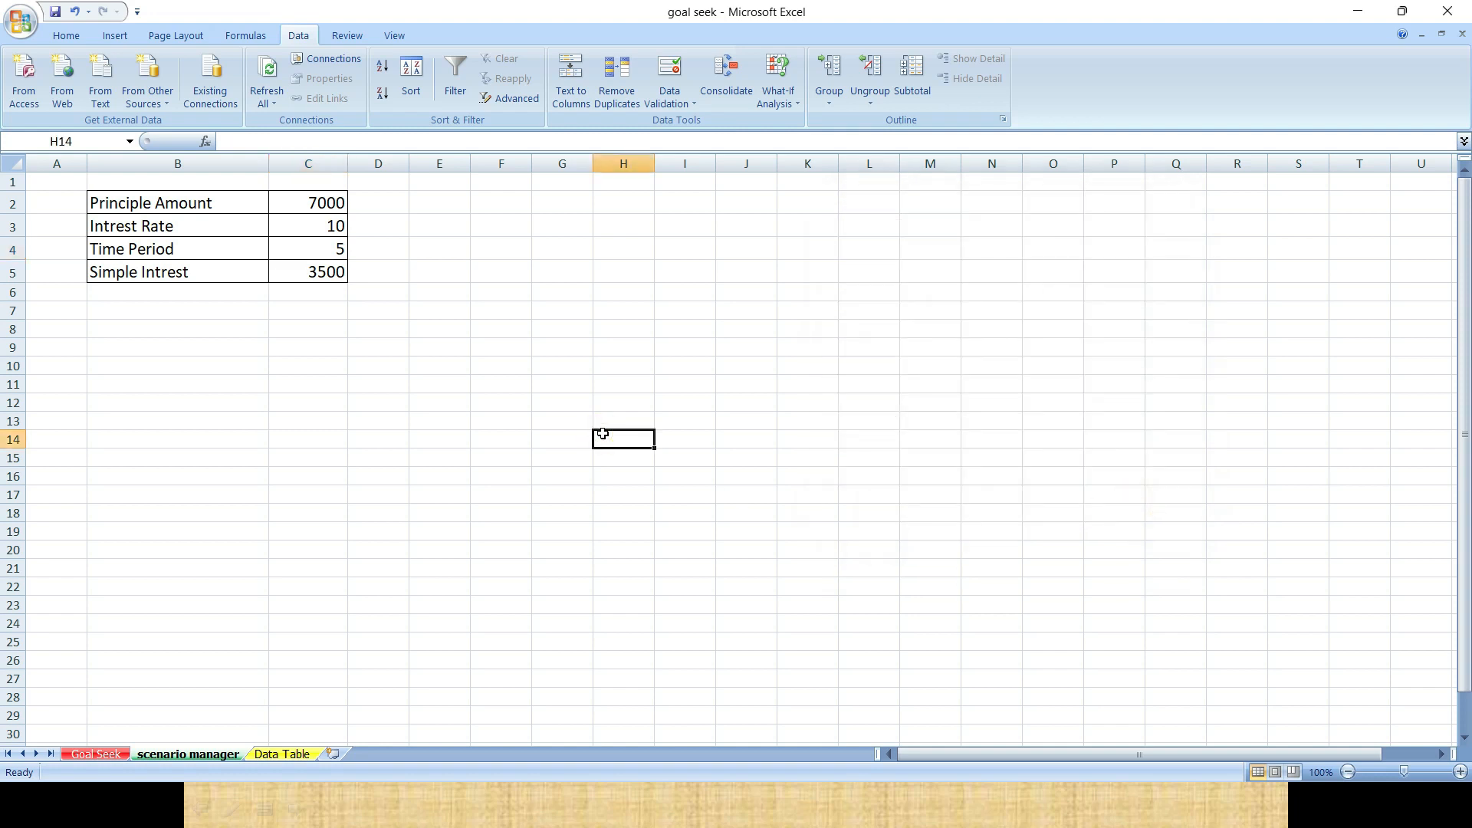
- Advance the slideshow through Goal Seek to Data Table, end it, and return to Excel's Goal Seek sheet
{"action": "left_click", "coordinate": [693, 808]}
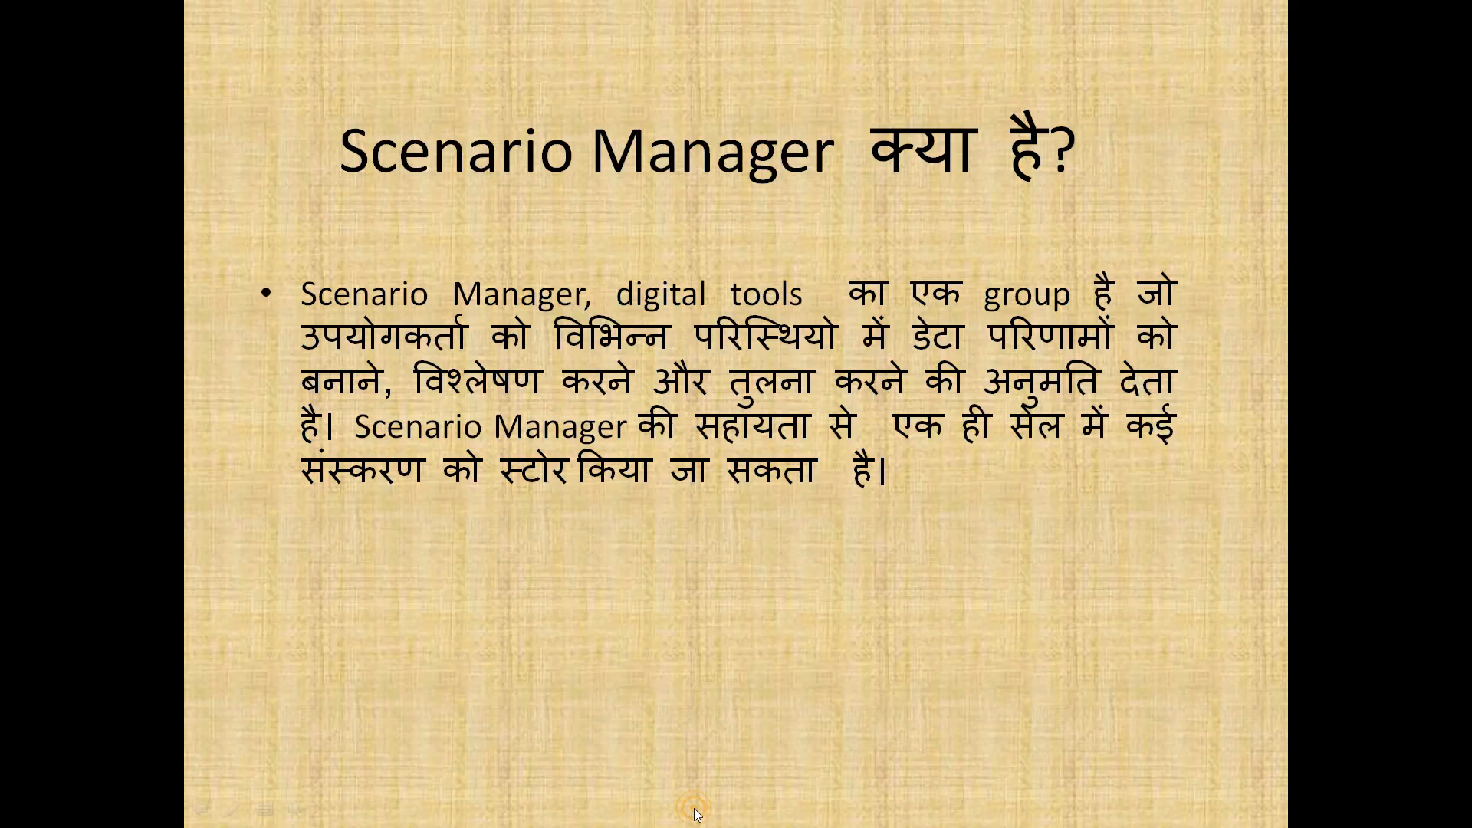
{"action": "left_click", "coordinate": [619, 591]}
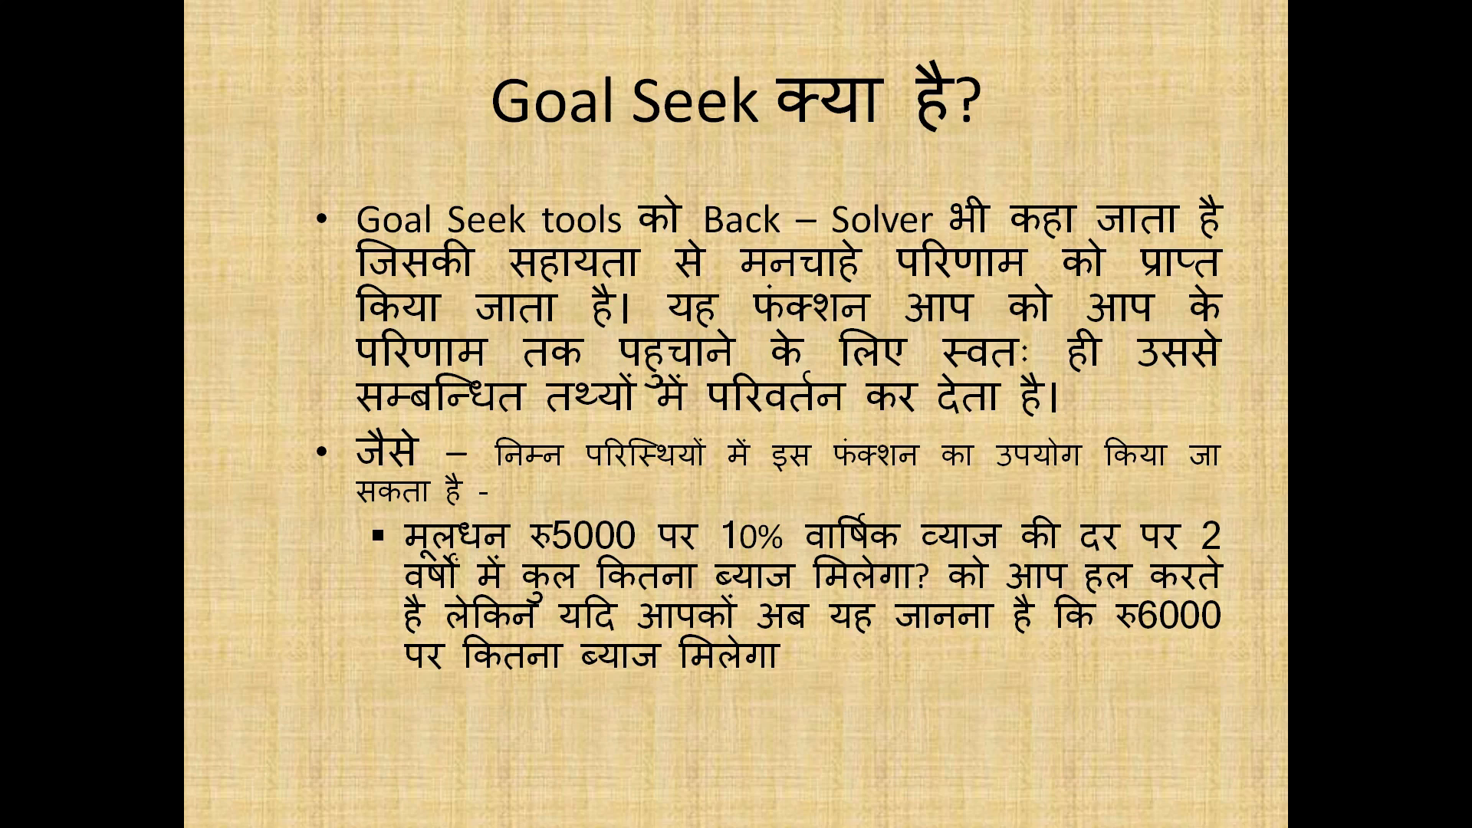
{"action": "key", "text": "super"}
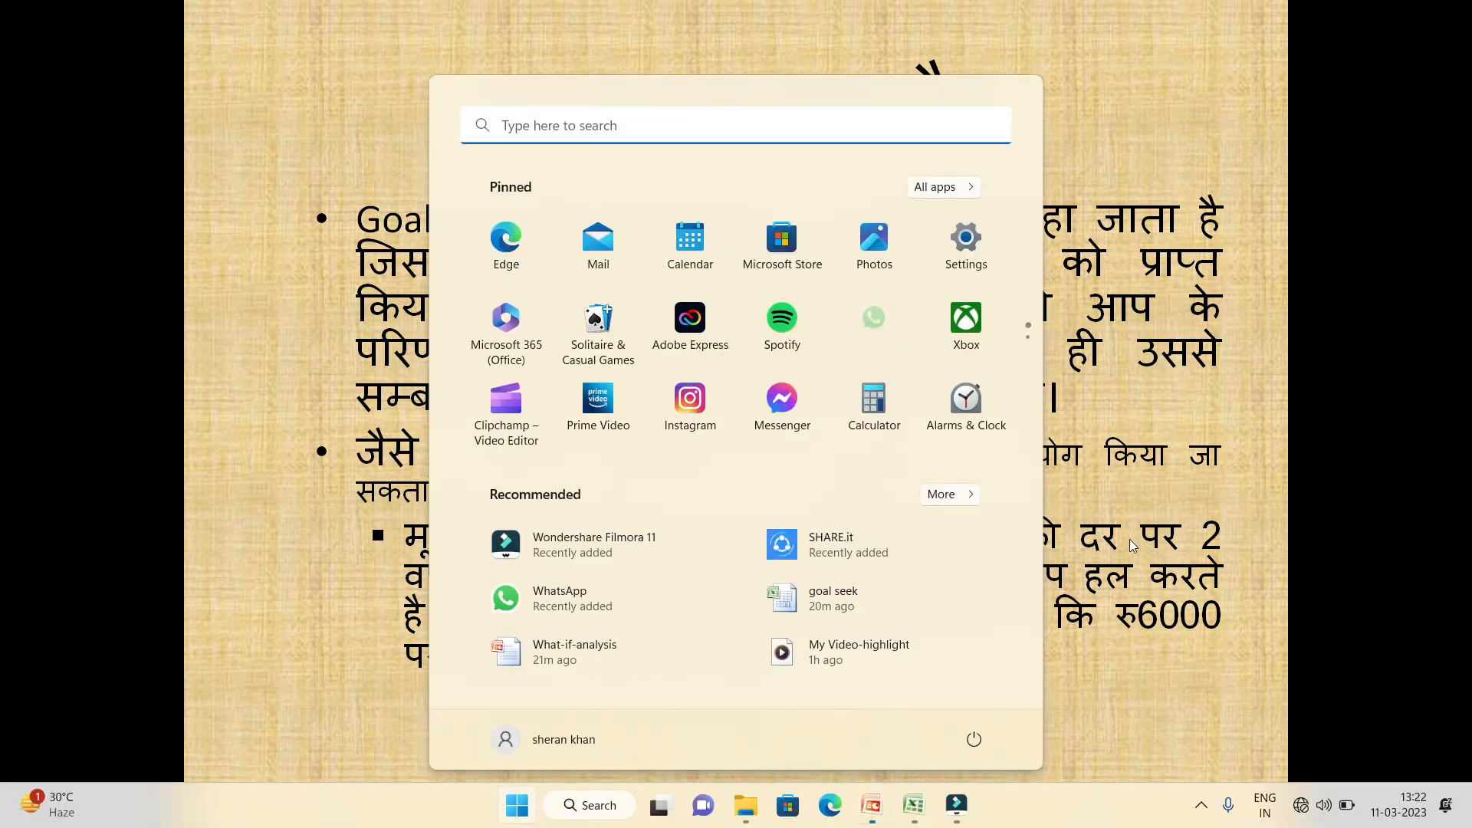
{"action": "left_click", "coordinate": [1129, 540]}
{"action": "left_click", "coordinate": [949, 636]}
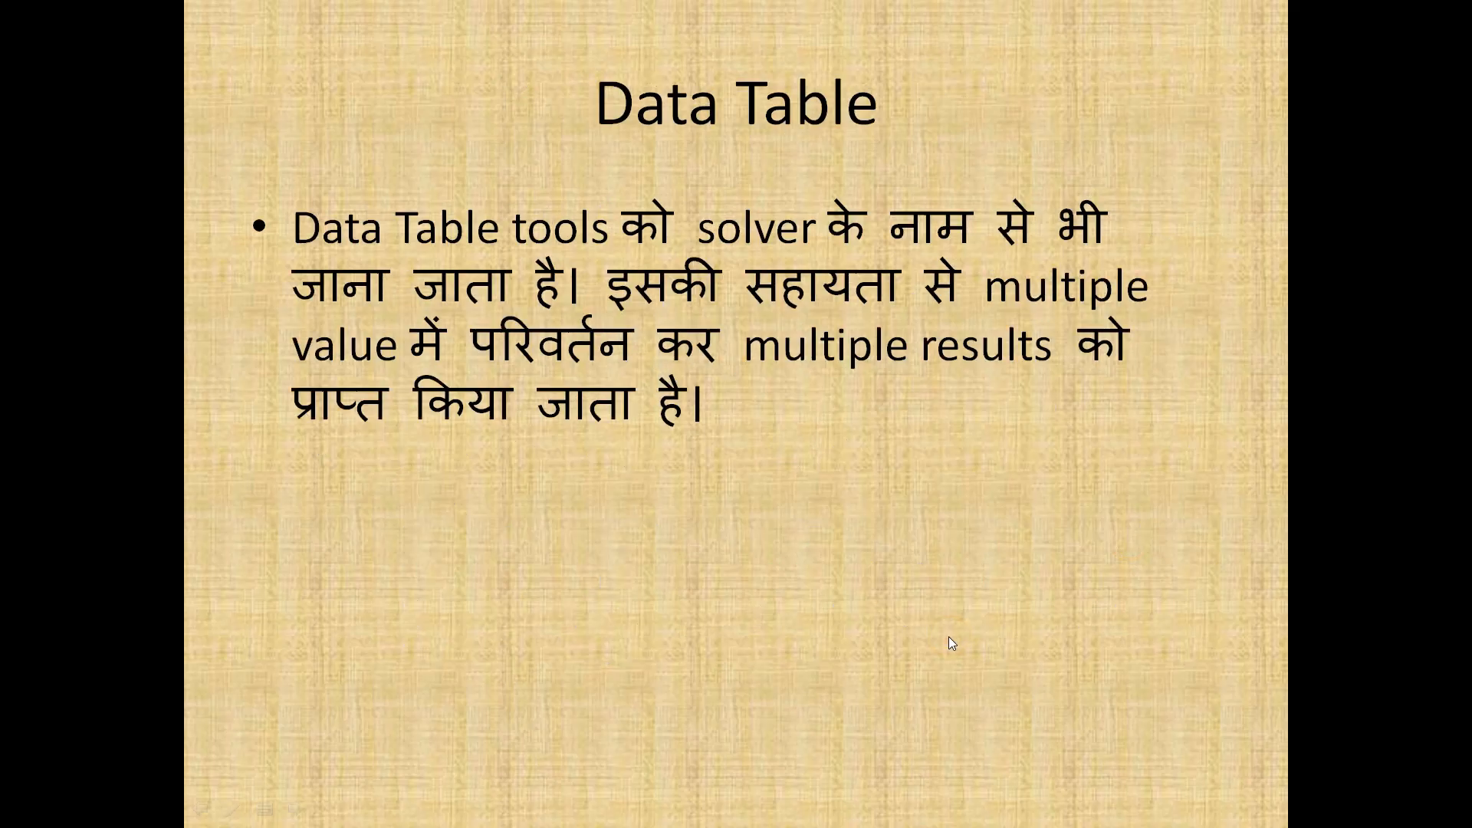
{"action": "key", "text": "Escape"}
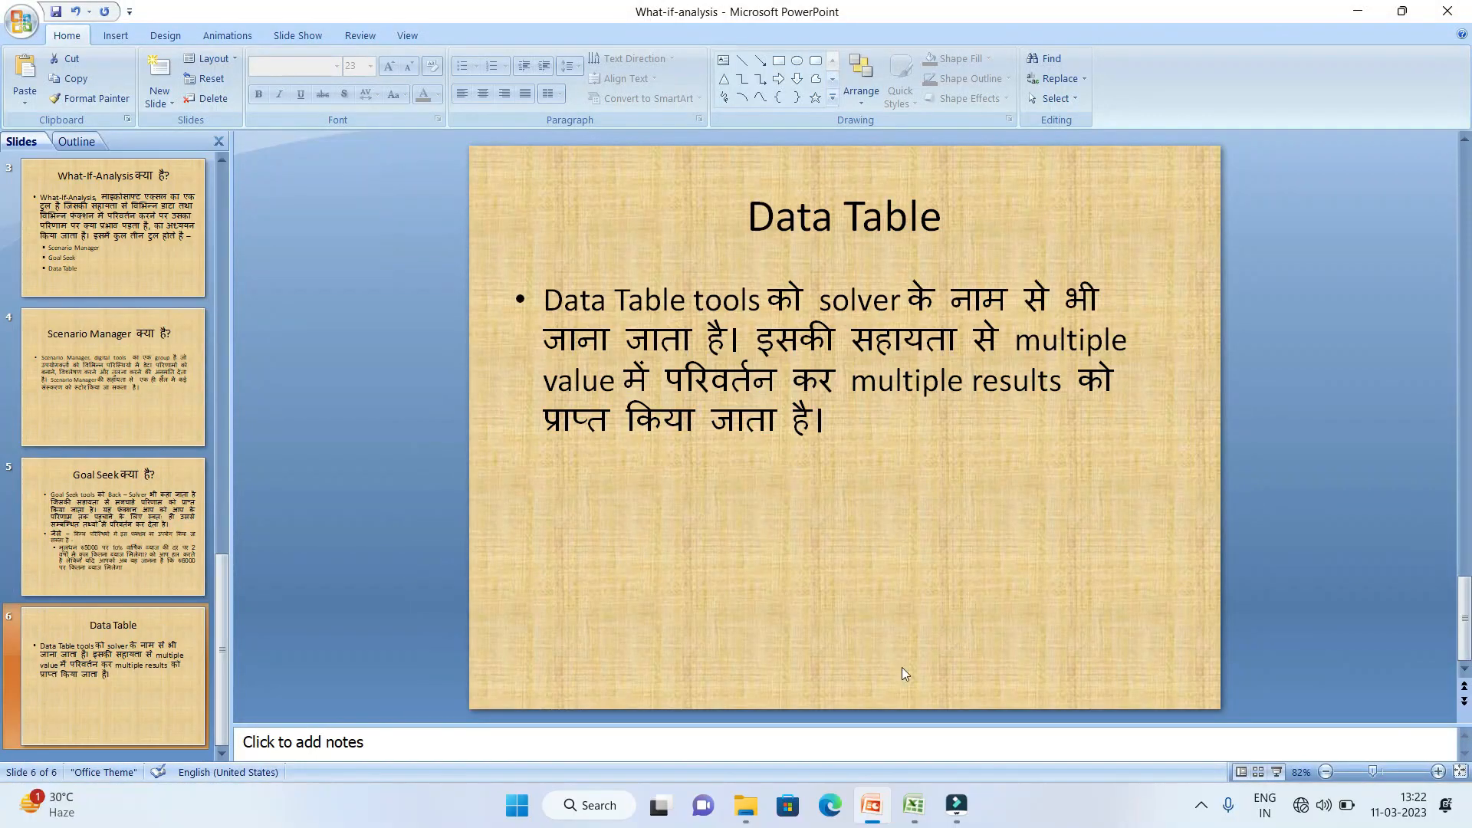
{"action": "left_click", "coordinate": [914, 805]}
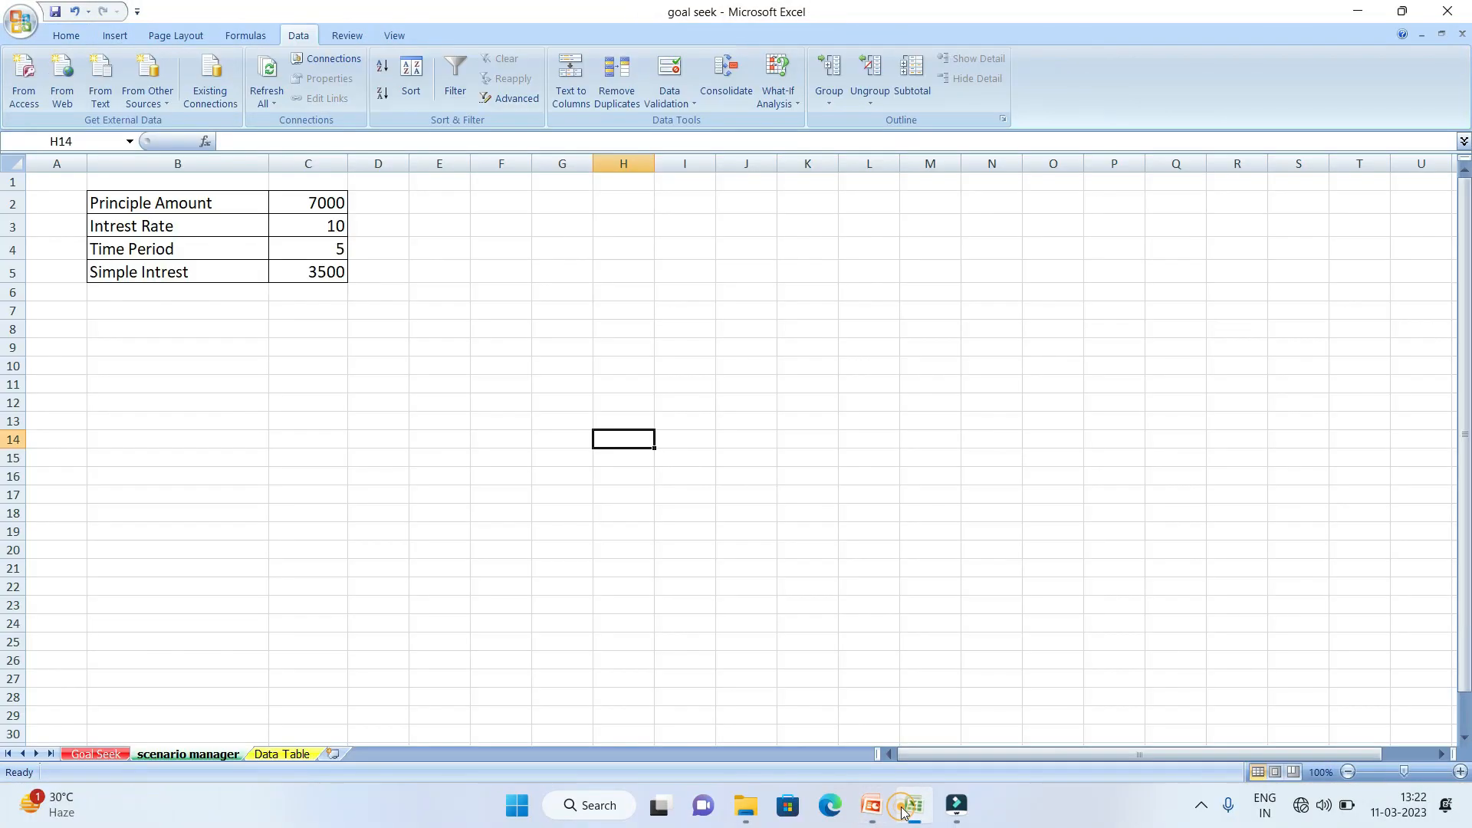
{"action": "left_click", "coordinate": [113, 757]}
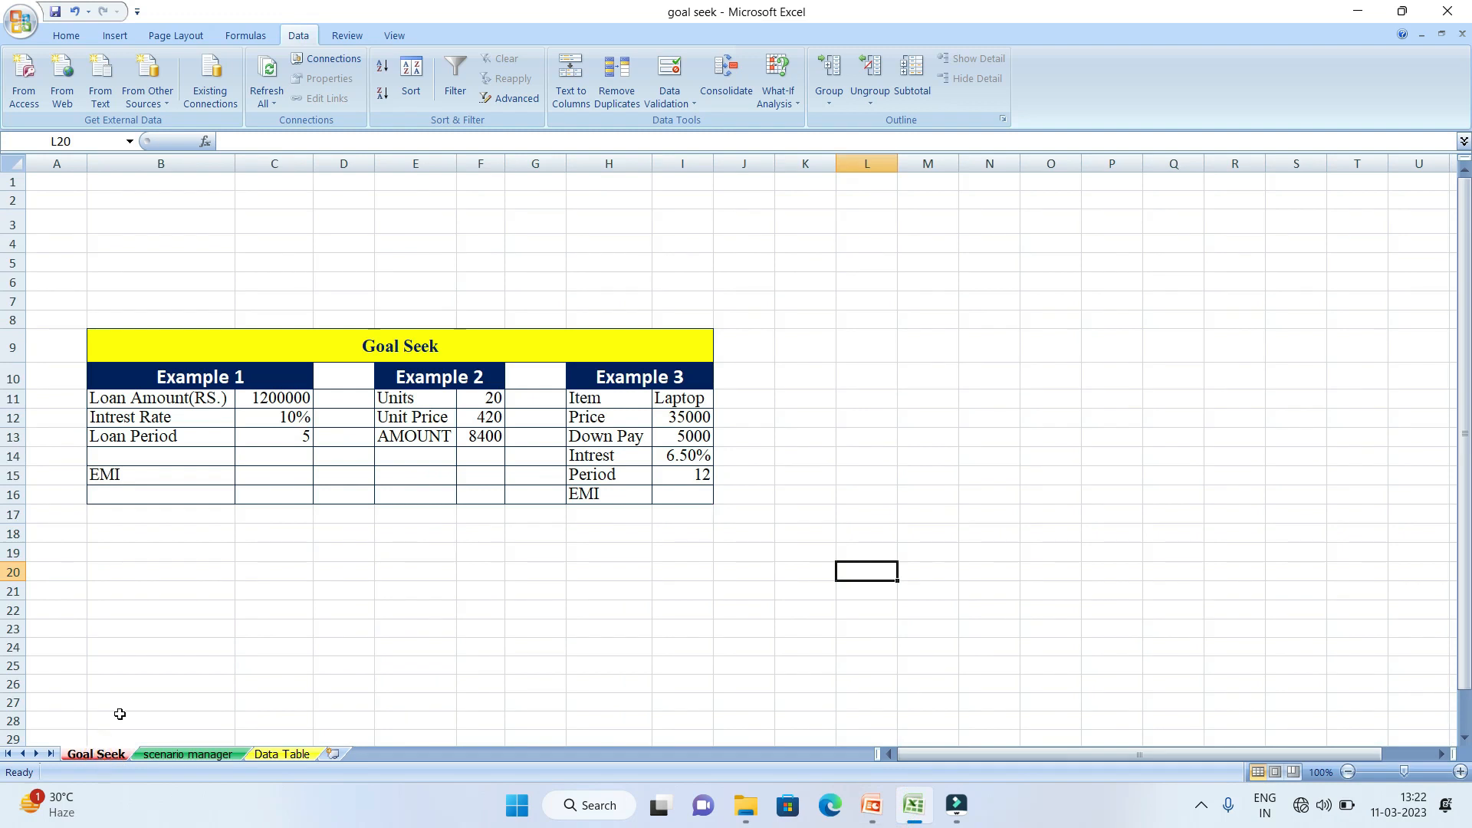
- Review Example 1's 1200000 loan, 10% rate and 5-year period, then begin =PMT( in C15
{"action": "left_click", "coordinate": [365, 661]}
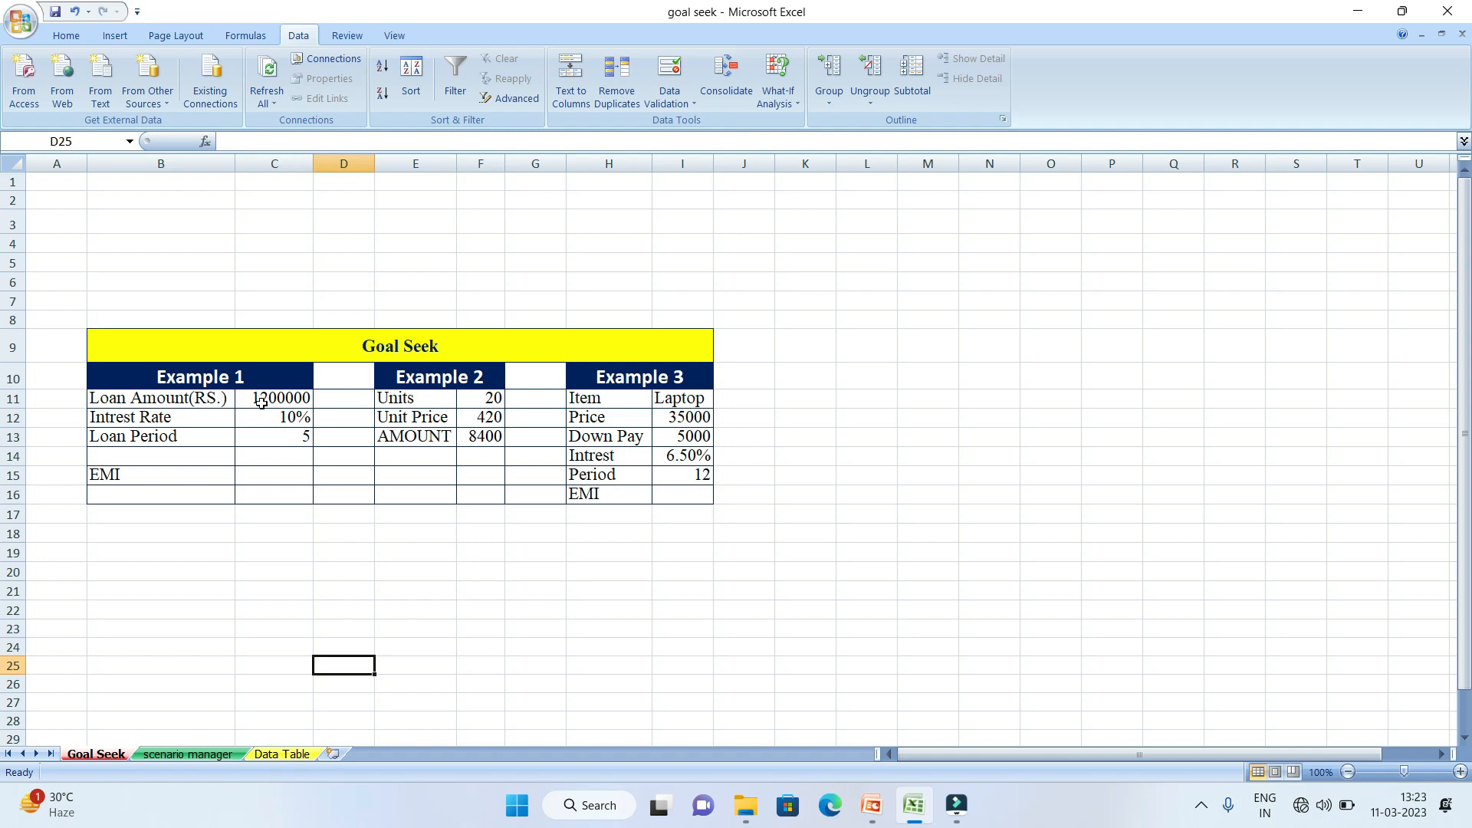
{"action": "left_click", "coordinate": [261, 402]}
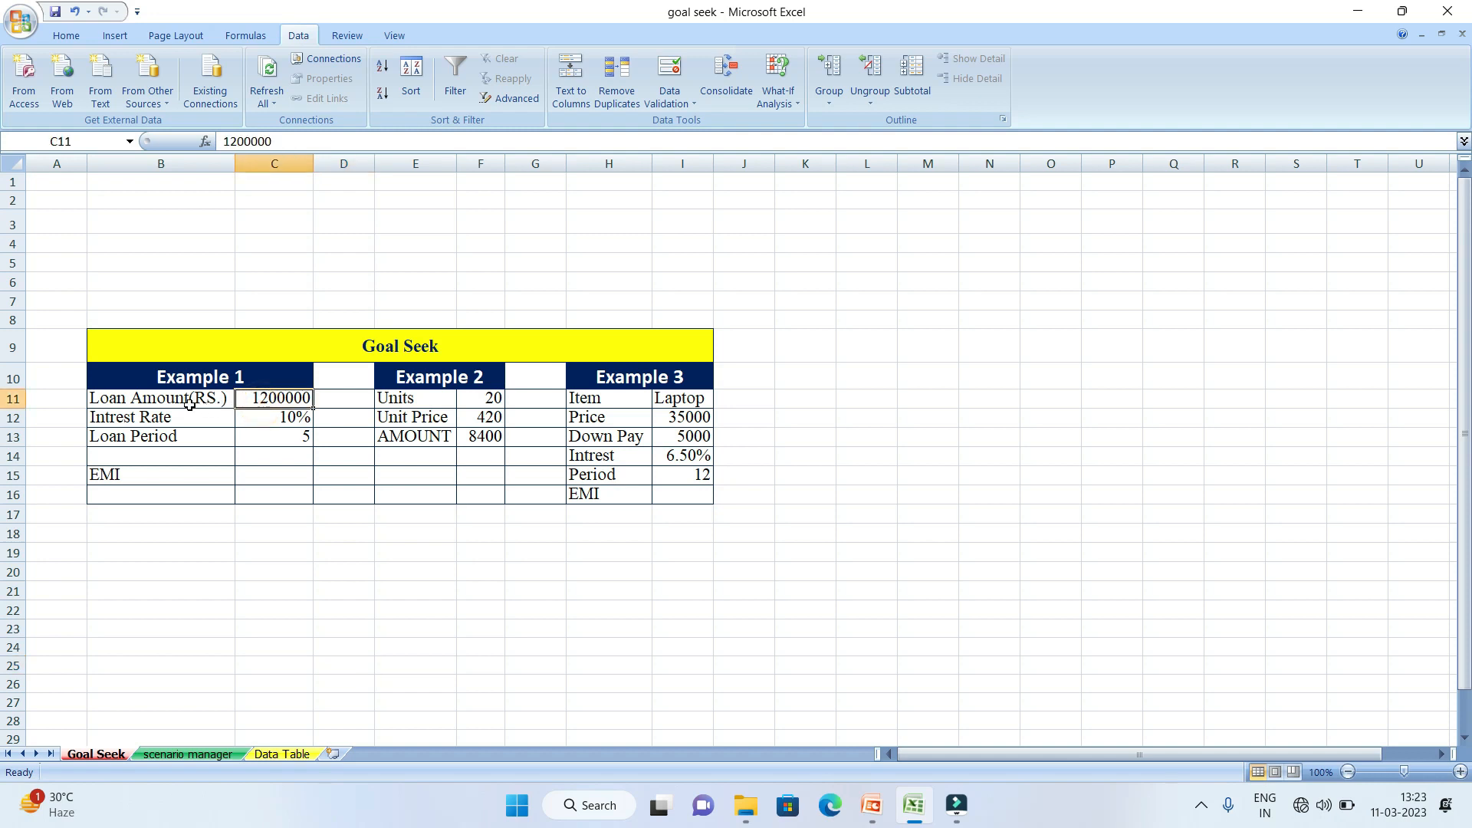
{"action": "left_click", "coordinate": [151, 397]}
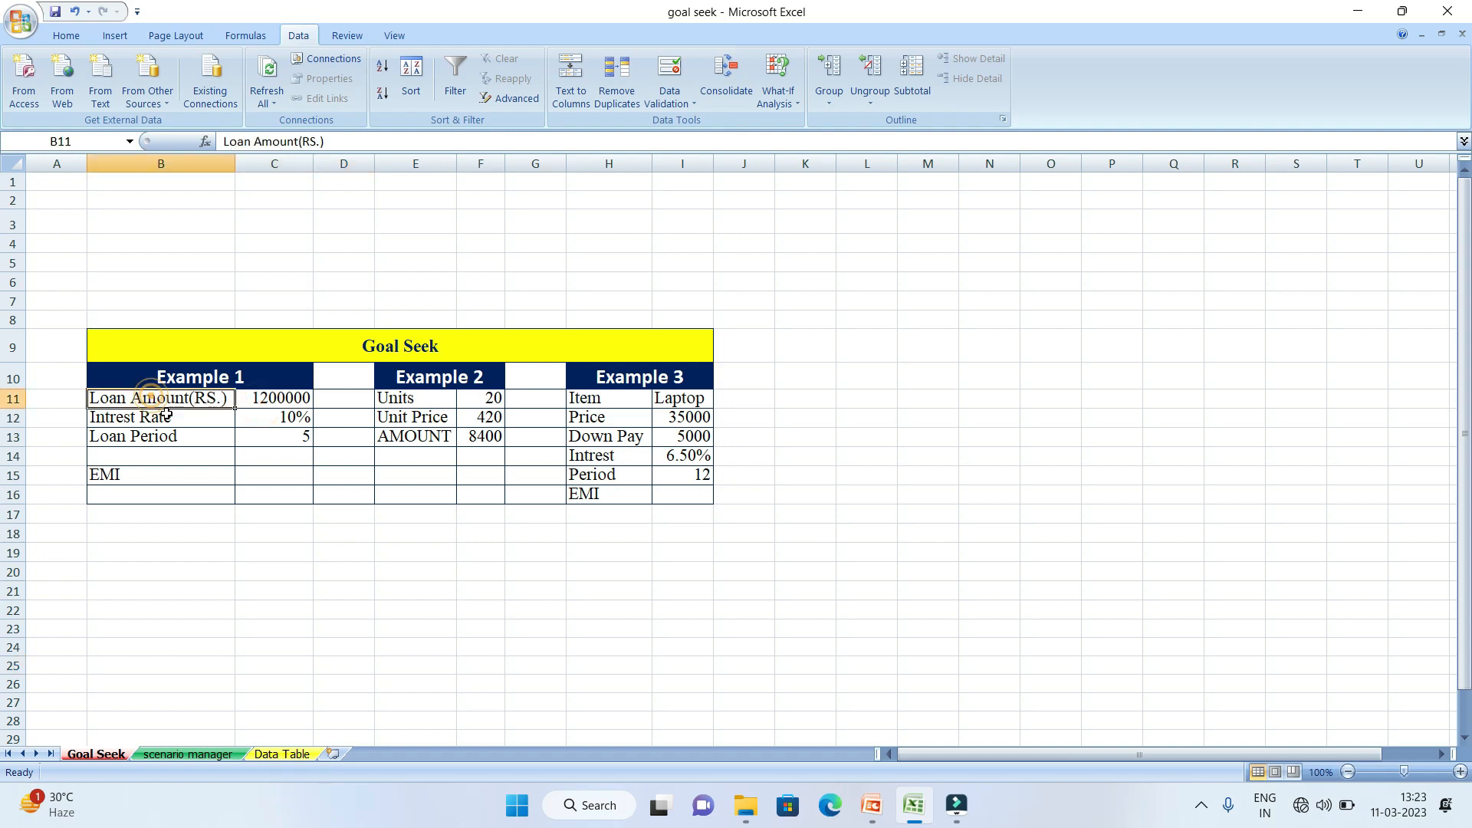
{"action": "left_click", "coordinate": [280, 402]}
{"action": "left_click", "coordinate": [286, 418]}
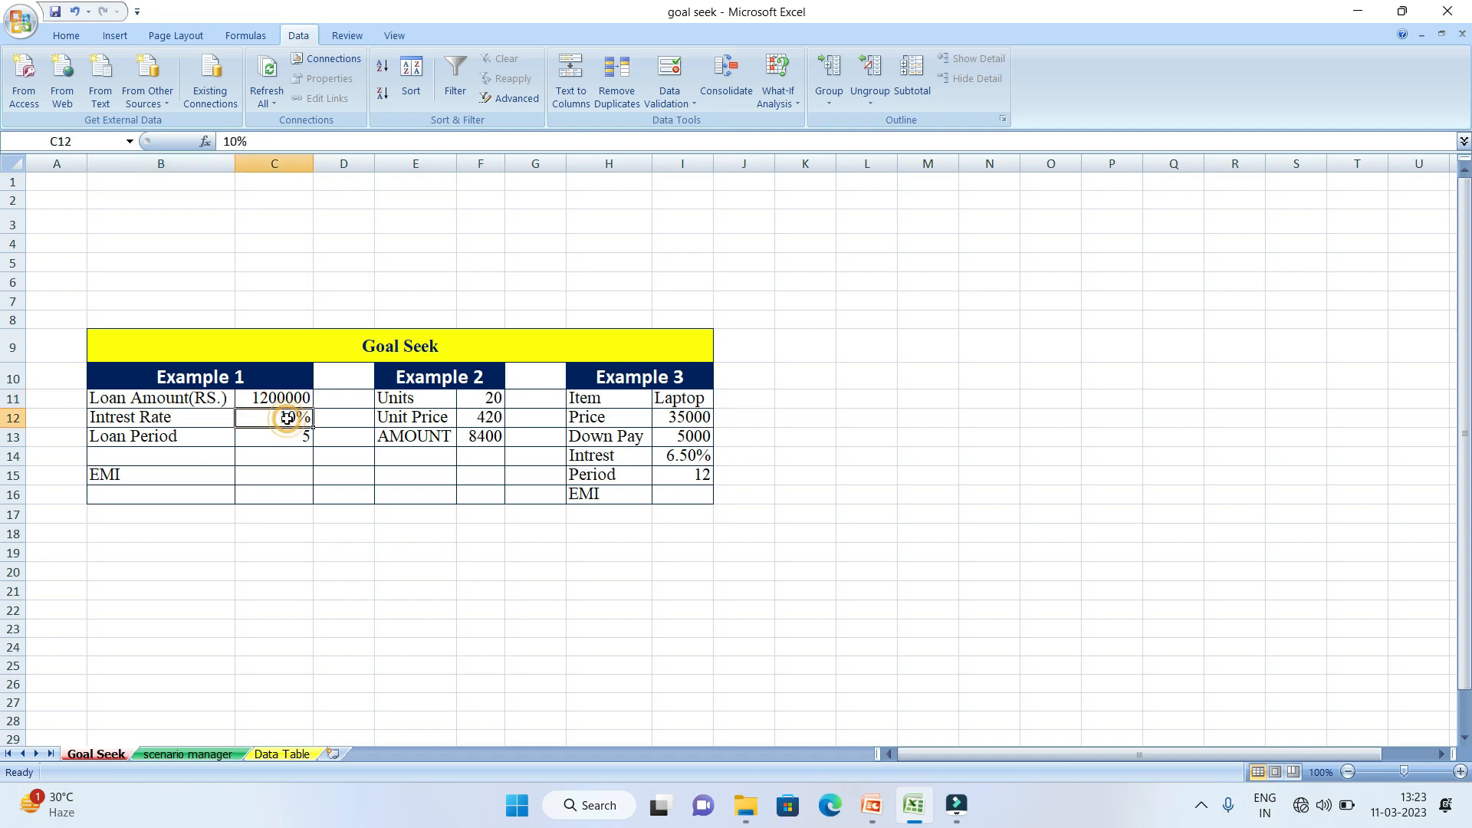
{"action": "left_click", "coordinate": [288, 442]}
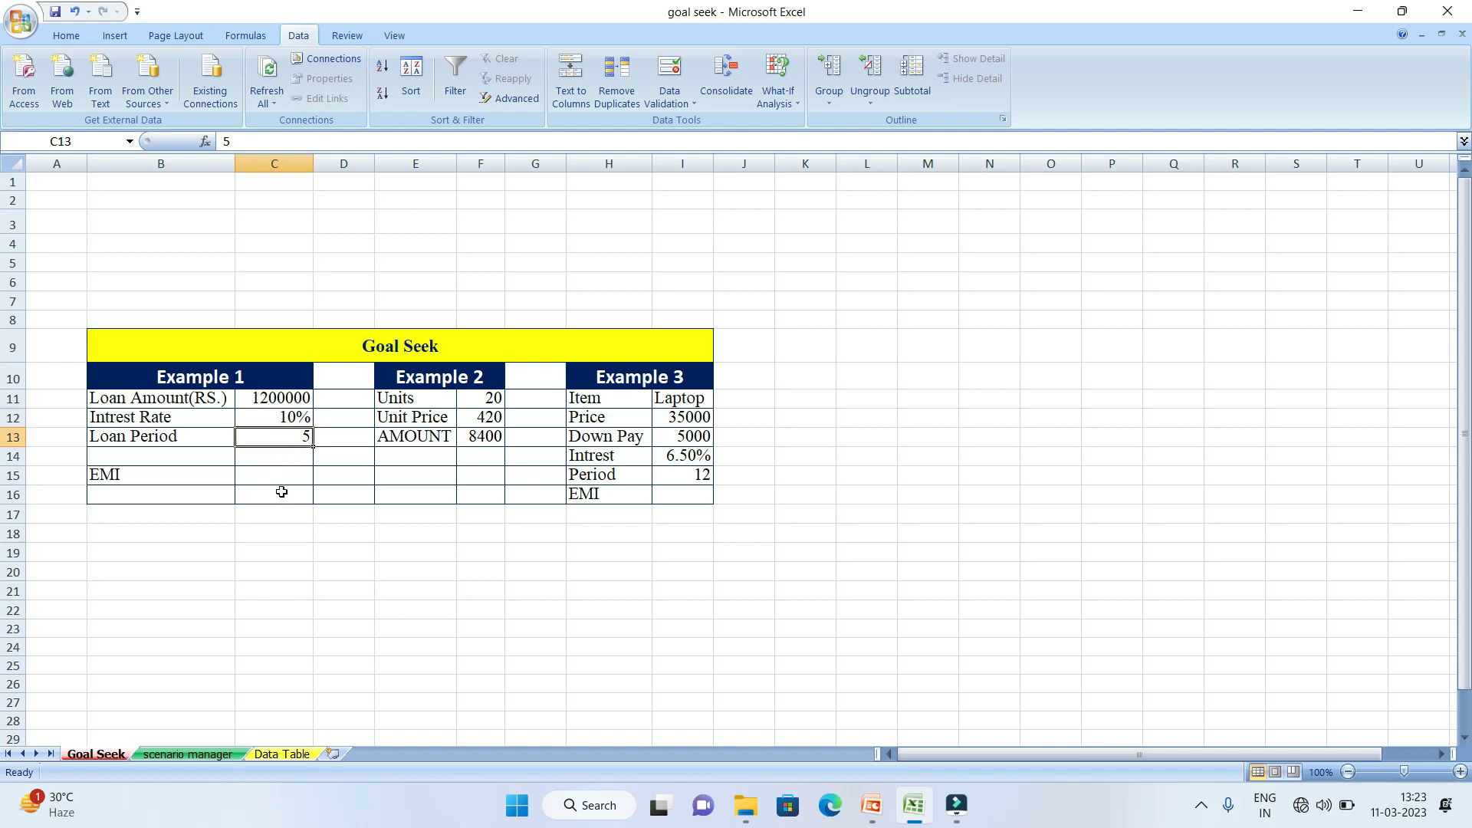
{"action": "left_click", "coordinate": [282, 478]}
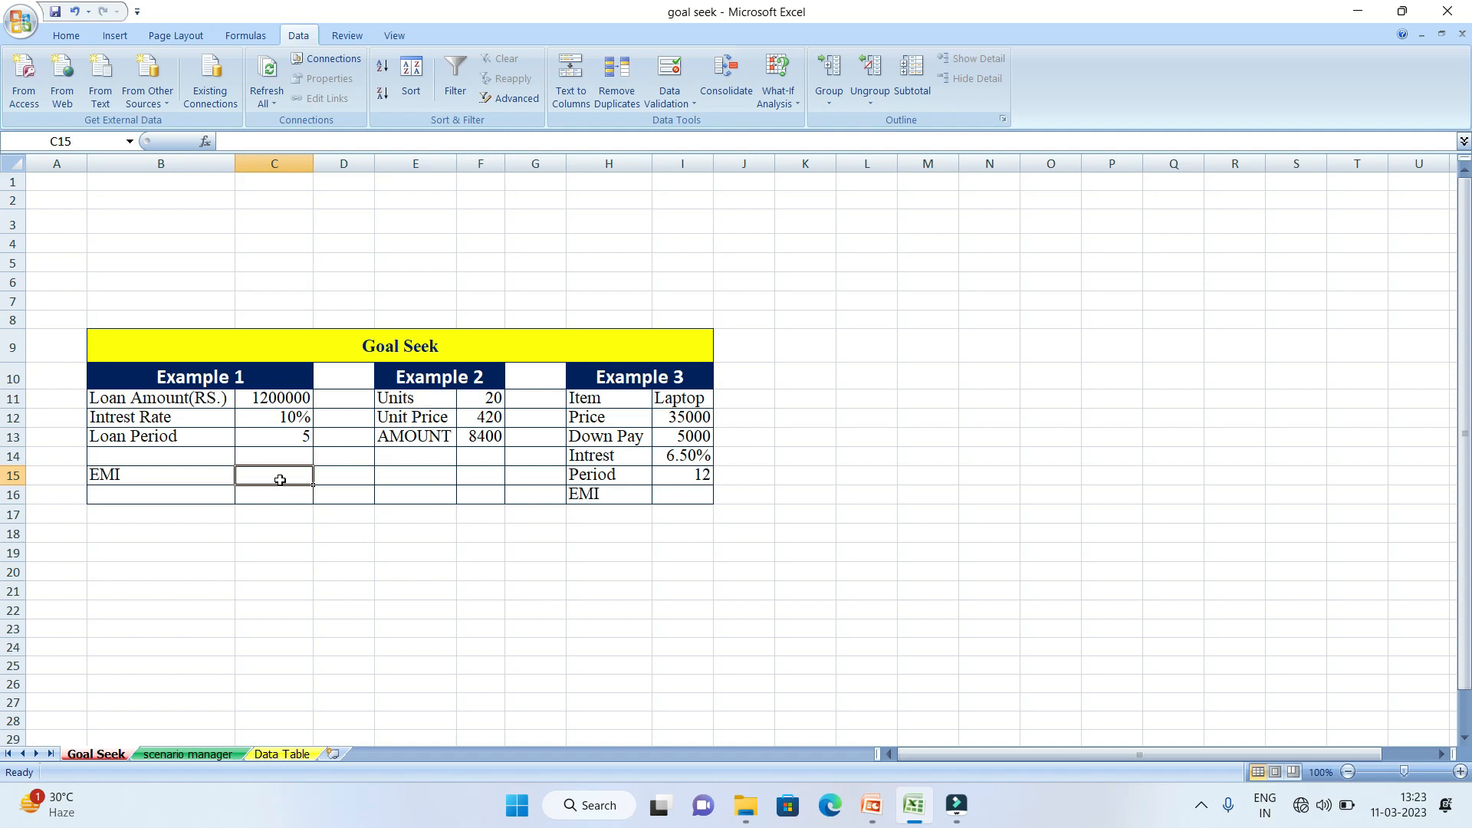
{"action": "type", "text": "="}
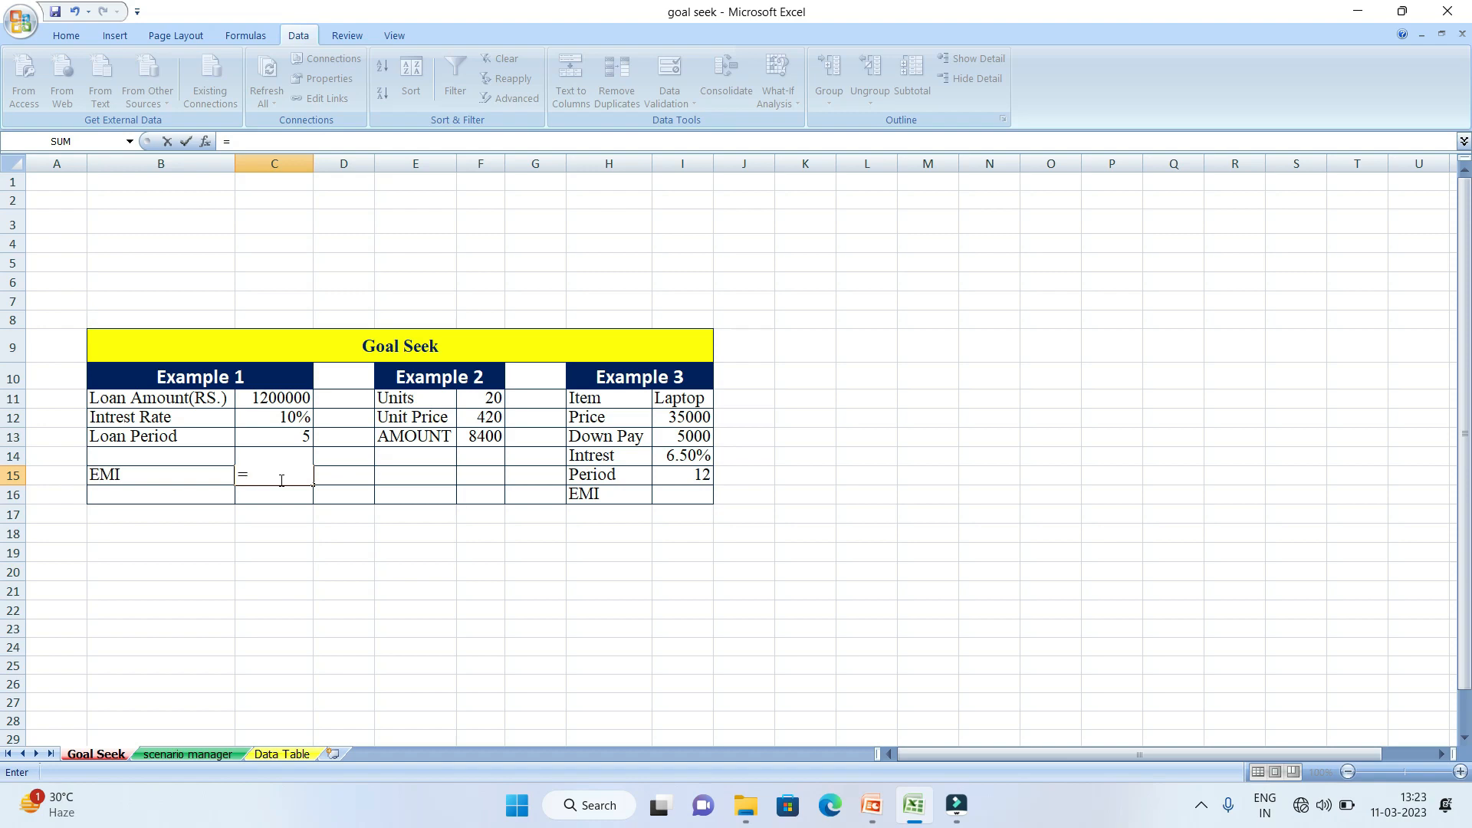
{"action": "type", "text": "P"}
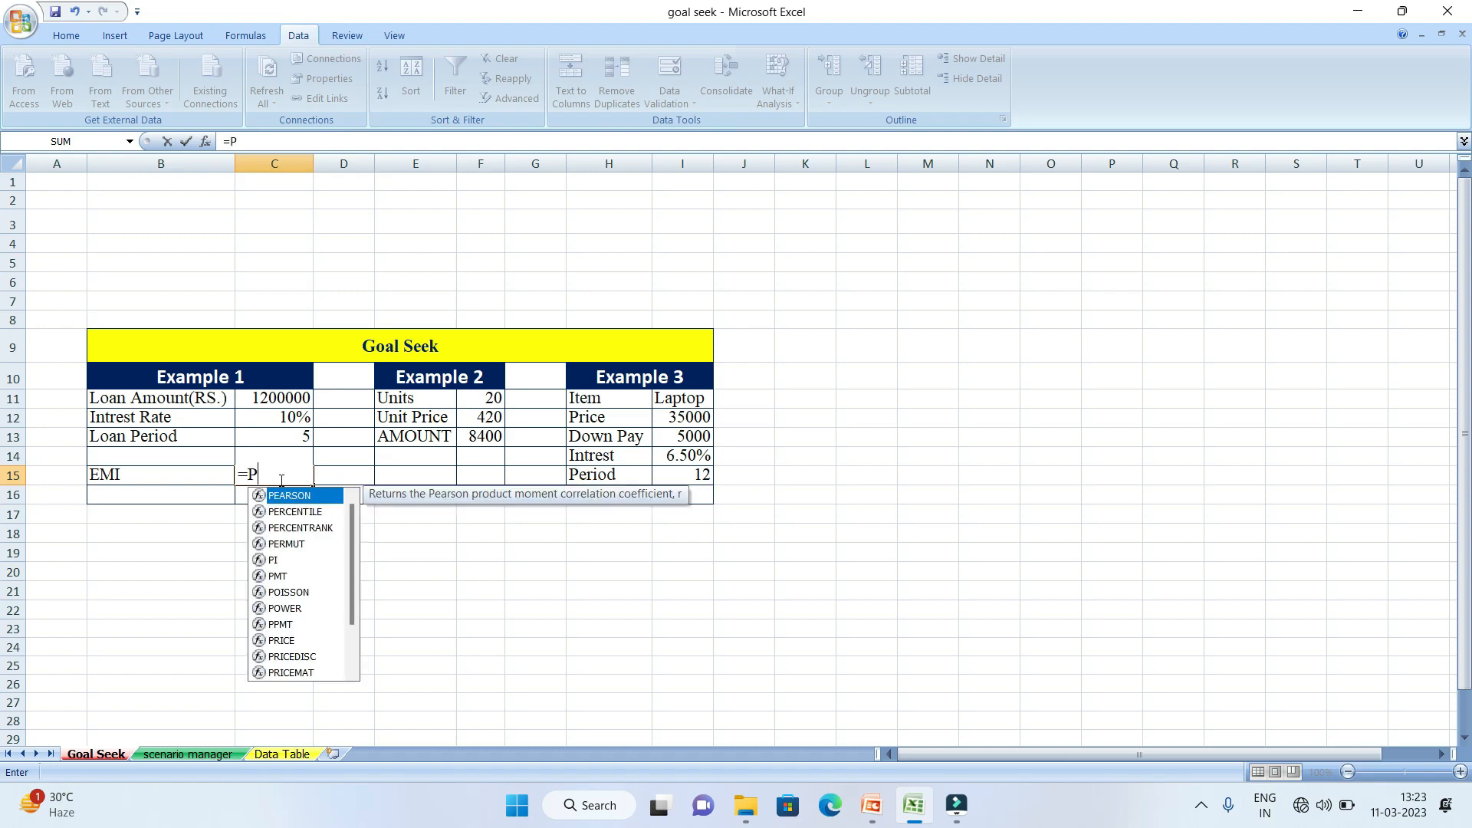
{"action": "type", "text": "MT"}
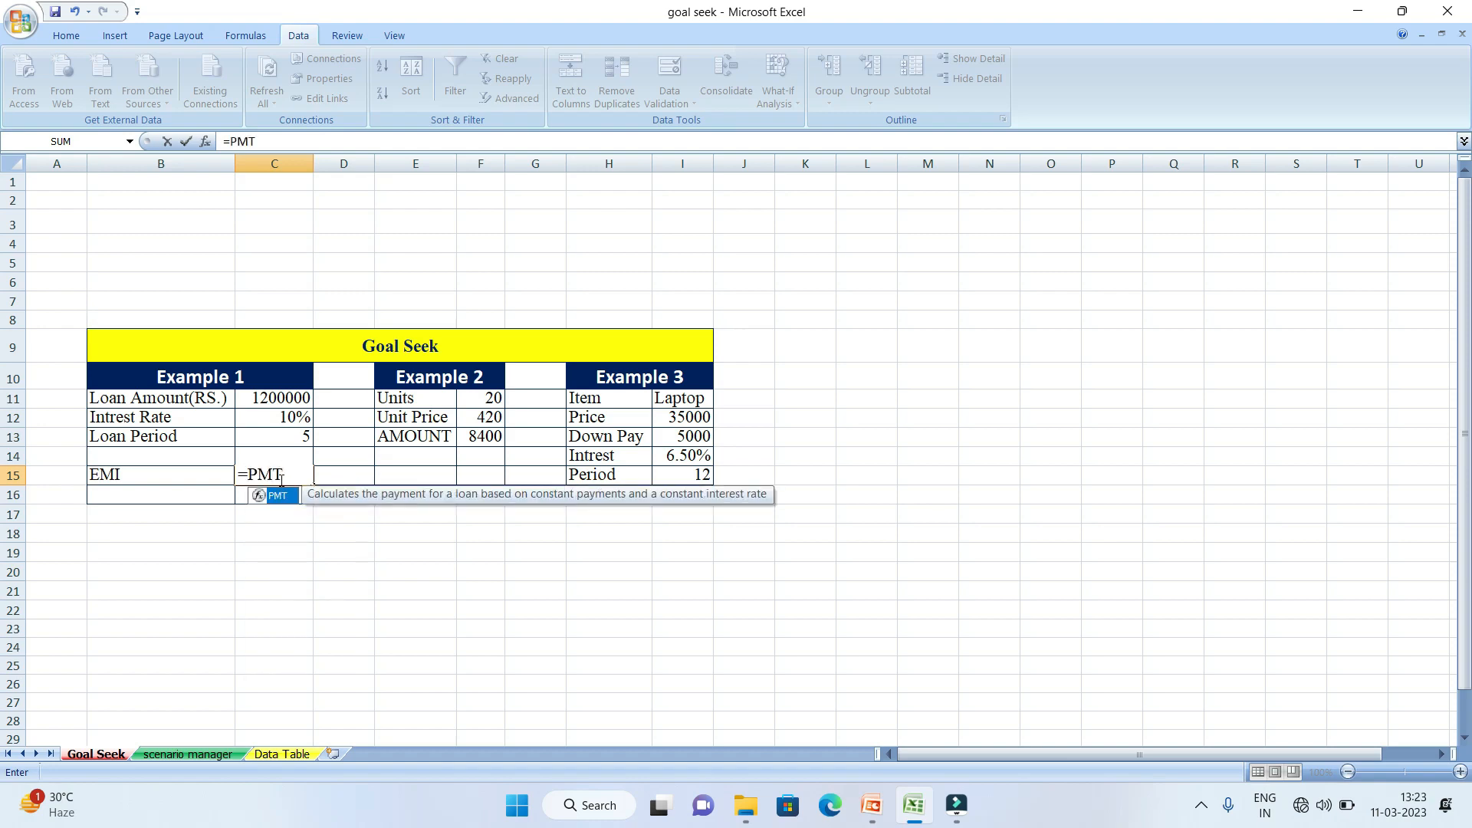
{"action": "type", "text": "("}
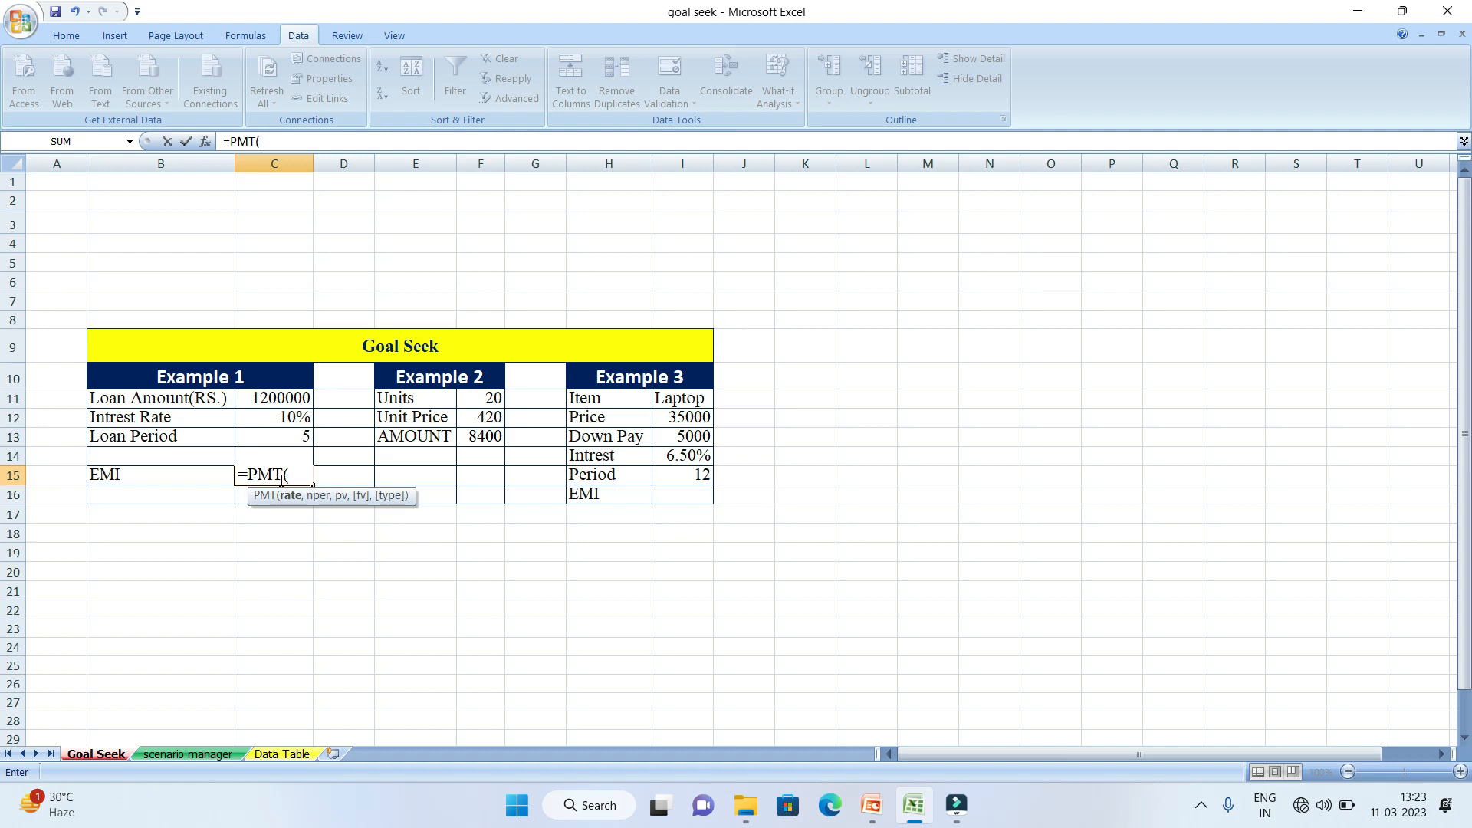
- Complete C15 as =PMT(C12/12,C13*12,C11), giving an EMI of ₹ 25,496.45
{"action": "type", "text": "C12"}
{"action": "type", "text": "/12,"}
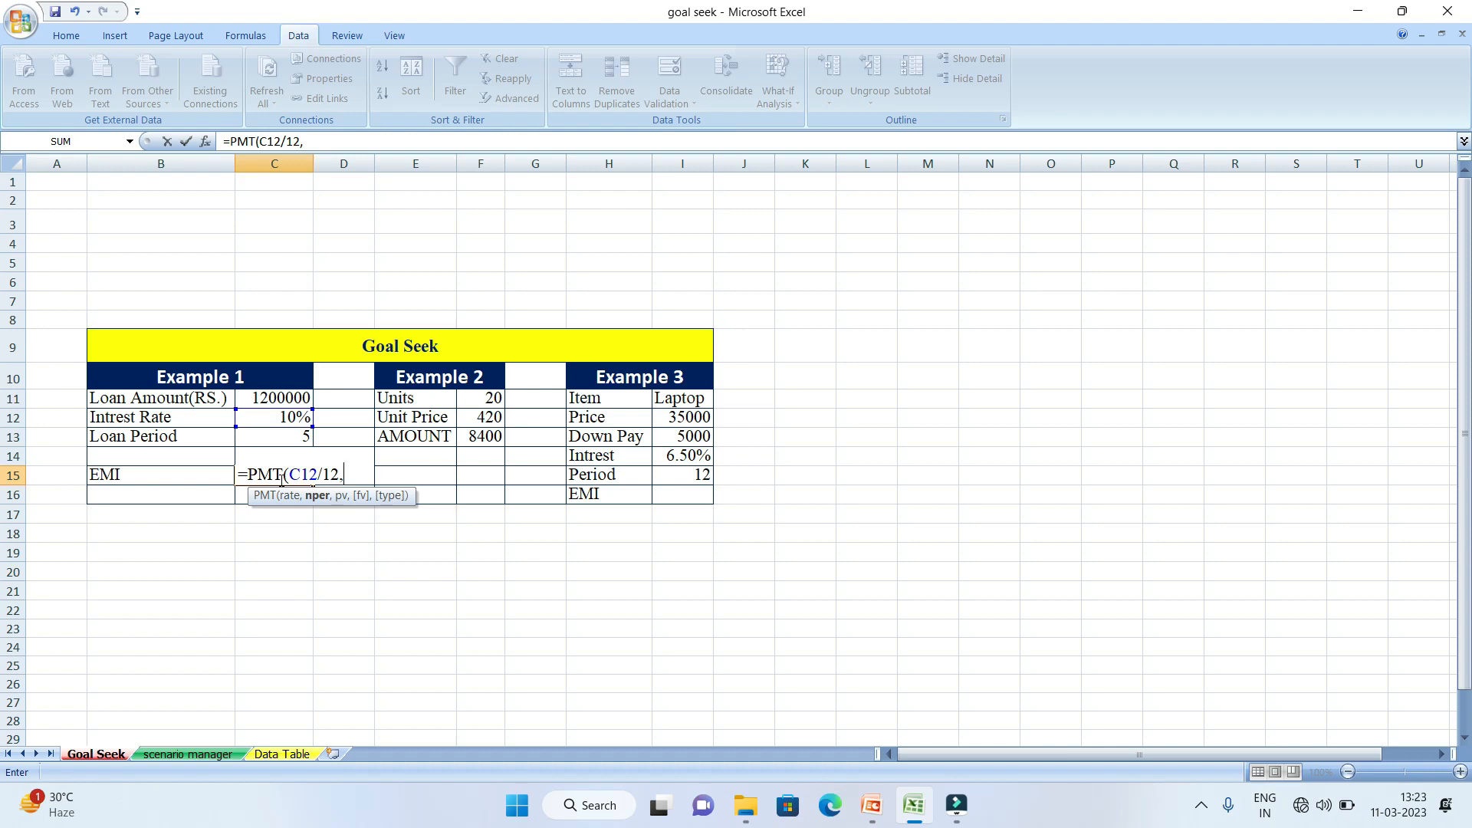
{"action": "type", "text": "C"}
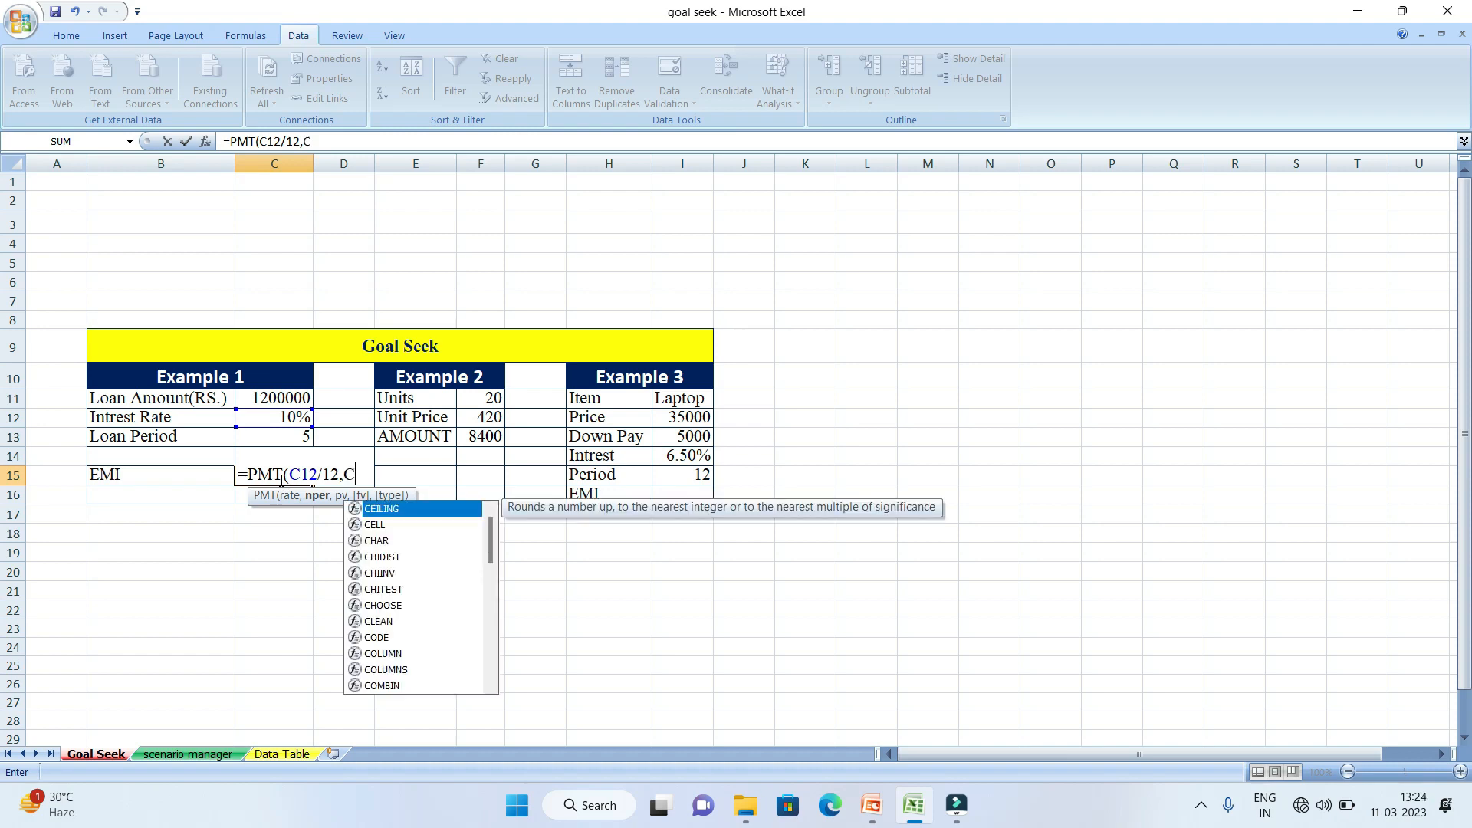
{"action": "type", "text": "13"}
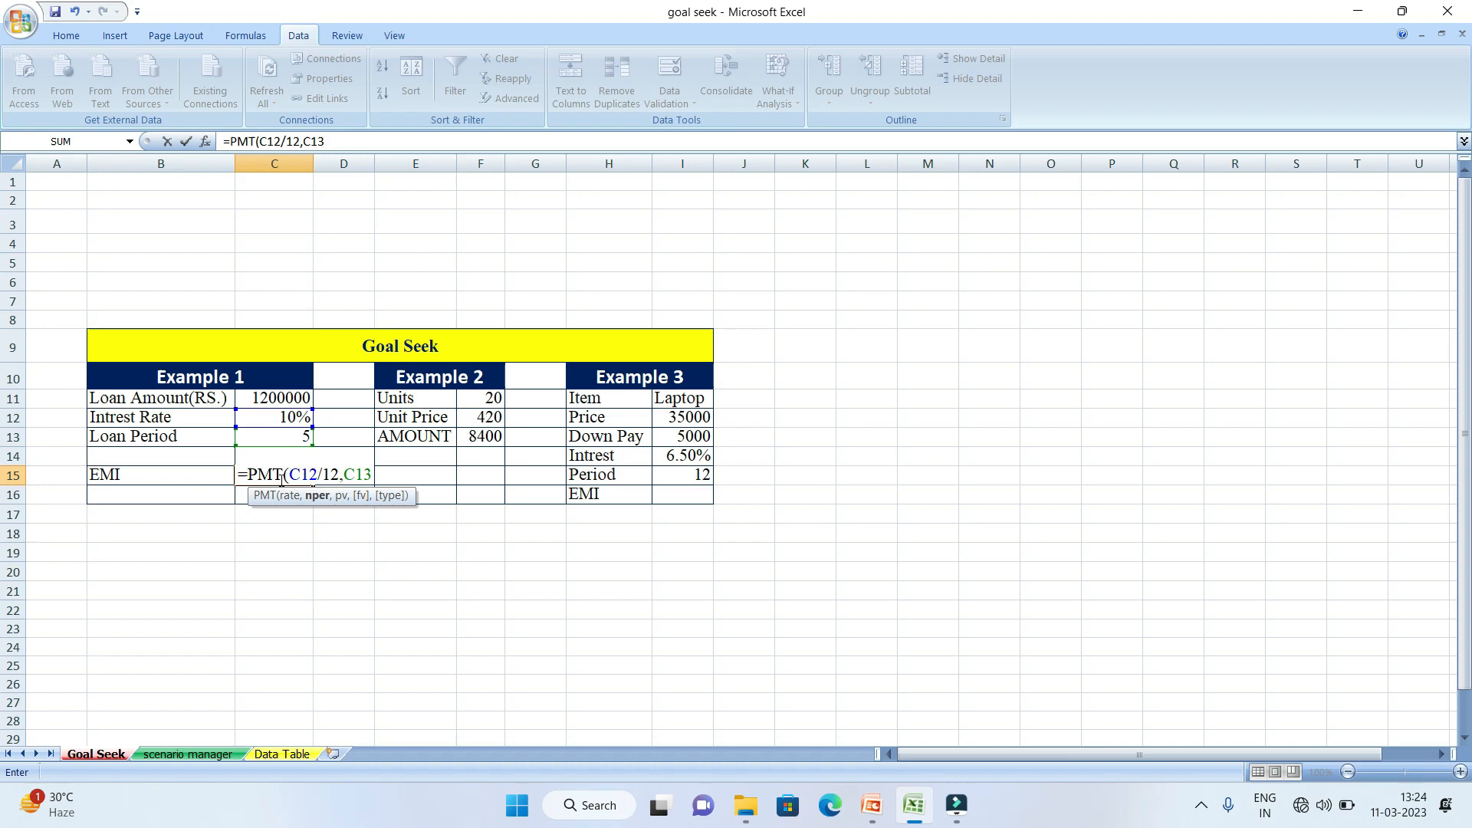
{"action": "type", "text": "*12"}
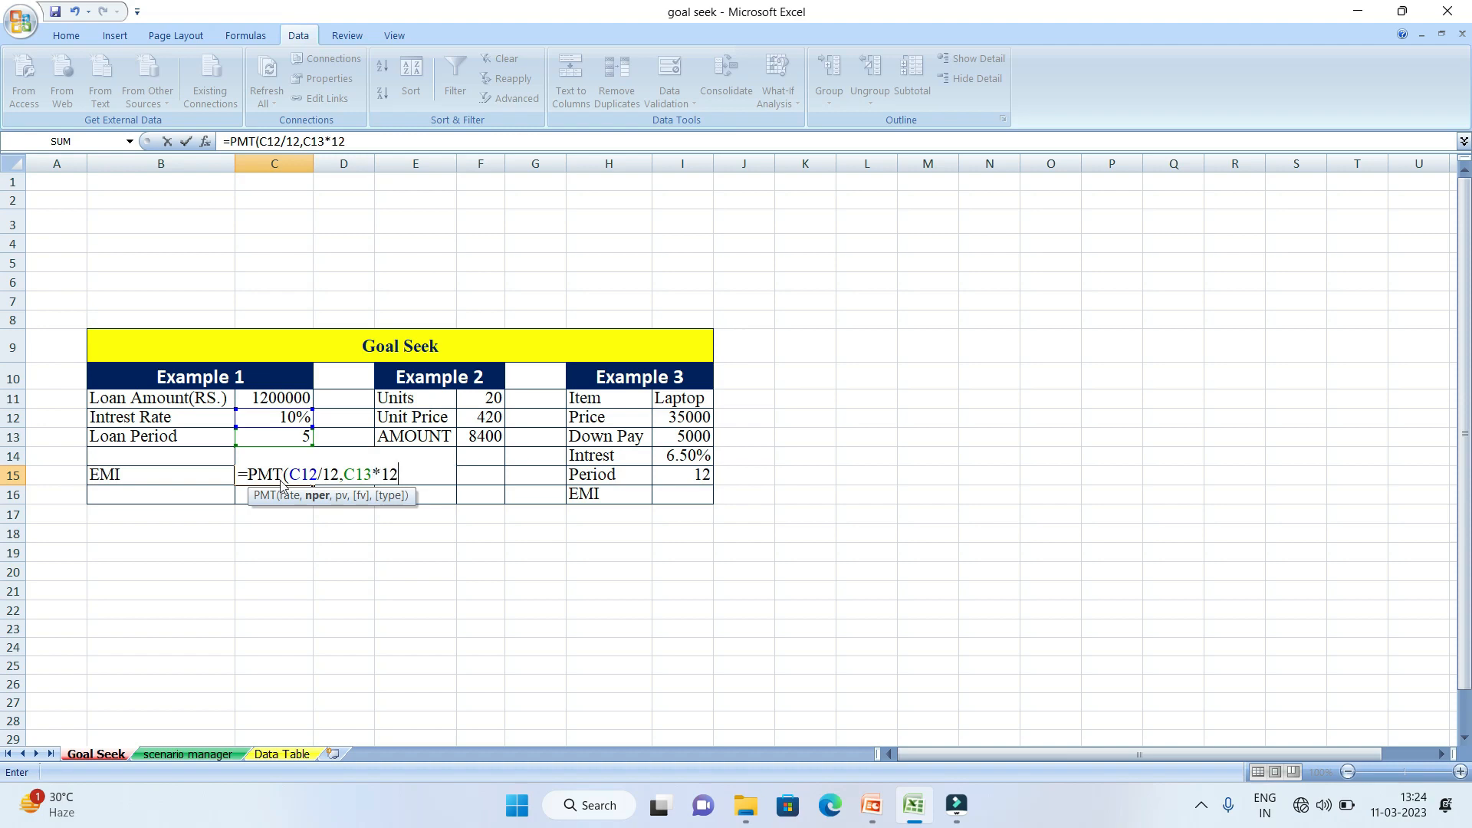
{"action": "type", "text": ",C11"}
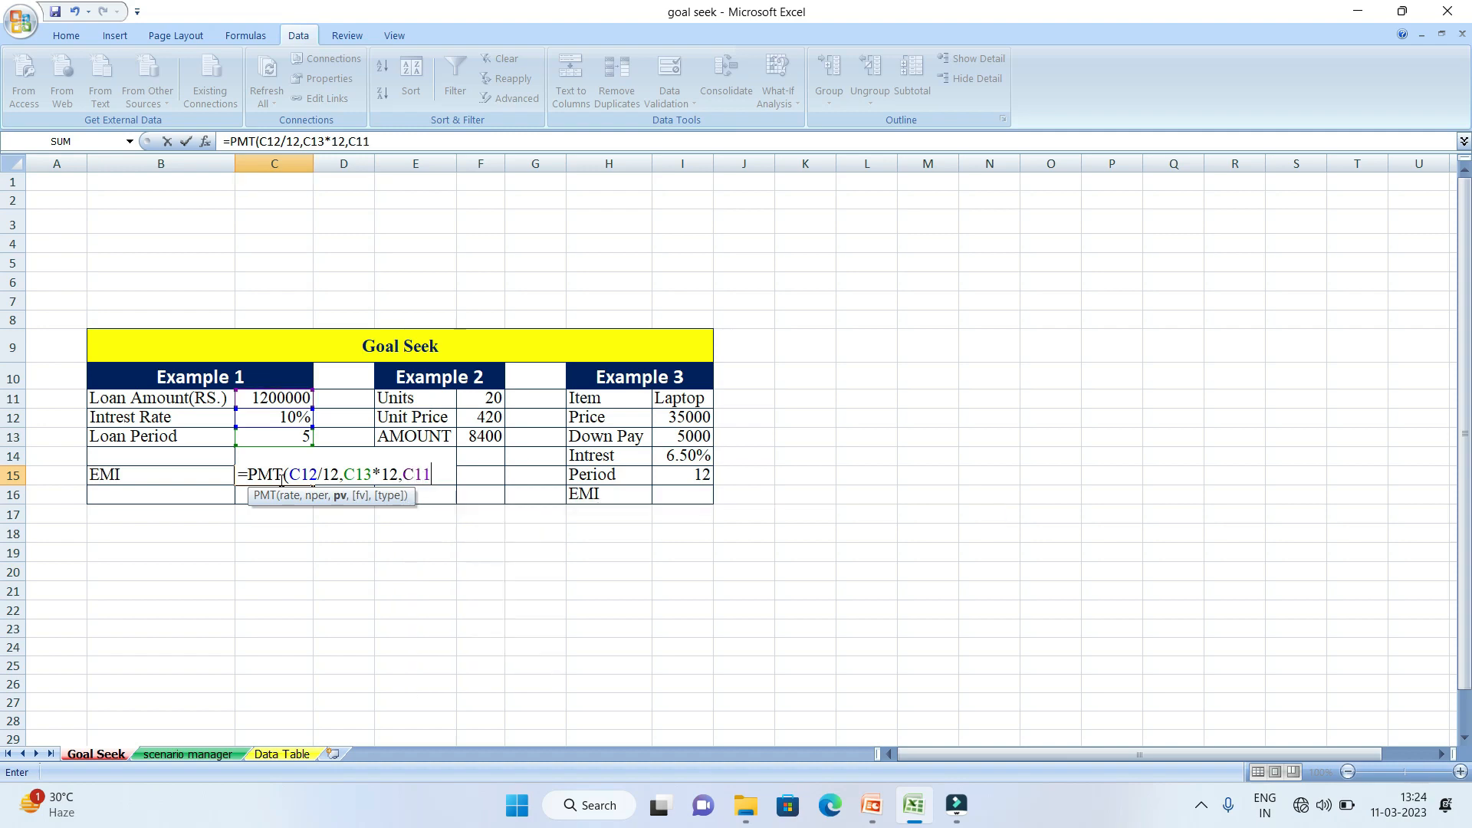
{"action": "type", "text": ")"}
{"action": "key", "text": "Return"}
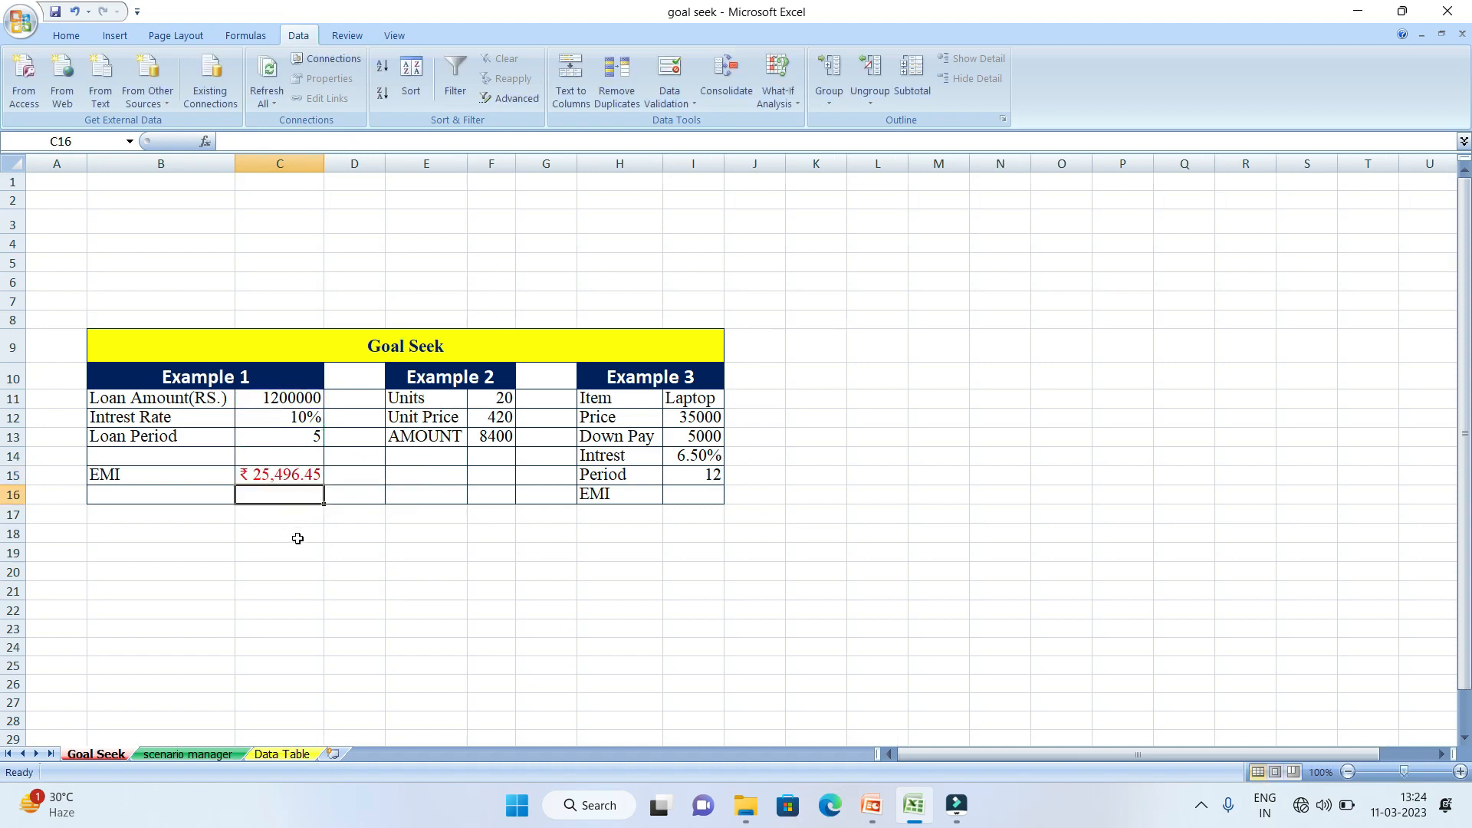
- Remove both decimal places from the C15 EMI so it reads ₹ 25,496
{"action": "left_click", "coordinate": [355, 550]}
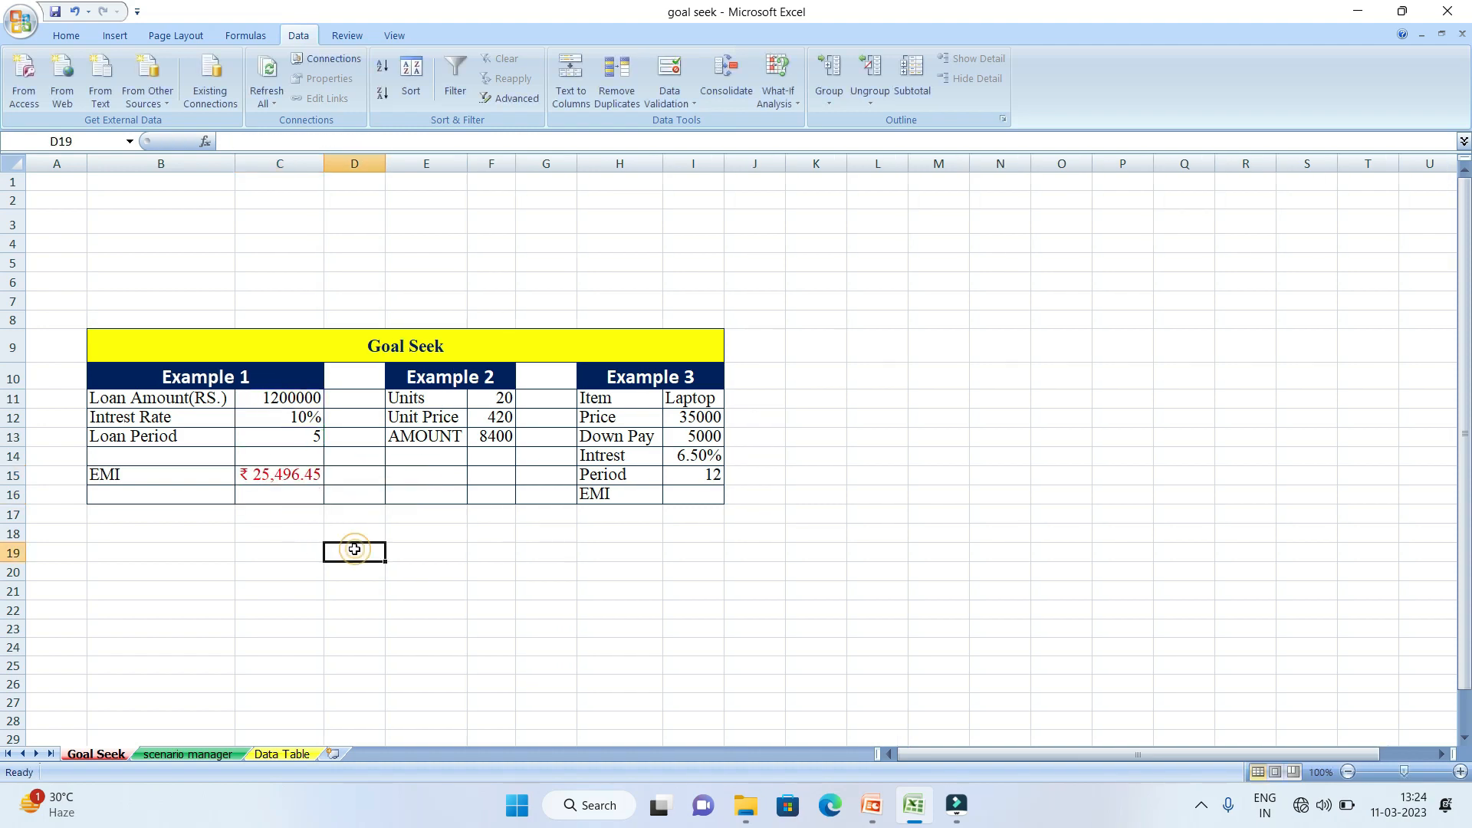
{"action": "left_click", "coordinate": [280, 482]}
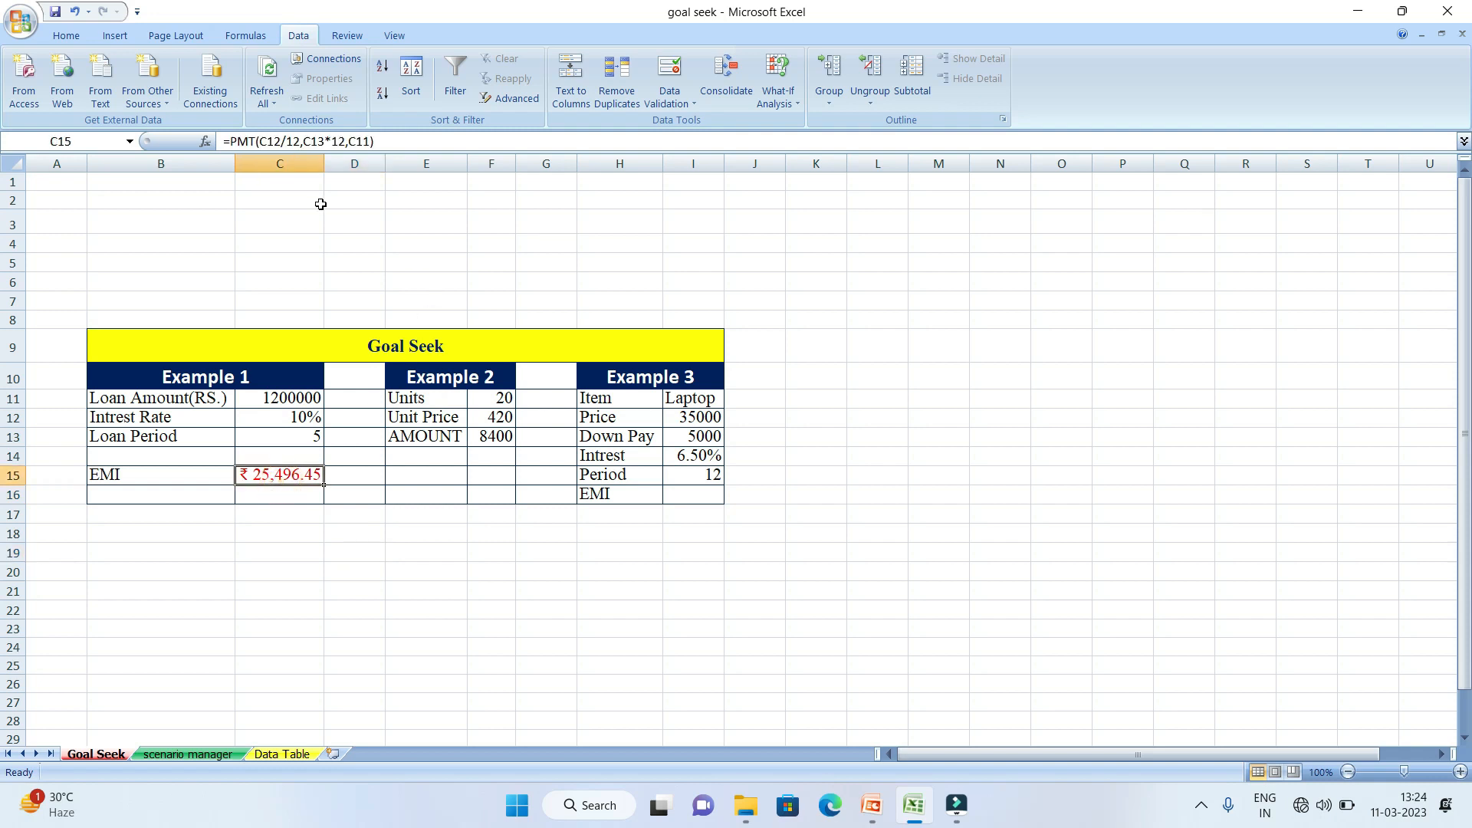
{"action": "left_click", "coordinate": [73, 40]}
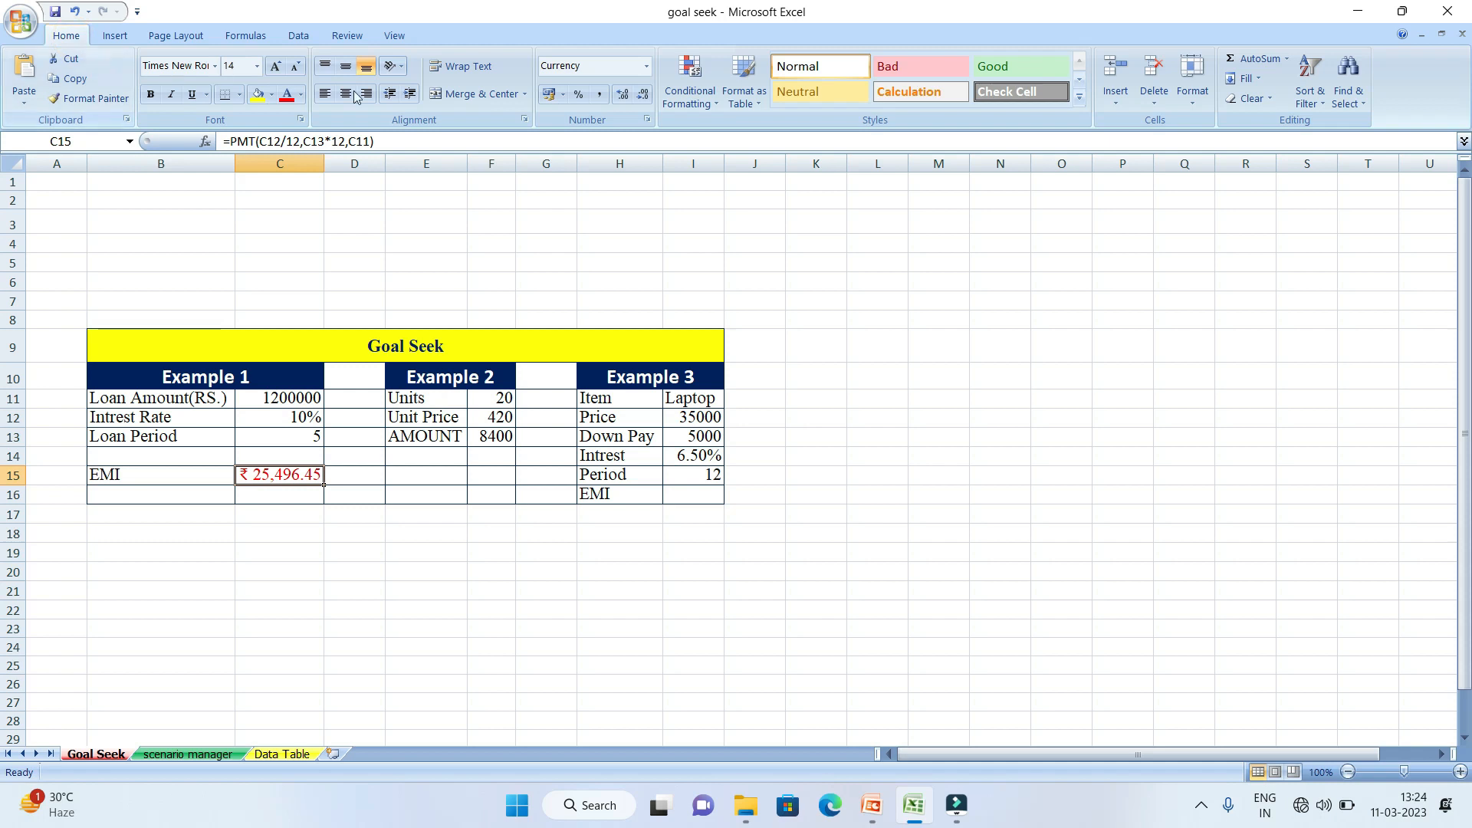
{"action": "left_click", "coordinate": [643, 94]}
{"action": "left_click", "coordinate": [642, 94]}
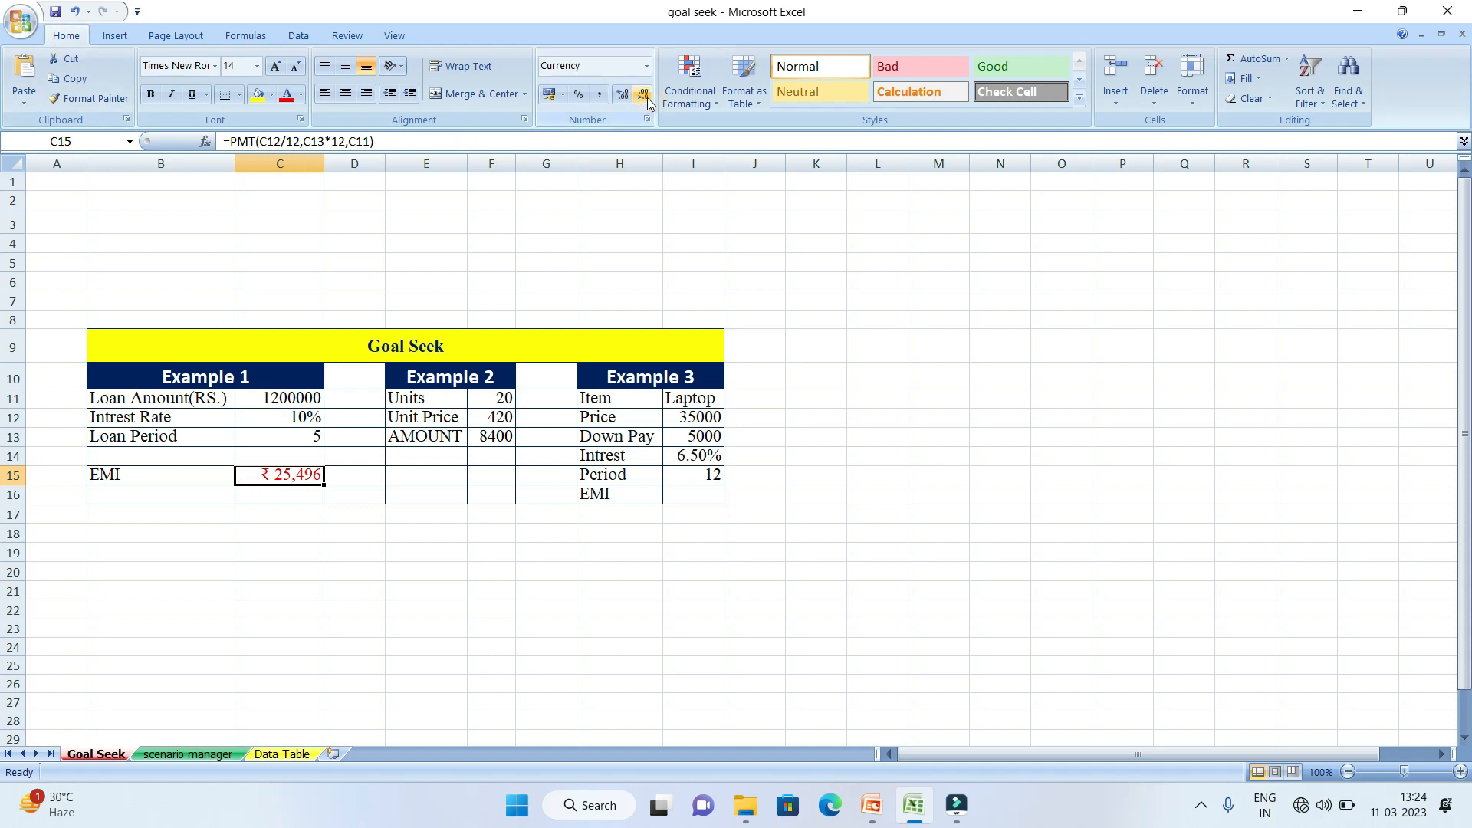
{"action": "left_click", "coordinate": [255, 515]}
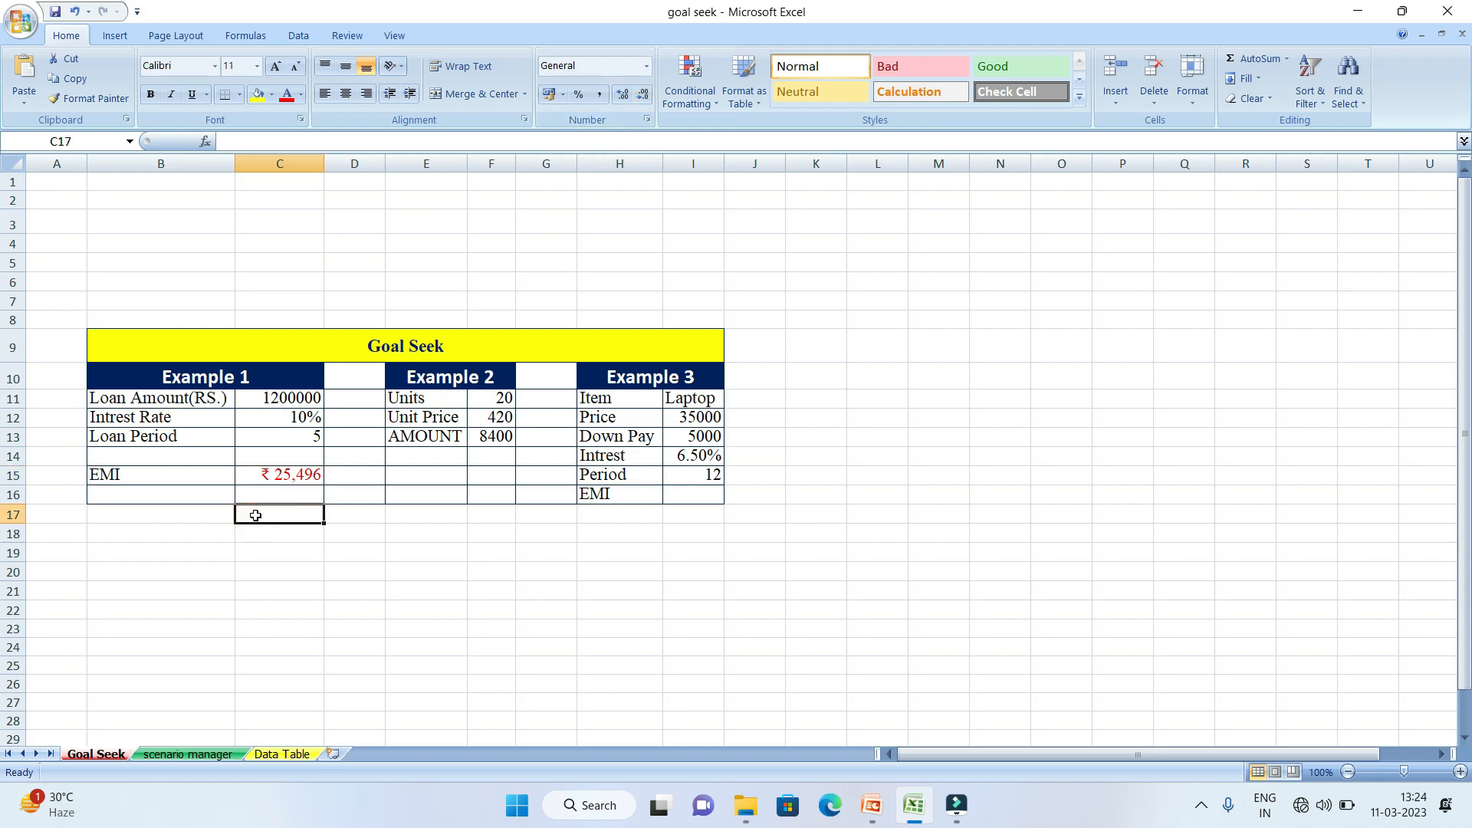
{"action": "left_click", "coordinate": [251, 605]}
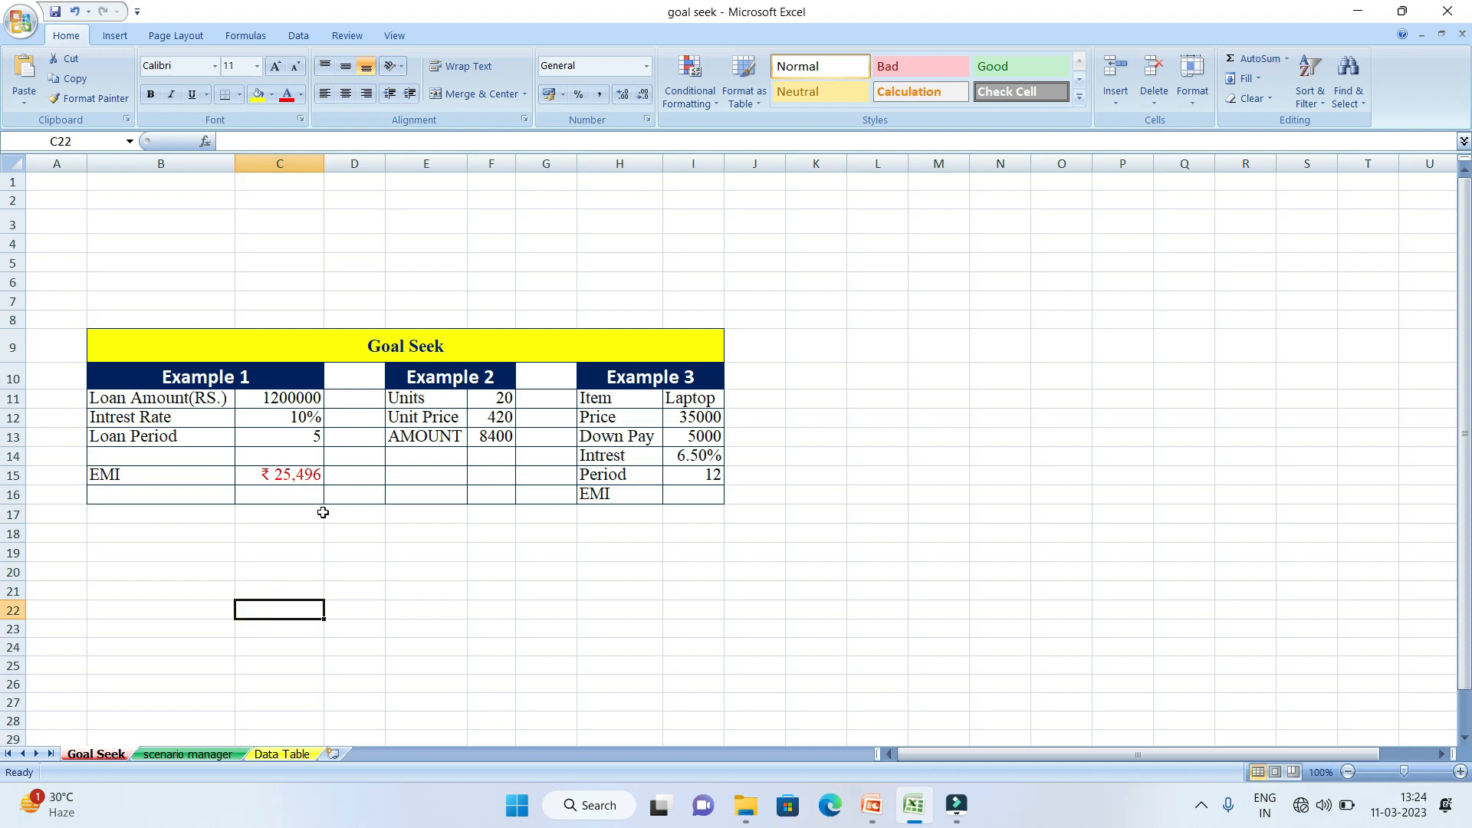
{"action": "left_click", "coordinate": [296, 481]}
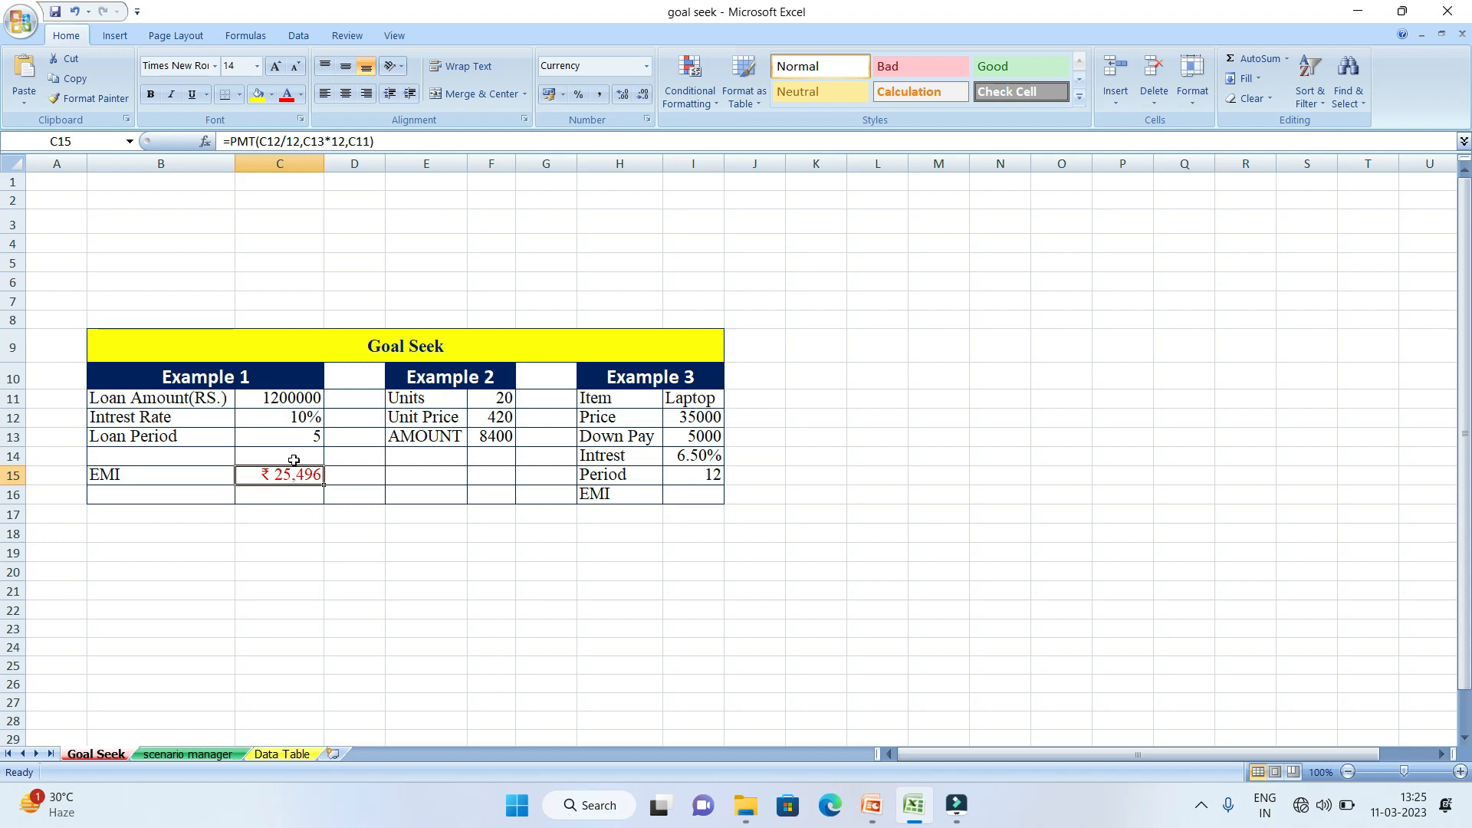
- Start a Goal Seek with set cell C15 and a target value of 20000
{"action": "left_click", "coordinate": [295, 39]}
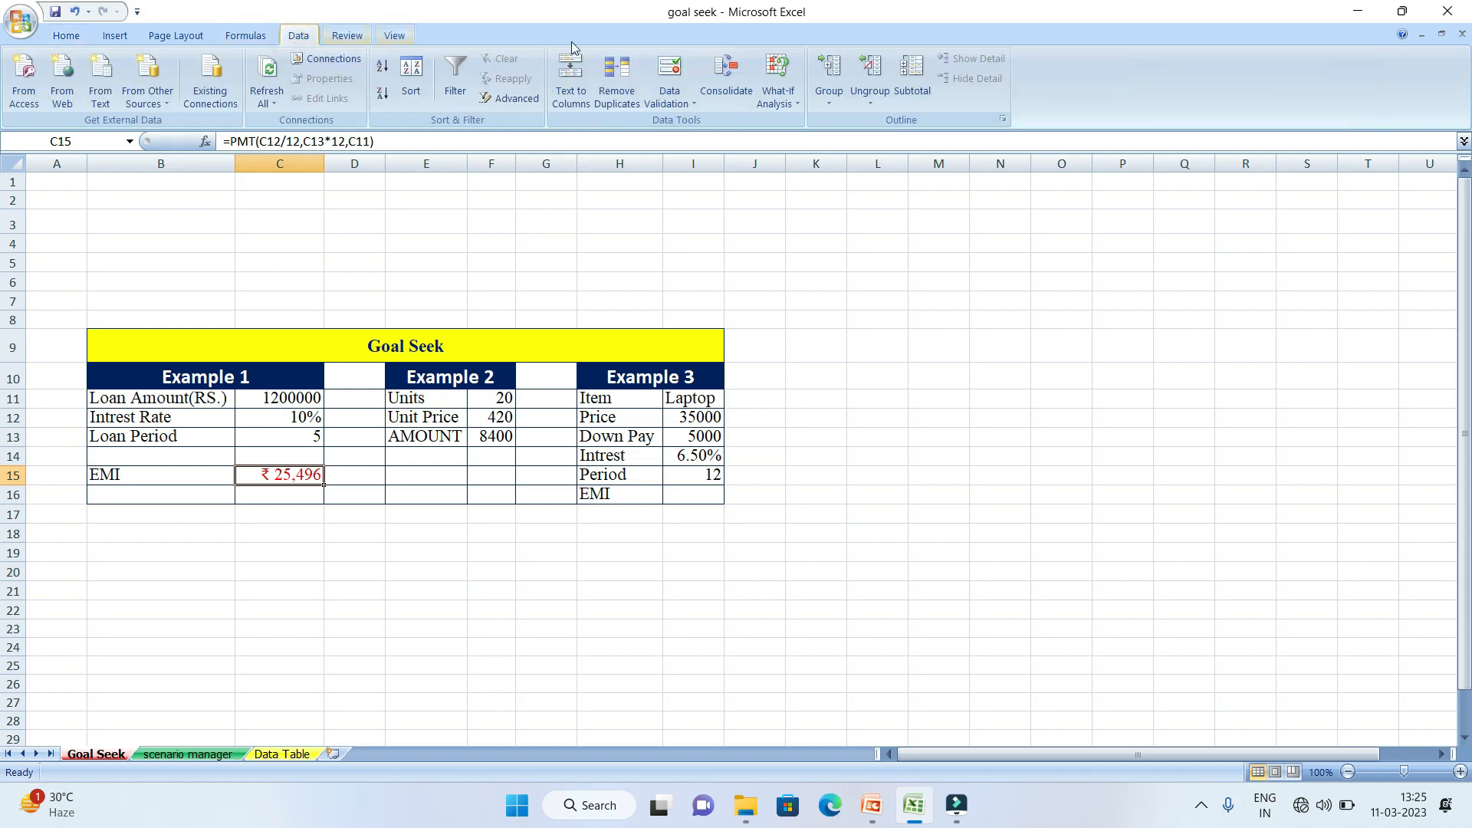
{"action": "left_click", "coordinate": [773, 109]}
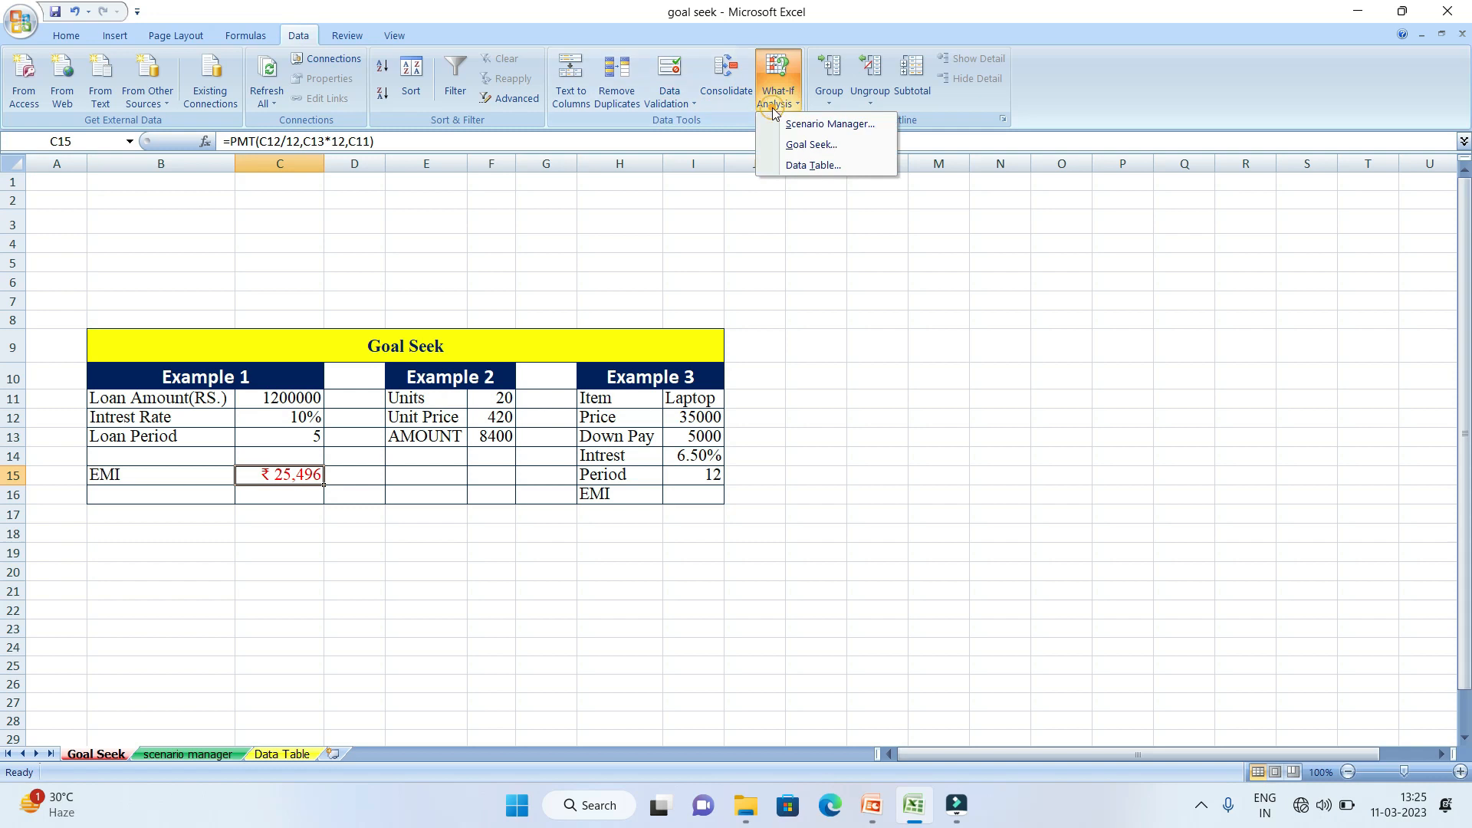
{"action": "left_click", "coordinate": [813, 147]}
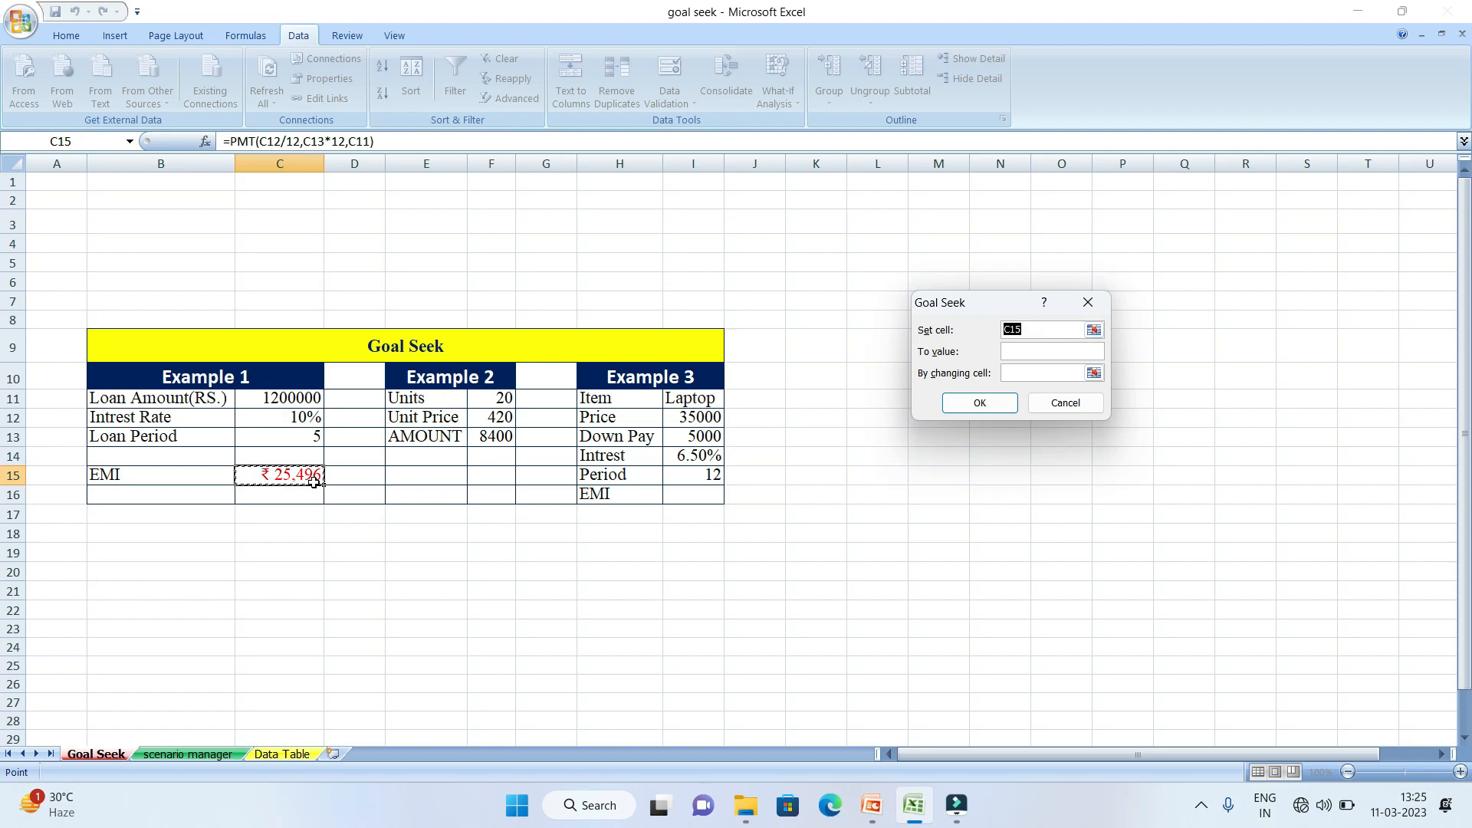
{"action": "left_click", "coordinate": [1058, 328]}
{"action": "key", "text": "BackSpace"}
{"action": "key", "text": "BackSpace"}
{"action": "key", "text": "BackSpace"}
{"action": "left_click", "coordinate": [300, 467]}
{"action": "left_click", "coordinate": [1028, 350]}
{"action": "left_click", "coordinate": [1027, 351]}
{"action": "type", "text": "20"}
{"action": "type", "text": "0"}
{"action": "left_click", "coordinate": [1011, 375]}
- Run the 20000 EMI goal seek by changing loan amount C11, then cancel the 941307 result
{"action": "left_click", "coordinate": [1095, 374]}
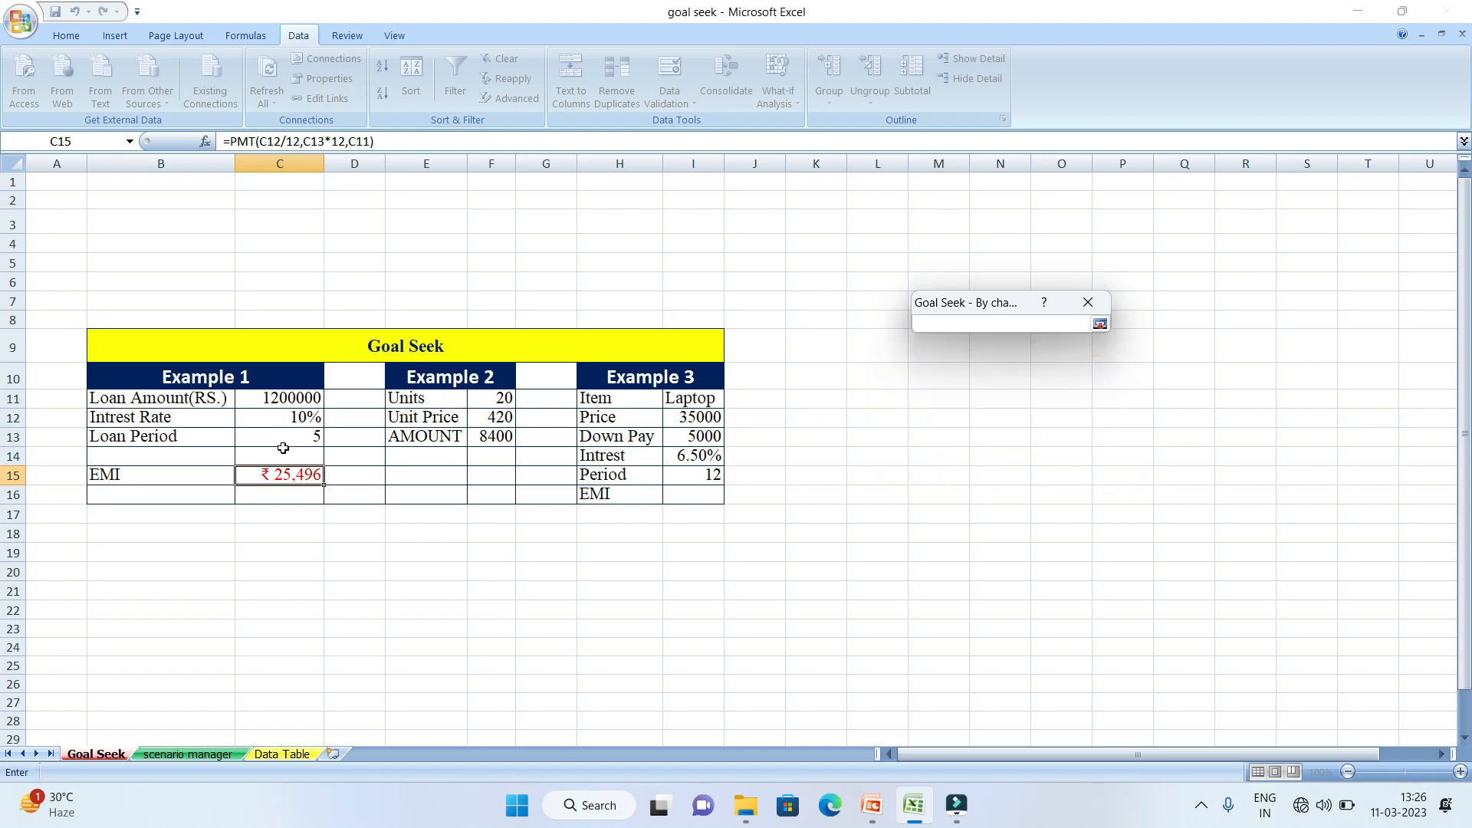
{"action": "left_click", "coordinate": [286, 398]}
{"action": "left_click", "coordinate": [1100, 325]}
{"action": "left_click", "coordinate": [978, 413]}
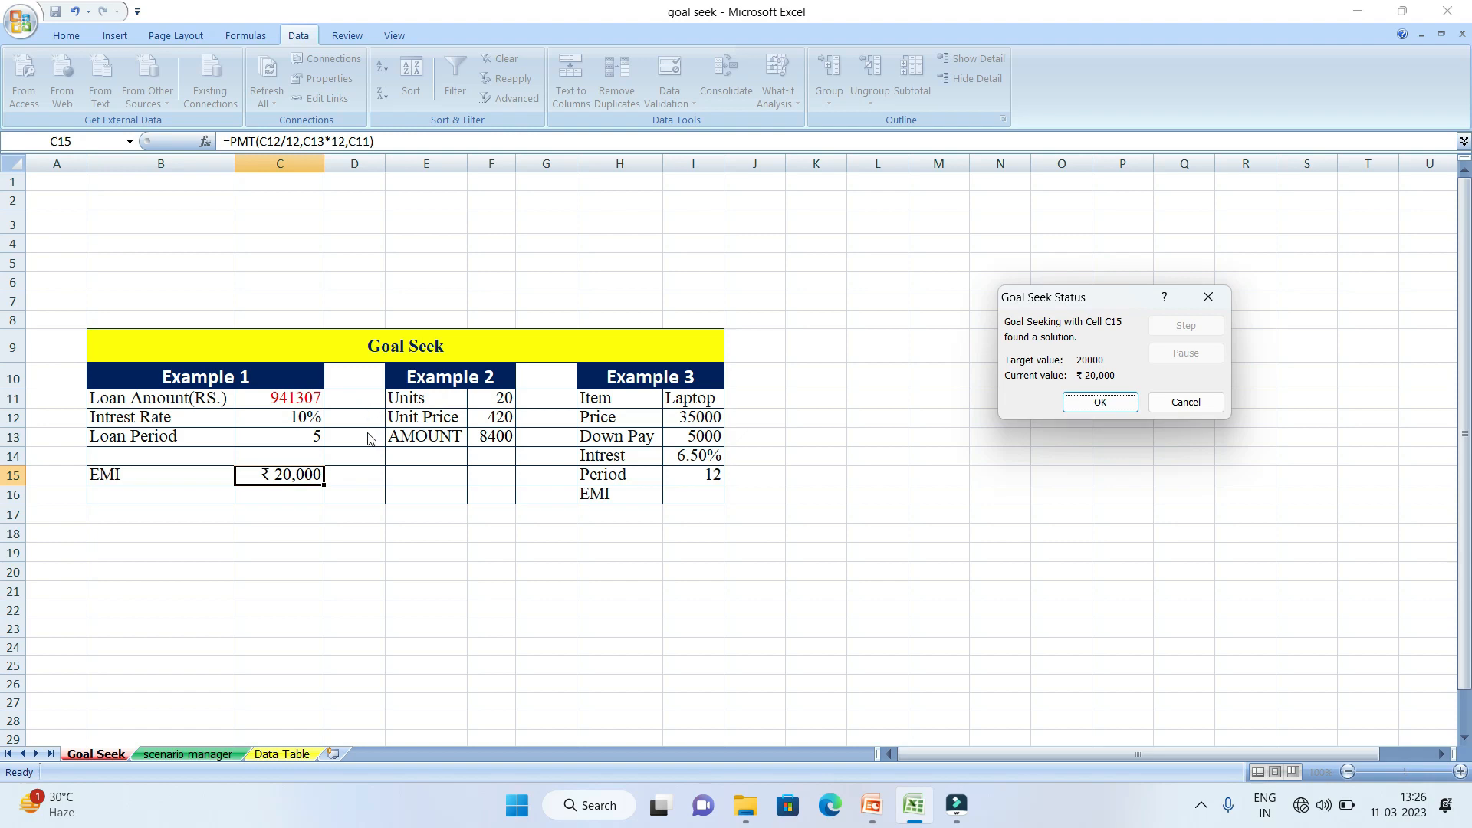
{"action": "left_click", "coordinate": [1167, 405]}
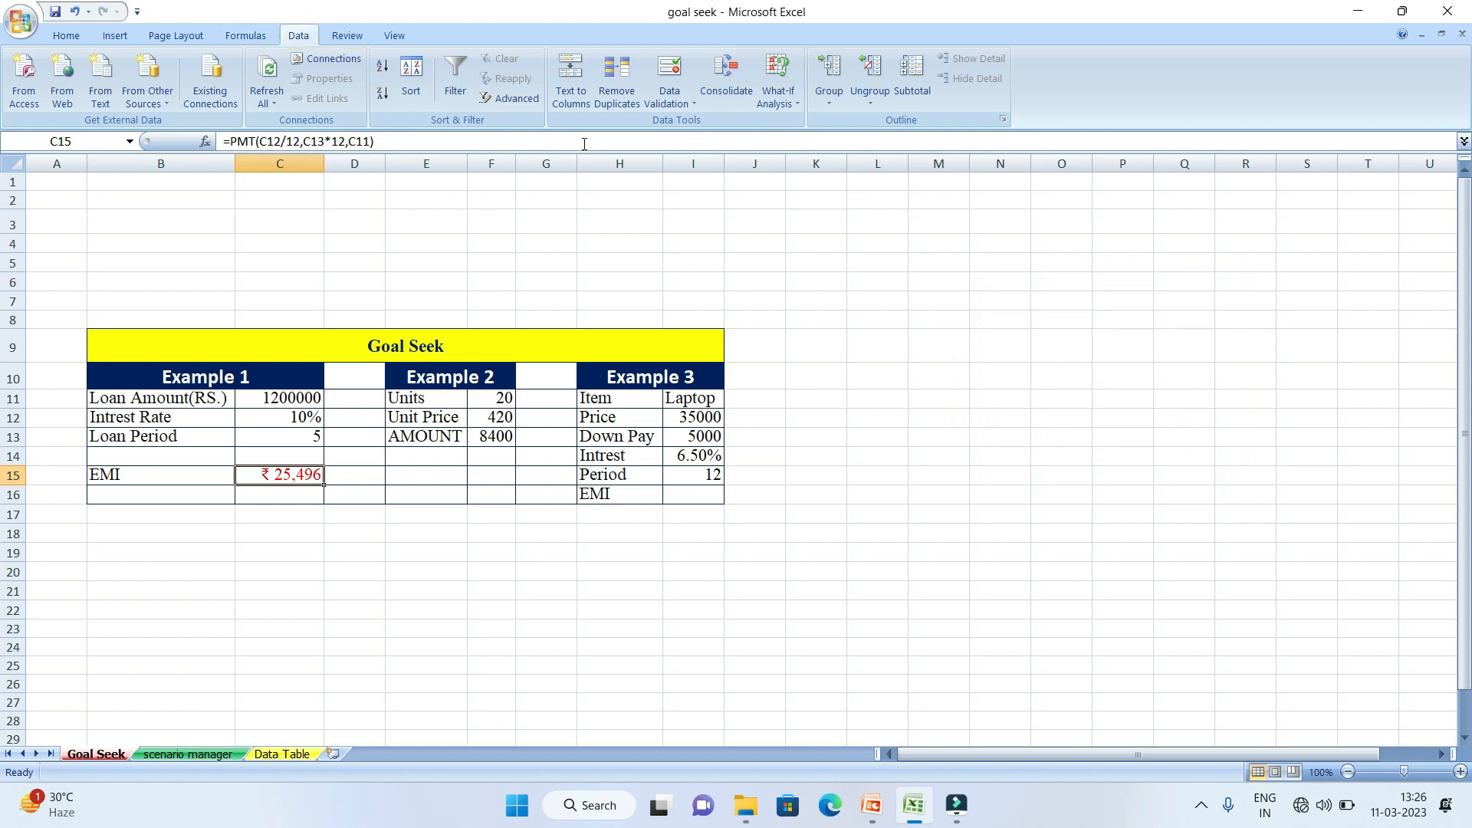
- Goal seek C15 to 15000 by changing C11, keeping the 705981 loan amount
{"action": "left_click", "coordinate": [776, 110]}
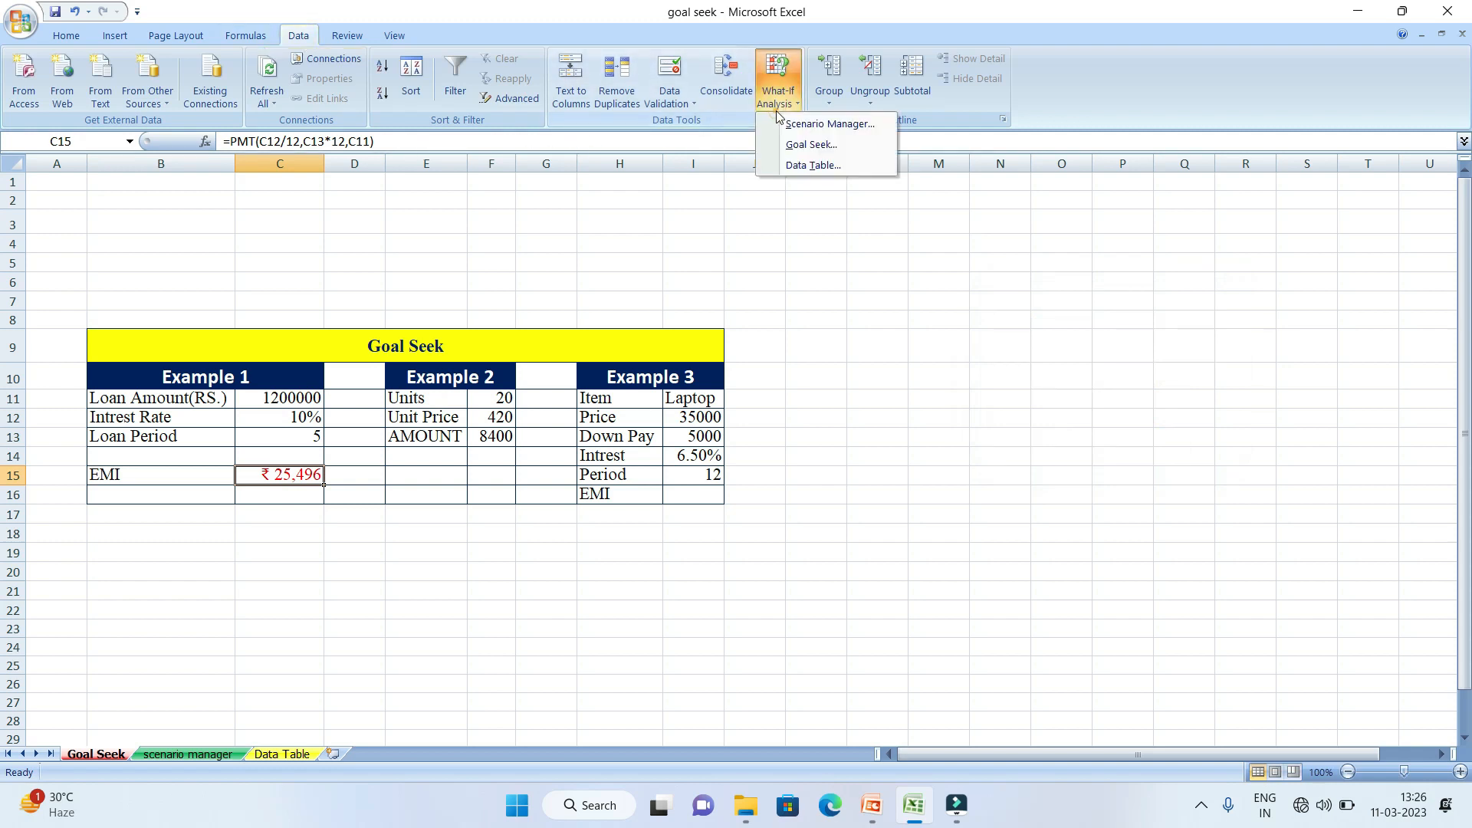
{"action": "left_click", "coordinate": [804, 152]}
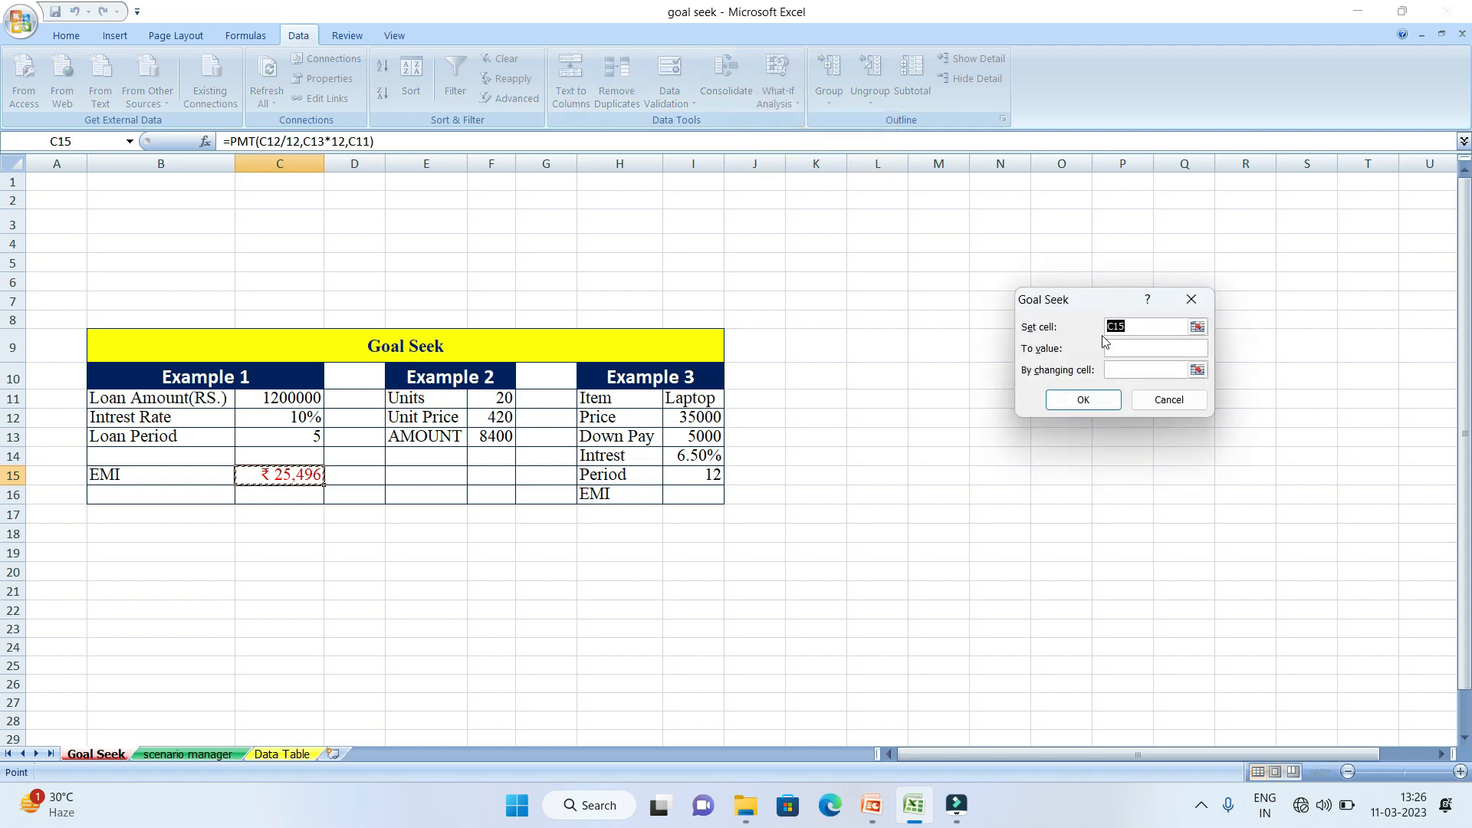
{"action": "left_click", "coordinate": [1146, 349]}
{"action": "type", "text": "15000"}
{"action": "left_click", "coordinate": [1198, 369]}
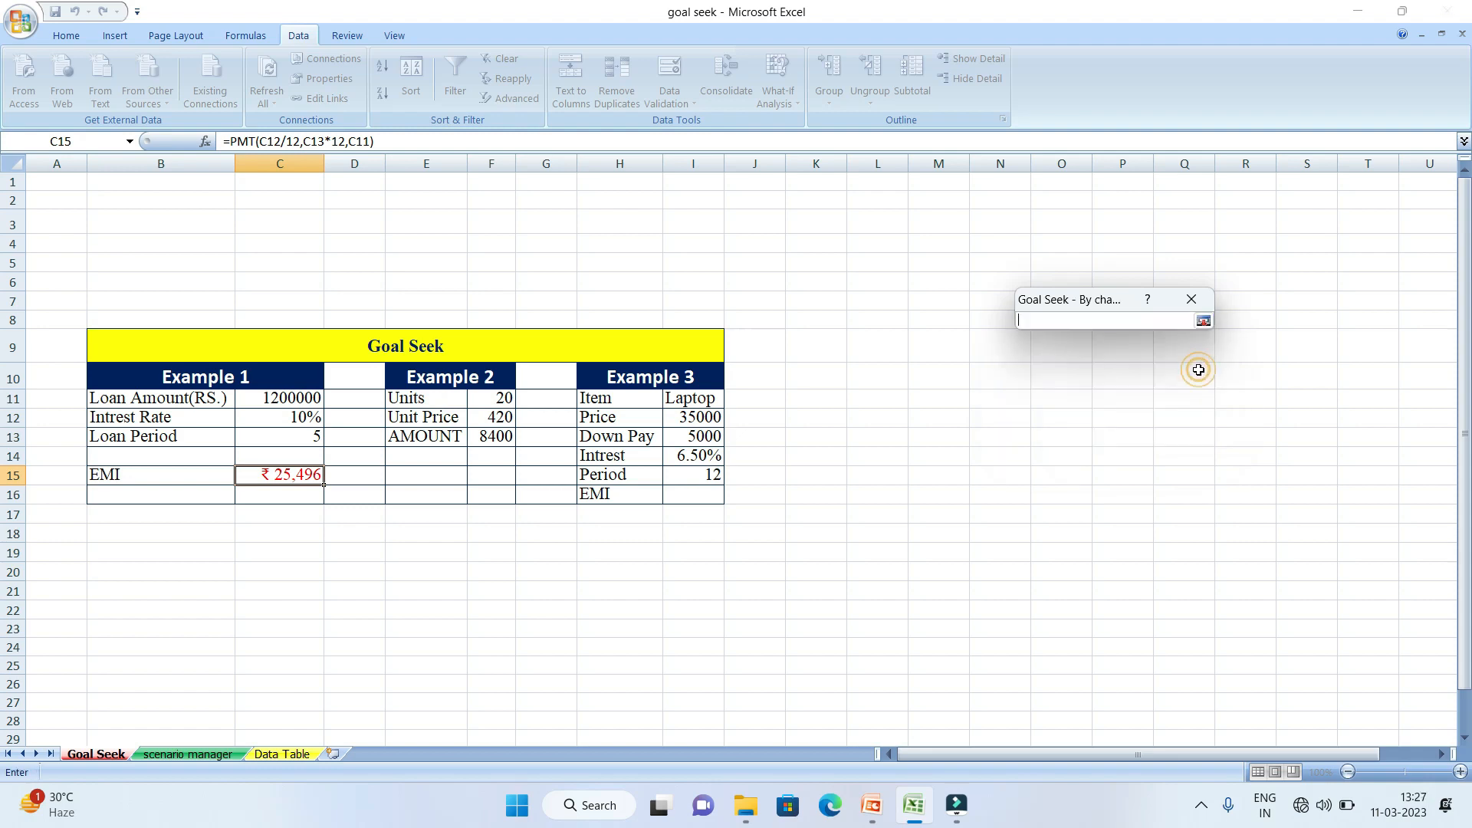
{"action": "left_click", "coordinate": [300, 401]}
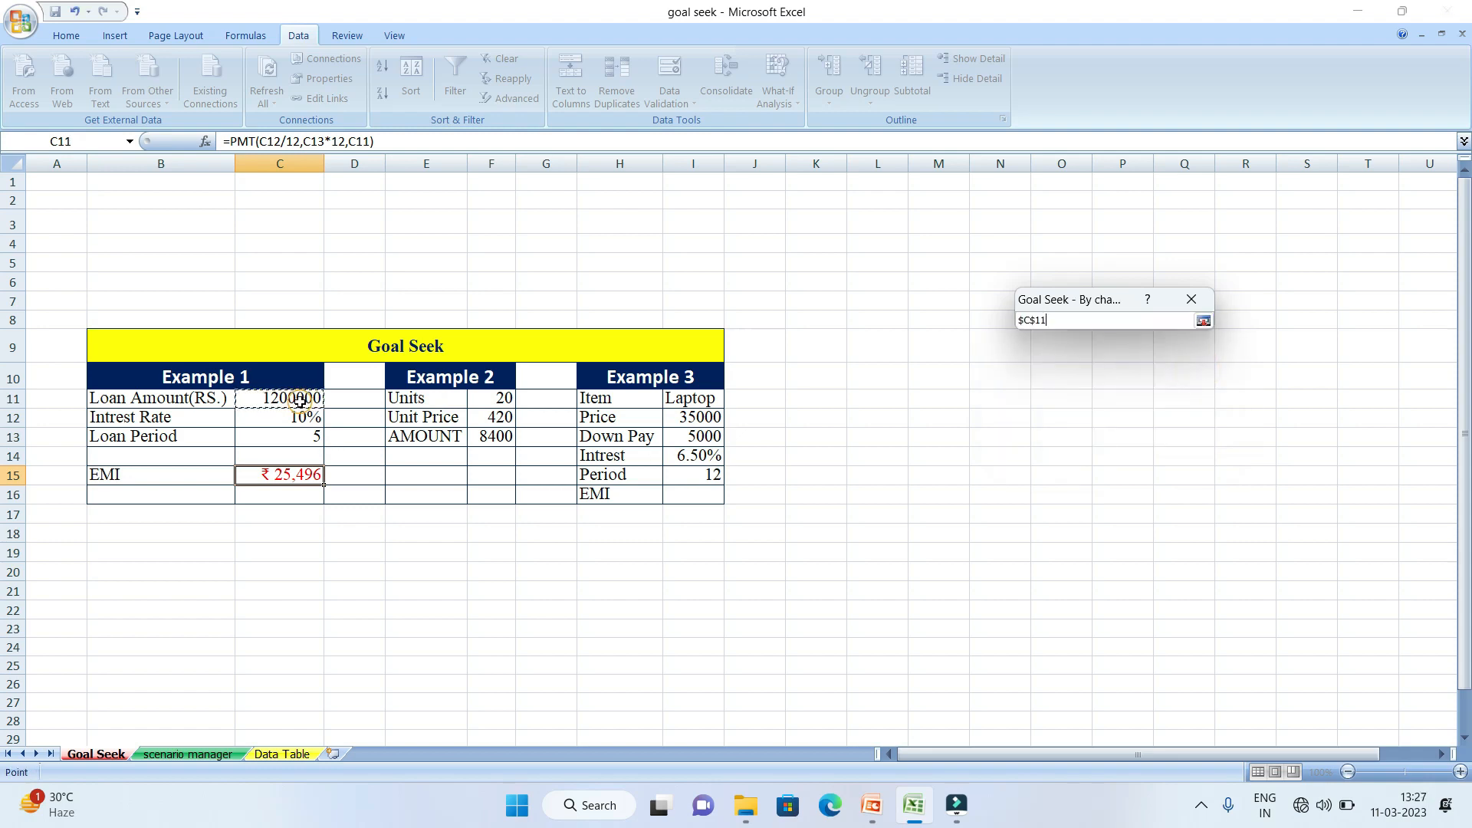
{"action": "left_click", "coordinate": [1211, 323]}
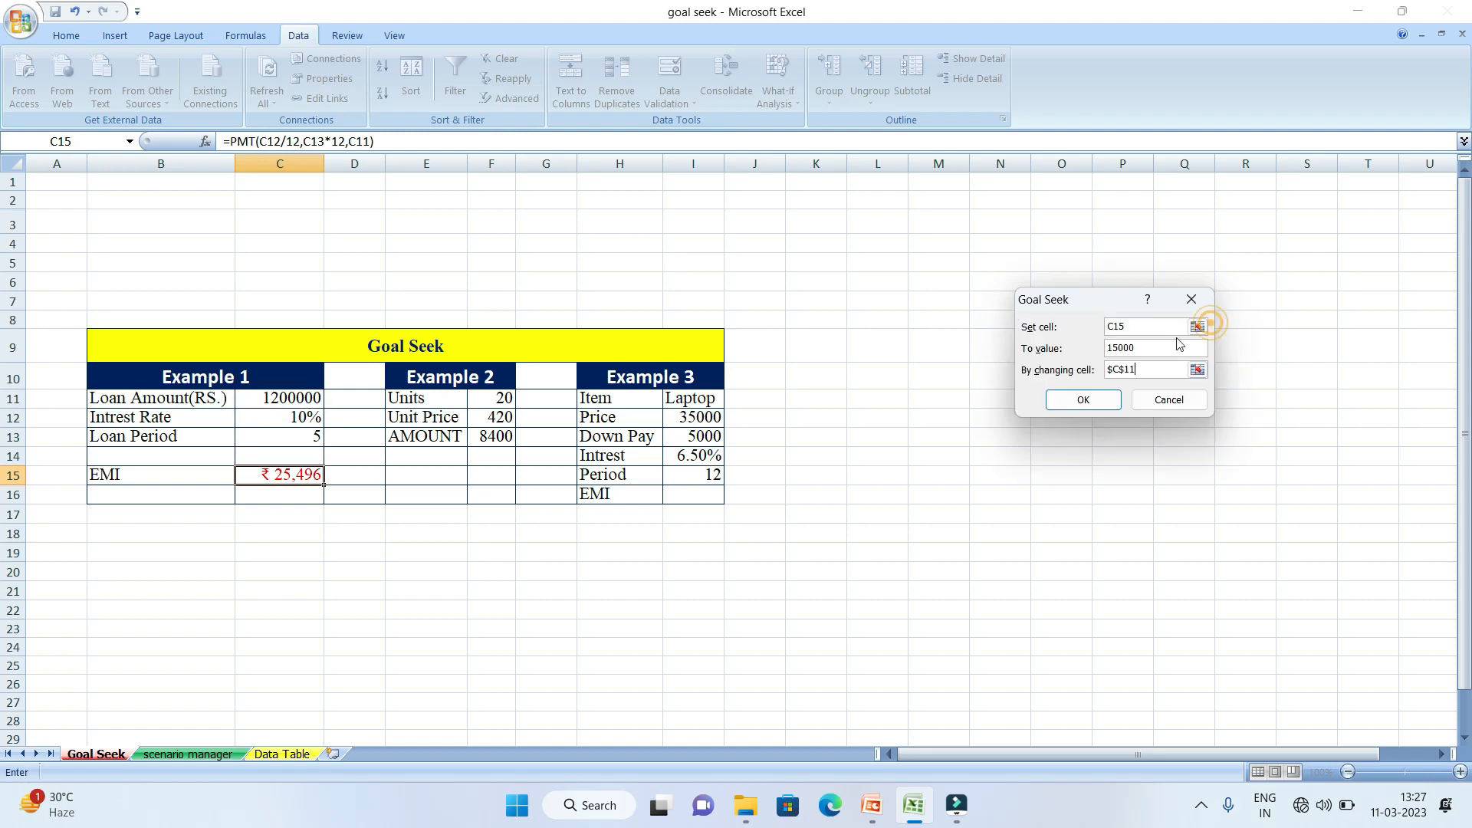
{"action": "left_click", "coordinate": [1097, 402]}
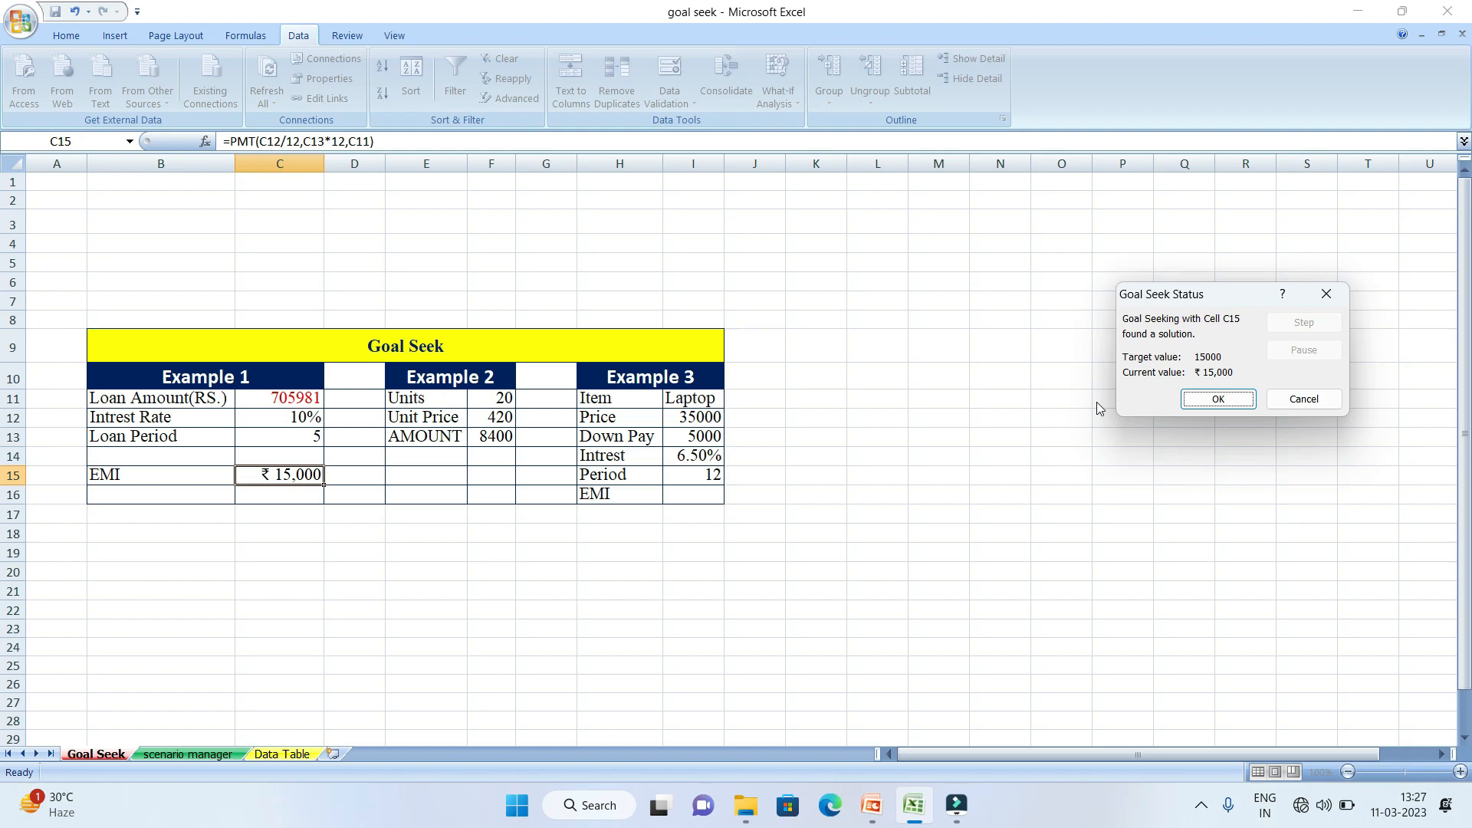
{"action": "left_click", "coordinate": [1226, 399]}
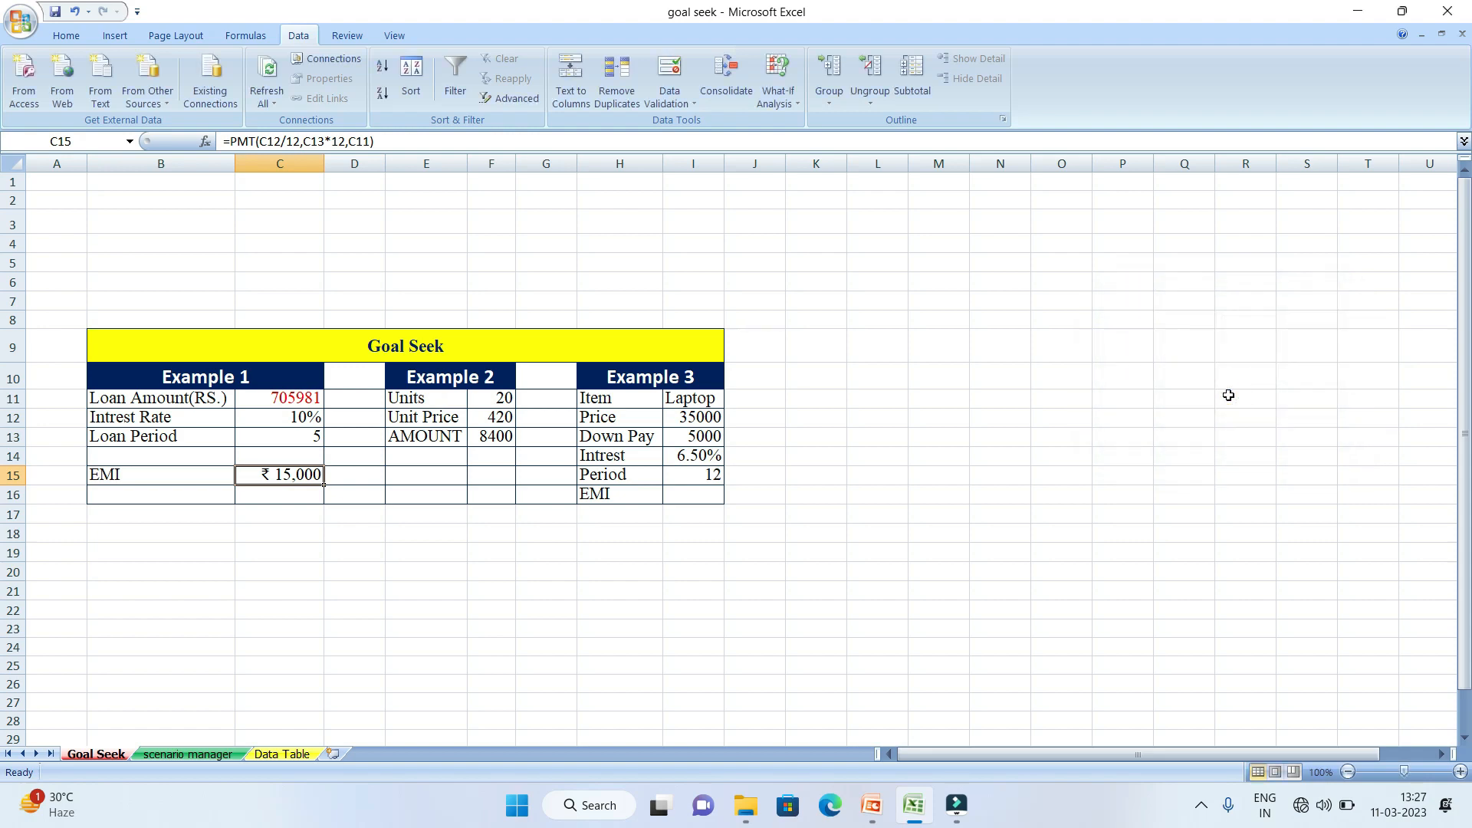
{"action": "left_click", "coordinate": [435, 550]}
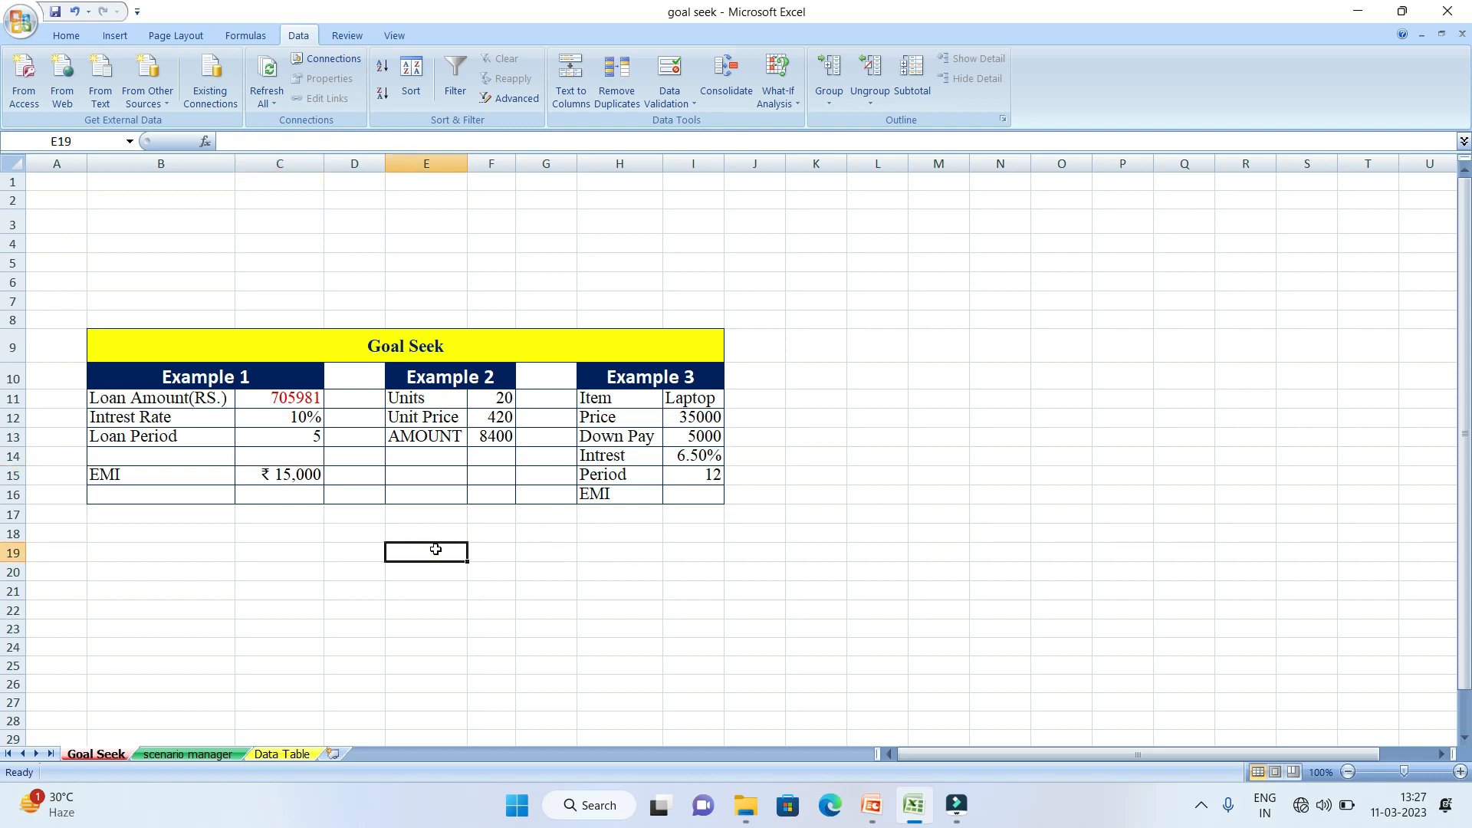
{"action": "left_click", "coordinate": [450, 385]}
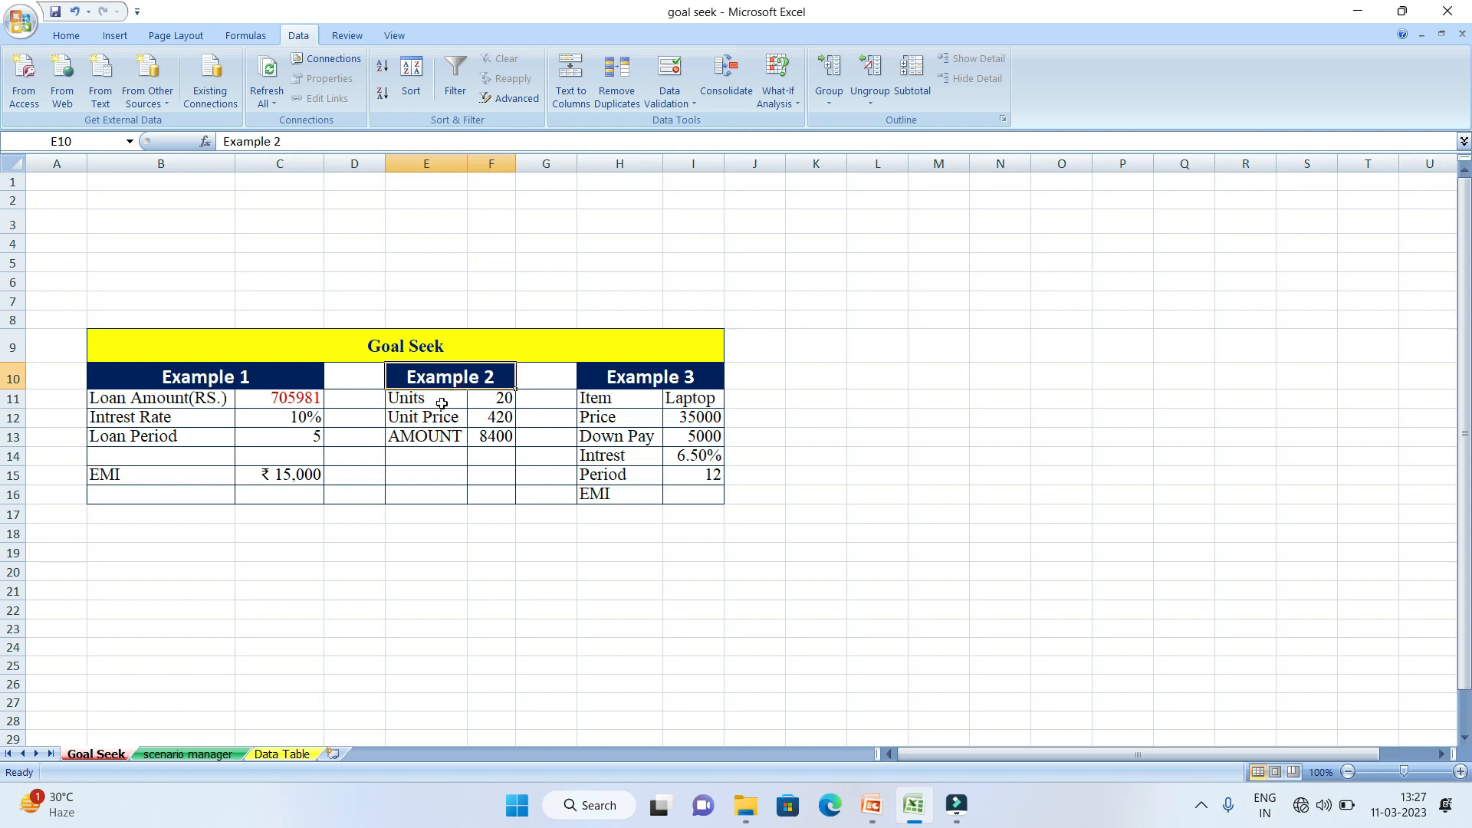
{"action": "left_click", "coordinate": [443, 403]}
{"action": "left_click", "coordinate": [497, 398]}
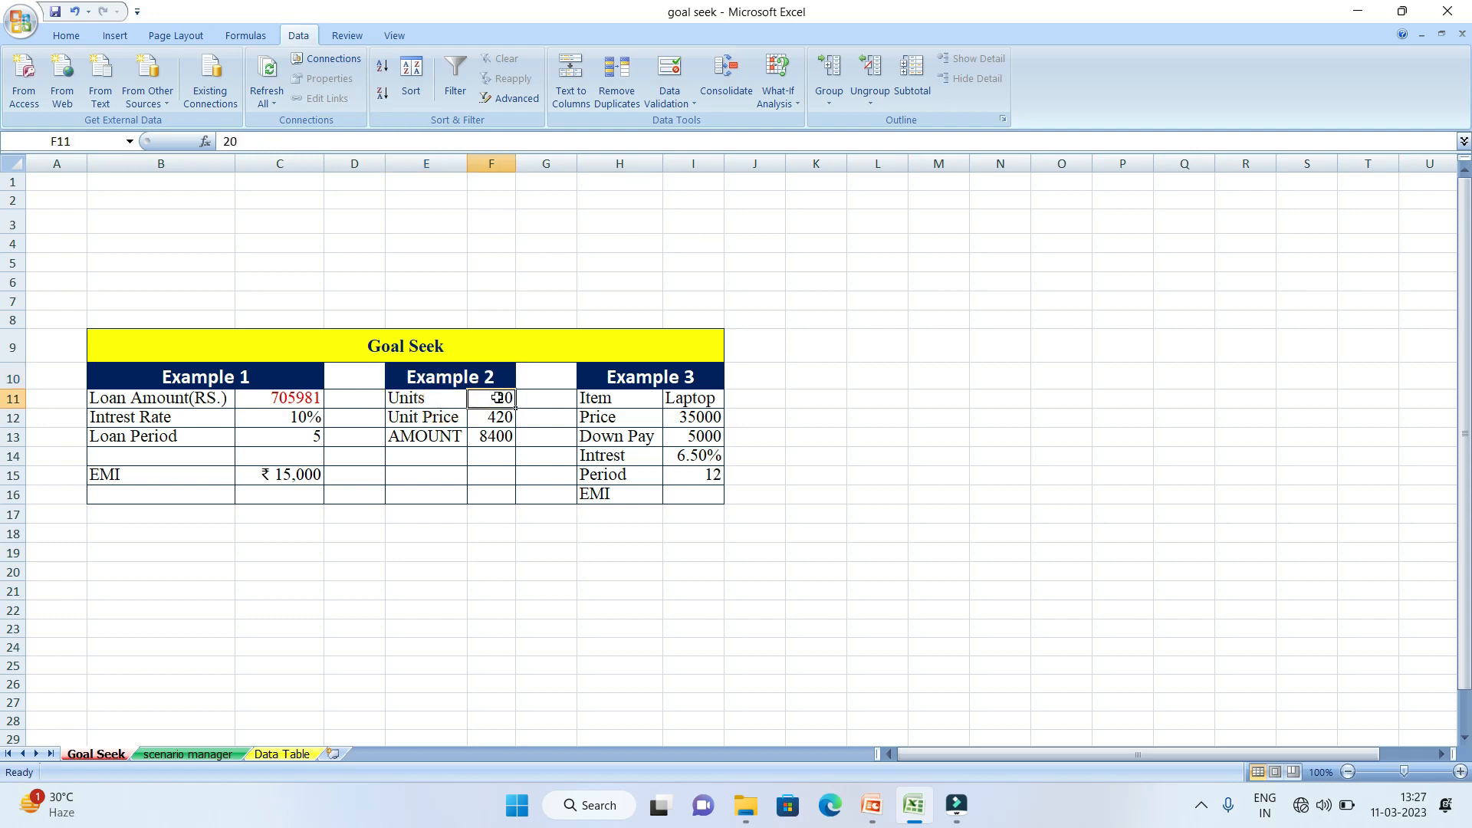
{"action": "left_click", "coordinate": [498, 420]}
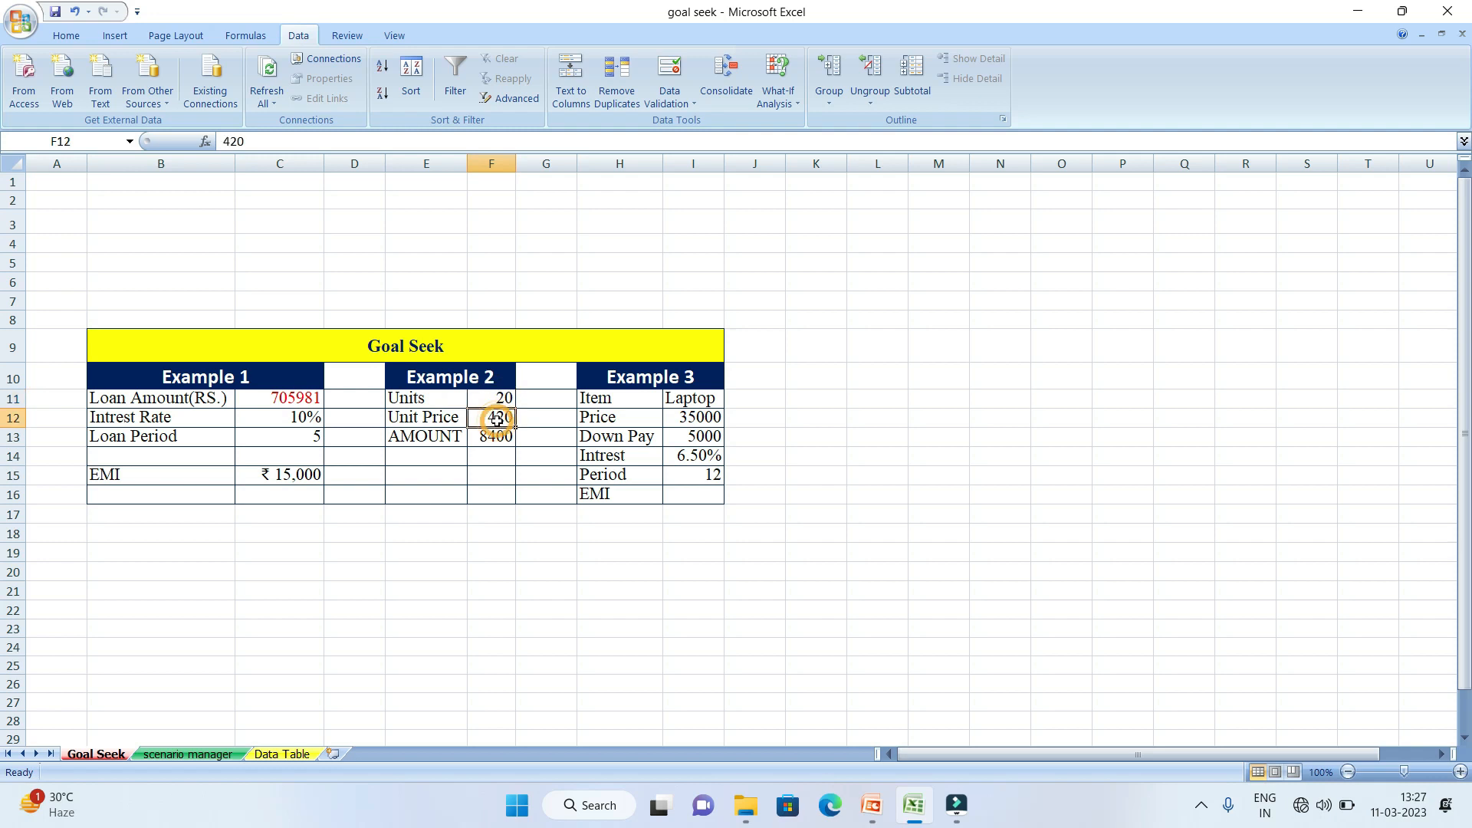
{"action": "left_click", "coordinate": [488, 441]}
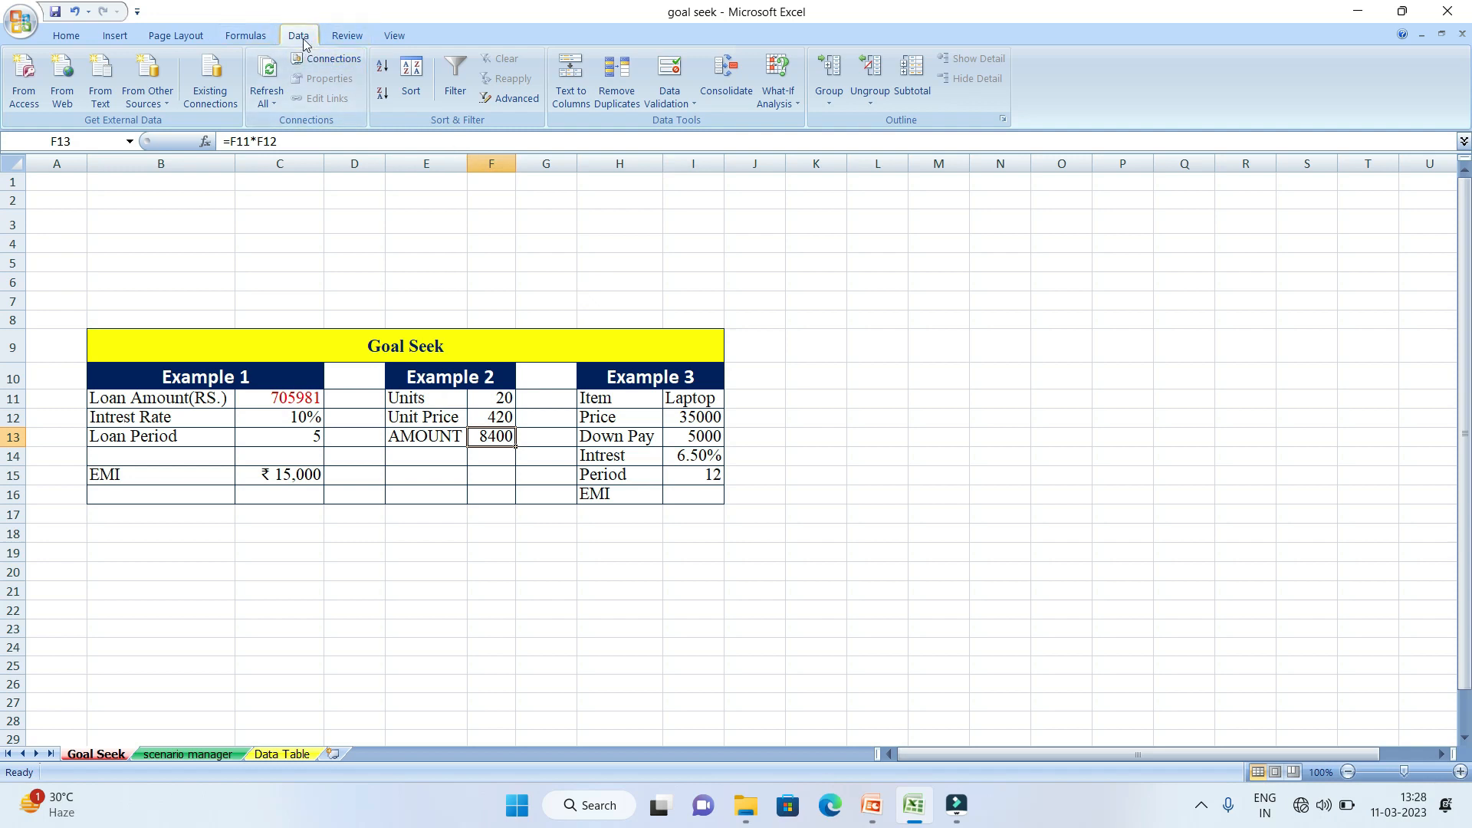
- Goal seek amount F13 to 10000 by changing units F11, accepting 23.81 units
{"action": "left_click", "coordinate": [776, 104]}
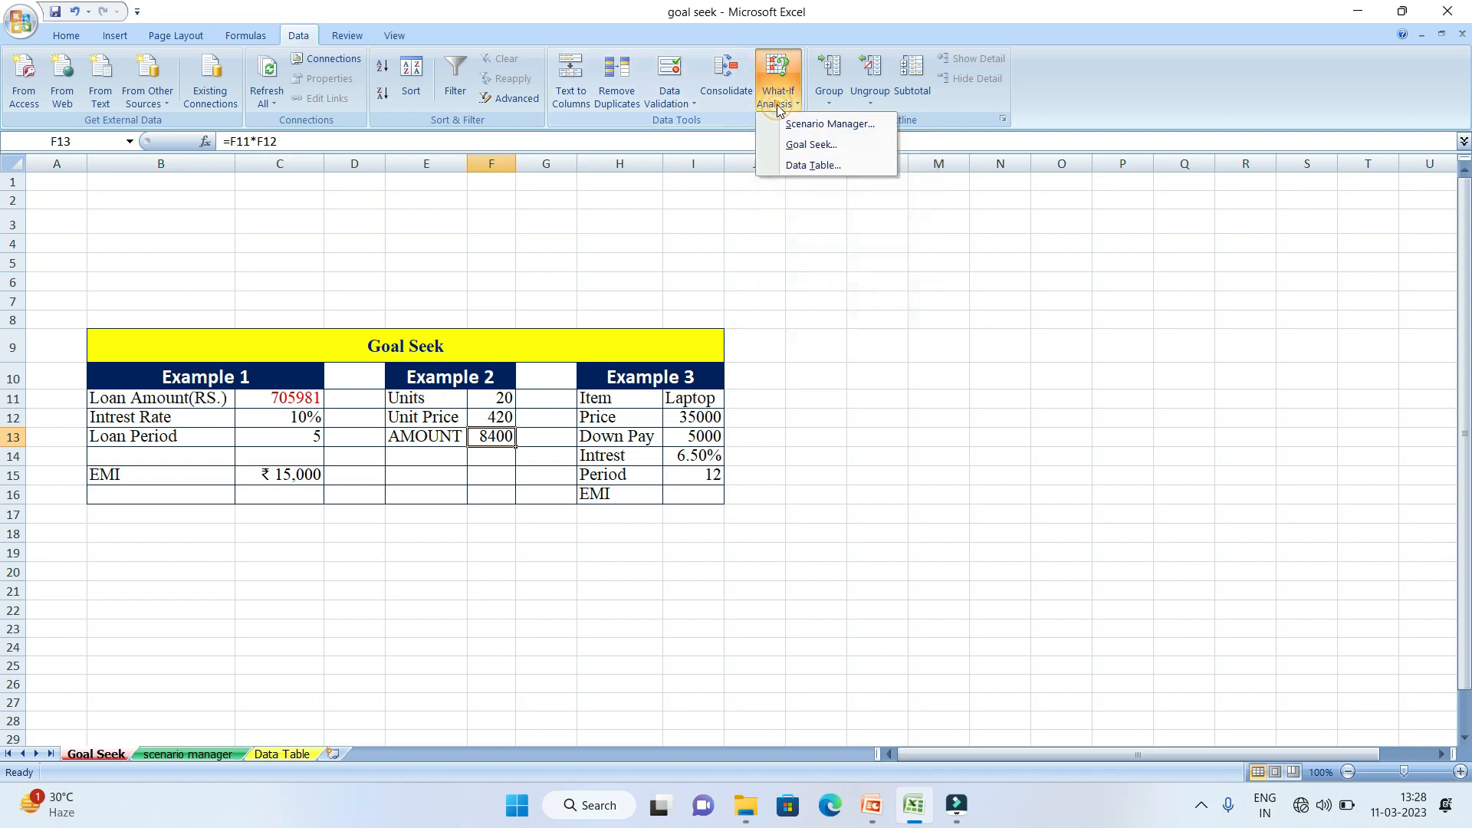
{"action": "left_click", "coordinate": [811, 145]}
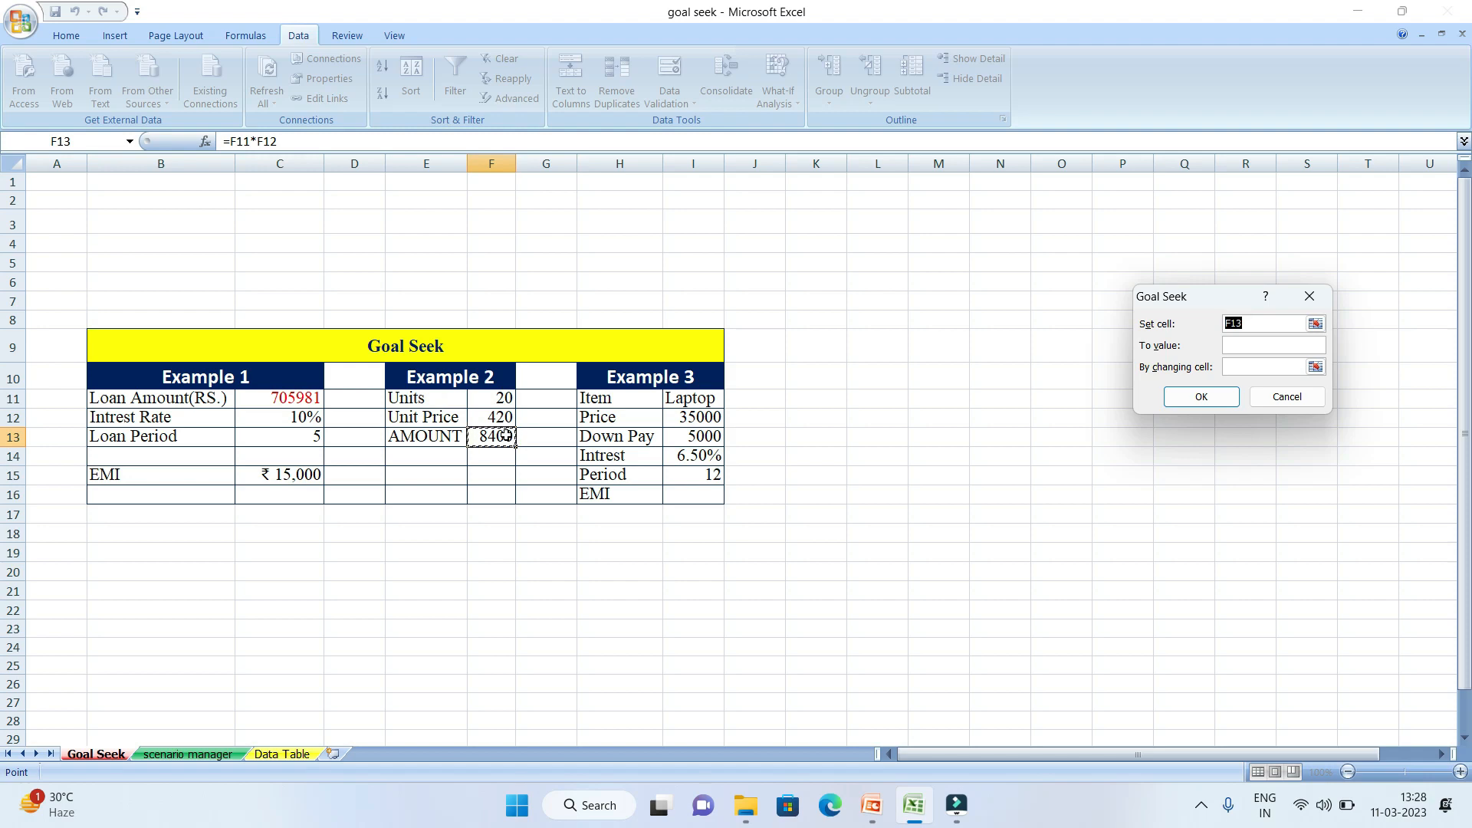
{"action": "left_click", "coordinate": [1244, 346]}
{"action": "type", "text": "10000"}
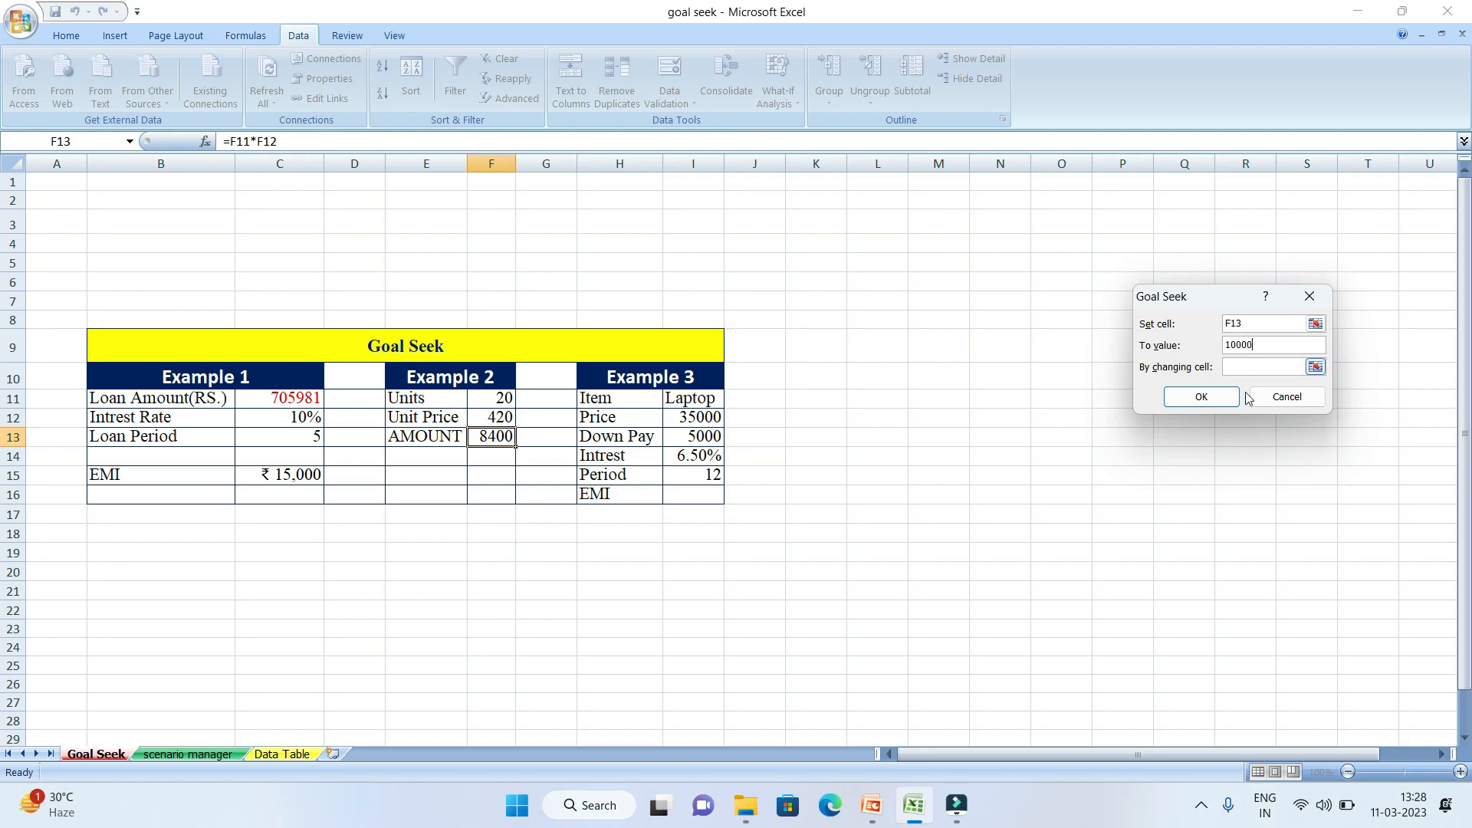
{"action": "left_click", "coordinate": [1315, 368]}
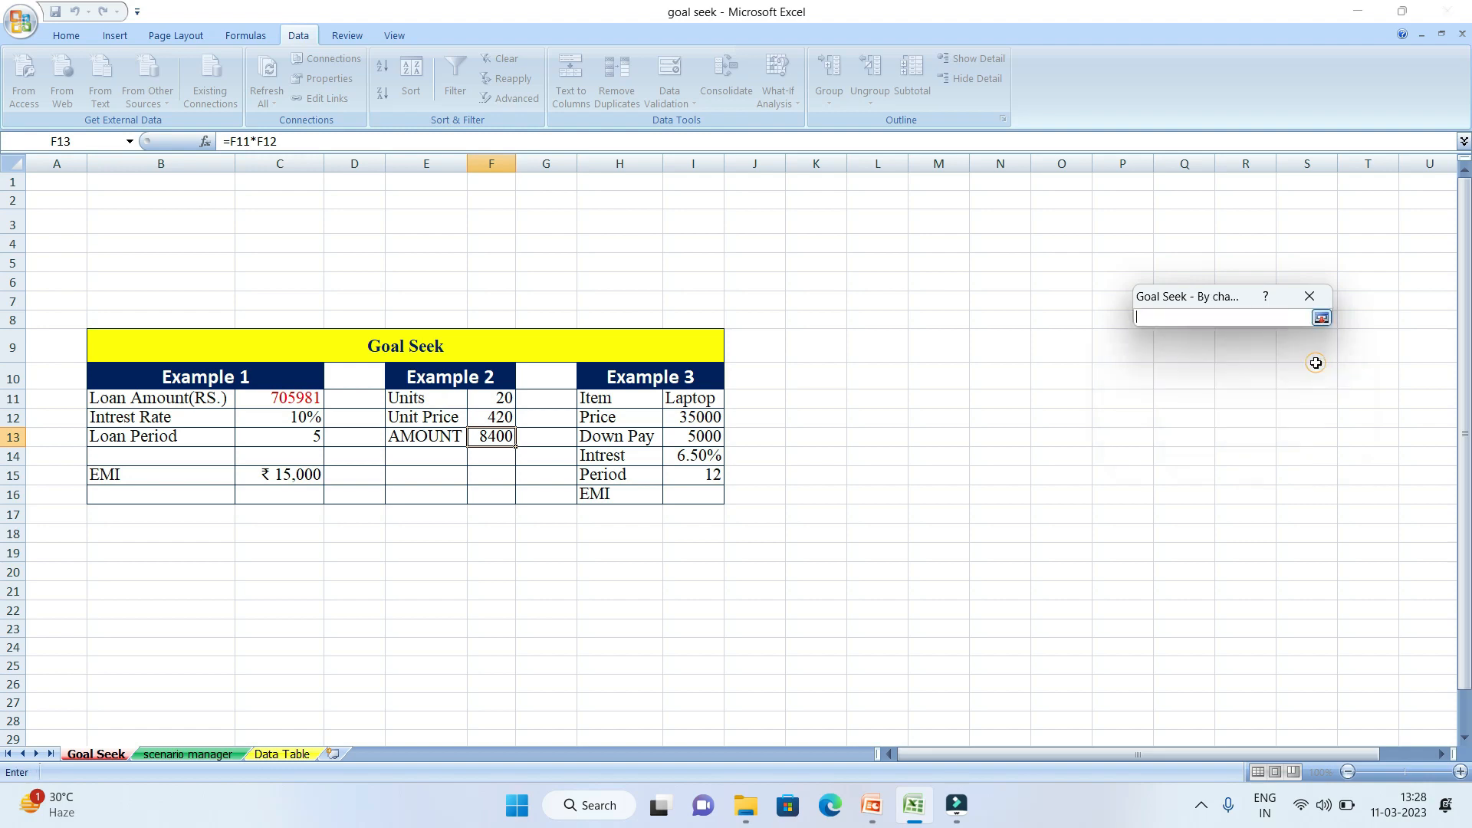
{"action": "left_click", "coordinate": [500, 396]}
{"action": "left_click", "coordinate": [1322, 317]}
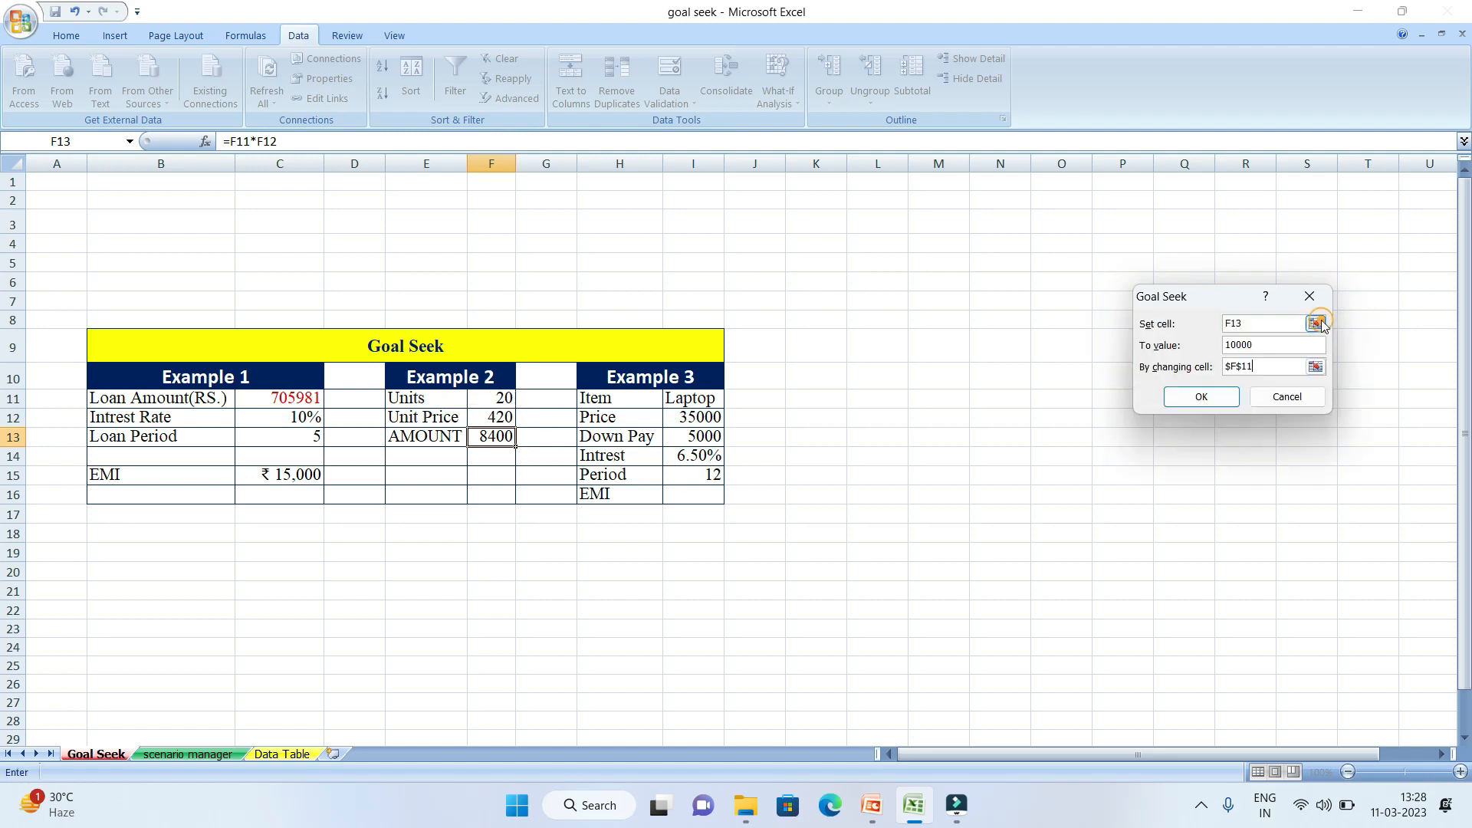
{"action": "left_click", "coordinate": [1211, 398]}
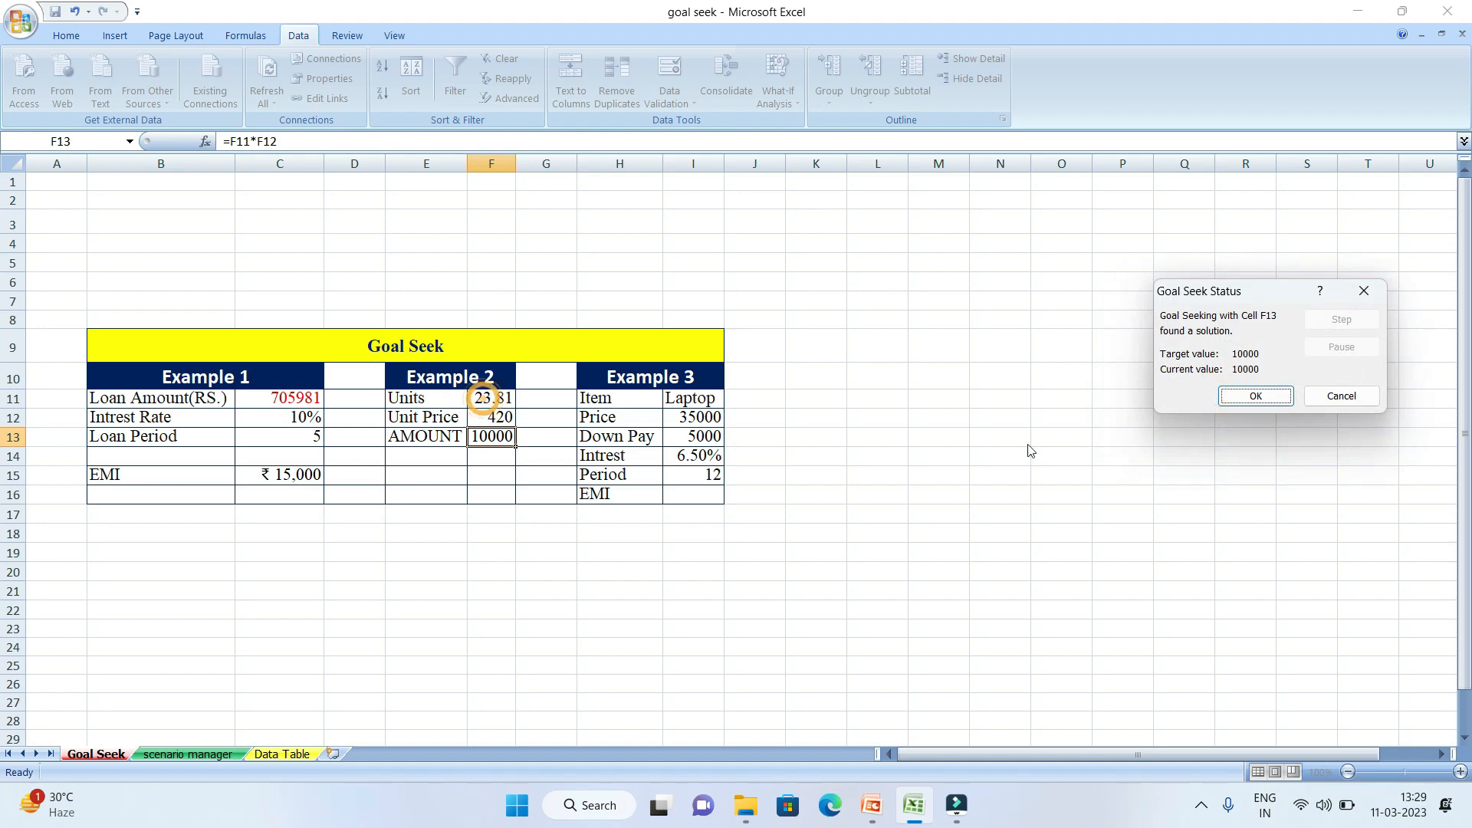
{"action": "left_click", "coordinate": [1256, 396]}
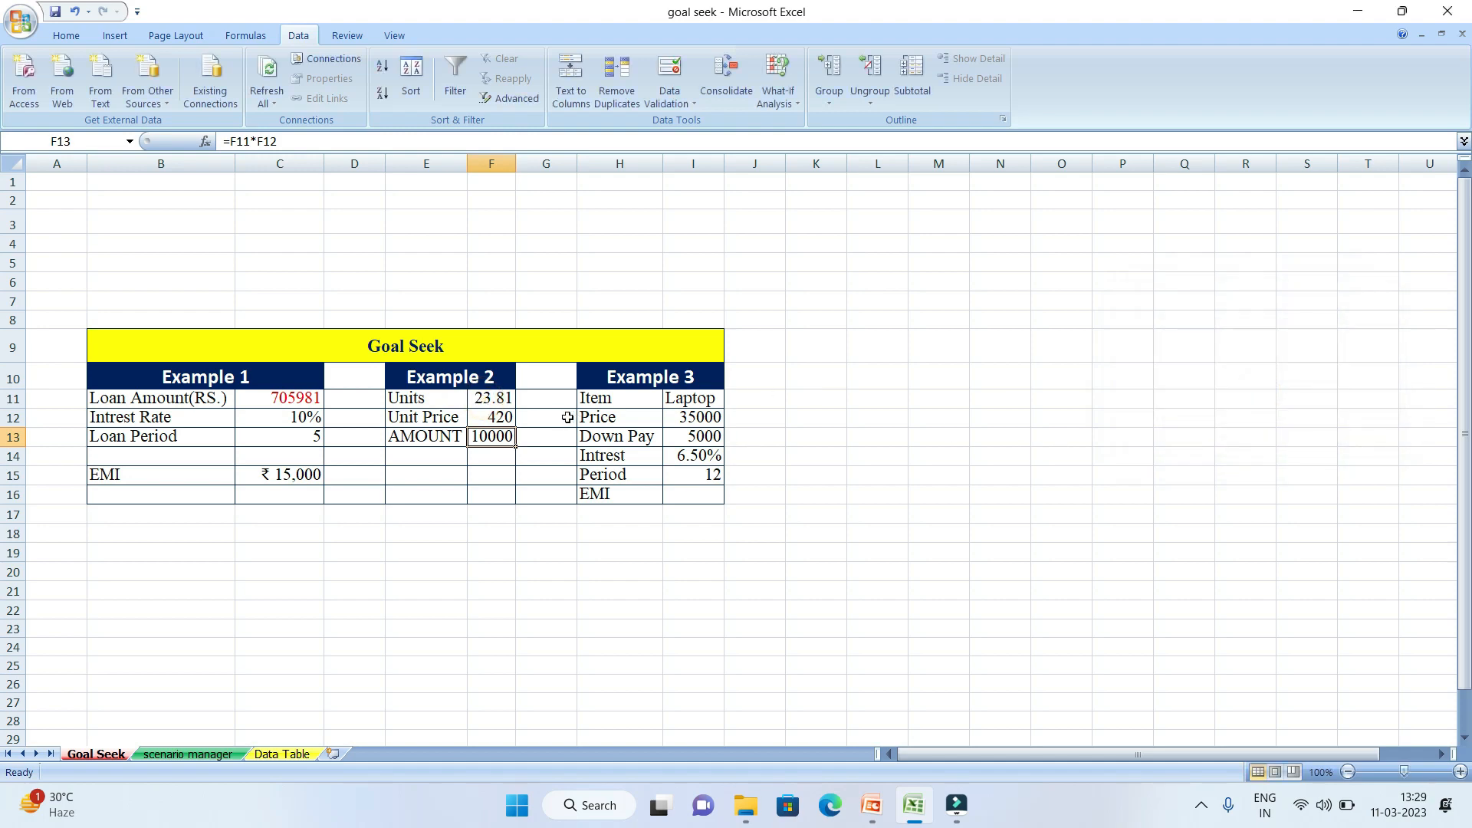
- Show F11's units with no decimals as 24, then return to PowerPoint's Data Table slide
{"action": "left_click", "coordinate": [484, 400]}
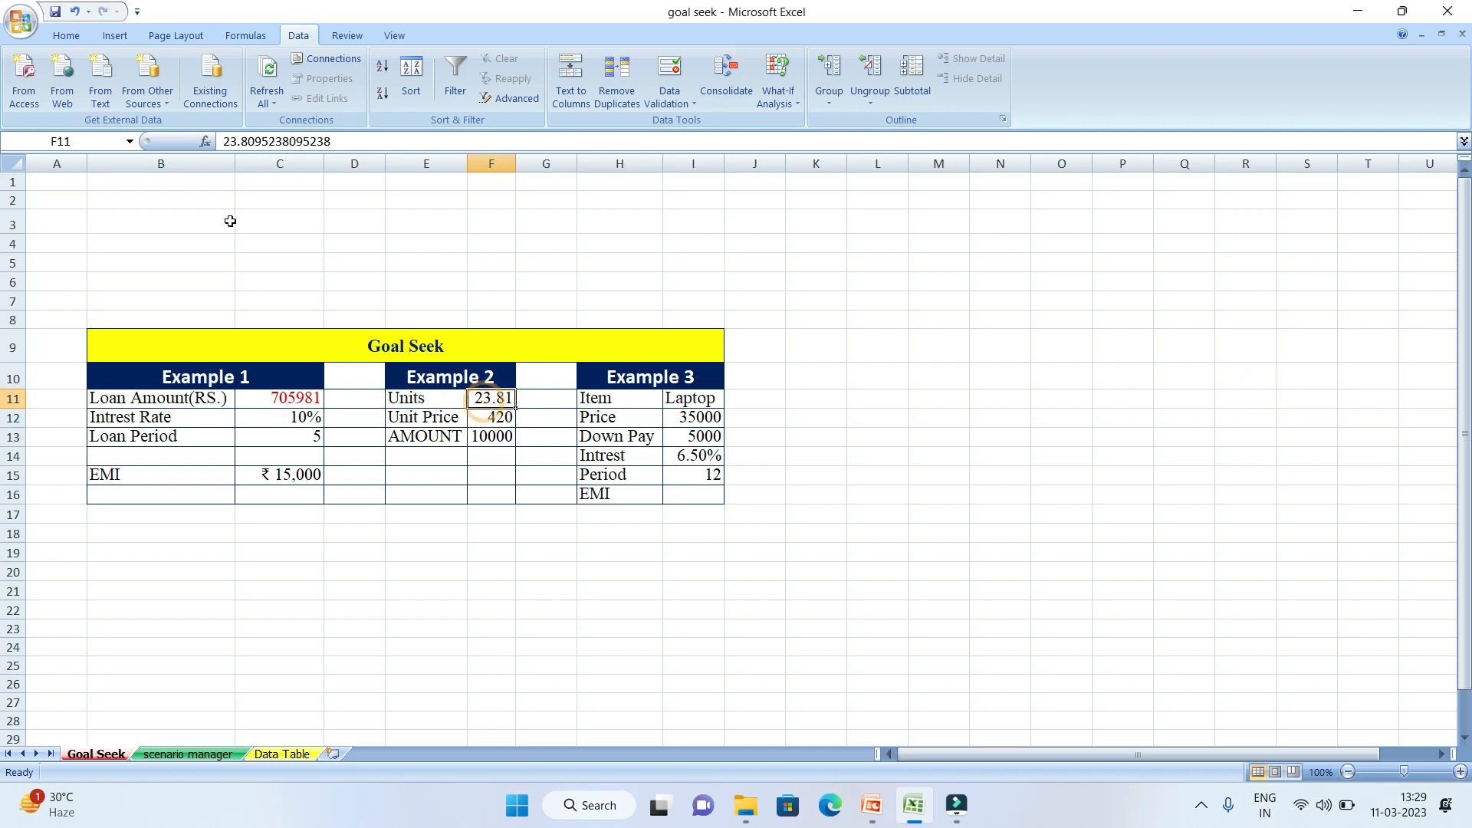
{"action": "left_click", "coordinate": [74, 36]}
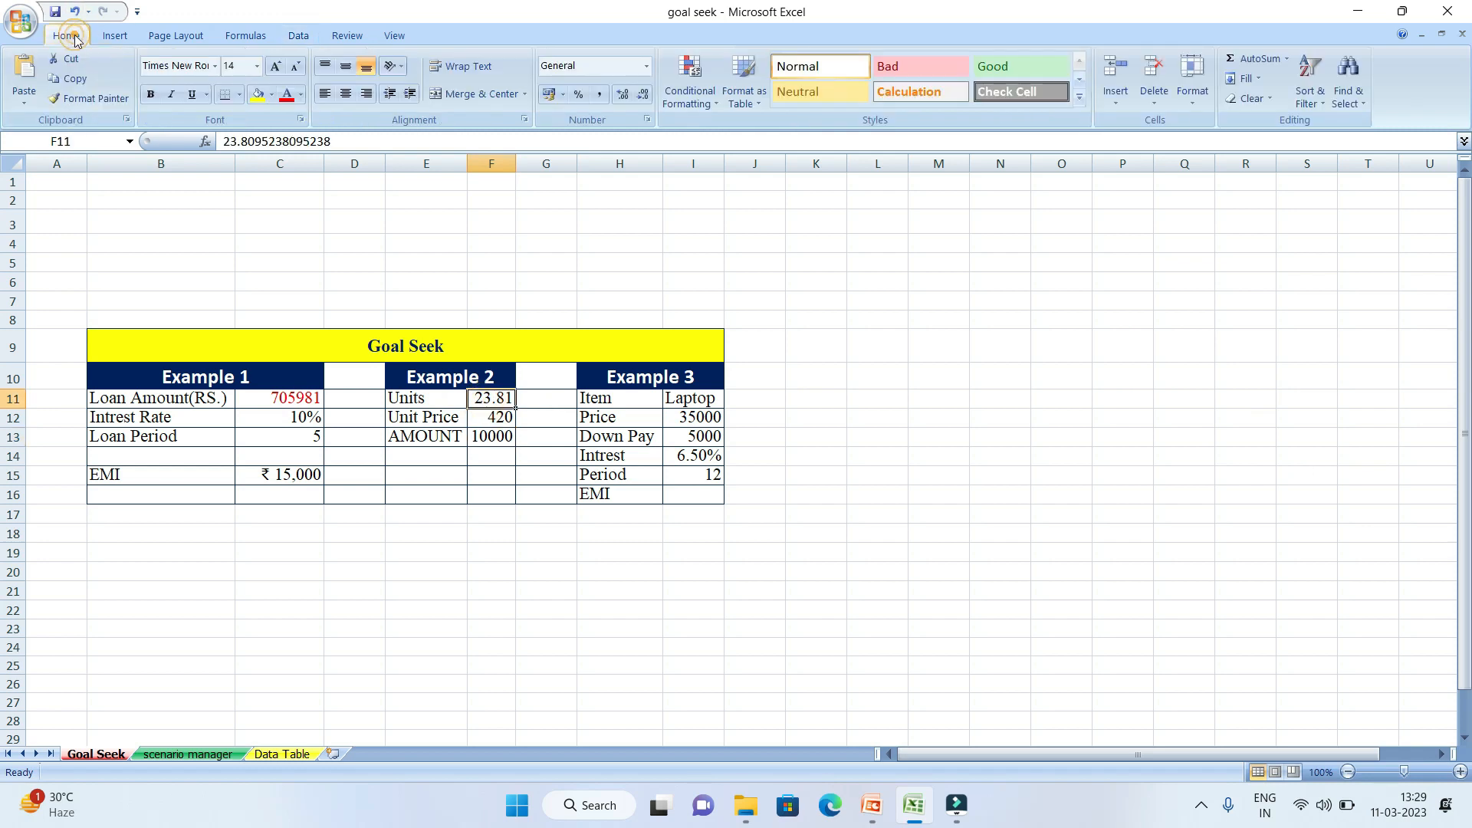
{"action": "left_click", "coordinate": [646, 95]}
{"action": "left_click", "coordinate": [647, 95]}
{"action": "left_click", "coordinate": [487, 436]}
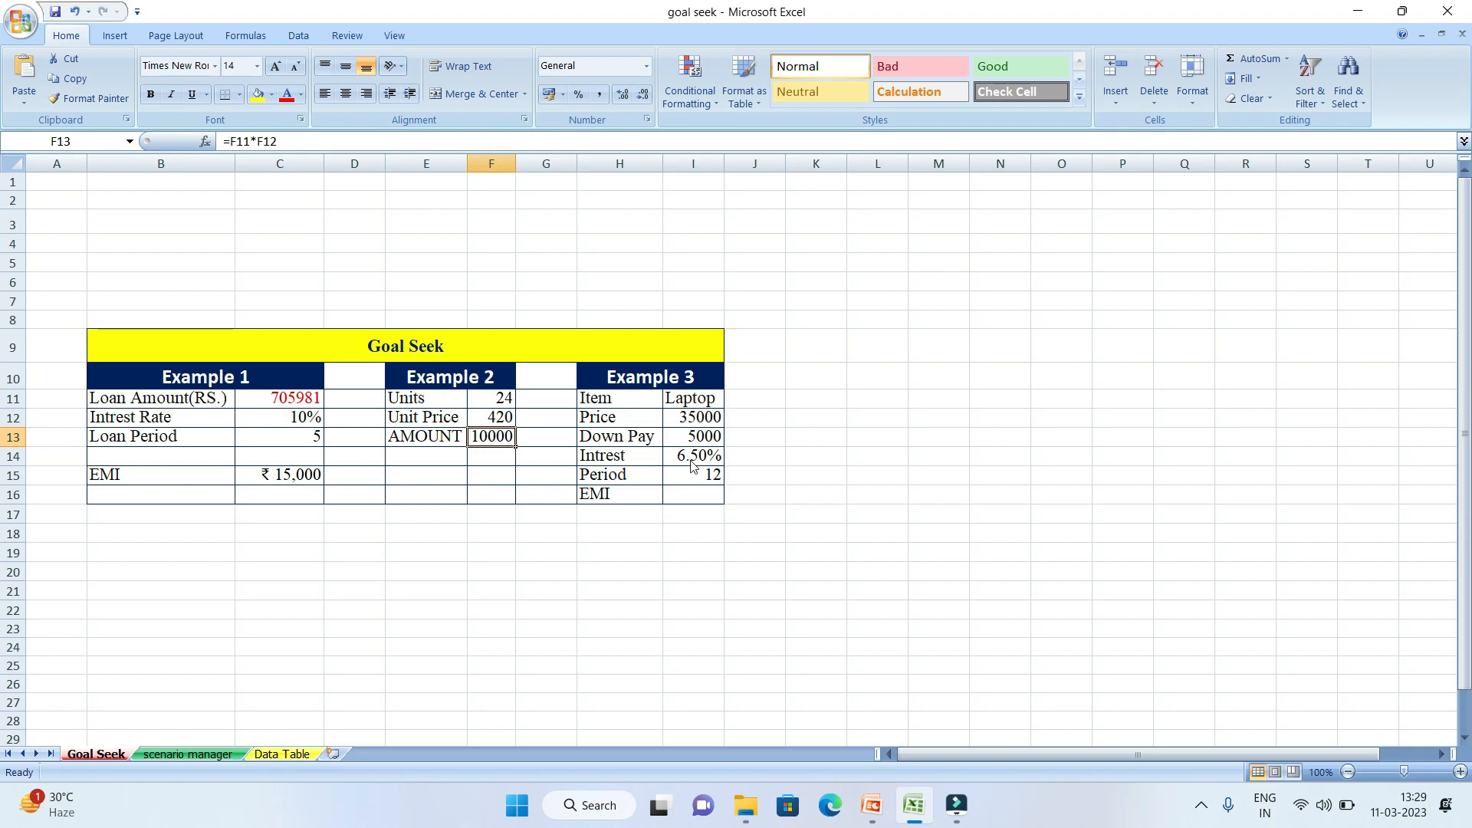
{"action": "left_click", "coordinate": [871, 805]}
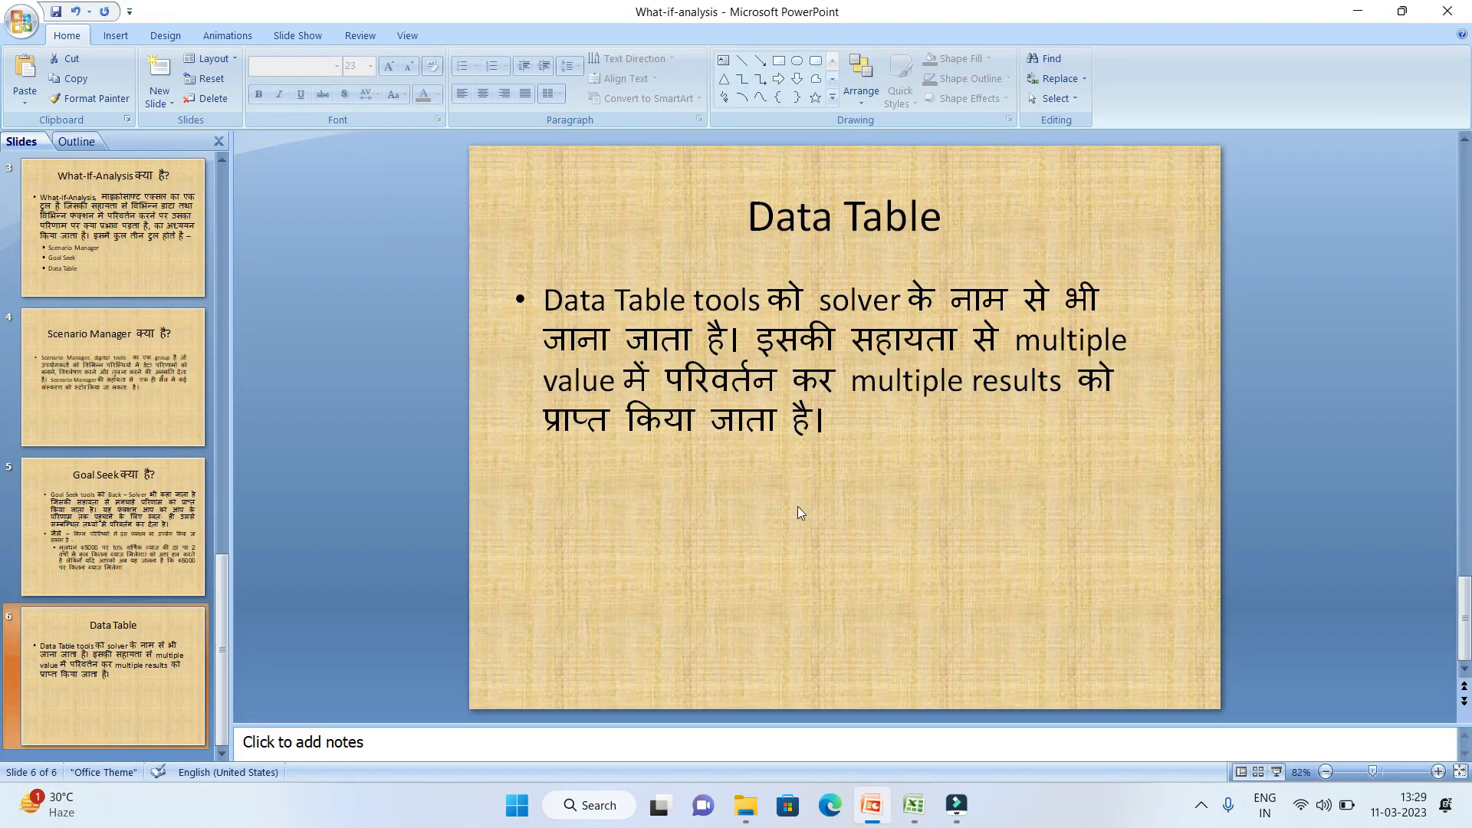
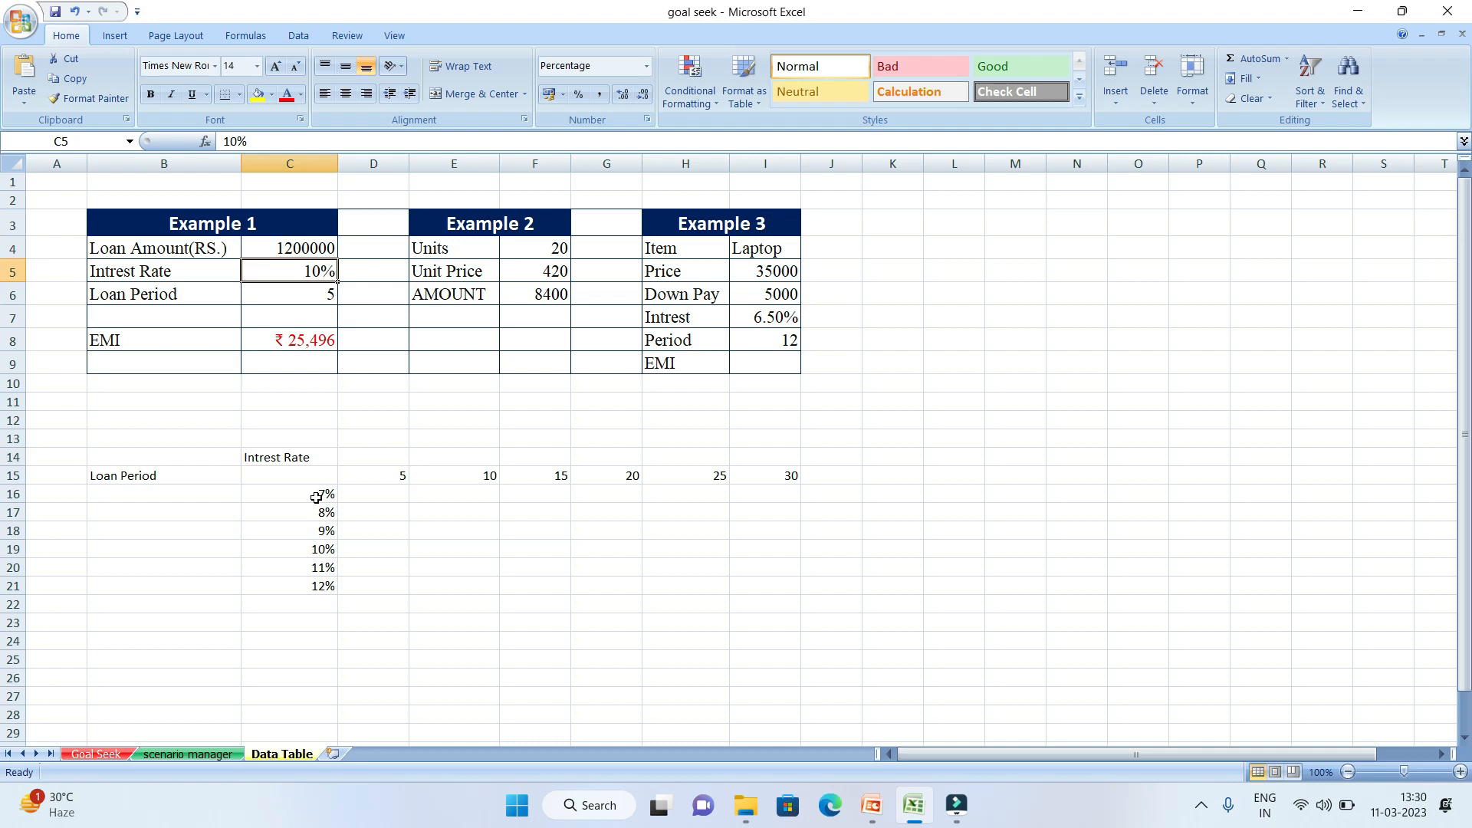
- Review the grid's 5–30 loan periods, 7%–12% rates and 1200000 loan amount, then select corner cell C15
{"action": "left_click", "coordinate": [322, 589]}
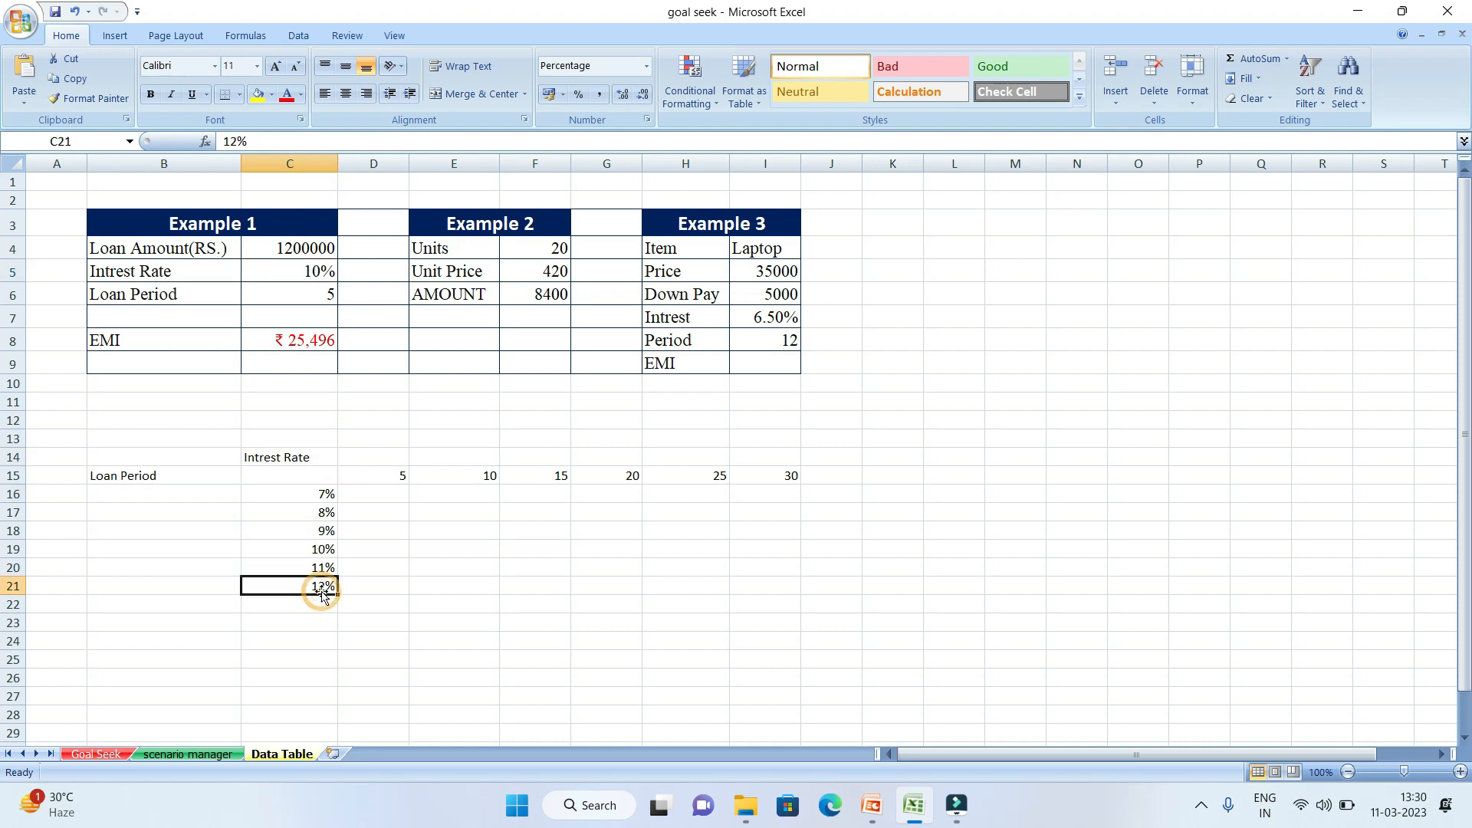
{"action": "left_click", "coordinate": [183, 478]}
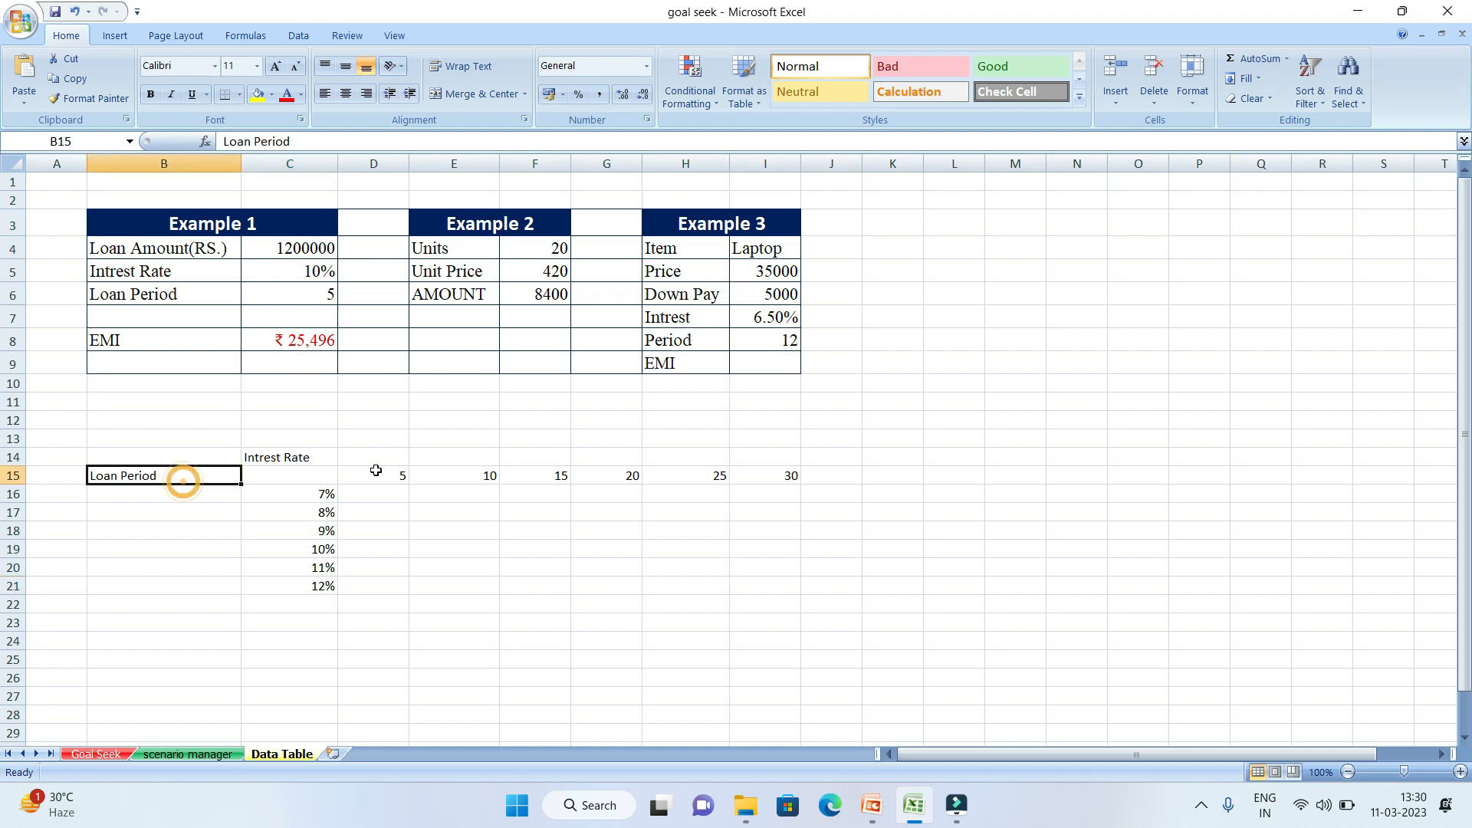
{"action": "left_click", "coordinate": [399, 478]}
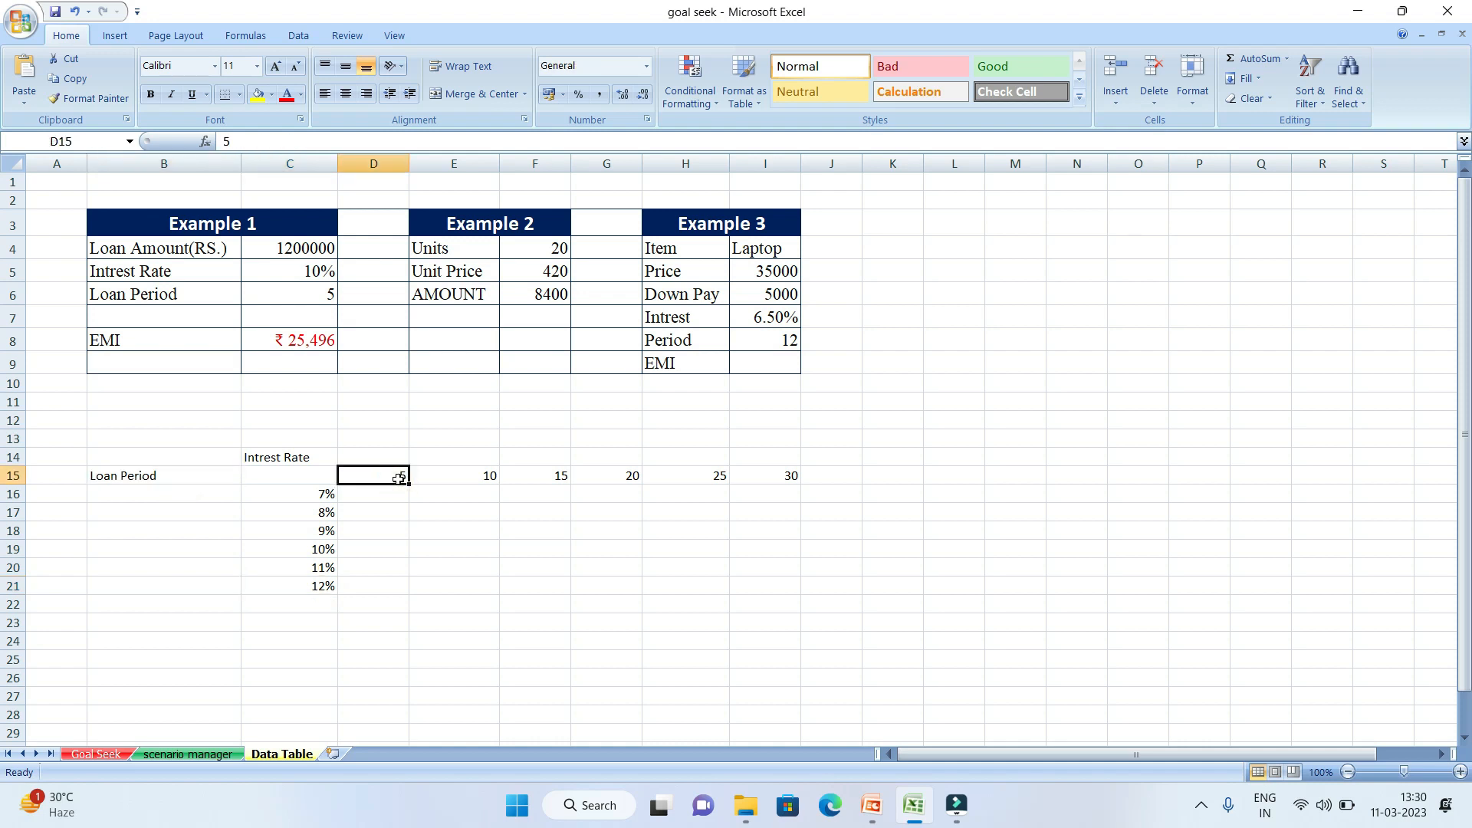
{"action": "left_click", "coordinate": [310, 257]}
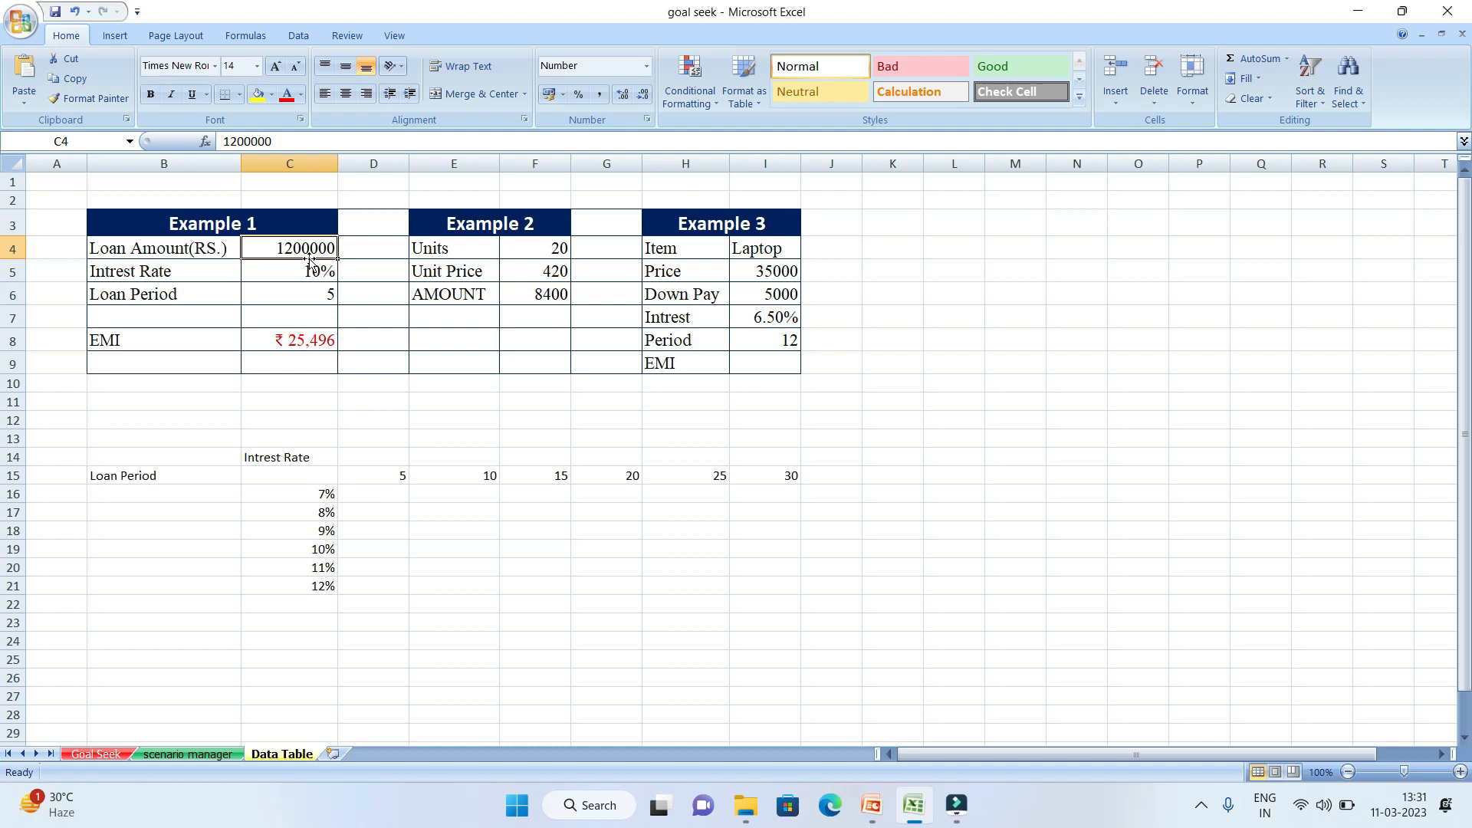
{"action": "left_click", "coordinate": [295, 476]}
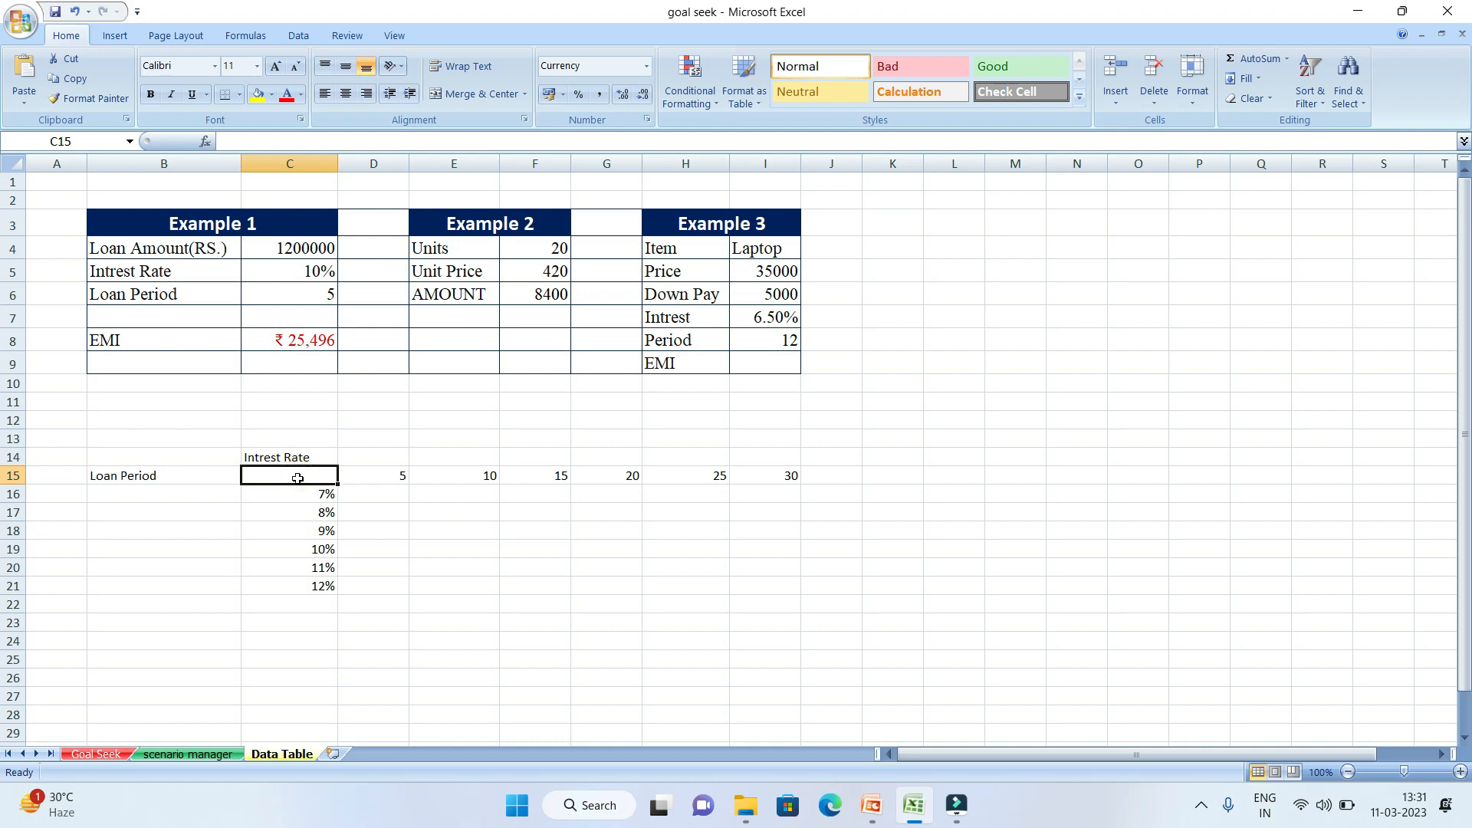
- Link corner cell C15 to the EMI in C8 with the formula =C8
{"action": "type", "text": "="}
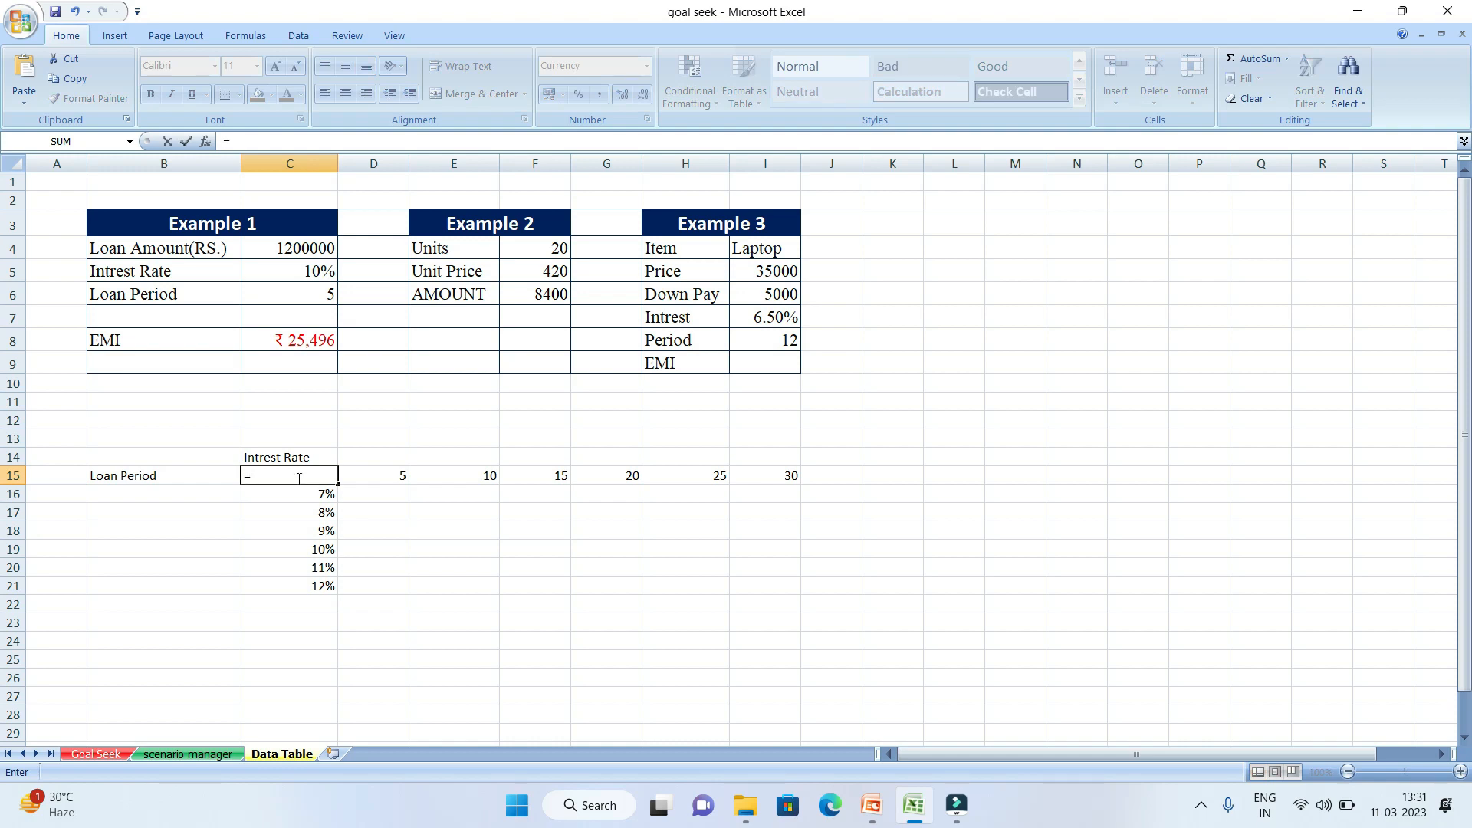
{"action": "left_click", "coordinate": [293, 339]}
{"action": "key", "text": "Return"}
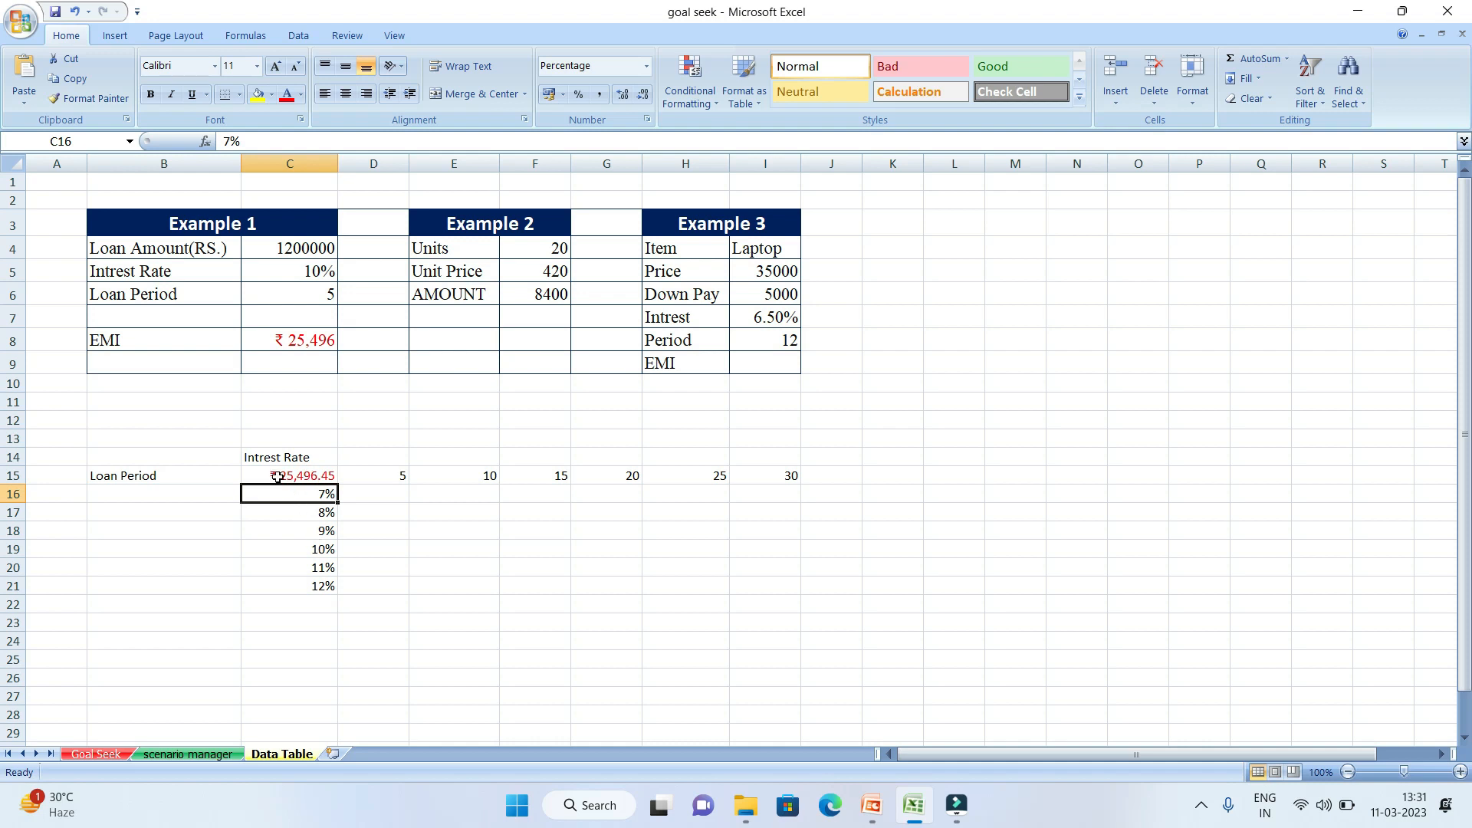
{"action": "left_click", "coordinate": [271, 457]}
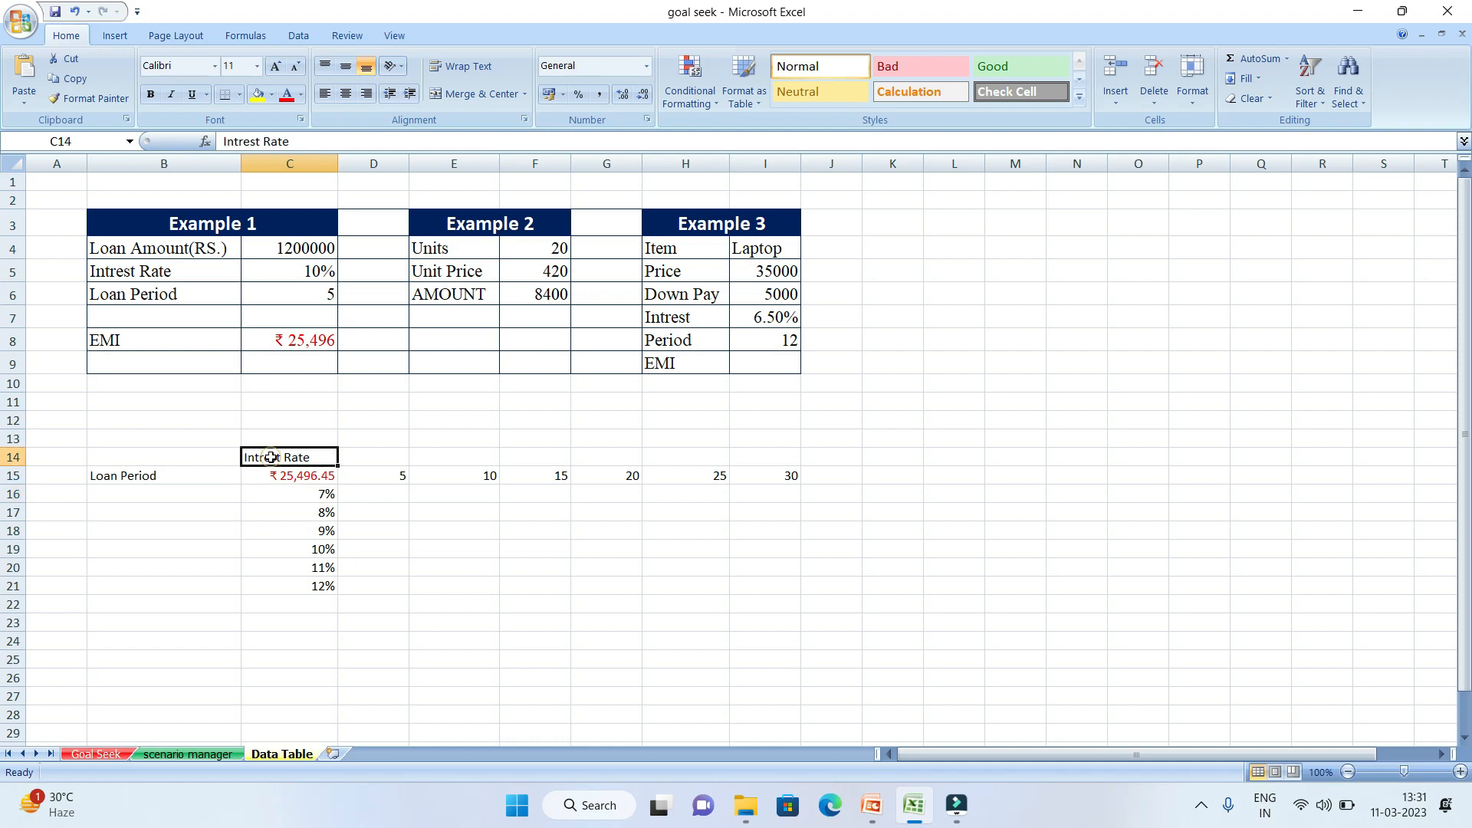
{"action": "left_click", "coordinate": [181, 476]}
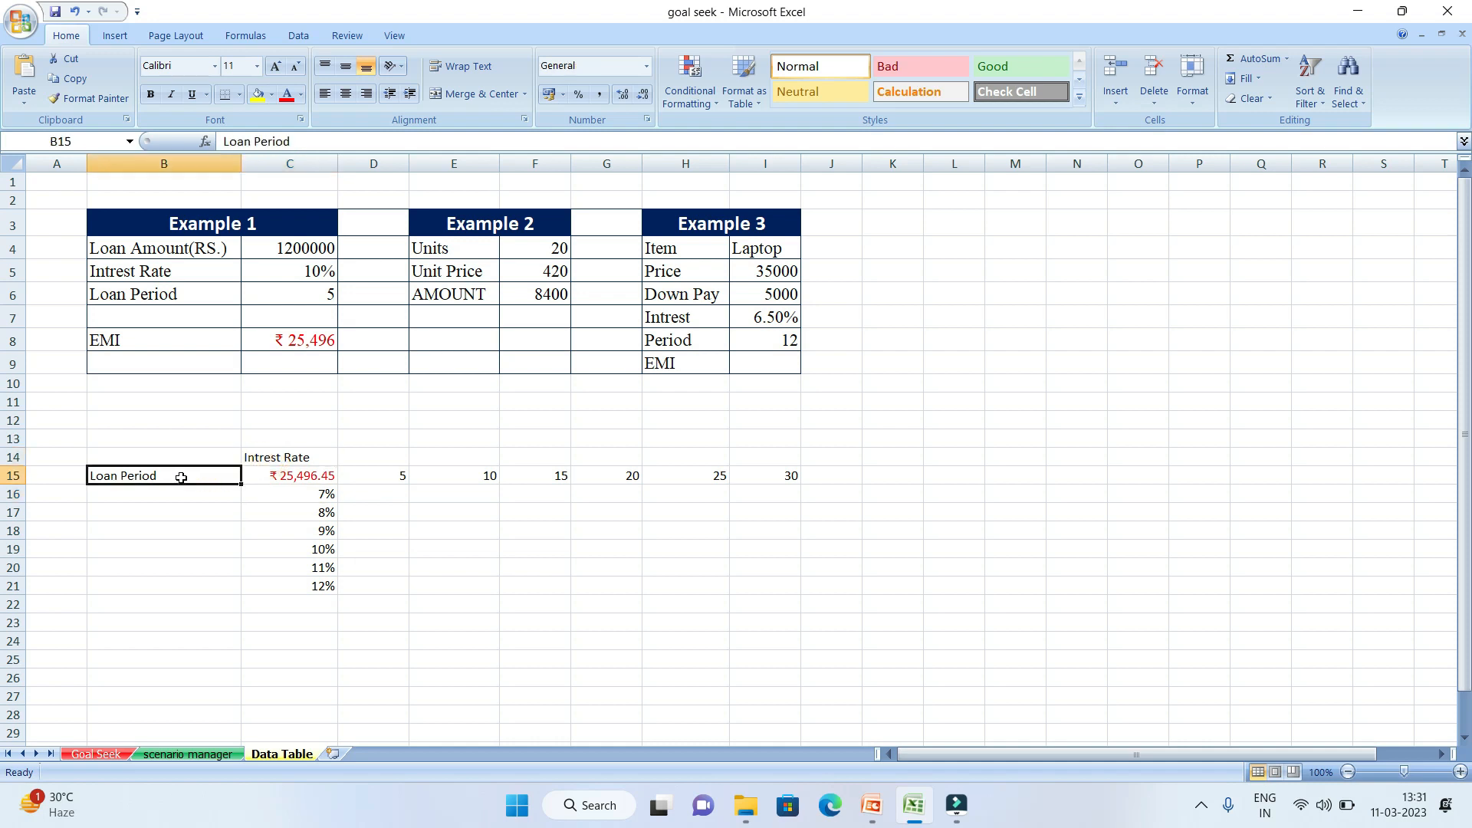
{"action": "left_click", "coordinate": [270, 475]}
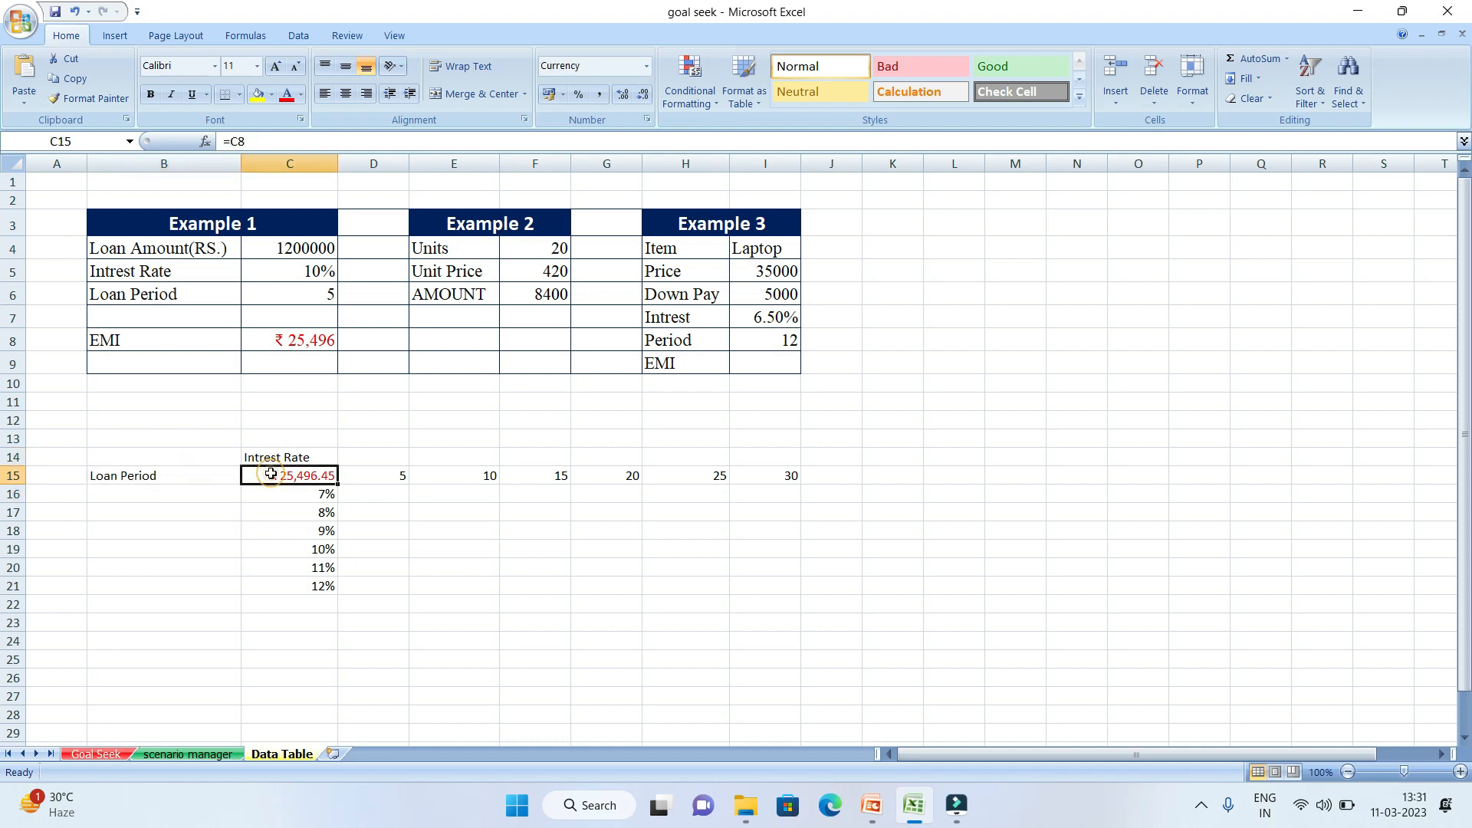
- Select the grid C15:I21, undoing an accidental move of the C15 value
{"action": "left_click_drag", "start_coordinate": [303, 467], "coordinate": [384, 549]}
{"action": "key", "text": "ctrl+z"}
{"action": "left_click", "coordinate": [430, 546]}
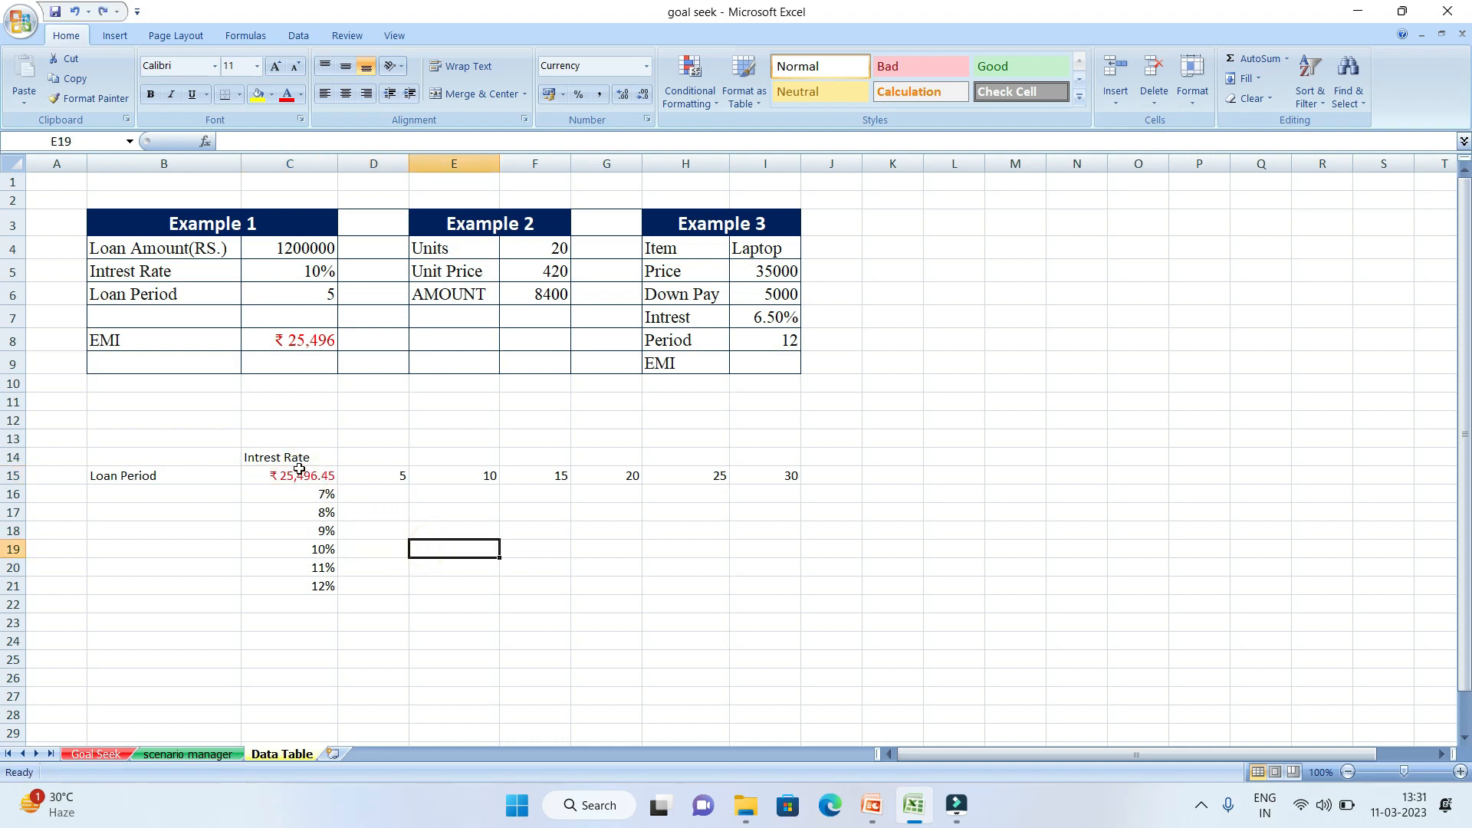
{"action": "left_click_drag", "start_coordinate": [299, 472], "coordinate": [757, 594]}
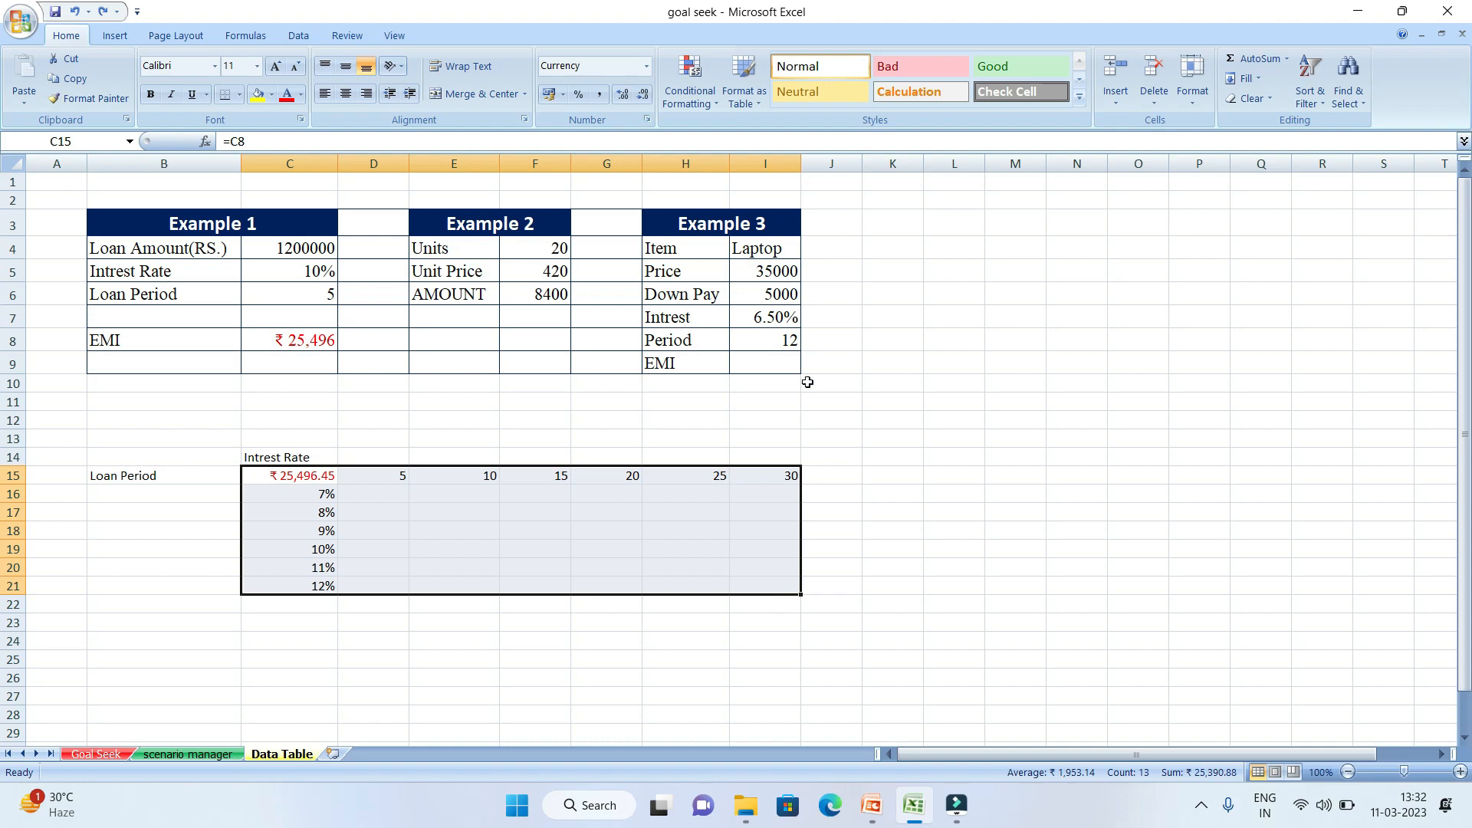
- Build a What-If Data Table over the grid with row input $C$5 and column input $C$6
{"action": "left_click", "coordinate": [298, 36]}
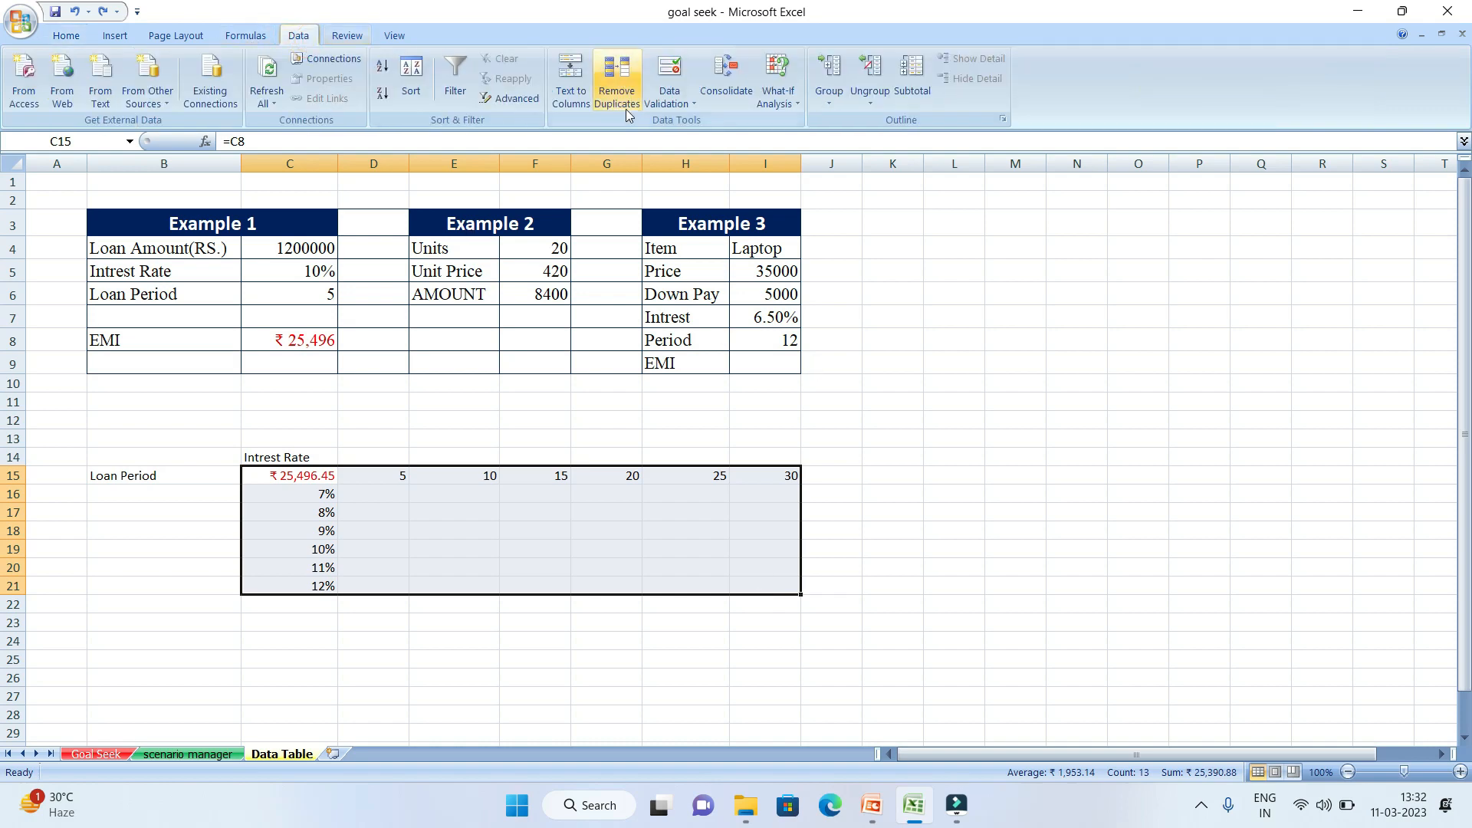
{"action": "left_click", "coordinate": [777, 112]}
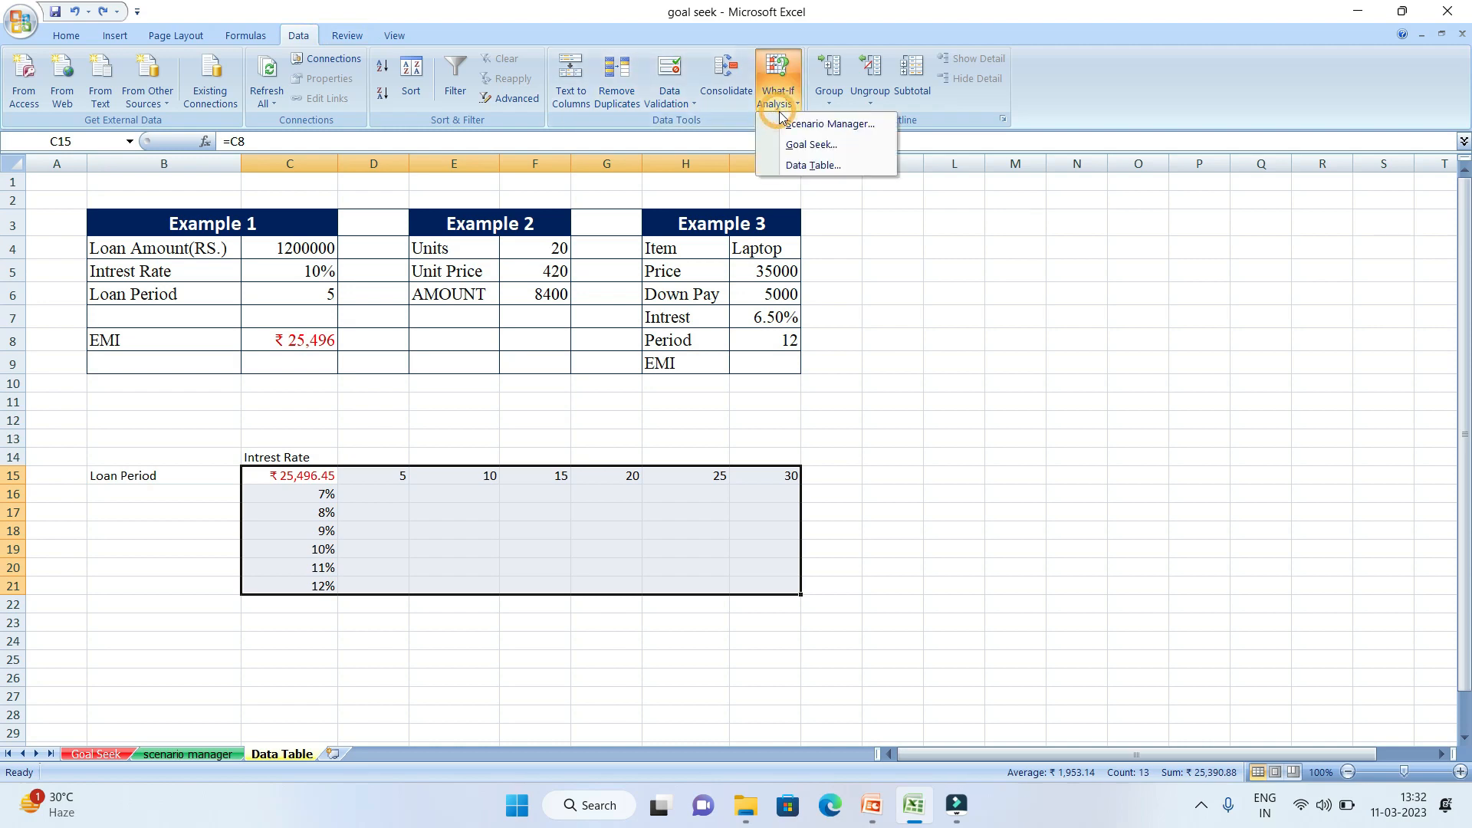
{"action": "left_click", "coordinate": [811, 167]}
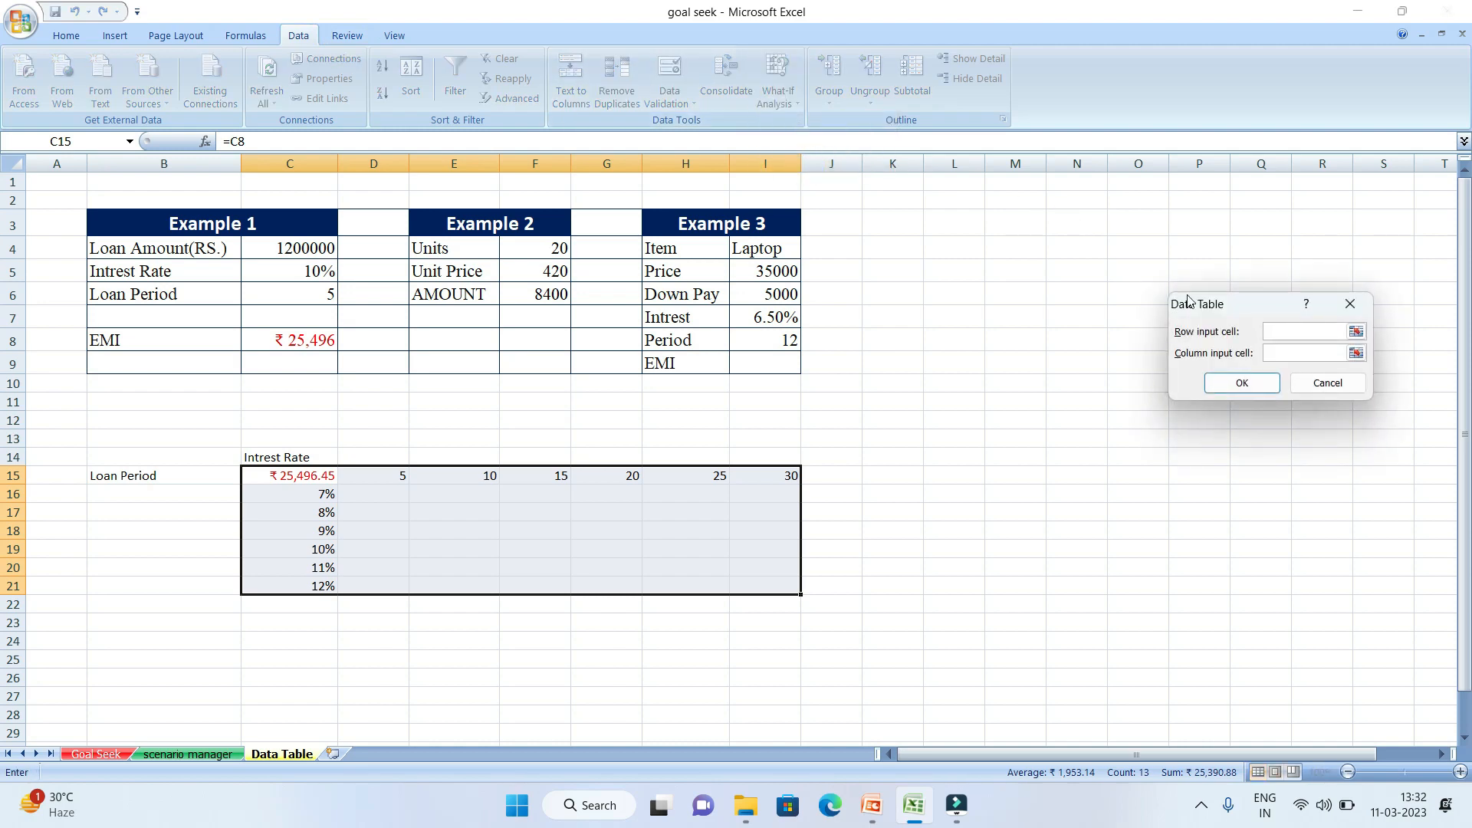
{"action": "left_click_drag", "start_coordinate": [1187, 299], "coordinate": [998, 337]}
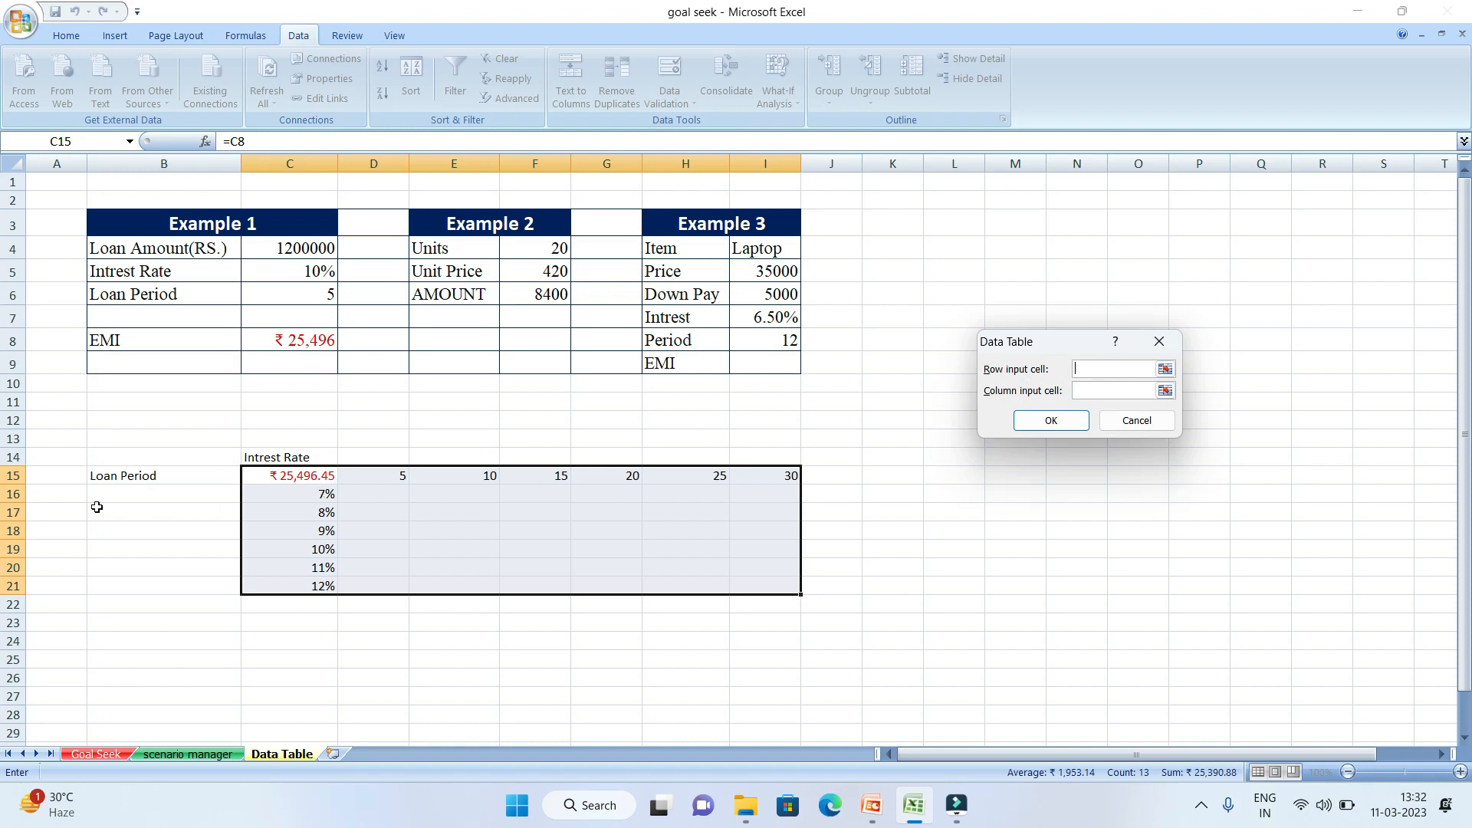
{"action": "left_click_drag", "start_coordinate": [13, 489], "coordinate": [14, 574]}
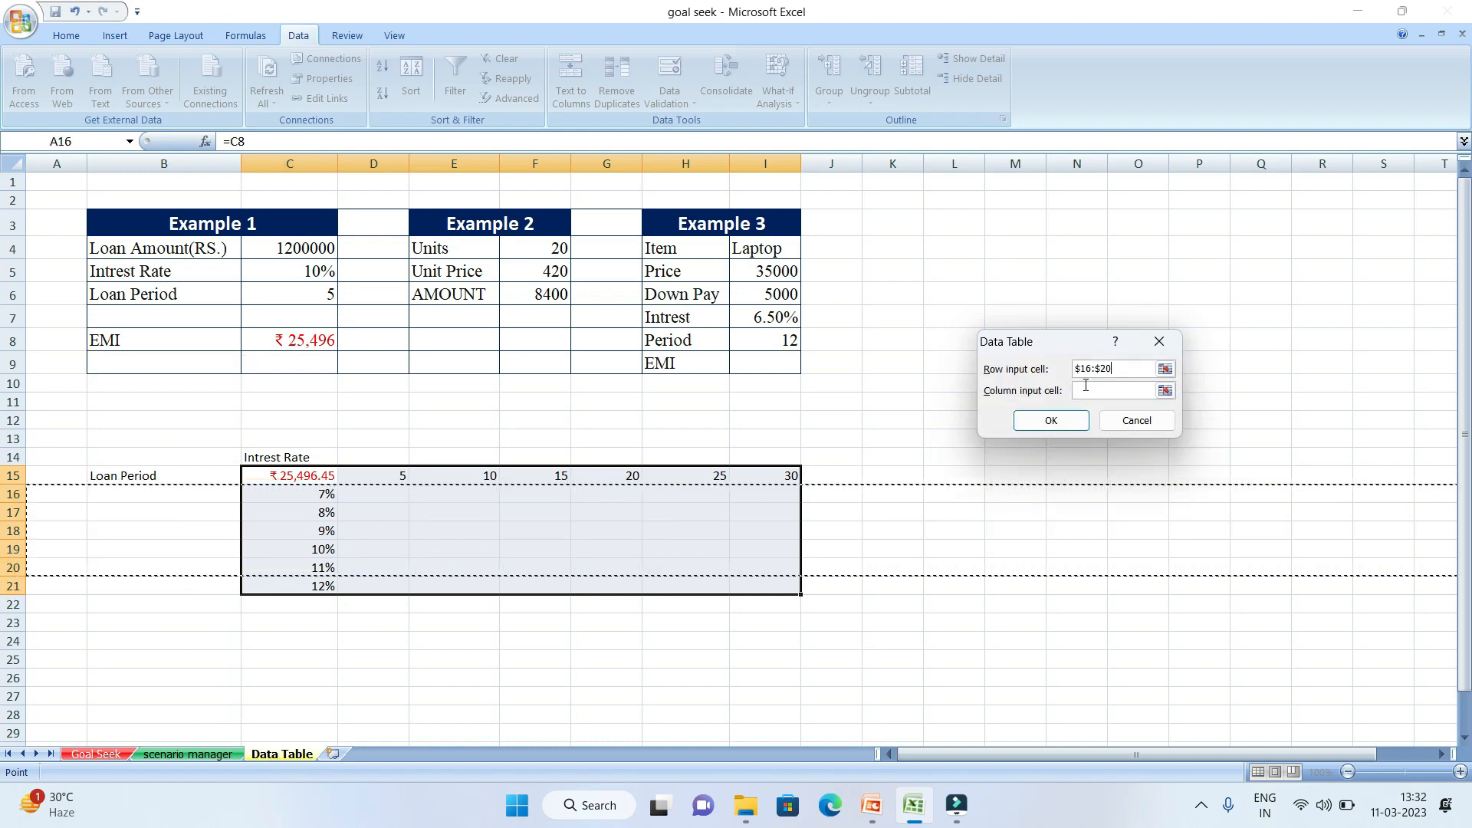
{"action": "left_click", "coordinate": [1124, 368]}
{"action": "key", "text": "BackSpace"}
{"action": "key", "text": "BackSpace"}
{"action": "left_click", "coordinate": [305, 276]}
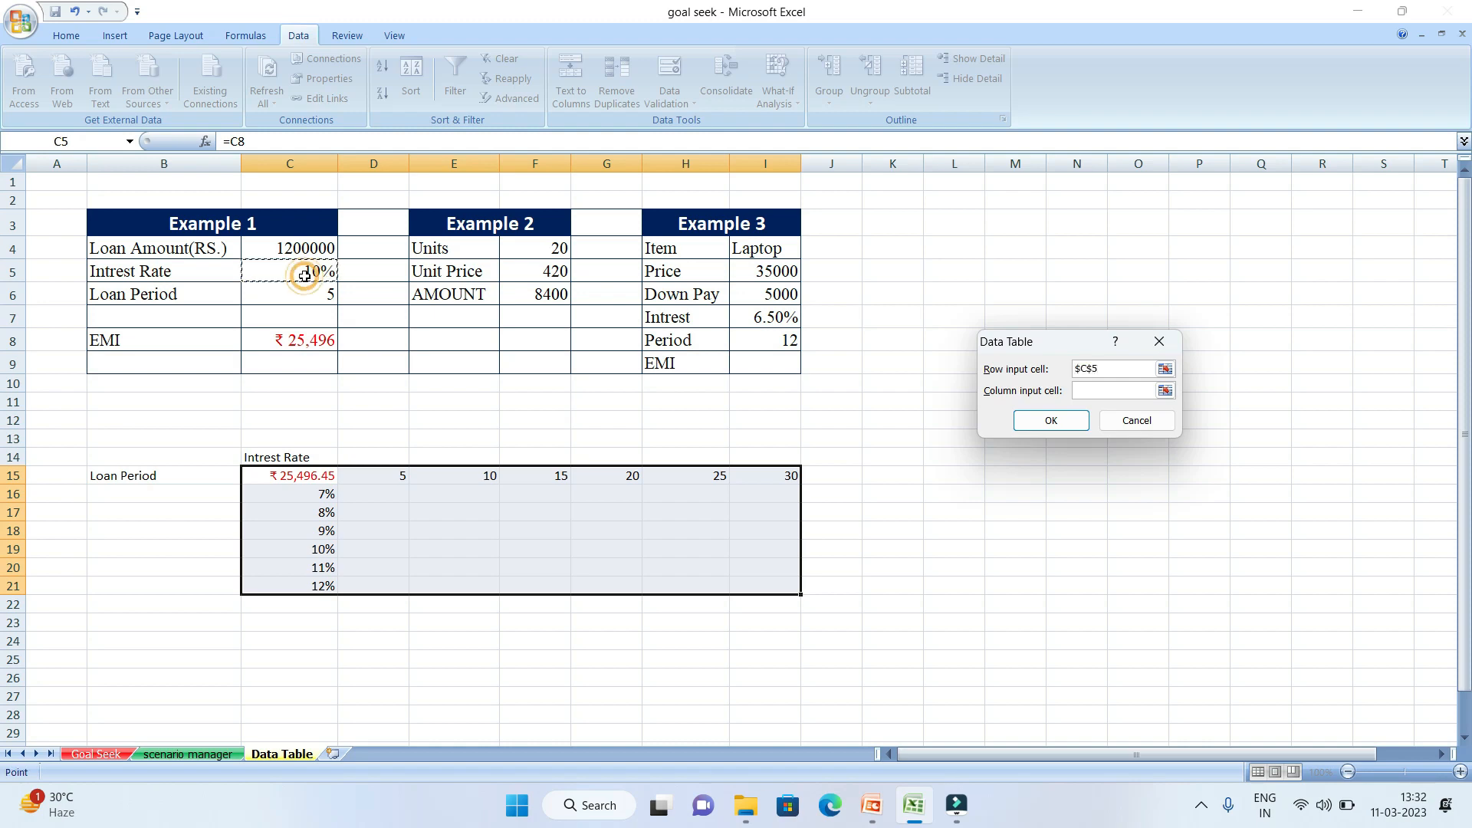
{"action": "left_click", "coordinate": [1081, 392]}
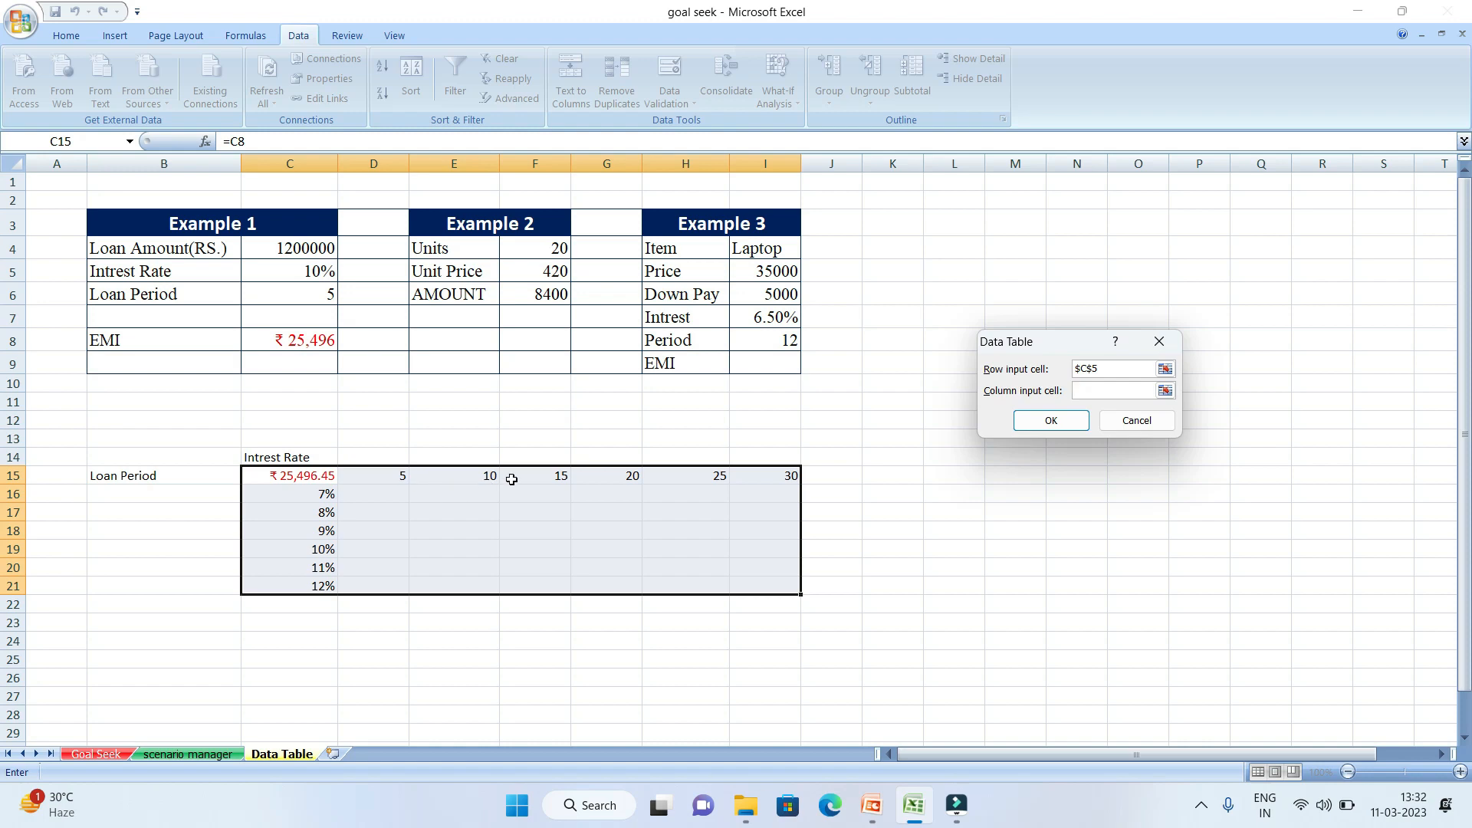
{"action": "left_click", "coordinate": [327, 292]}
{"action": "left_click", "coordinate": [1048, 423]}
{"action": "left_click", "coordinate": [885, 660]}
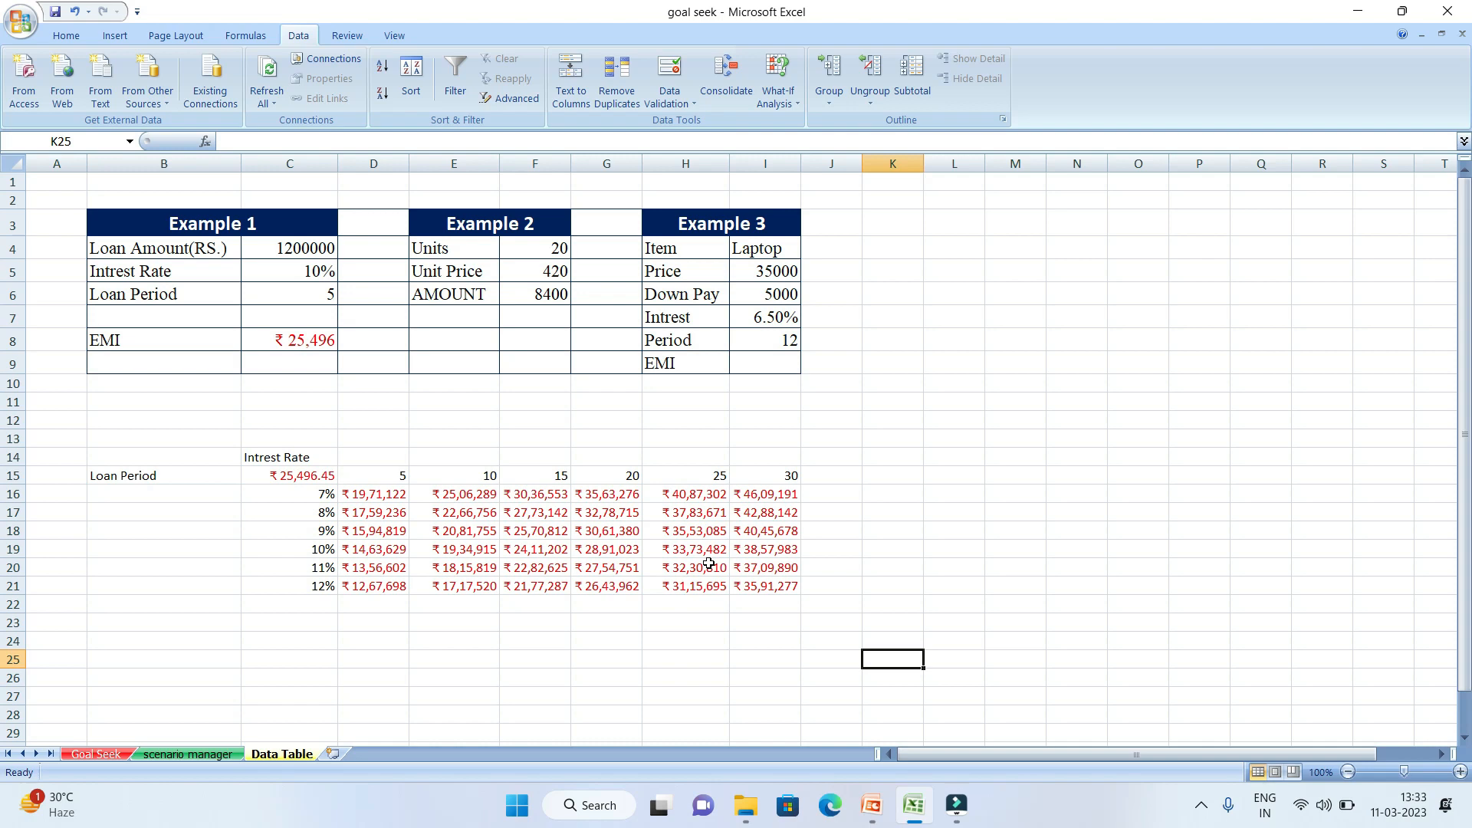
{"action": "left_click", "coordinate": [400, 472]}
{"action": "left_click_drag", "start_coordinate": [316, 502], "coordinate": [467, 483]}
{"action": "left_click", "coordinate": [473, 546]}
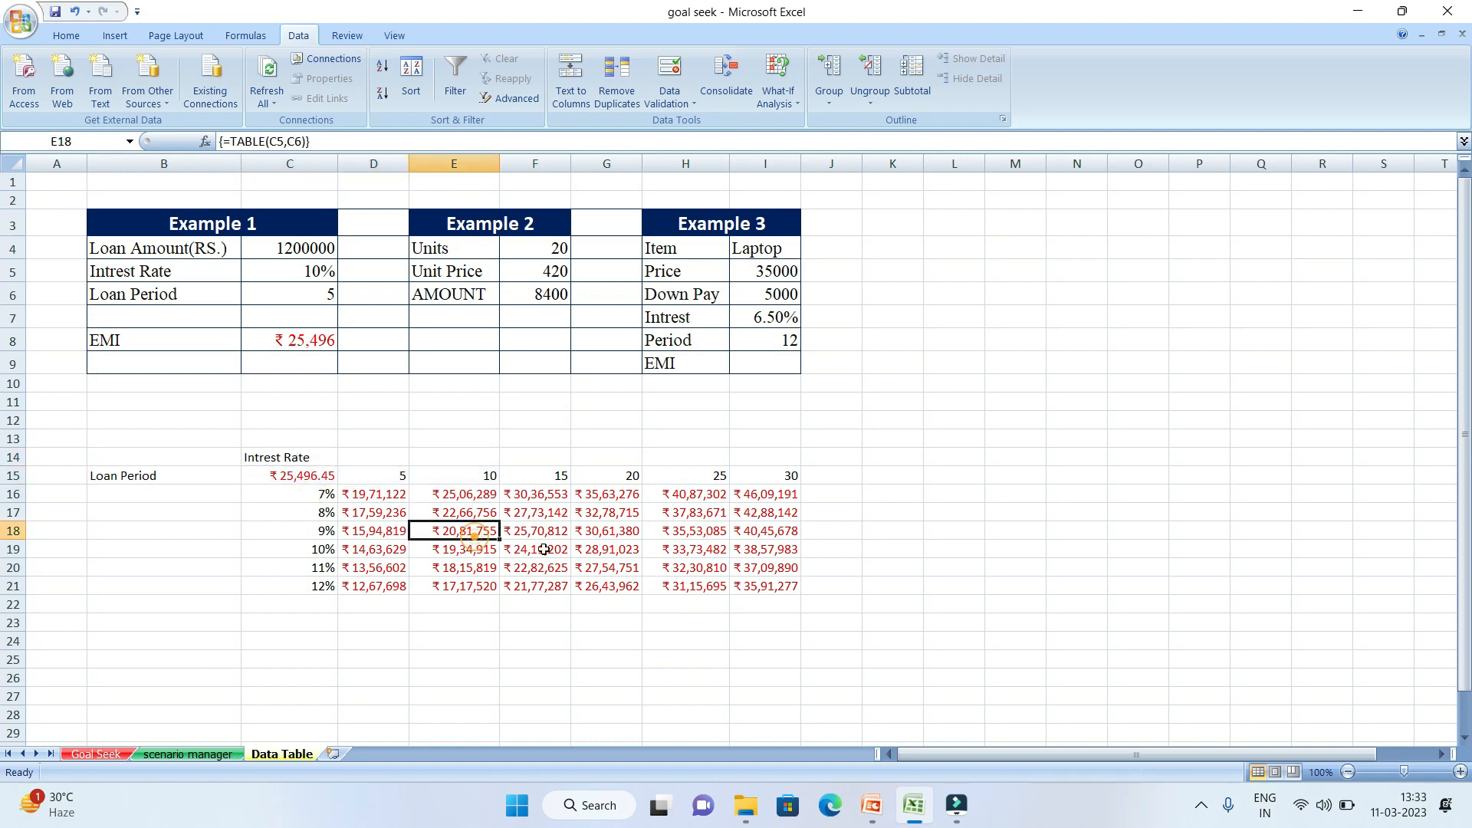
{"action": "left_click", "coordinate": [566, 553]}
{"action": "left_click", "coordinate": [673, 551]}
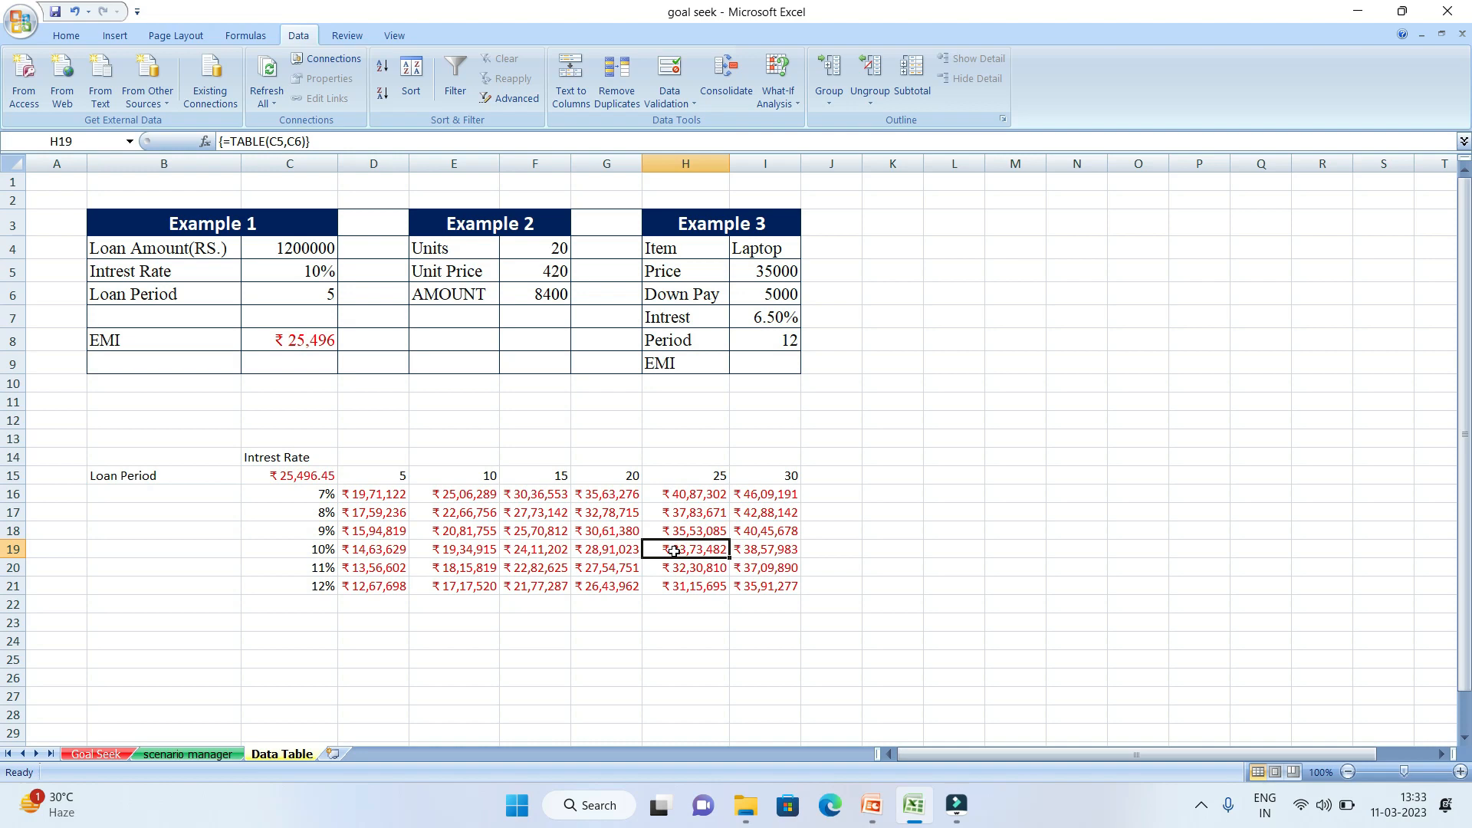
{"action": "left_click", "coordinate": [920, 565]}
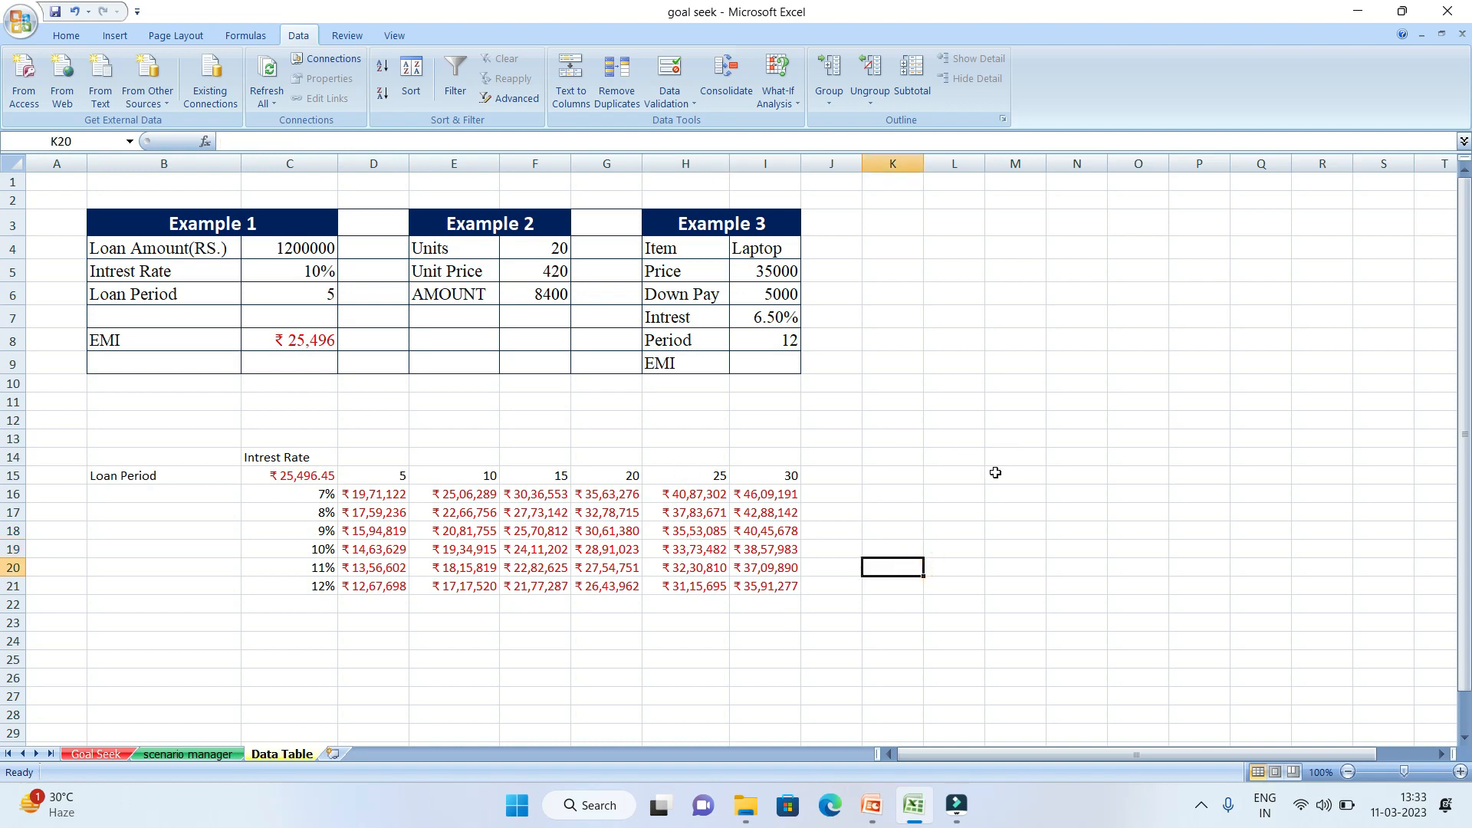
{"action": "left_click", "coordinate": [943, 477]}
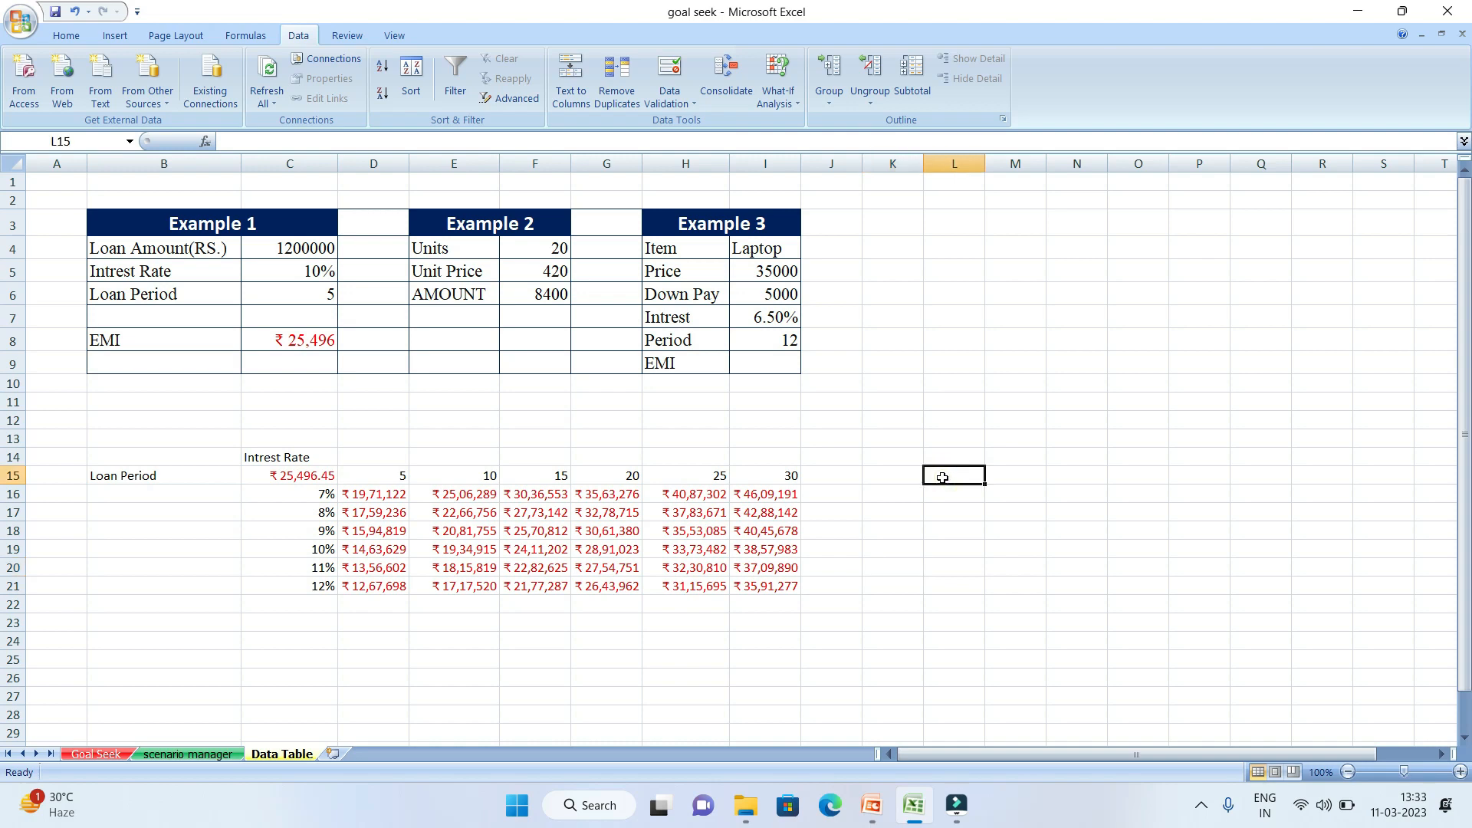
{"action": "left_click", "coordinate": [480, 218]}
{"action": "left_click_drag", "start_coordinate": [494, 246], "coordinate": [527, 295]}
{"action": "left_click", "coordinate": [528, 295]}
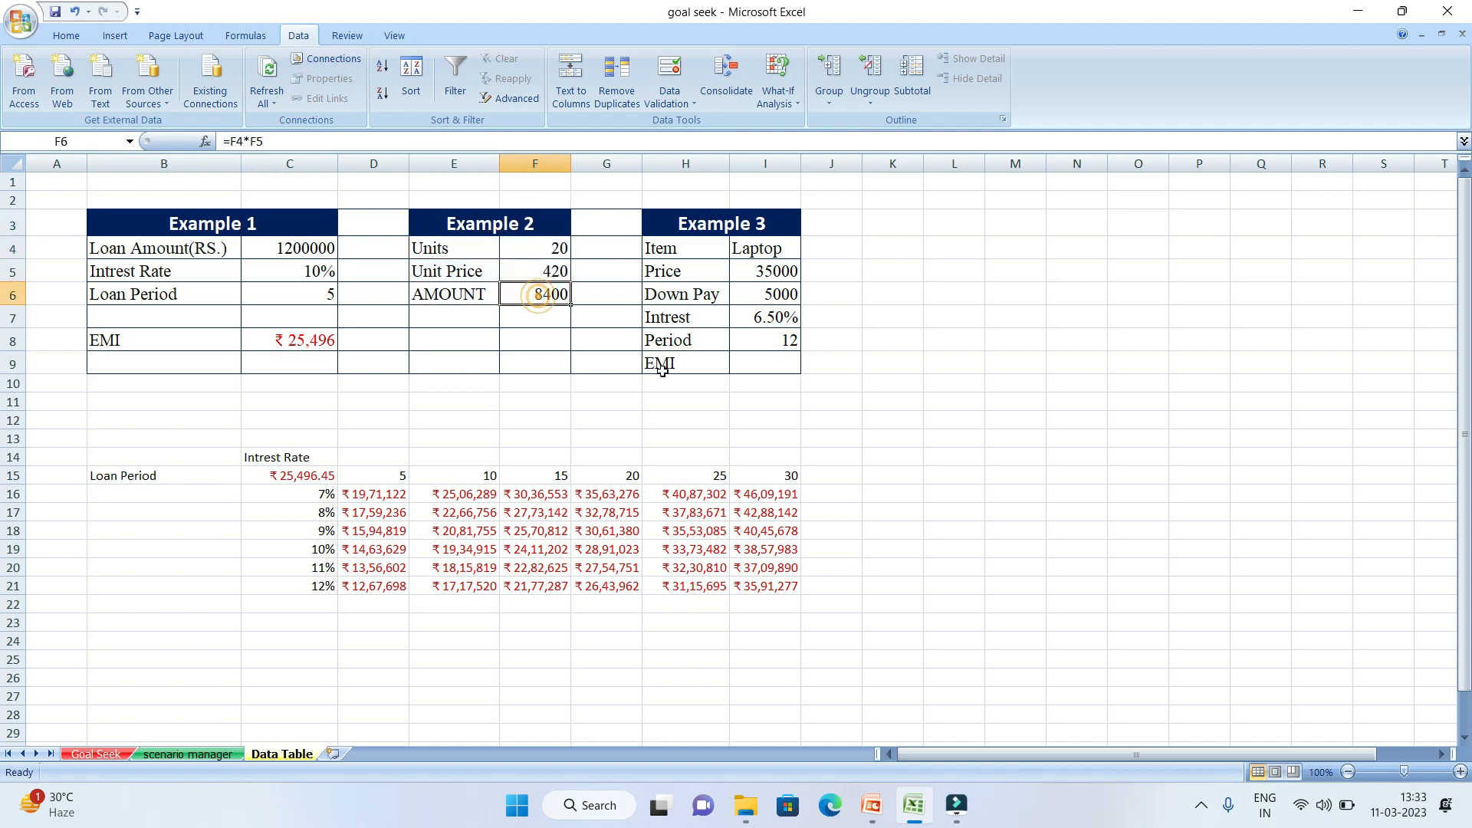
- Label K15 as UNITS and L14 as UNIT PRICE
{"action": "left_click", "coordinate": [896, 483]}
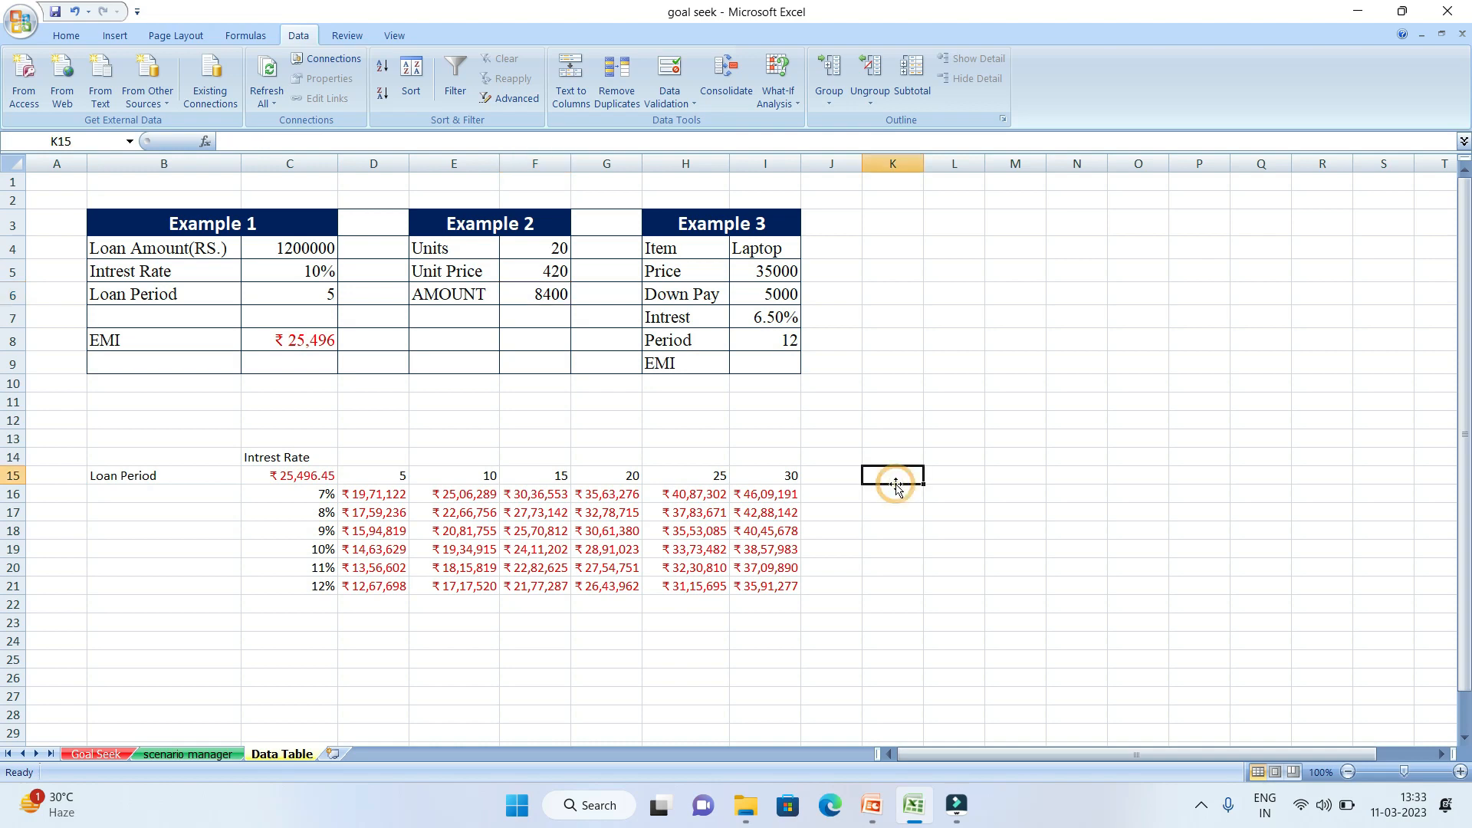
{"action": "type", "text": "UNITS"}
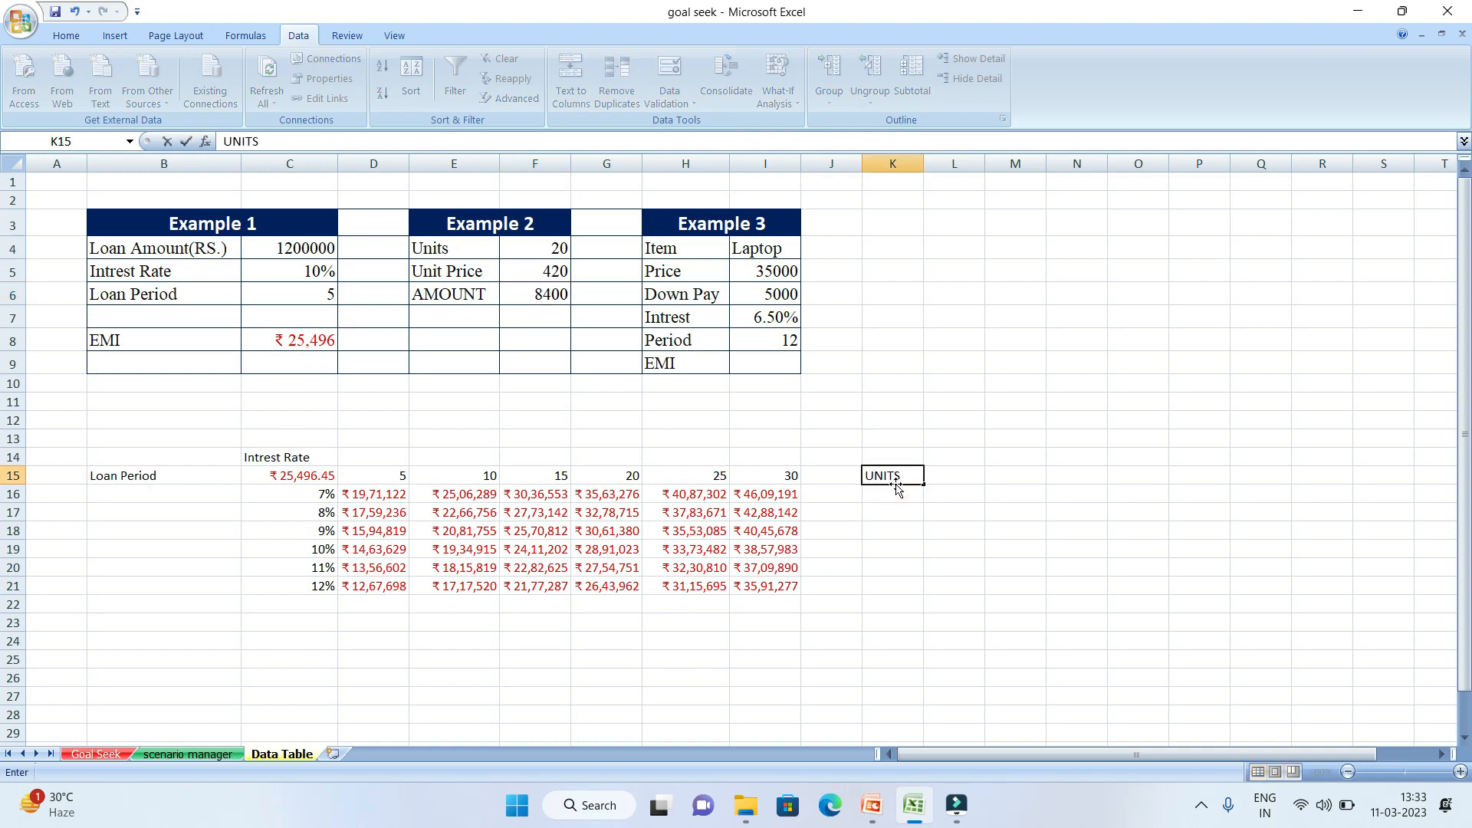
{"action": "key", "text": "Tab"}
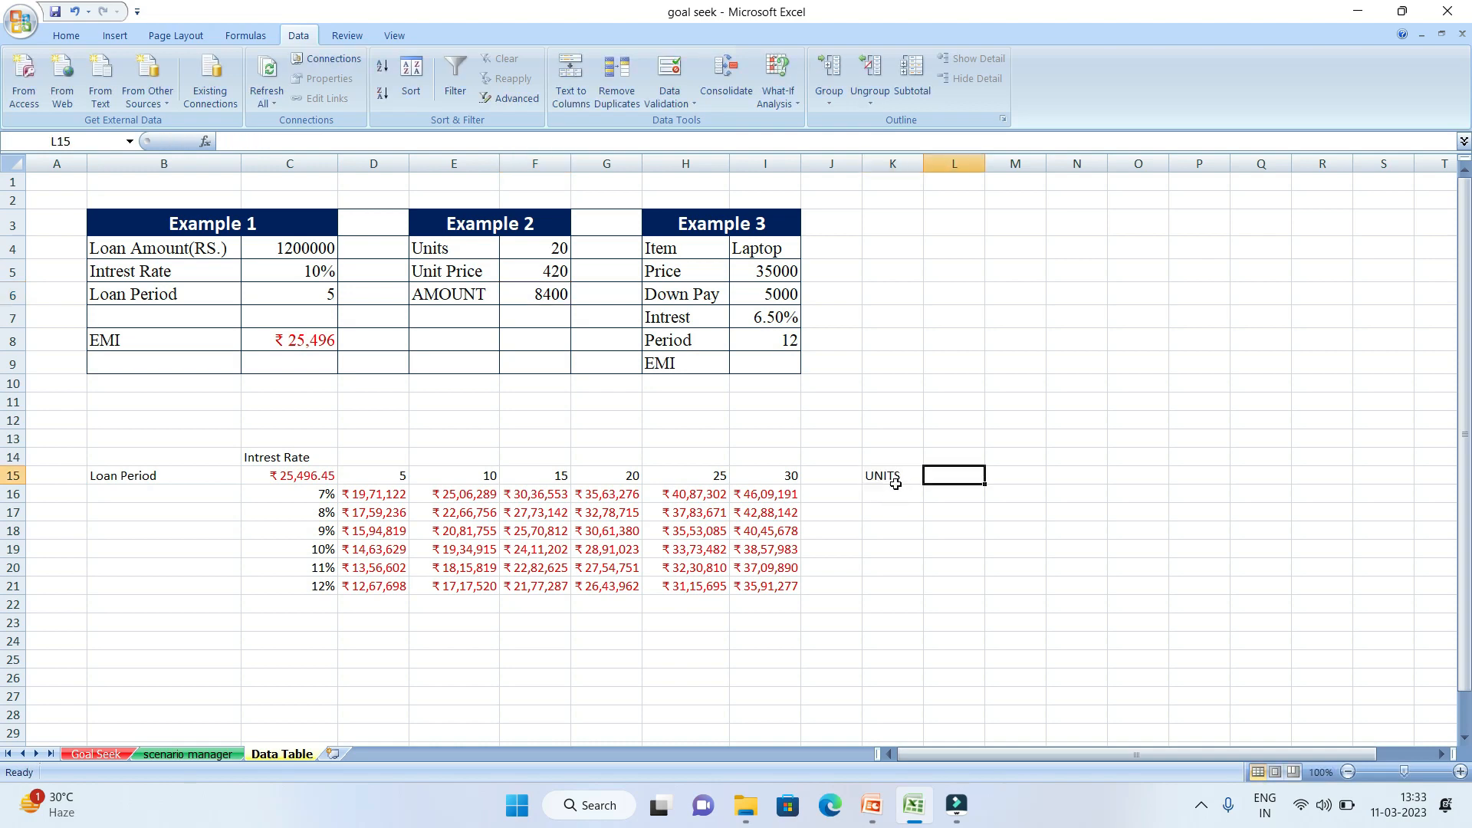
{"action": "left_click", "coordinate": [943, 457]}
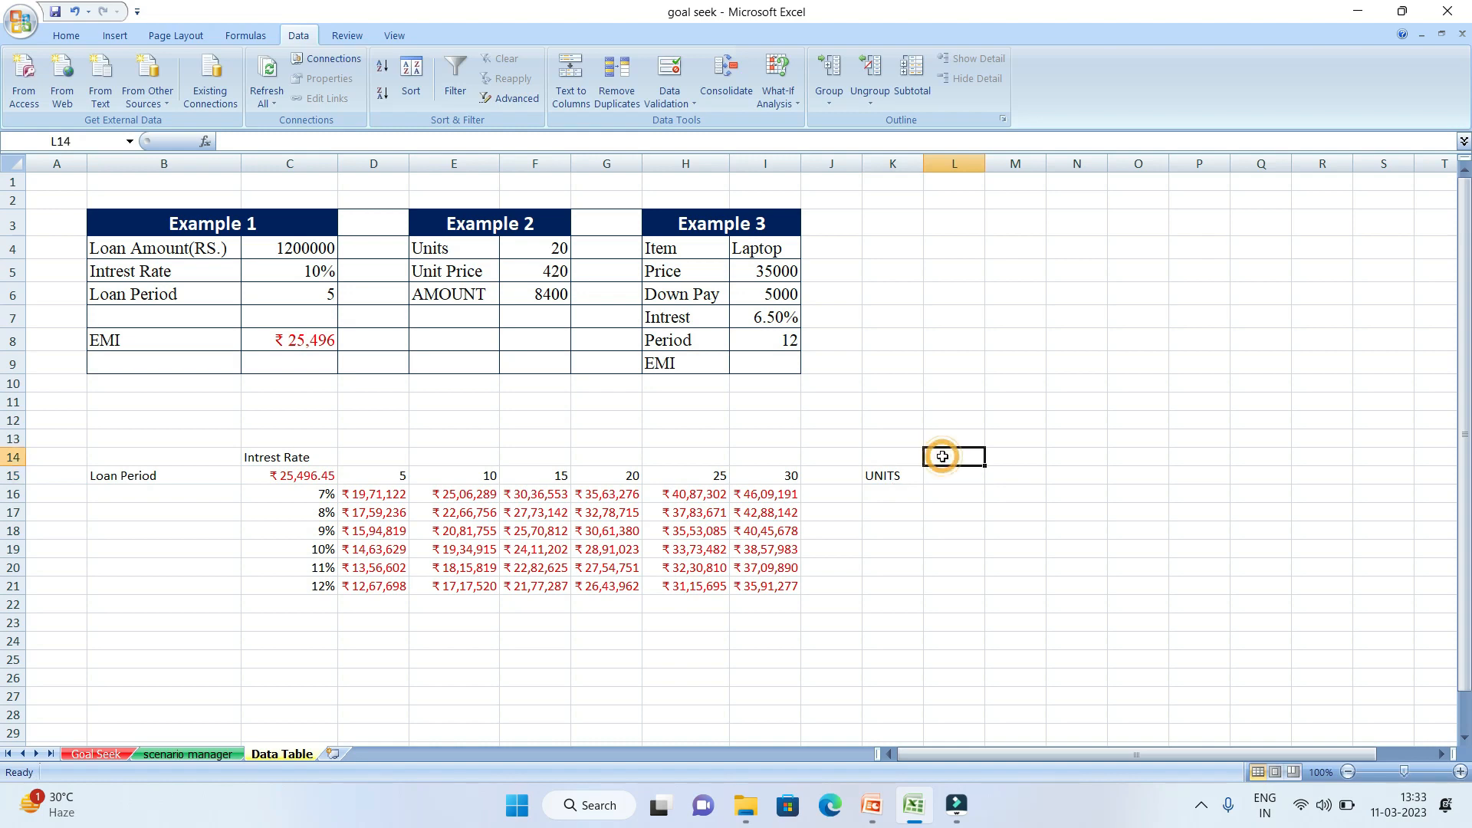
{"action": "type", "text": "UNIT"}
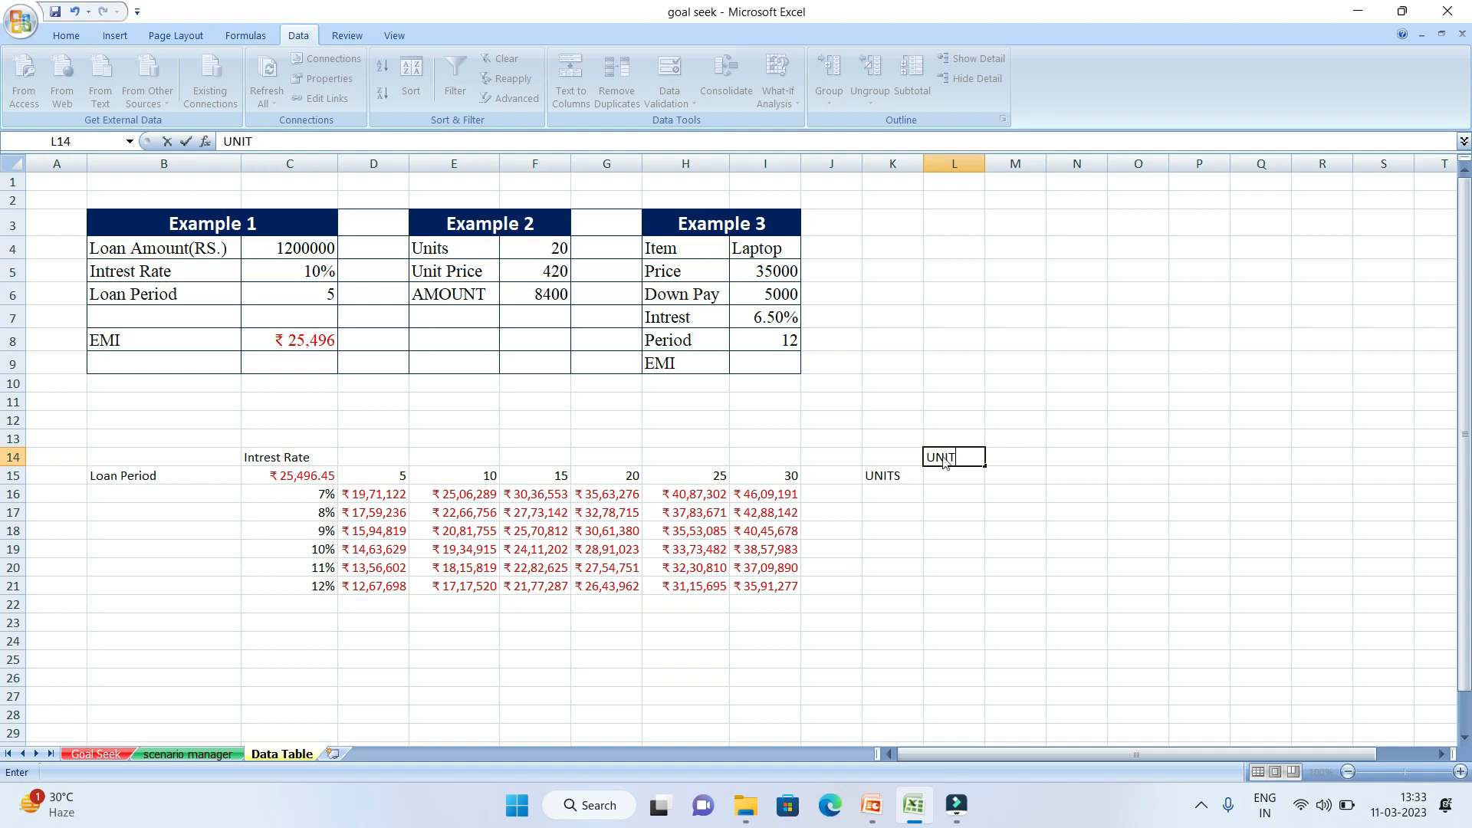
{"action": "type", "text": " p"}
{"action": "key", "text": "BackSpace"}
{"action": "type", "text": "PRICE"}
{"action": "left_click", "coordinate": [1004, 479]}
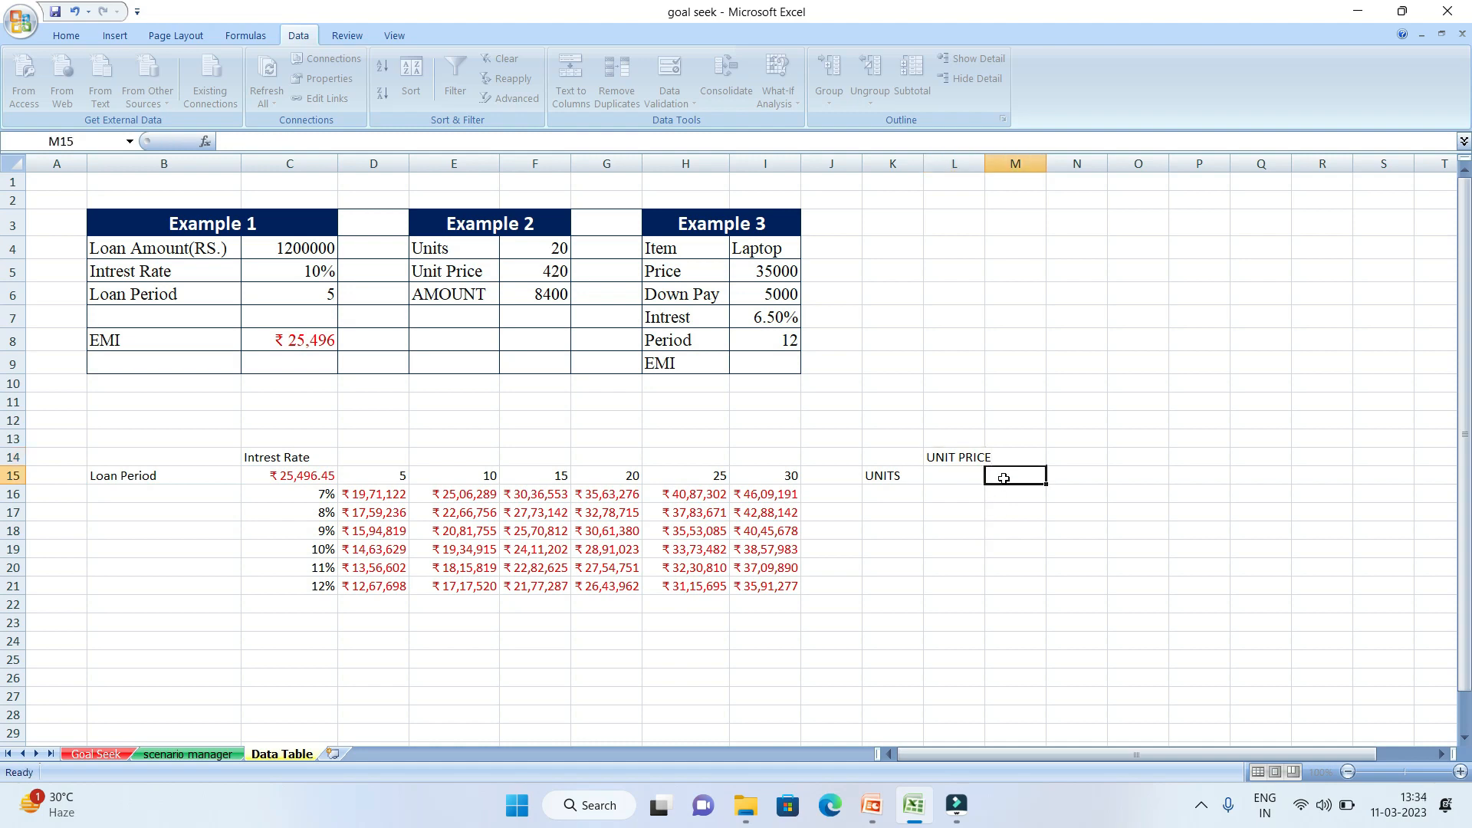
- Enter units 20, 25, 30, 35, 40, 45 and 50 across M15:S15
{"action": "type", "text": "20"}
{"action": "key", "text": "Tab"}
{"action": "type", "text": "25"}
{"action": "key", "text": "Tab"}
{"action": "type", "text": "30"}
{"action": "key", "text": "Tab"}
{"action": "type", "text": "3"}
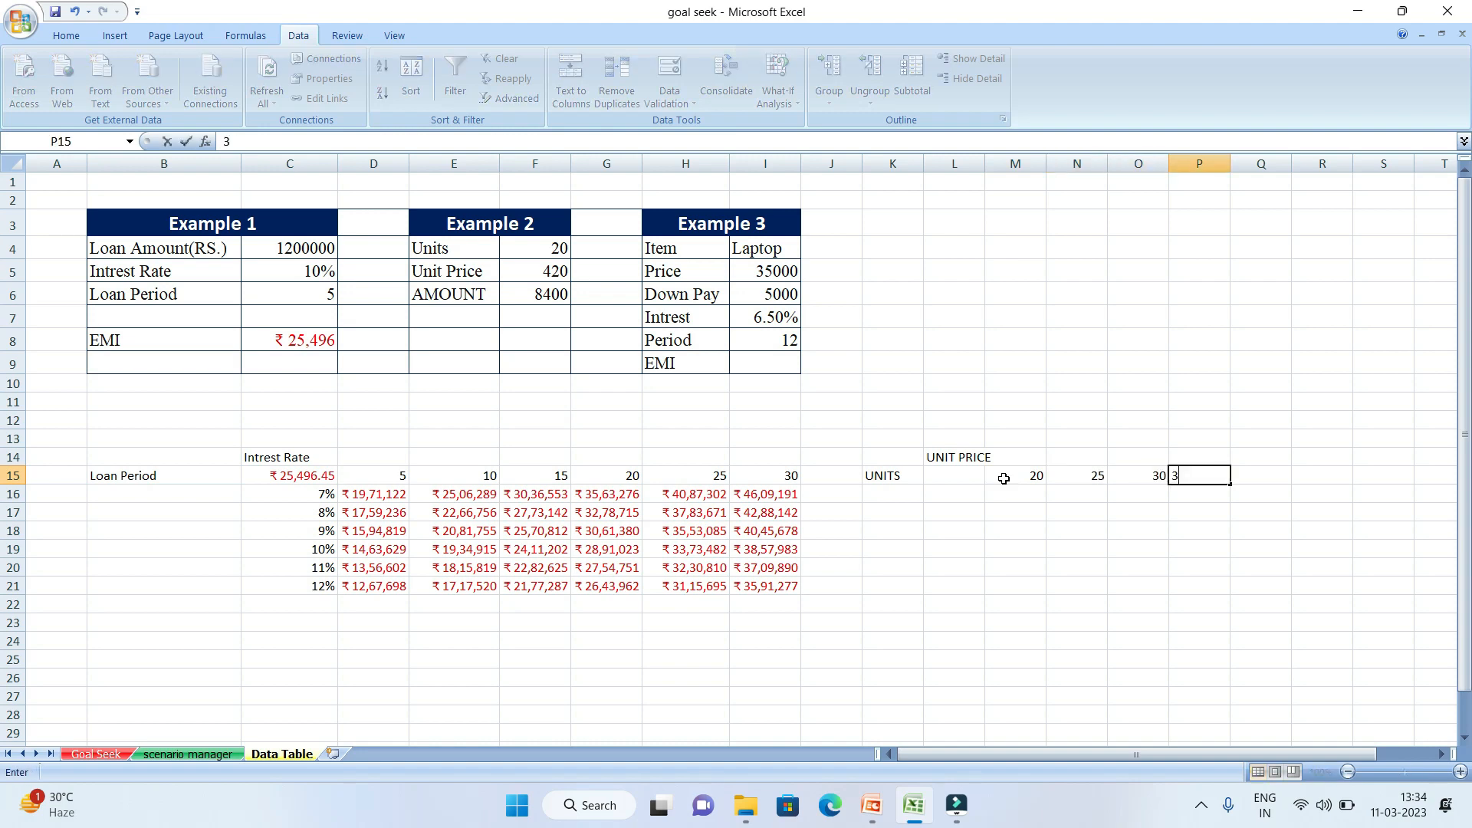
{"action": "type", "text": "5"}
{"action": "key", "text": "Tab"}
{"action": "type", "text": "40"}
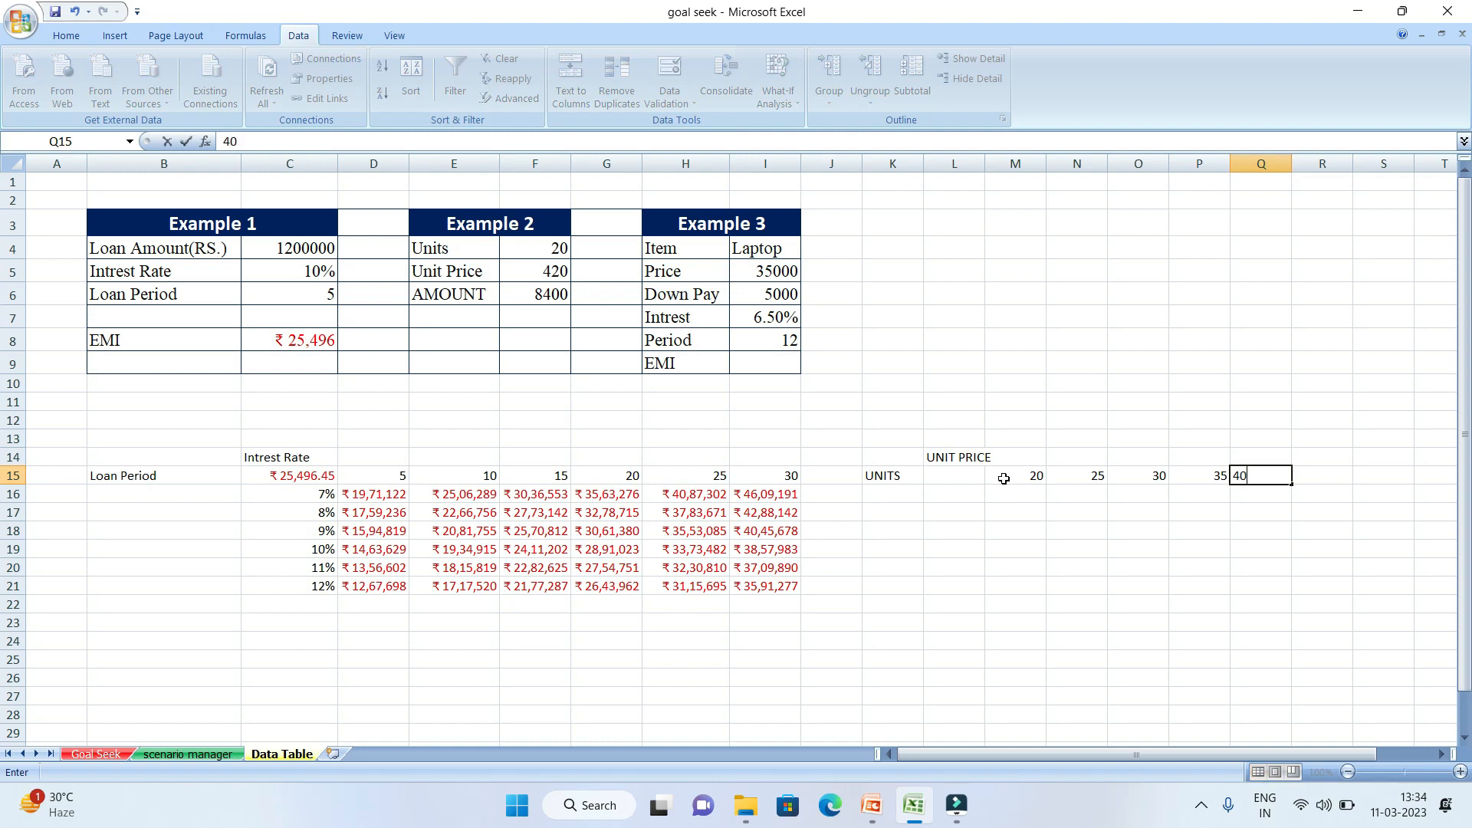
{"action": "key", "text": "Tab"}
{"action": "type", "text": "45"}
{"action": "key", "text": "Tab"}
{"action": "type", "text": "50"}
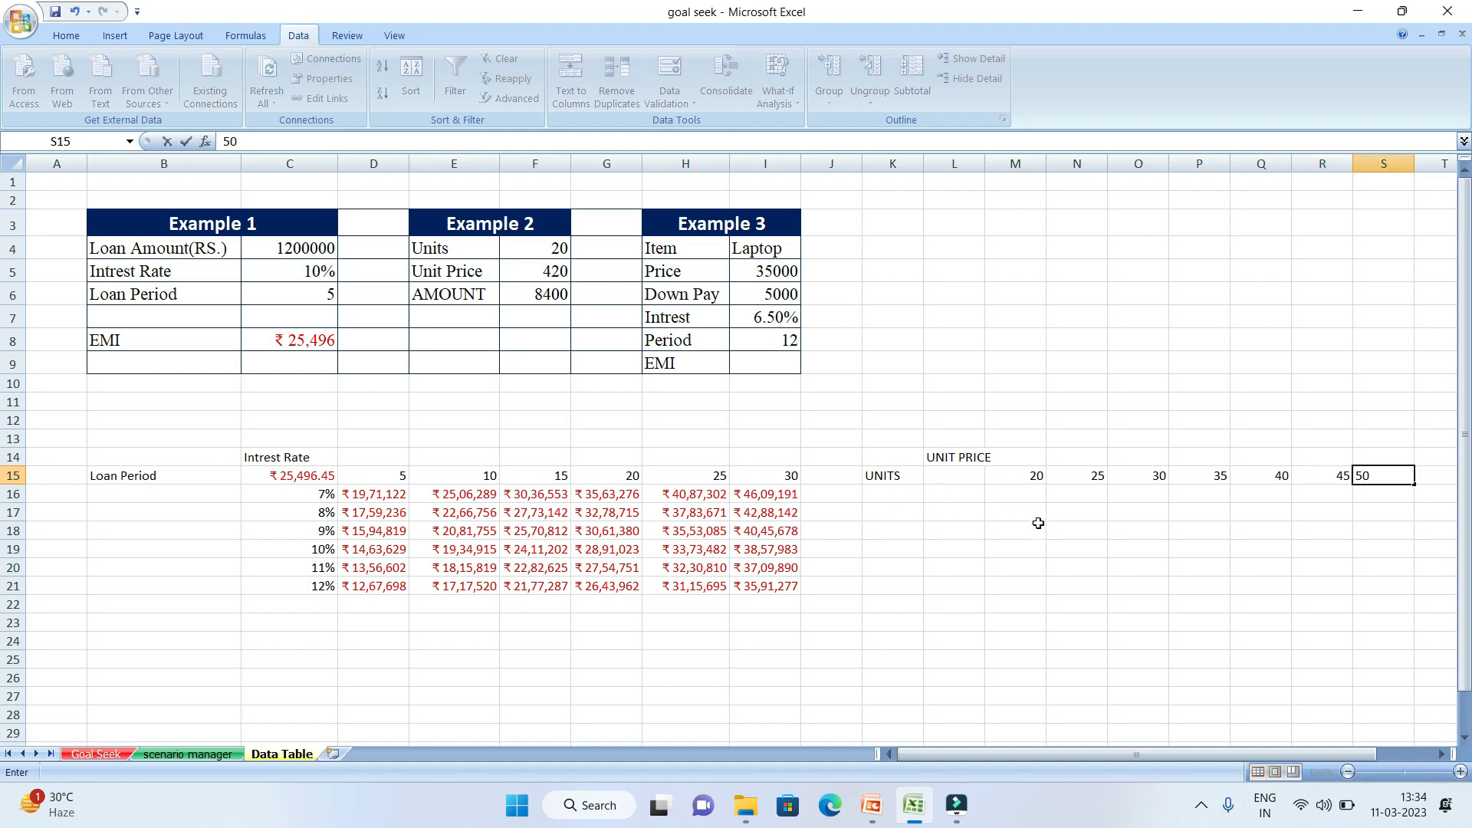
- Enter unit prices 420 to 500 in steps of 10 down L16:L24
{"action": "left_click", "coordinate": [943, 499]}
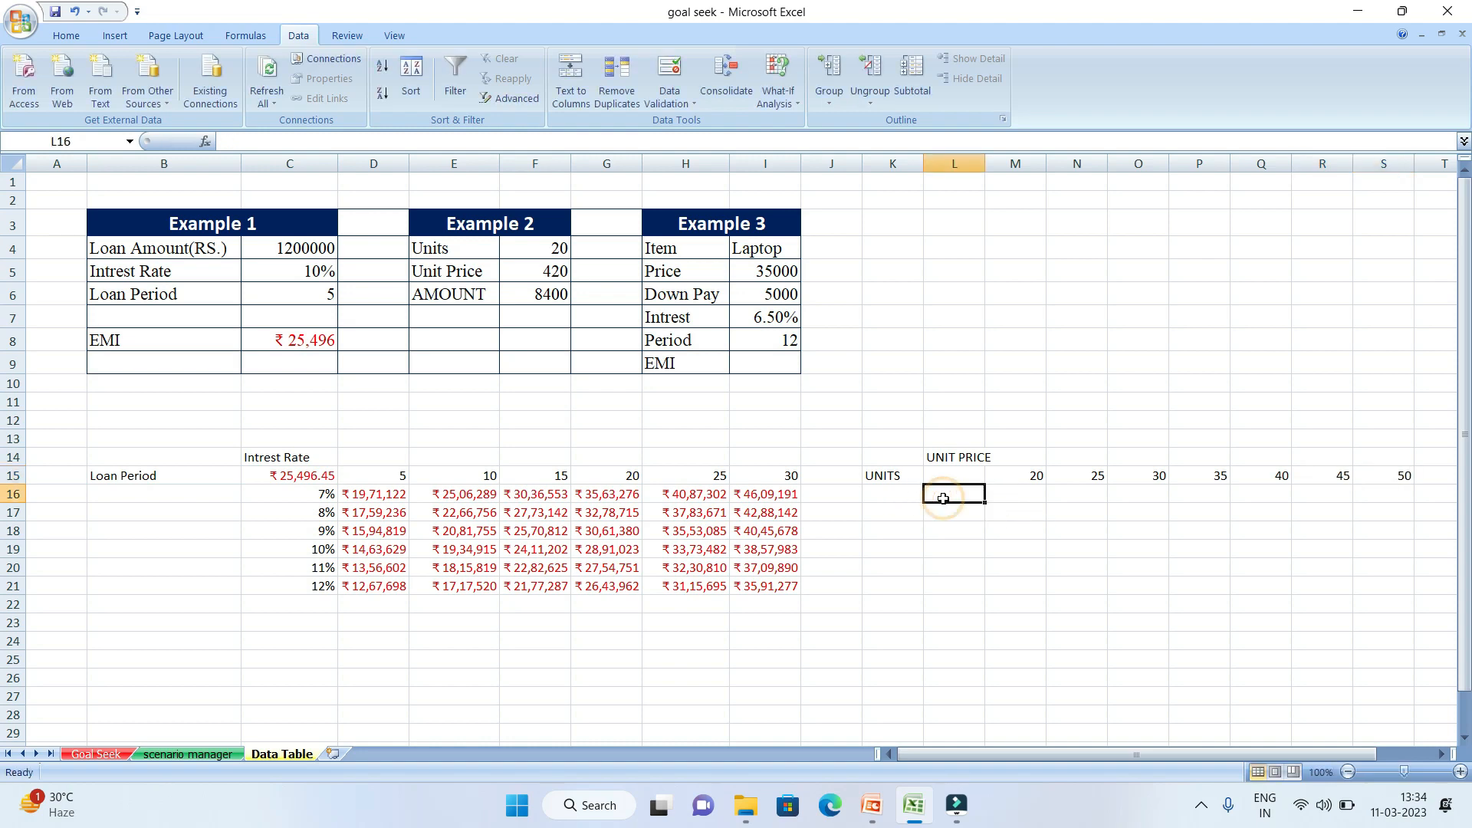
{"action": "type", "text": "420"}
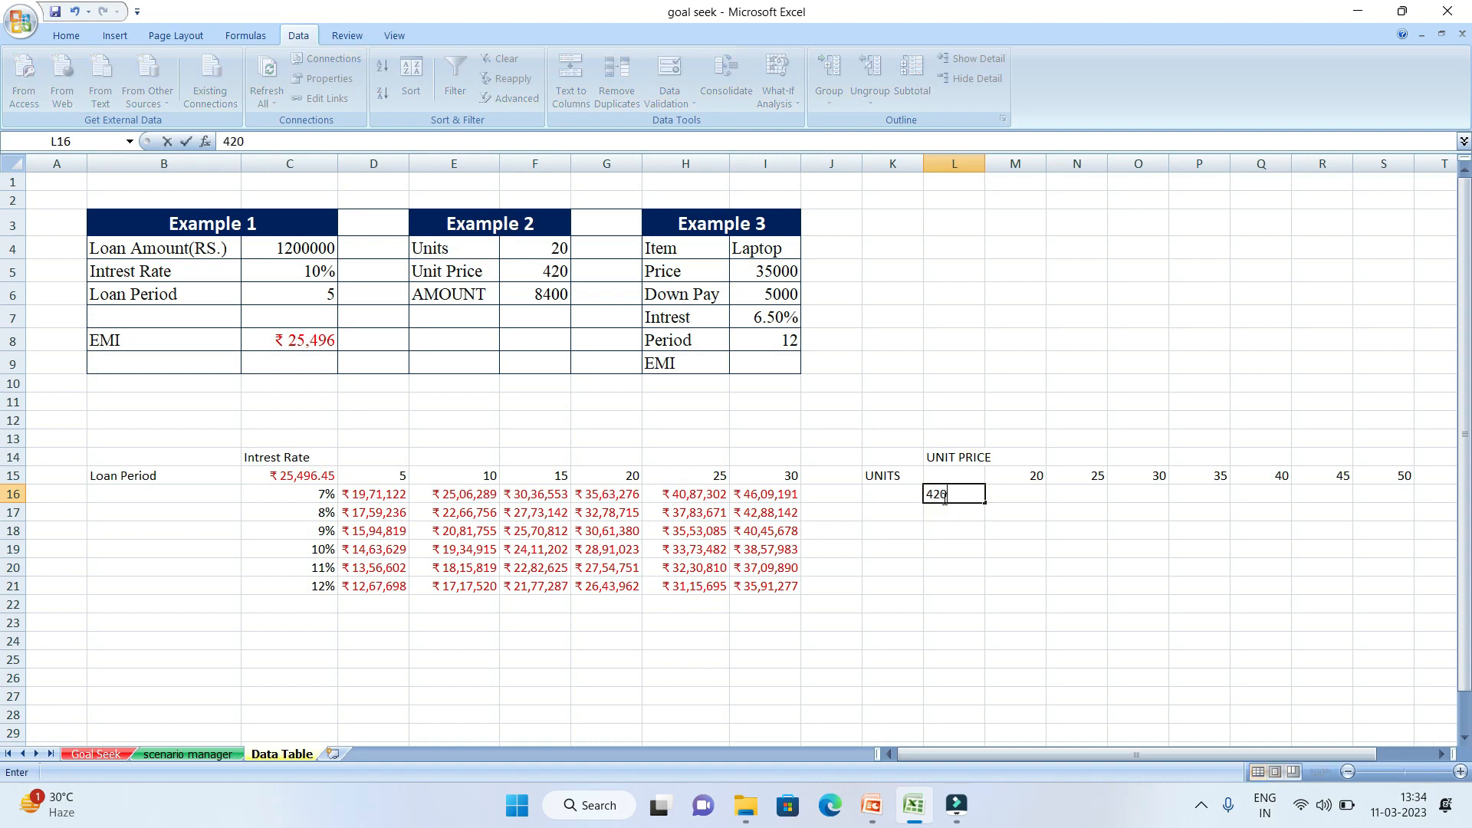
{"action": "key", "text": "Return"}
{"action": "type", "text": "430"}
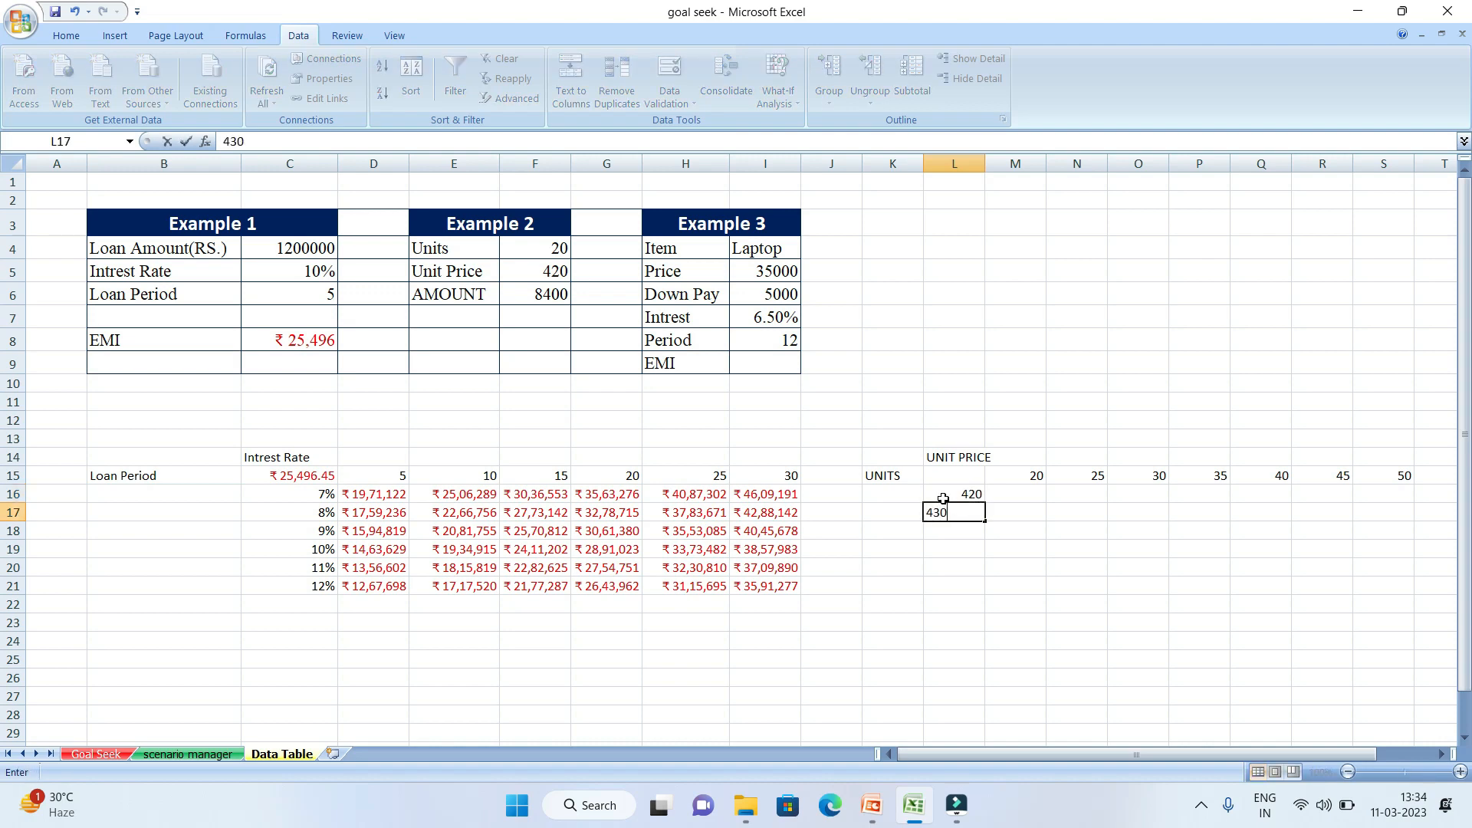
{"action": "key", "text": "Return"}
{"action": "type", "text": "440"}
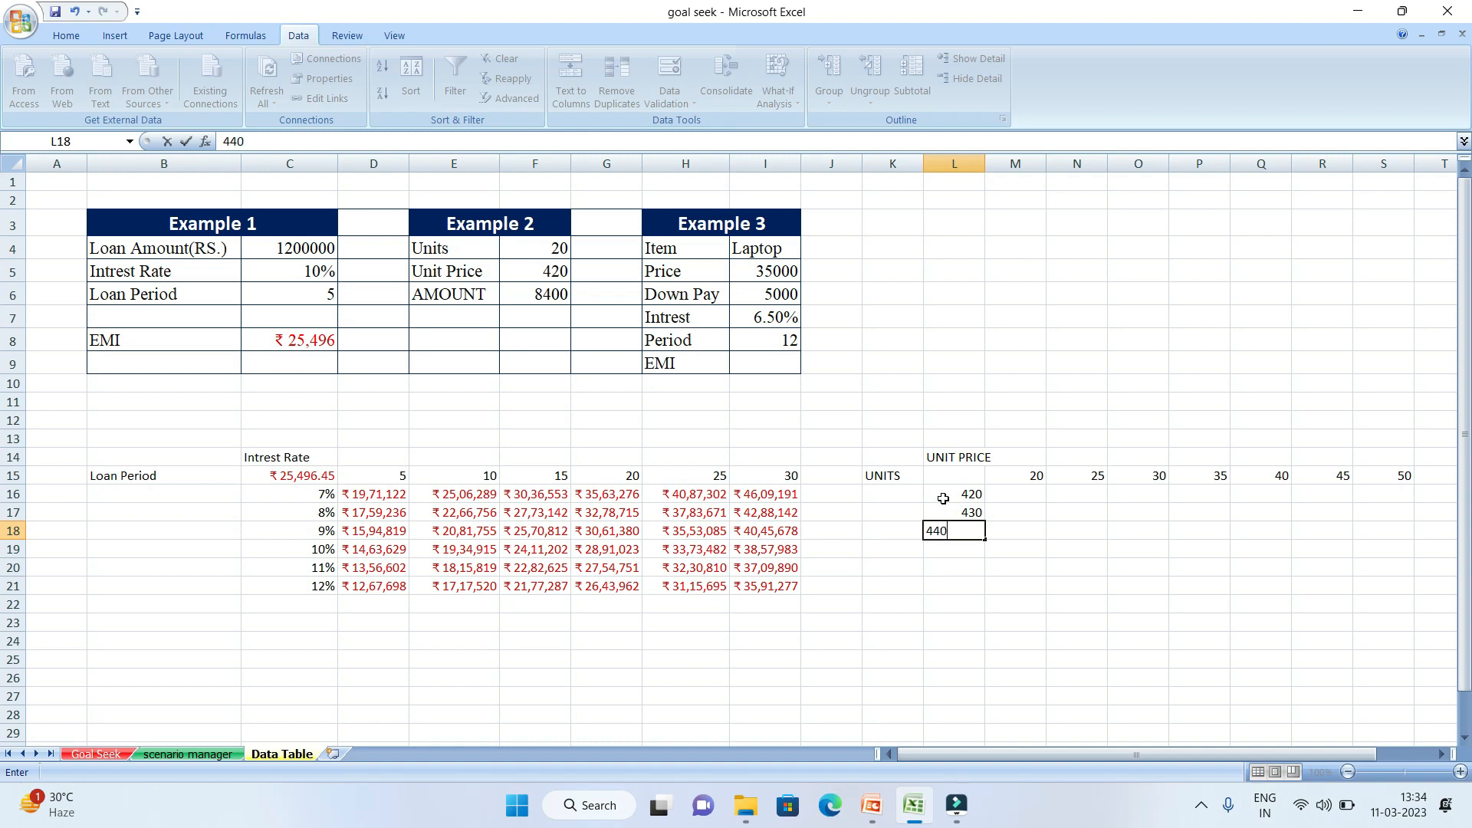
{"action": "key", "text": "Return"}
{"action": "type", "text": "450"}
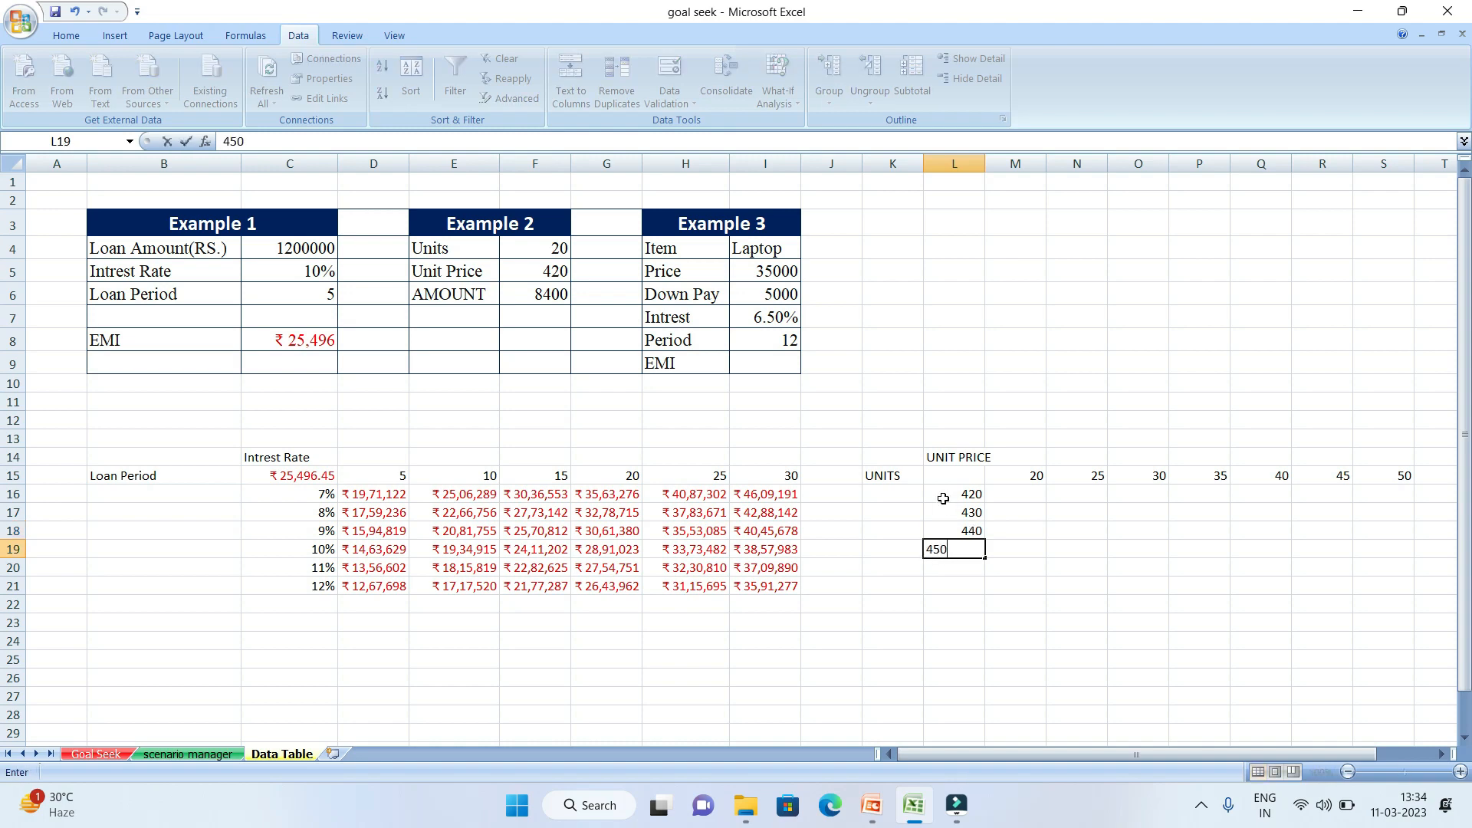
{"action": "key", "text": "Return"}
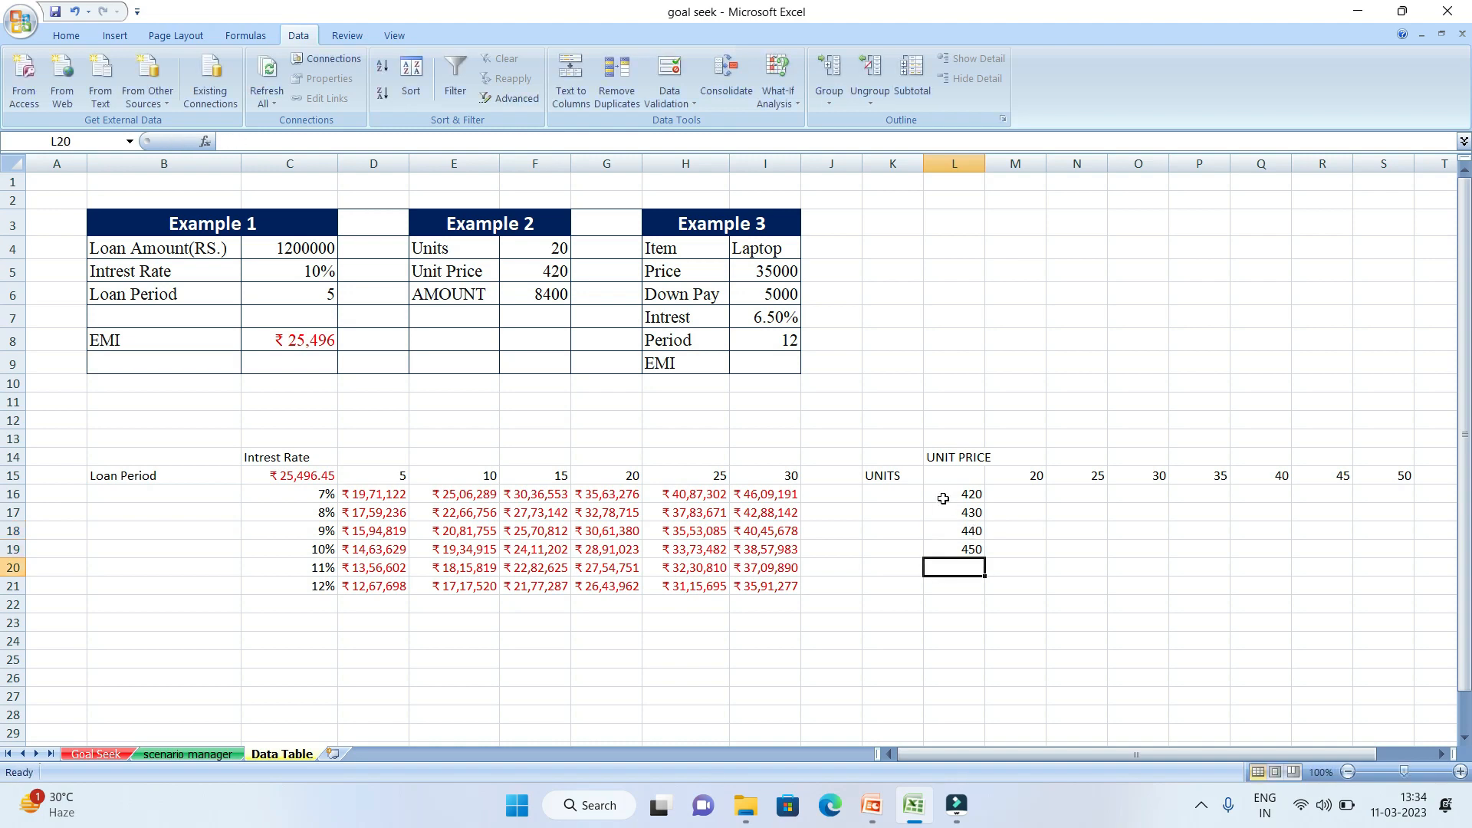
{"action": "type", "text": "460"}
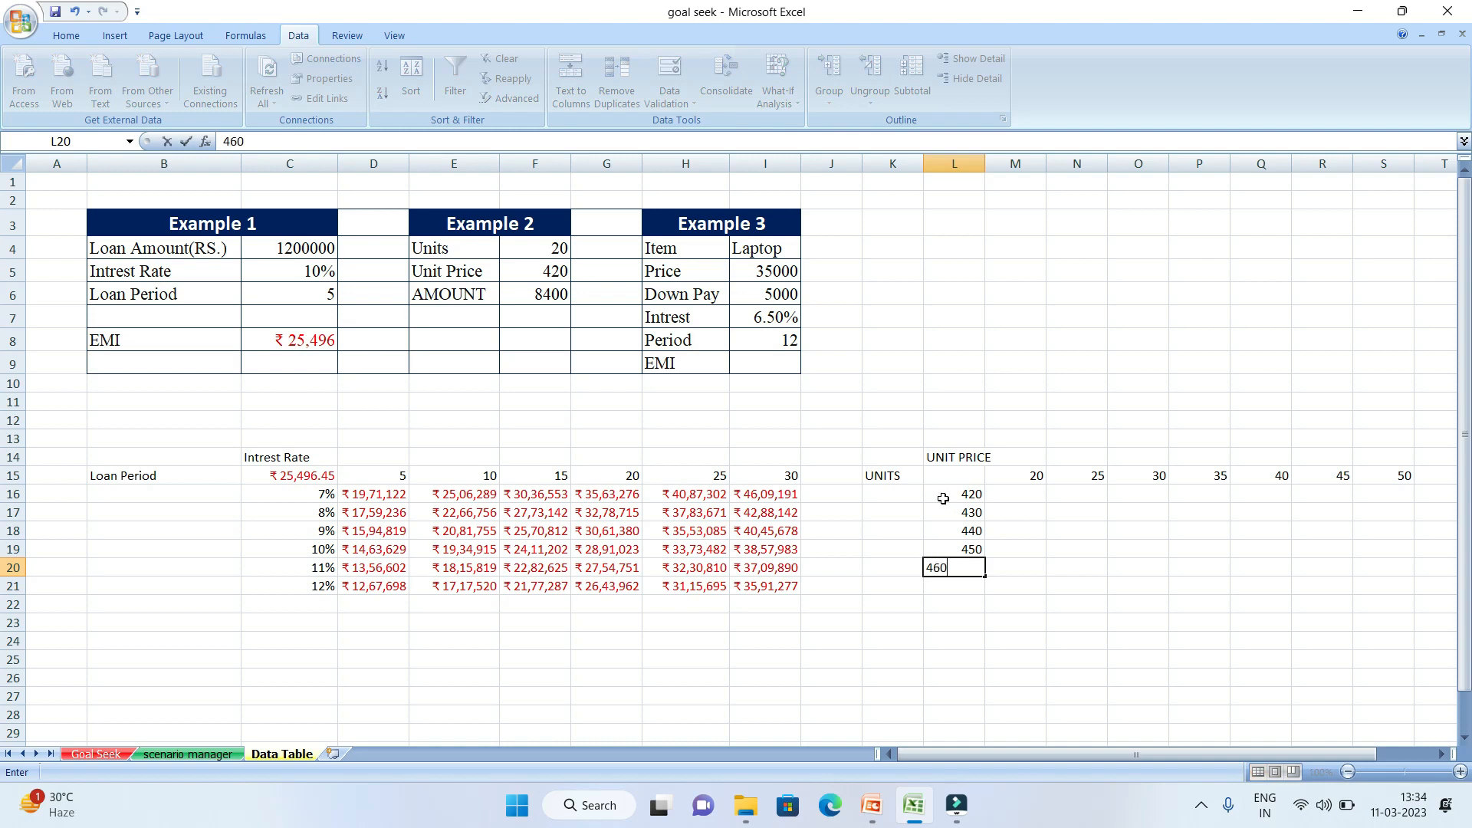
{"action": "key", "text": "Return"}
{"action": "type", "text": "47"}
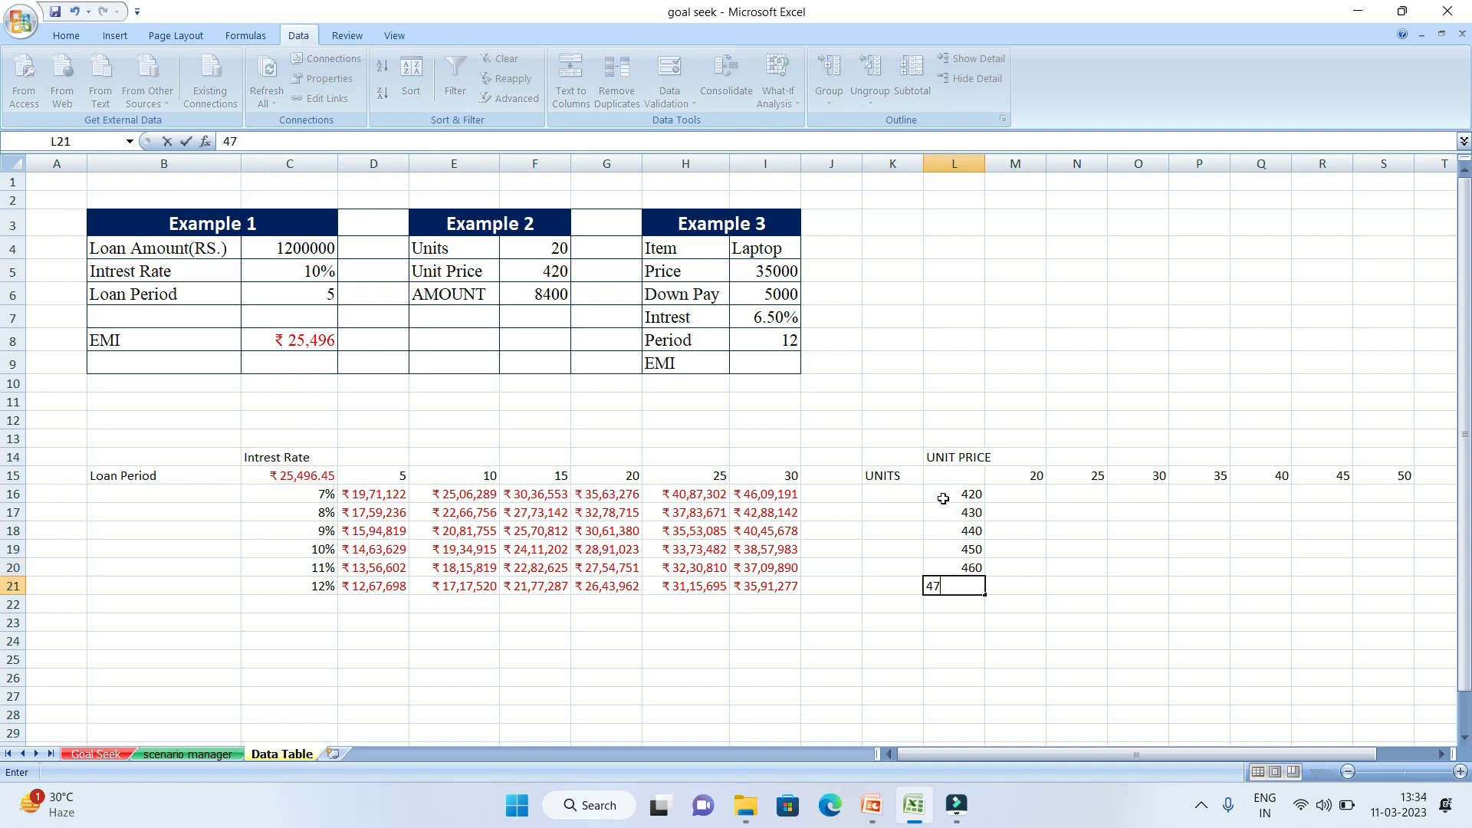
{"action": "type", "text": "0"}
{"action": "key", "text": "Return"}
{"action": "type", "text": "480"}
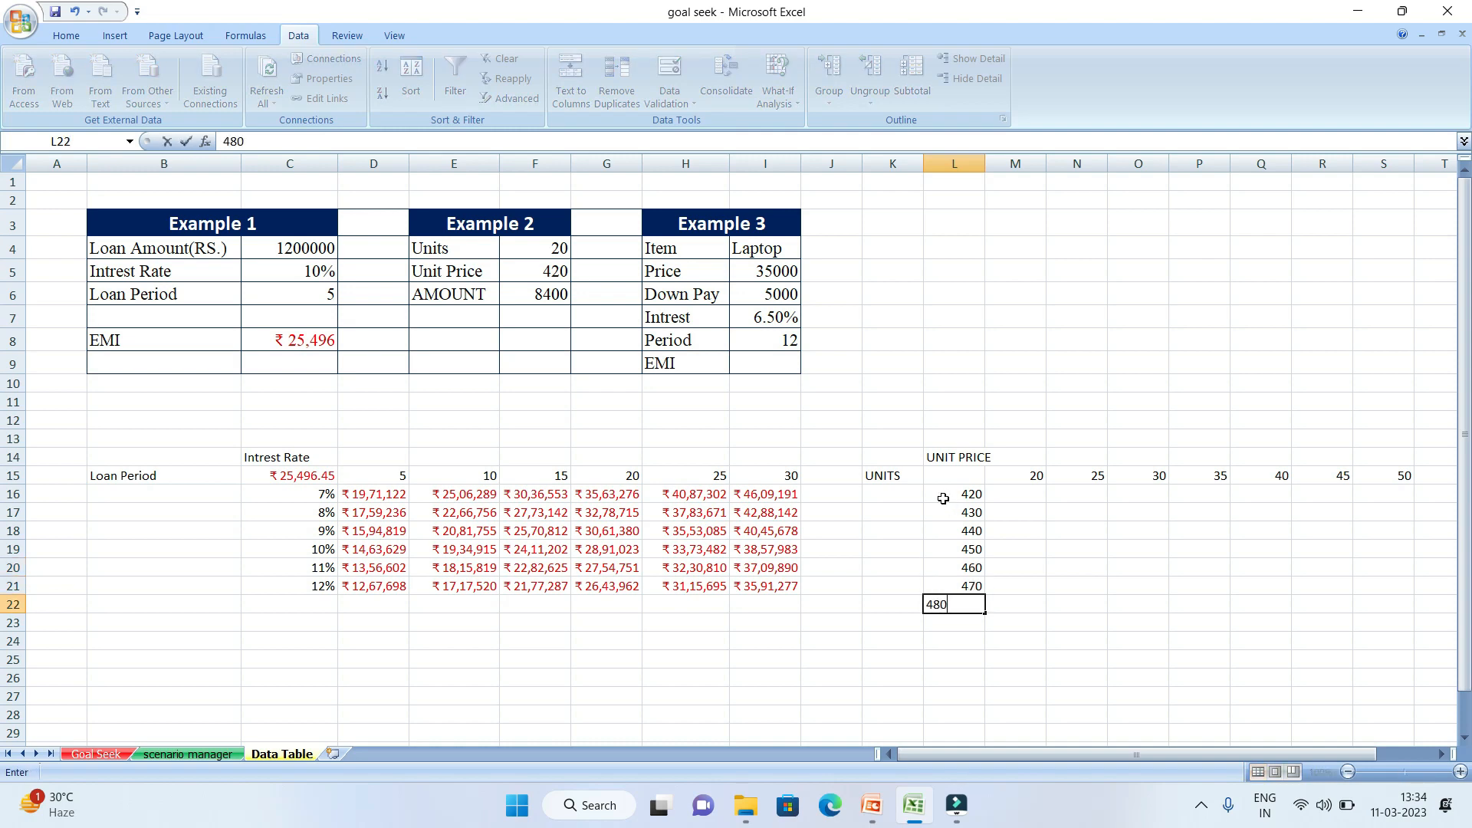
{"action": "key", "text": "Return"}
{"action": "type", "text": "490"}
{"action": "key", "text": "Return"}
{"action": "type", "text": "500"}
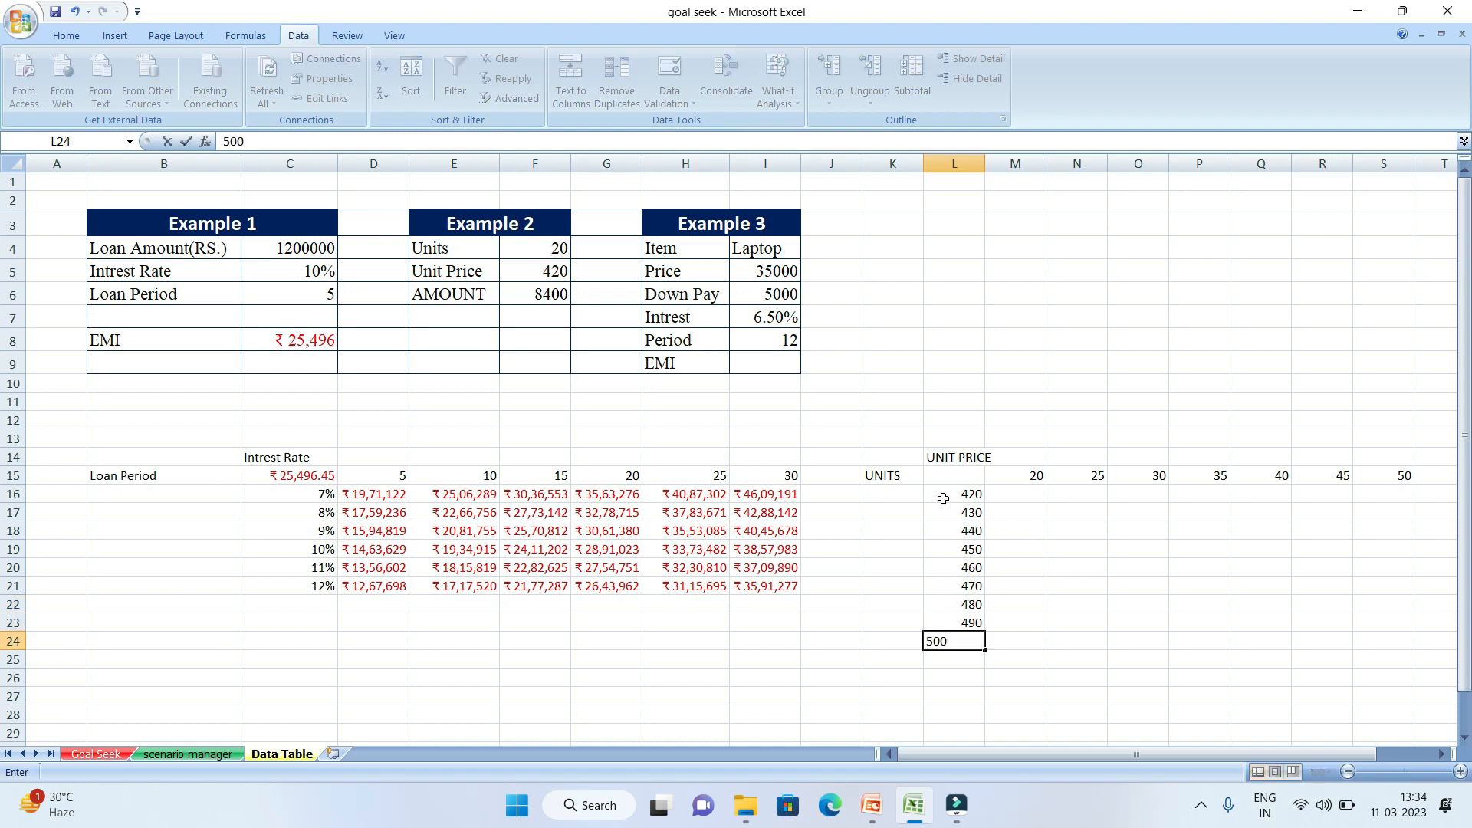
{"action": "key", "text": "Return"}
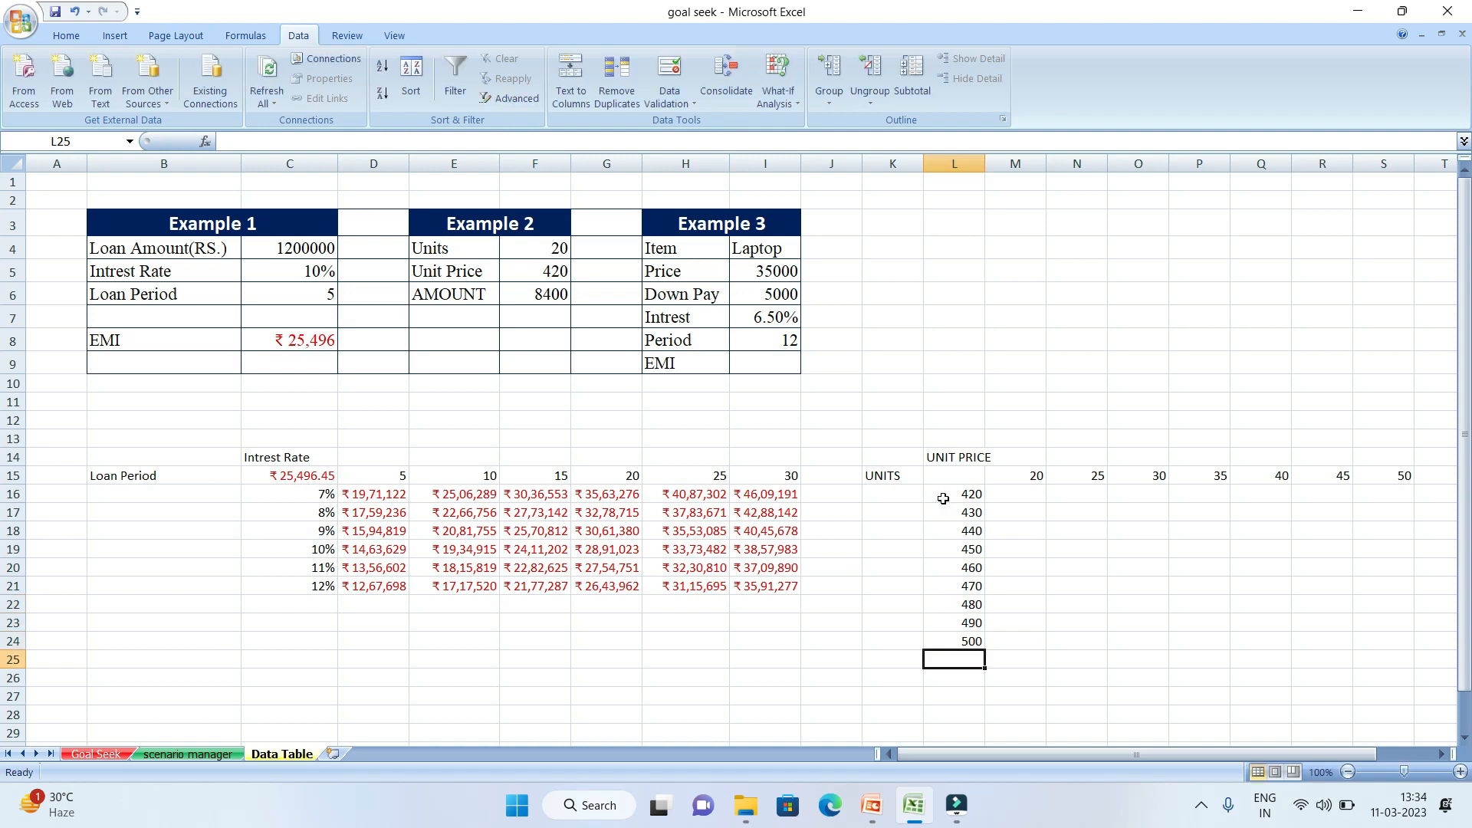
{"action": "left_click", "coordinate": [1078, 536]}
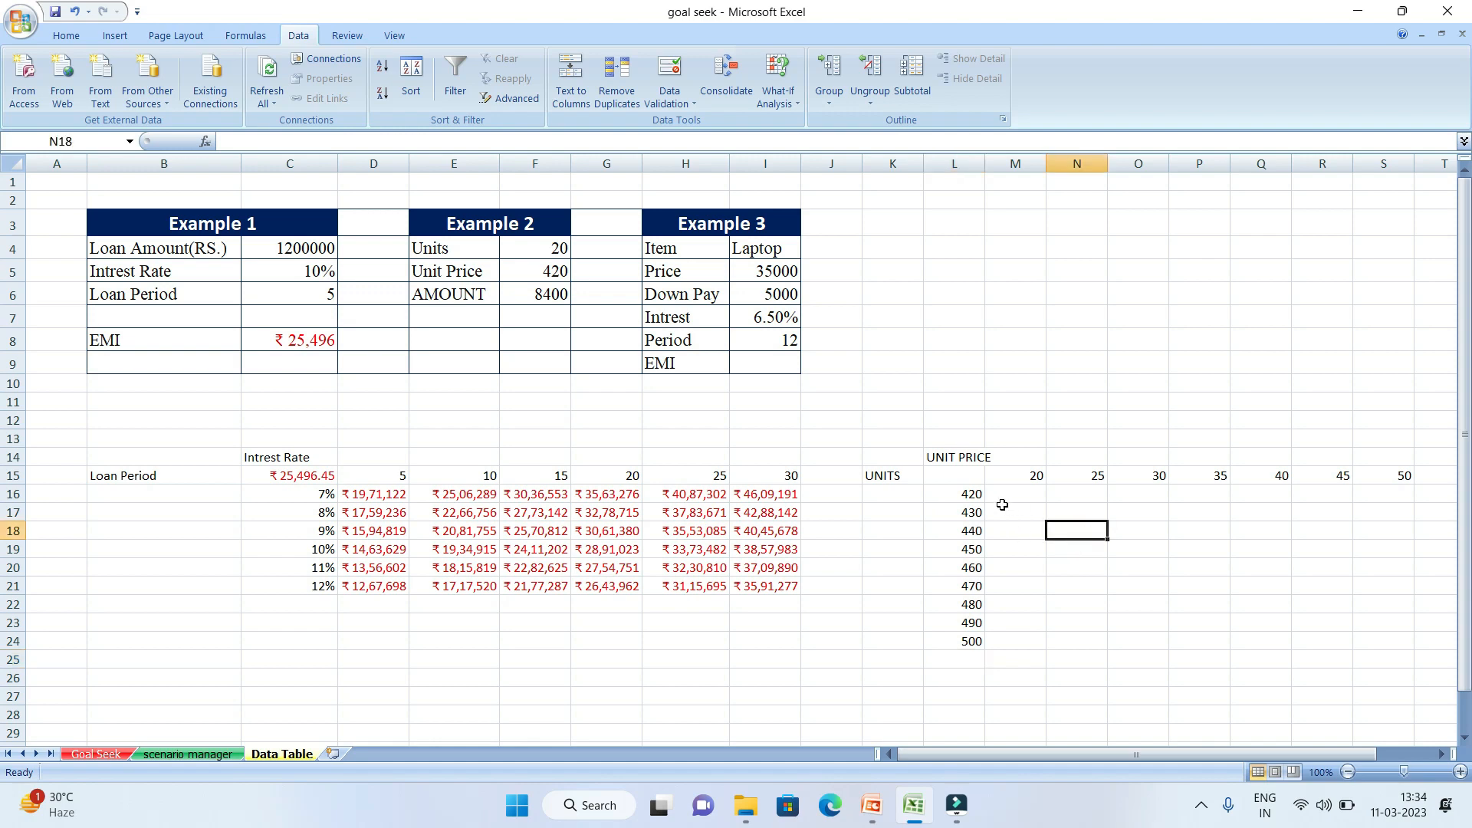
- Link corner cell L15 to the 8400 amount with the formula =F6
{"action": "left_click", "coordinate": [967, 479]}
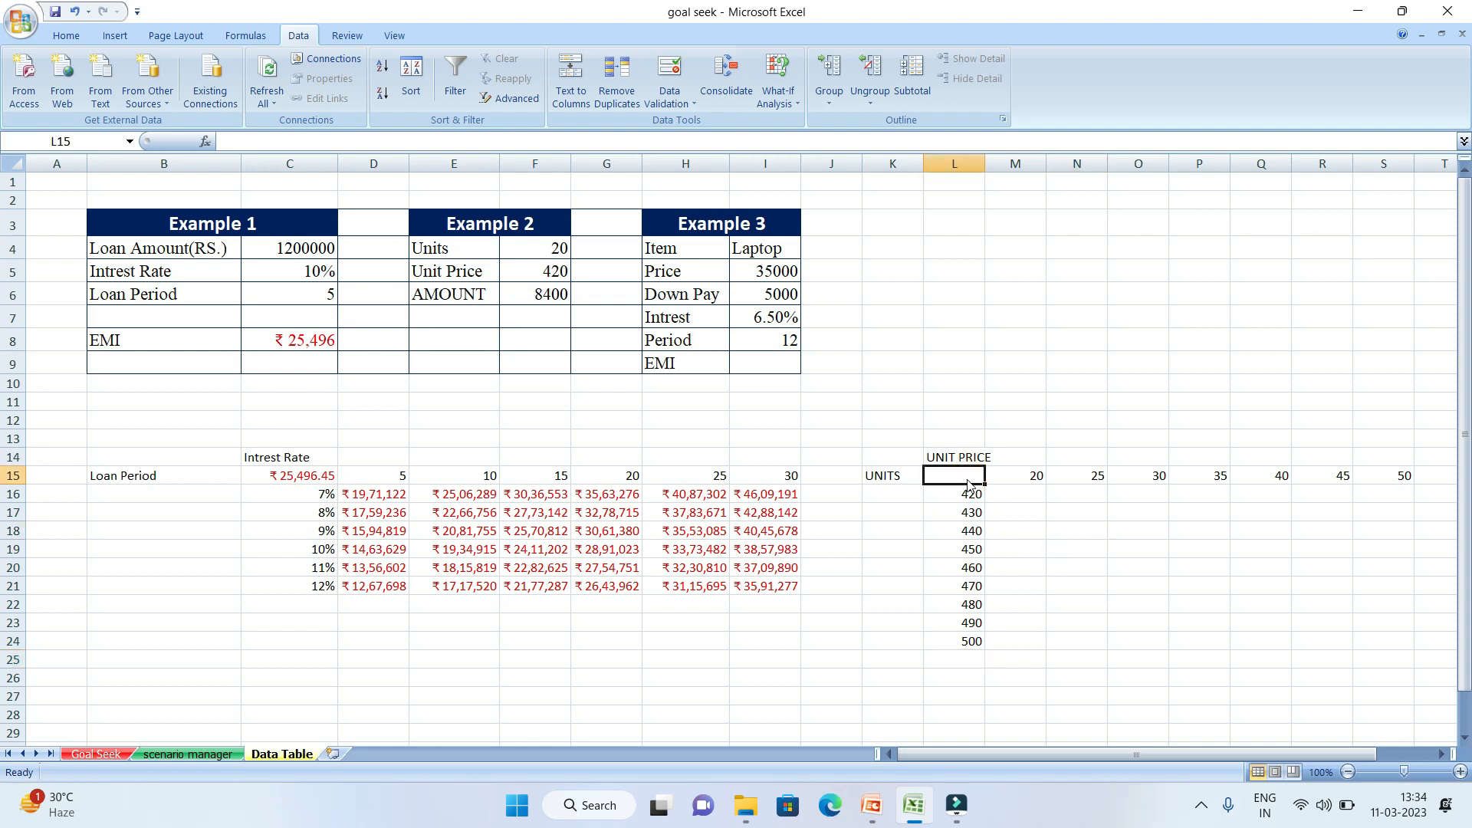
{"action": "type", "text": "="}
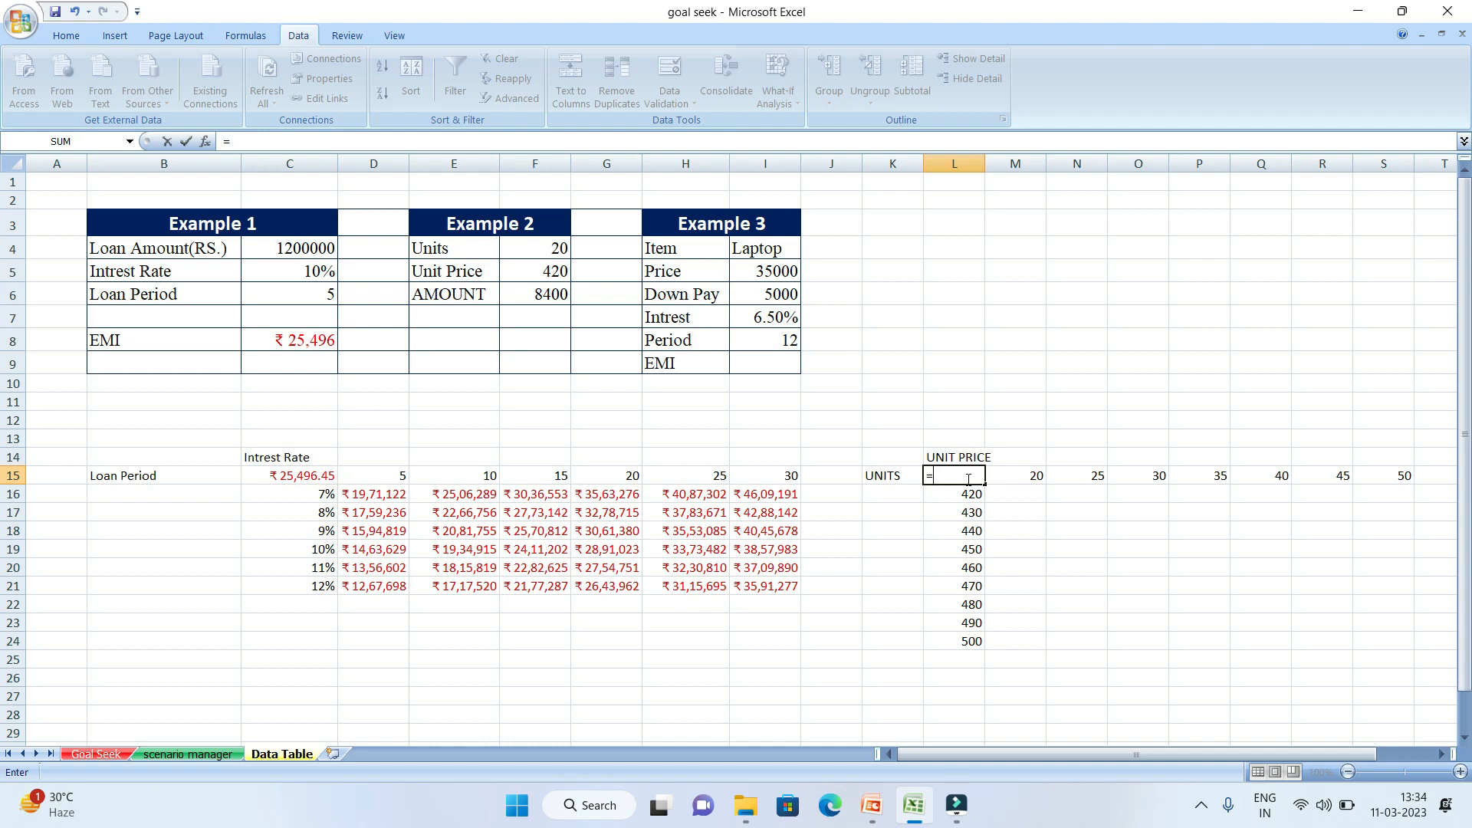
{"action": "type", "text": "F6"}
{"action": "key", "text": "Return"}
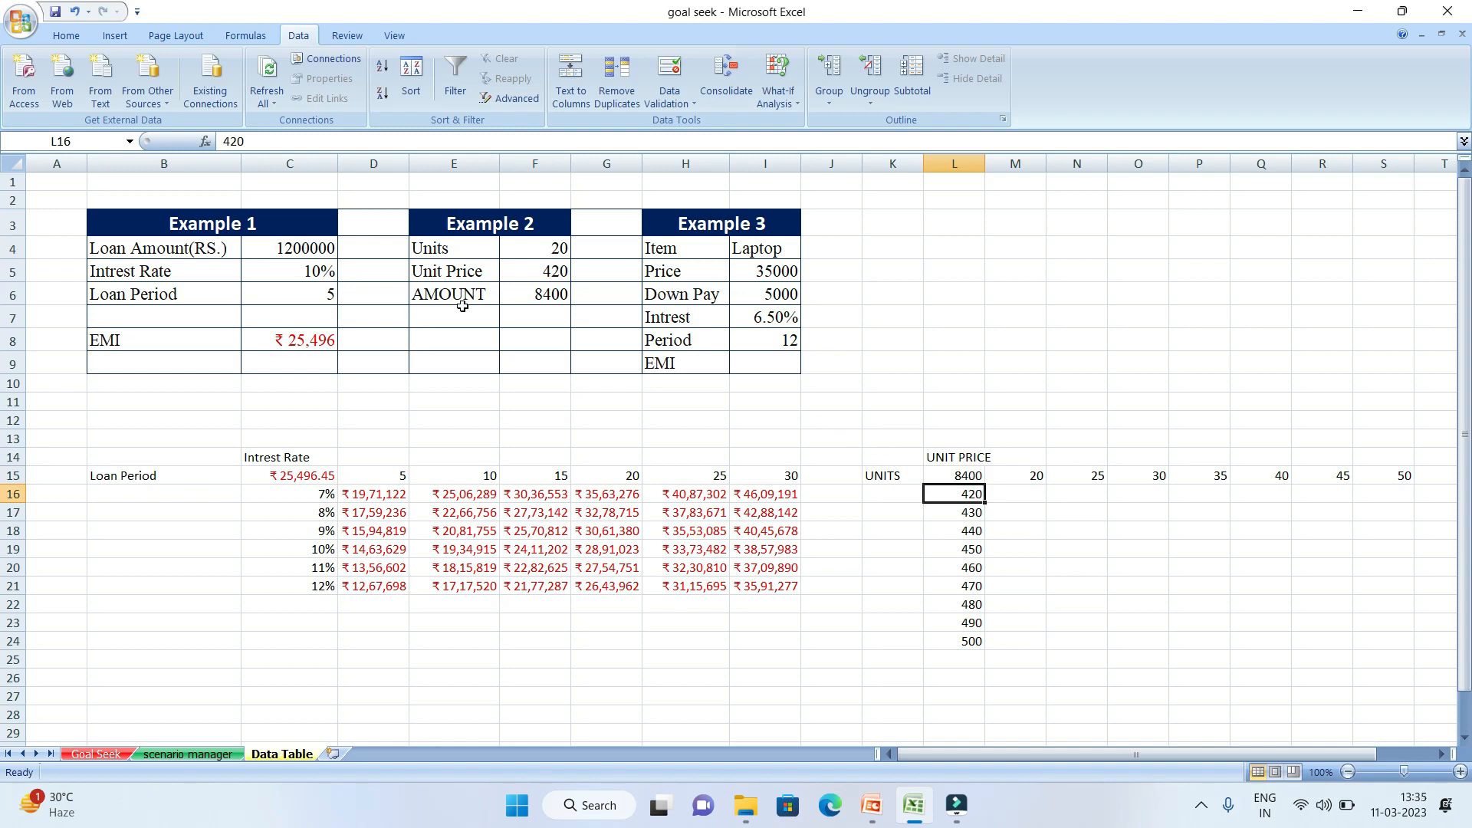
- Give cells F6, L15 and C15 a yellow fill
{"action": "left_click", "coordinate": [527, 298]}
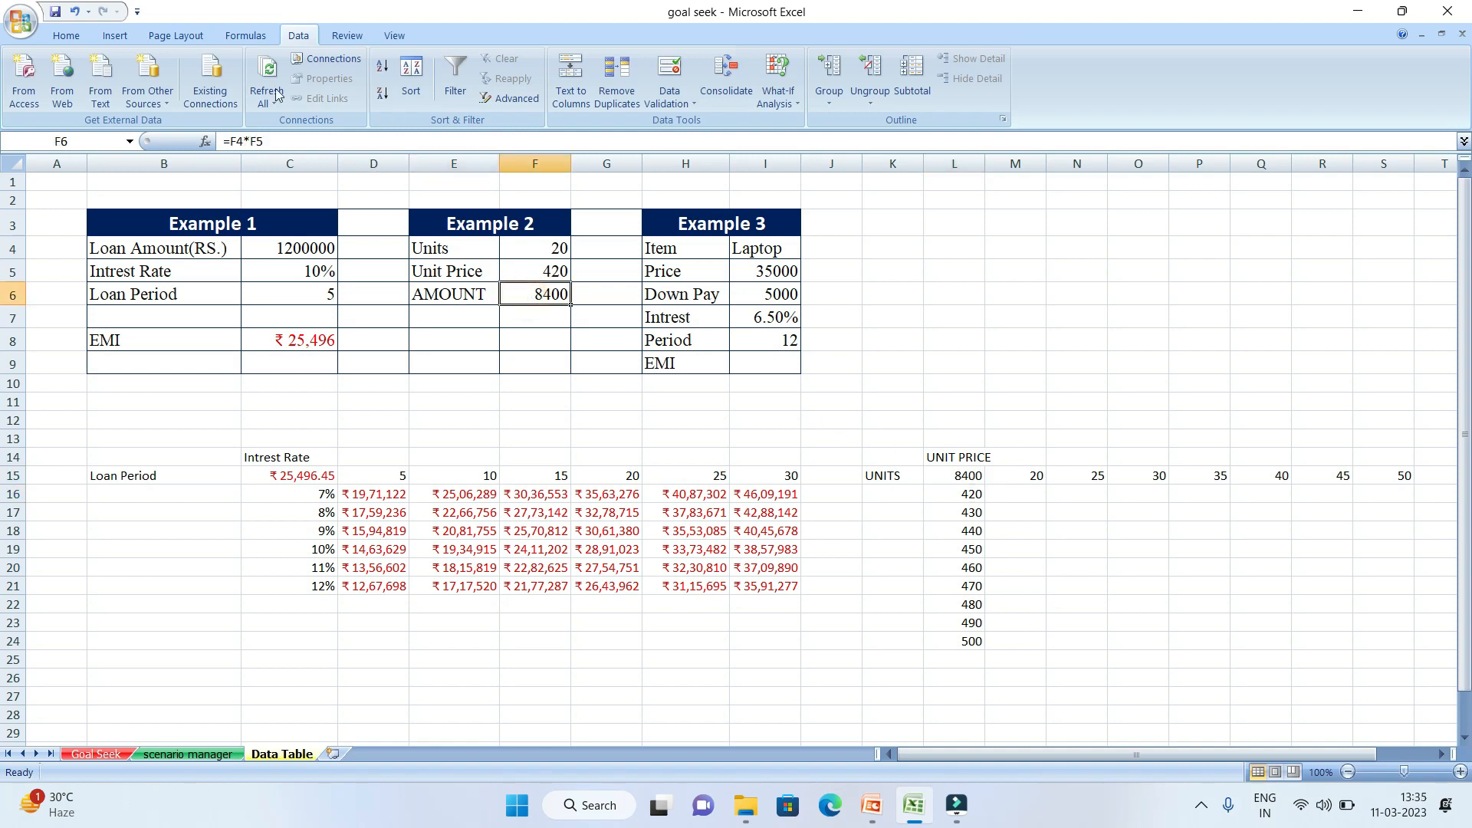
{"action": "left_click", "coordinate": [67, 35]}
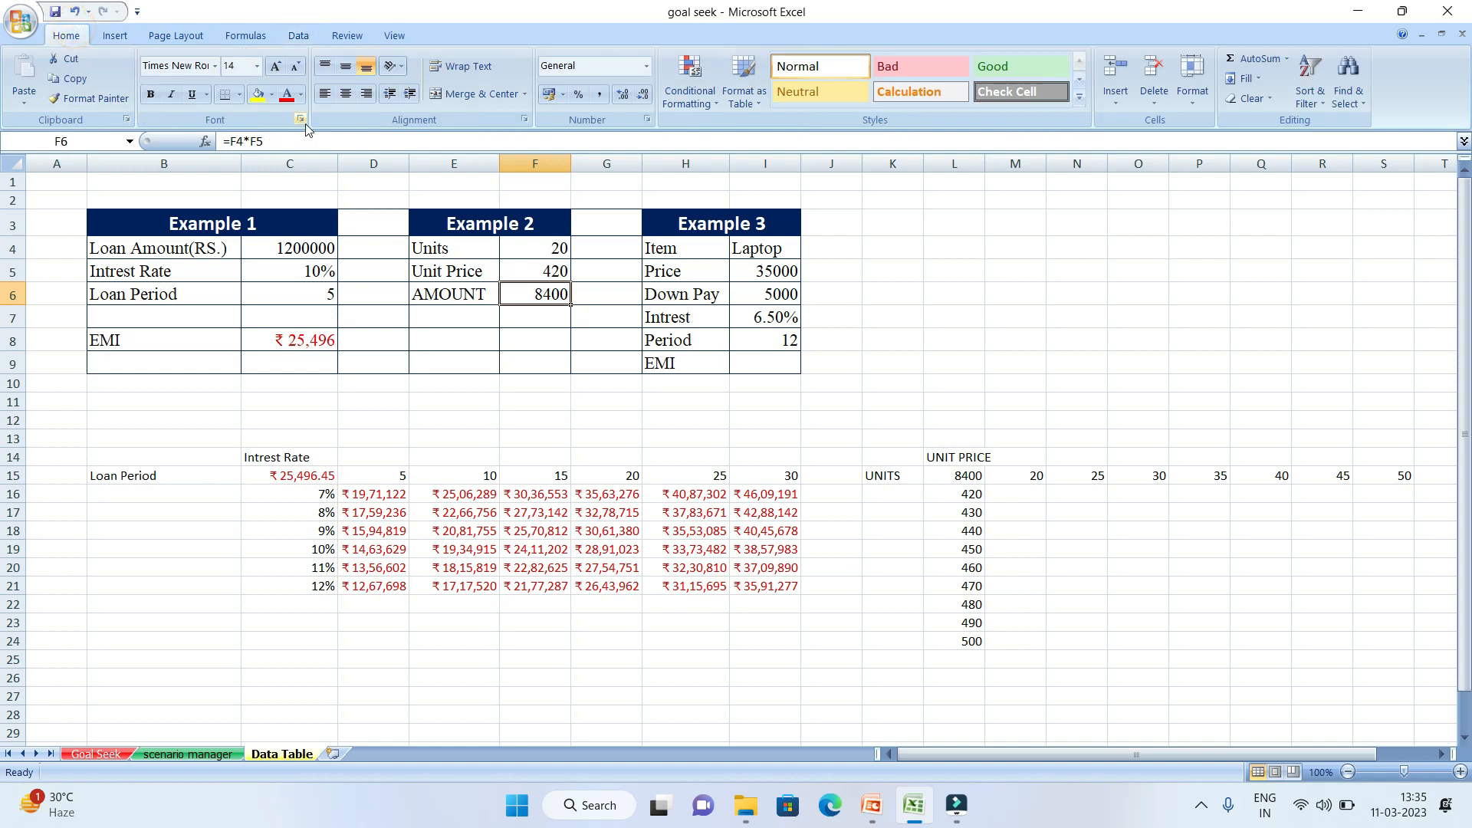
{"action": "left_click", "coordinate": [257, 94]}
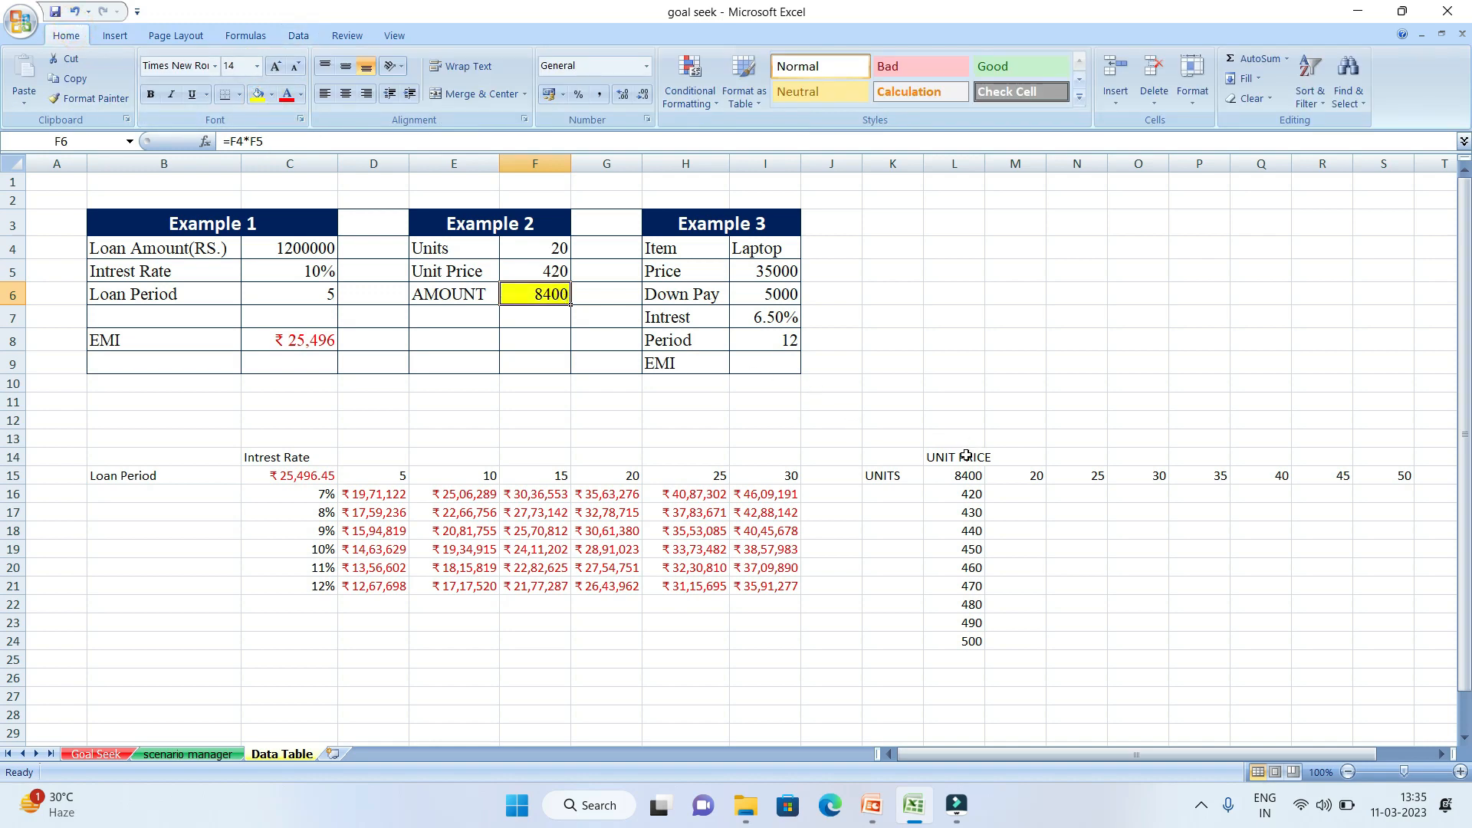
{"action": "left_click", "coordinate": [956, 479]}
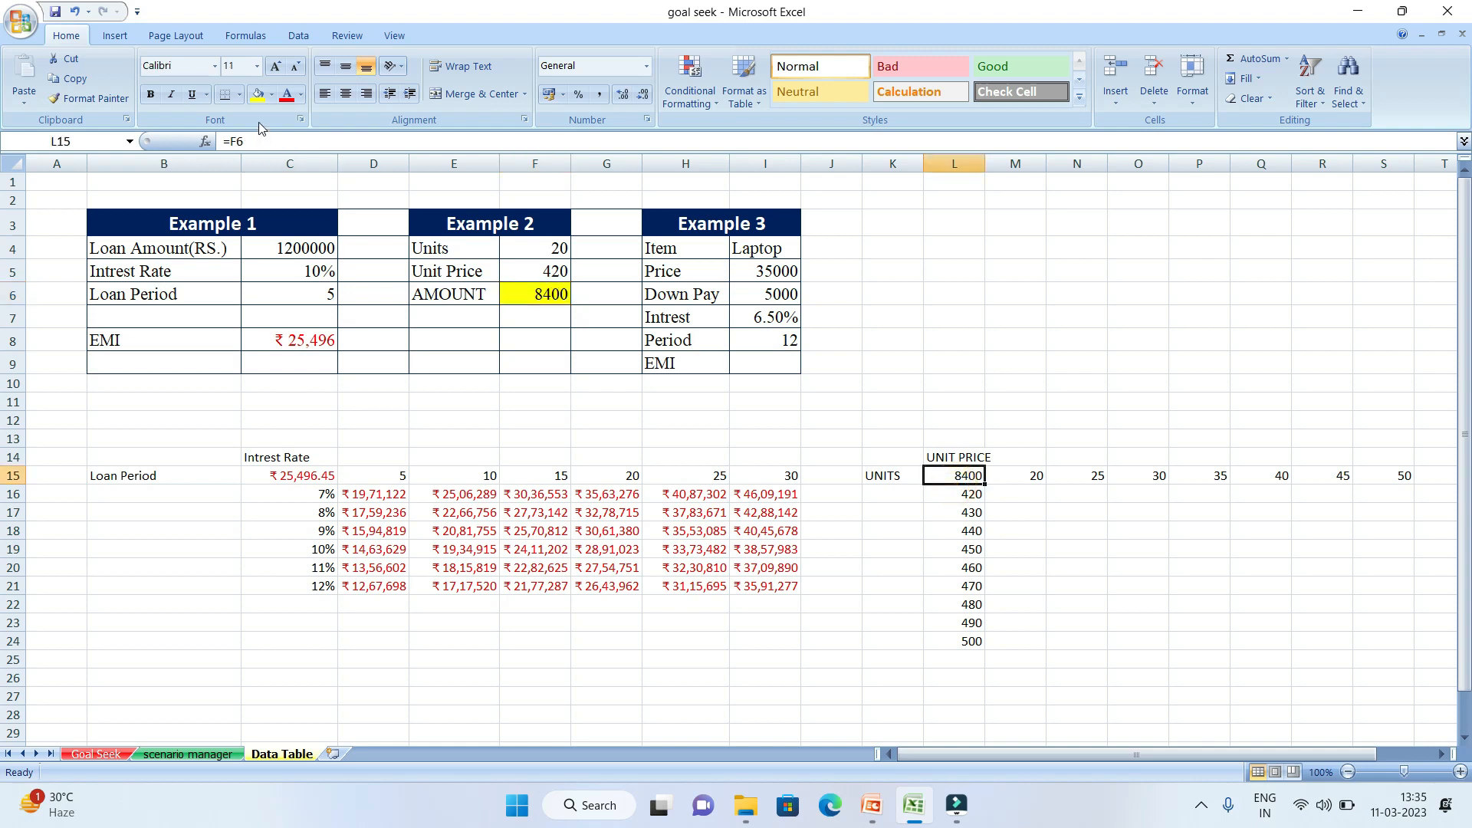
{"action": "left_click", "coordinate": [258, 95]}
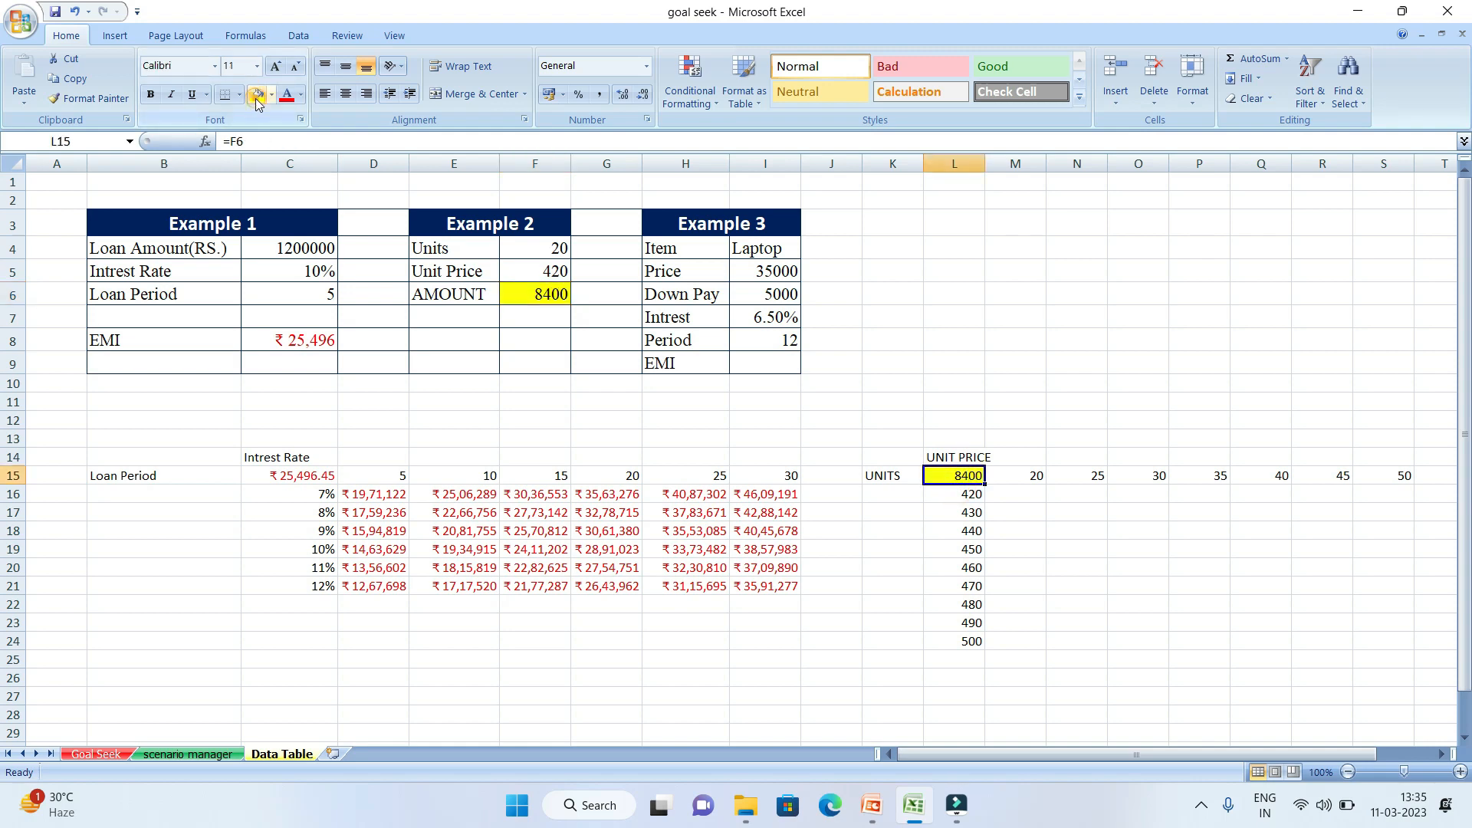
{"action": "left_click", "coordinate": [289, 482]}
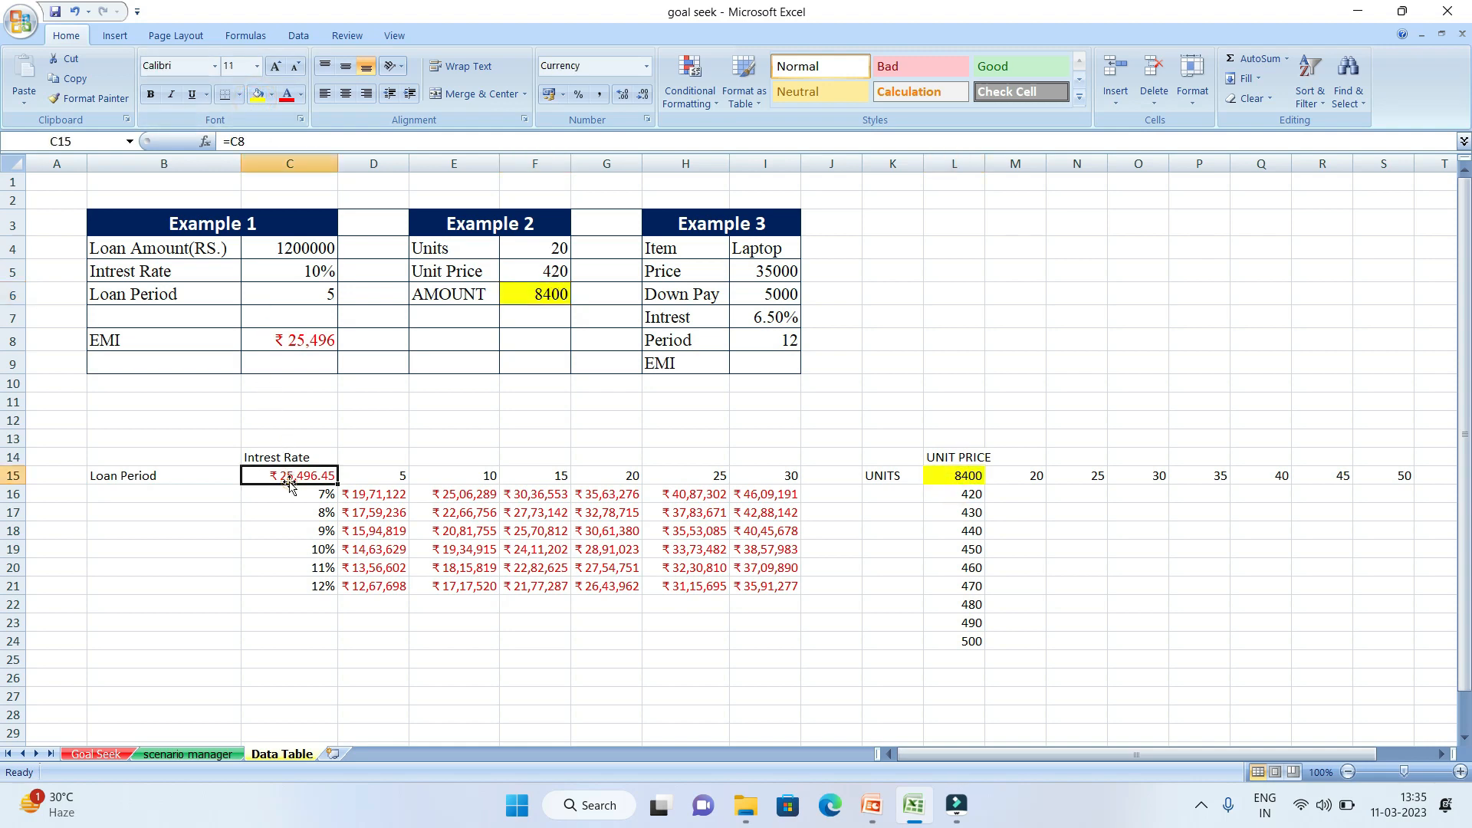
{"action": "left_click", "coordinate": [257, 95]}
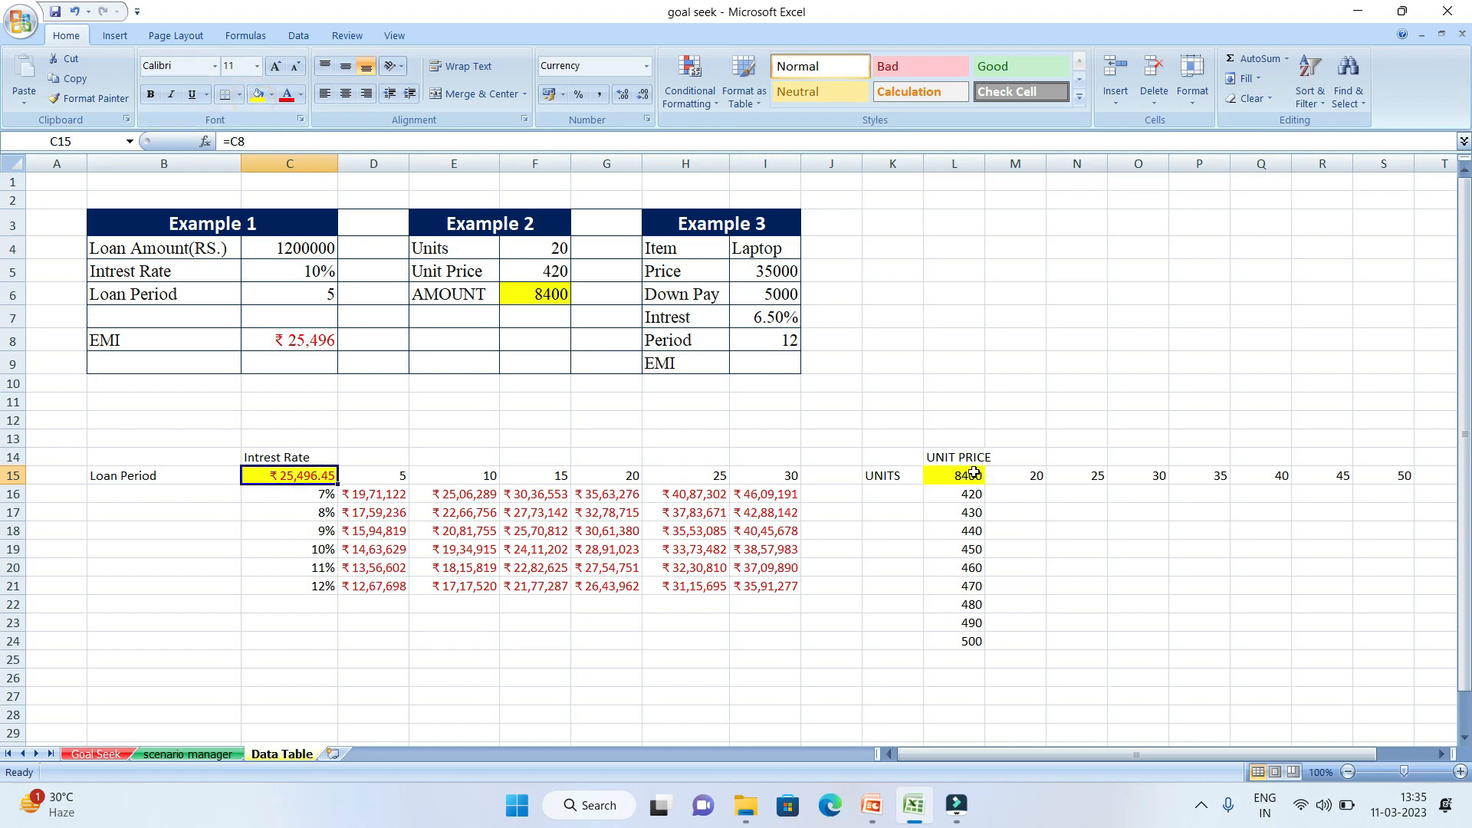
{"action": "left_click_drag", "start_coordinate": [967, 474], "coordinate": [1385, 642]}
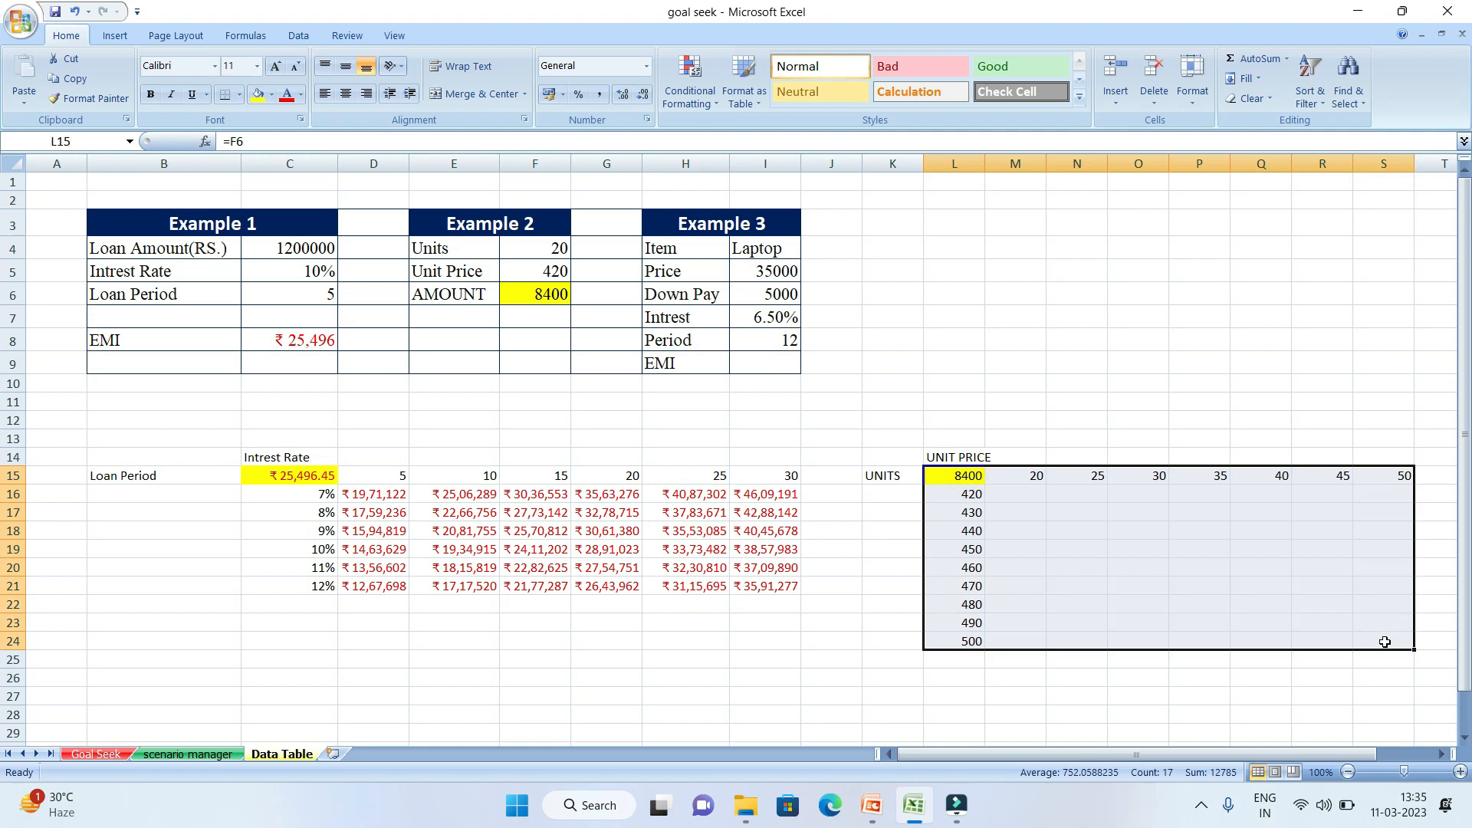
- Select L15:S24 and build a Data Table with row input $F$5 and column input $F$4
{"action": "left_click", "coordinate": [1385, 642]}
{"action": "left_click_drag", "start_coordinate": [964, 477], "coordinate": [1384, 635]}
{"action": "left_click", "coordinate": [304, 35]}
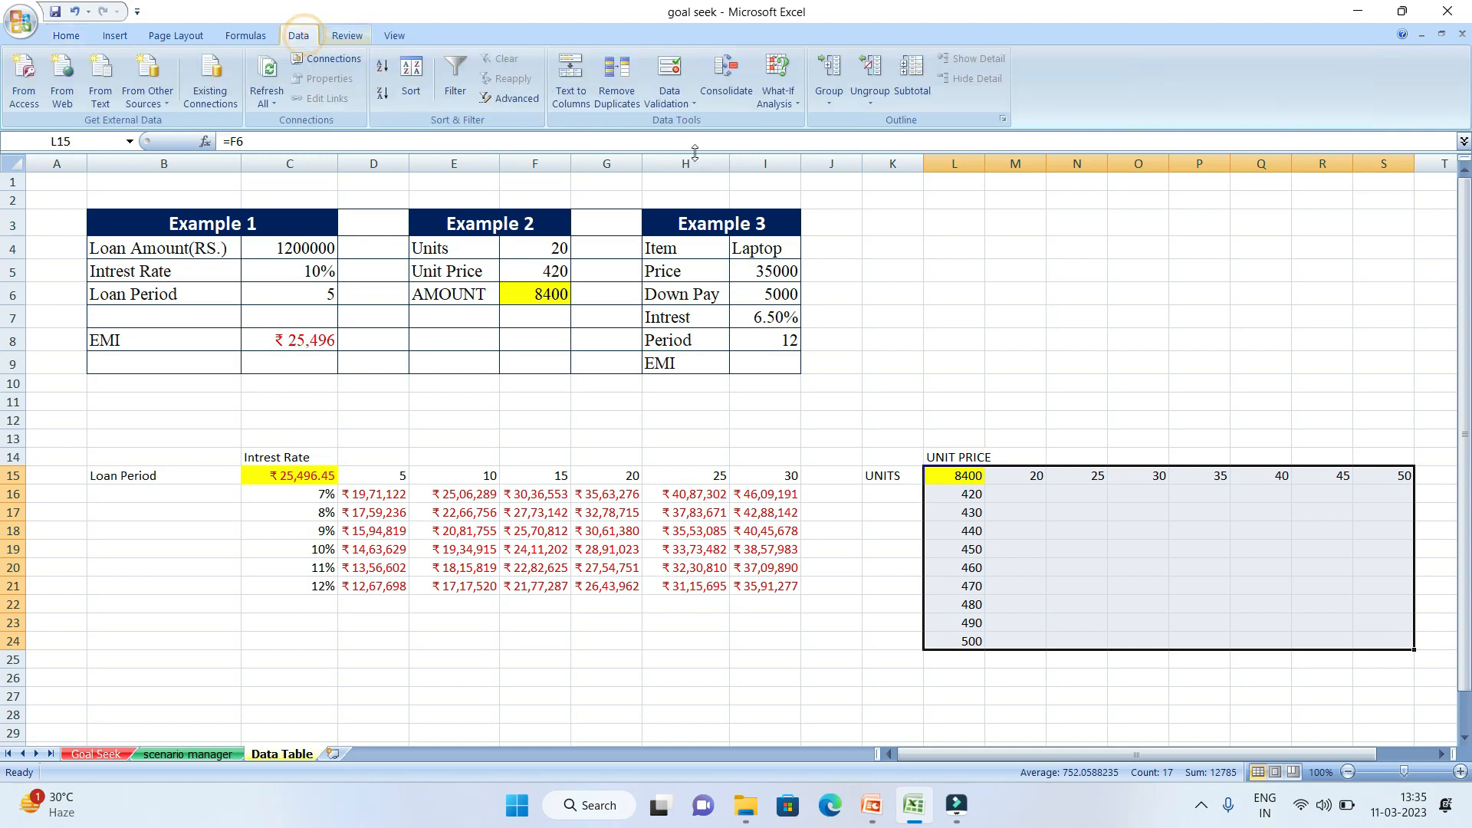
{"action": "left_click", "coordinate": [778, 85]}
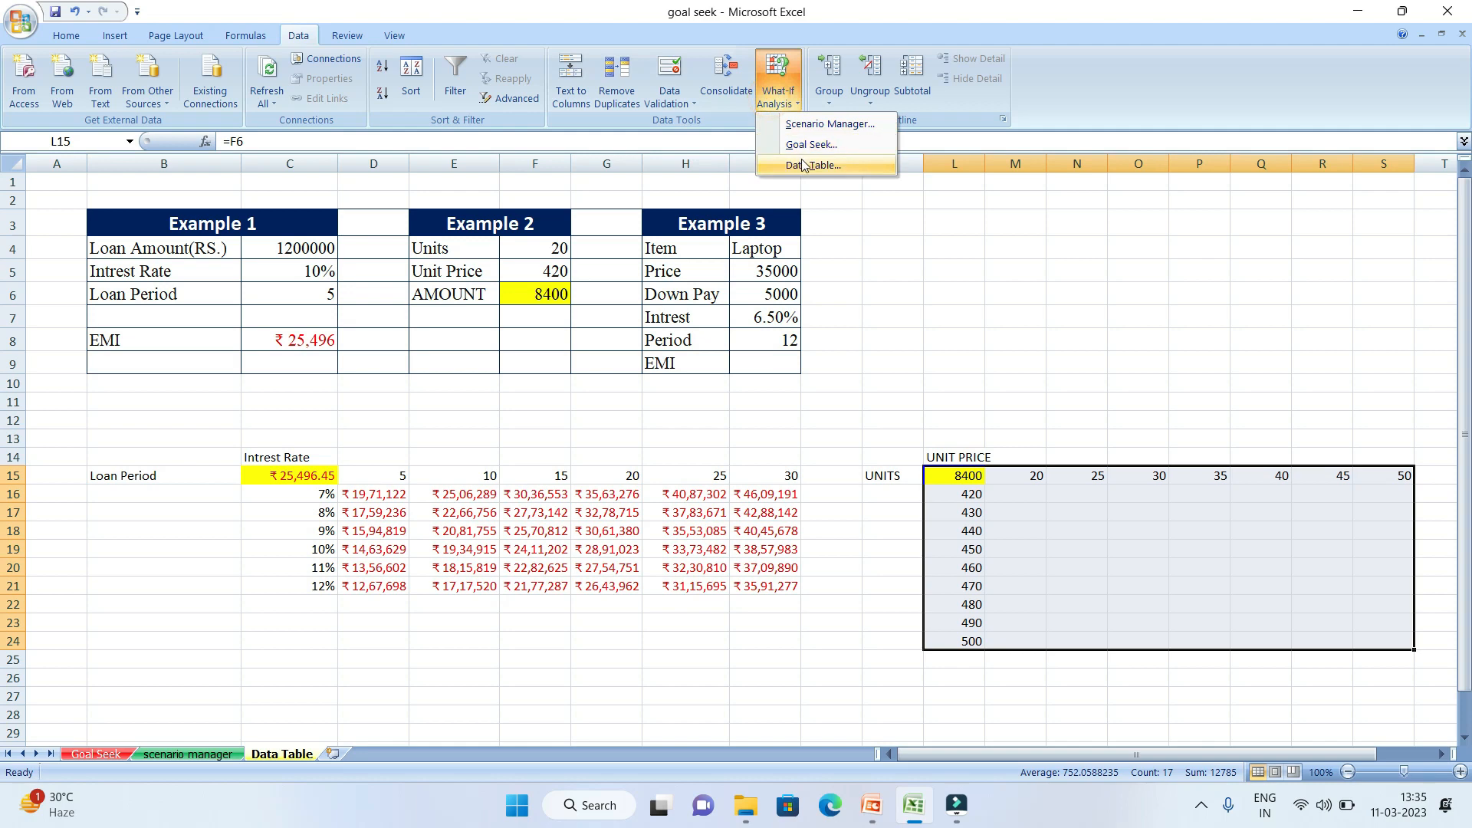
{"action": "left_click", "coordinate": [805, 164]}
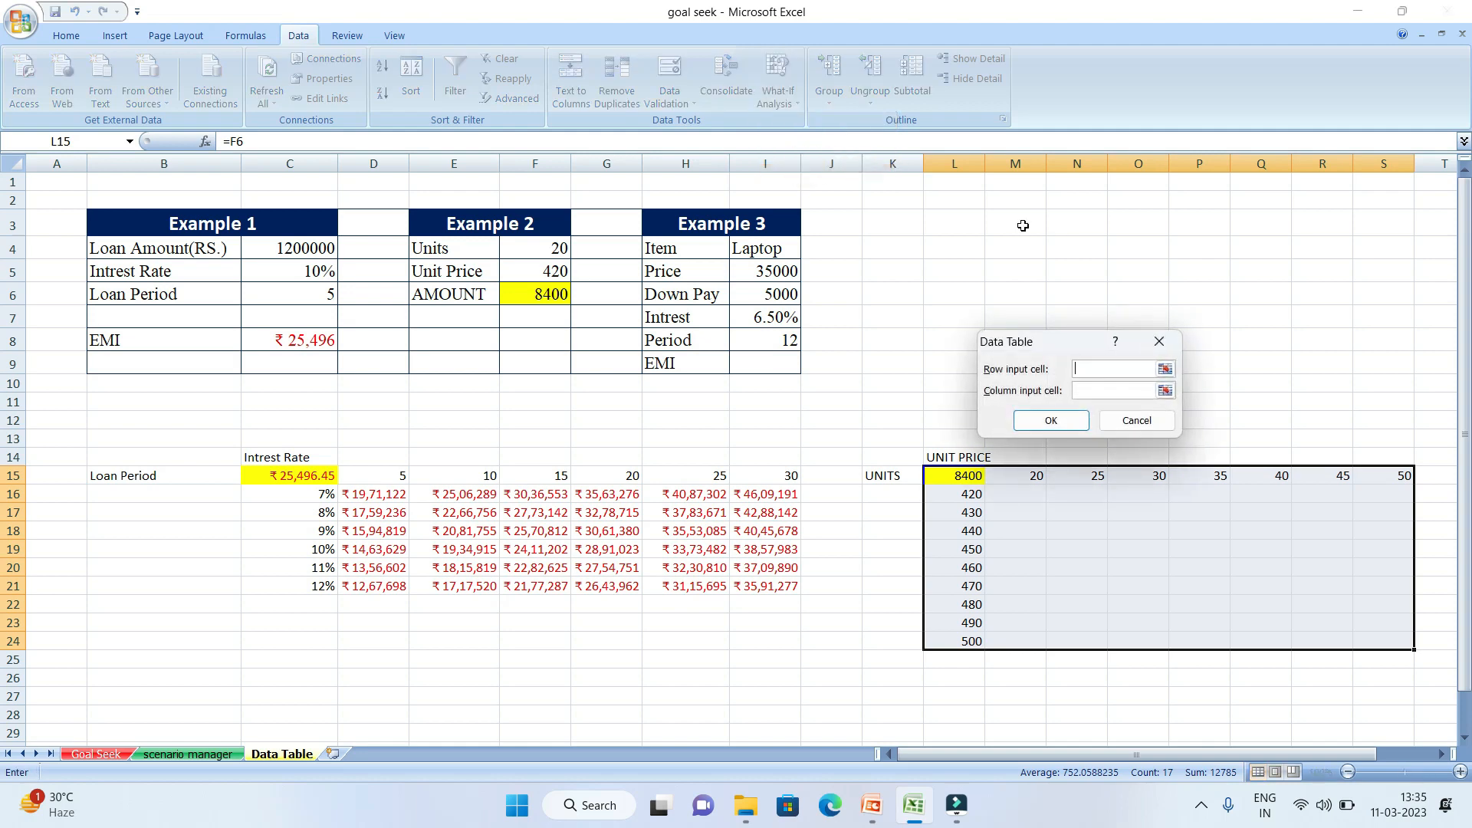
{"action": "left_click_drag", "start_coordinate": [1062, 344], "coordinate": [1095, 262]}
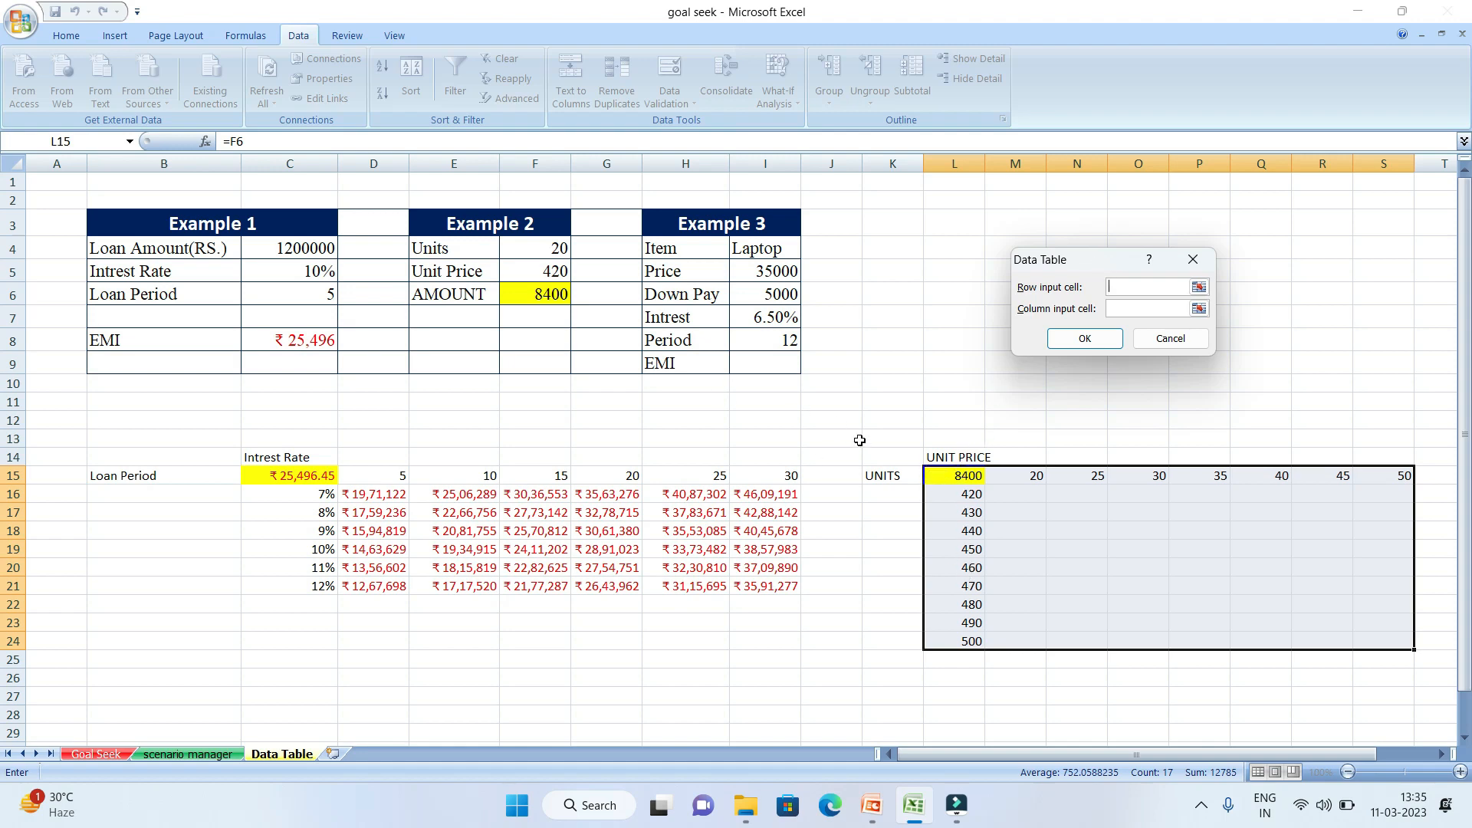
{"action": "left_click", "coordinate": [550, 270]}
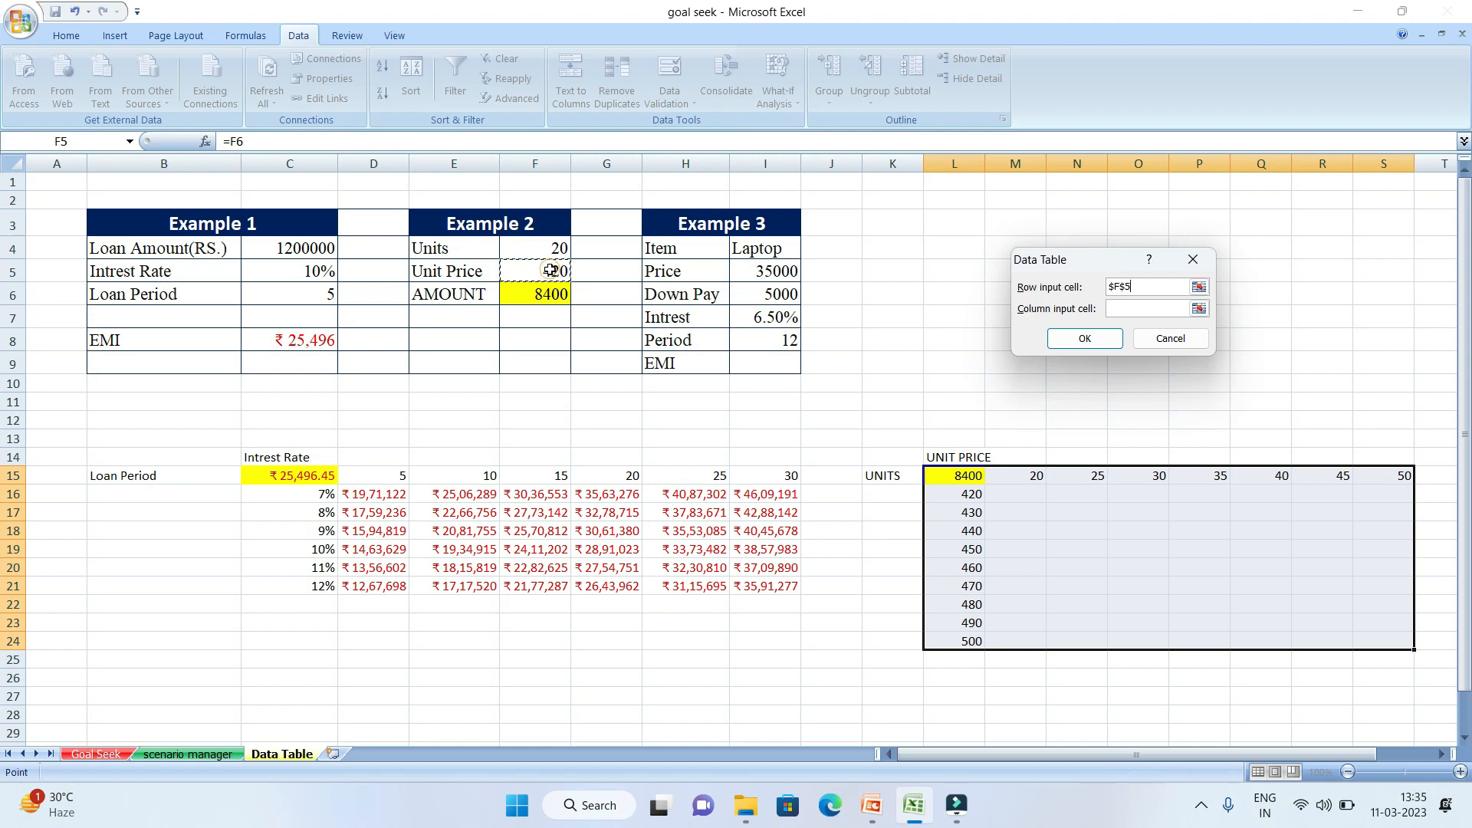
{"action": "left_click", "coordinate": [1132, 310]}
{"action": "left_click", "coordinate": [550, 246]}
{"action": "left_click", "coordinate": [1081, 339]}
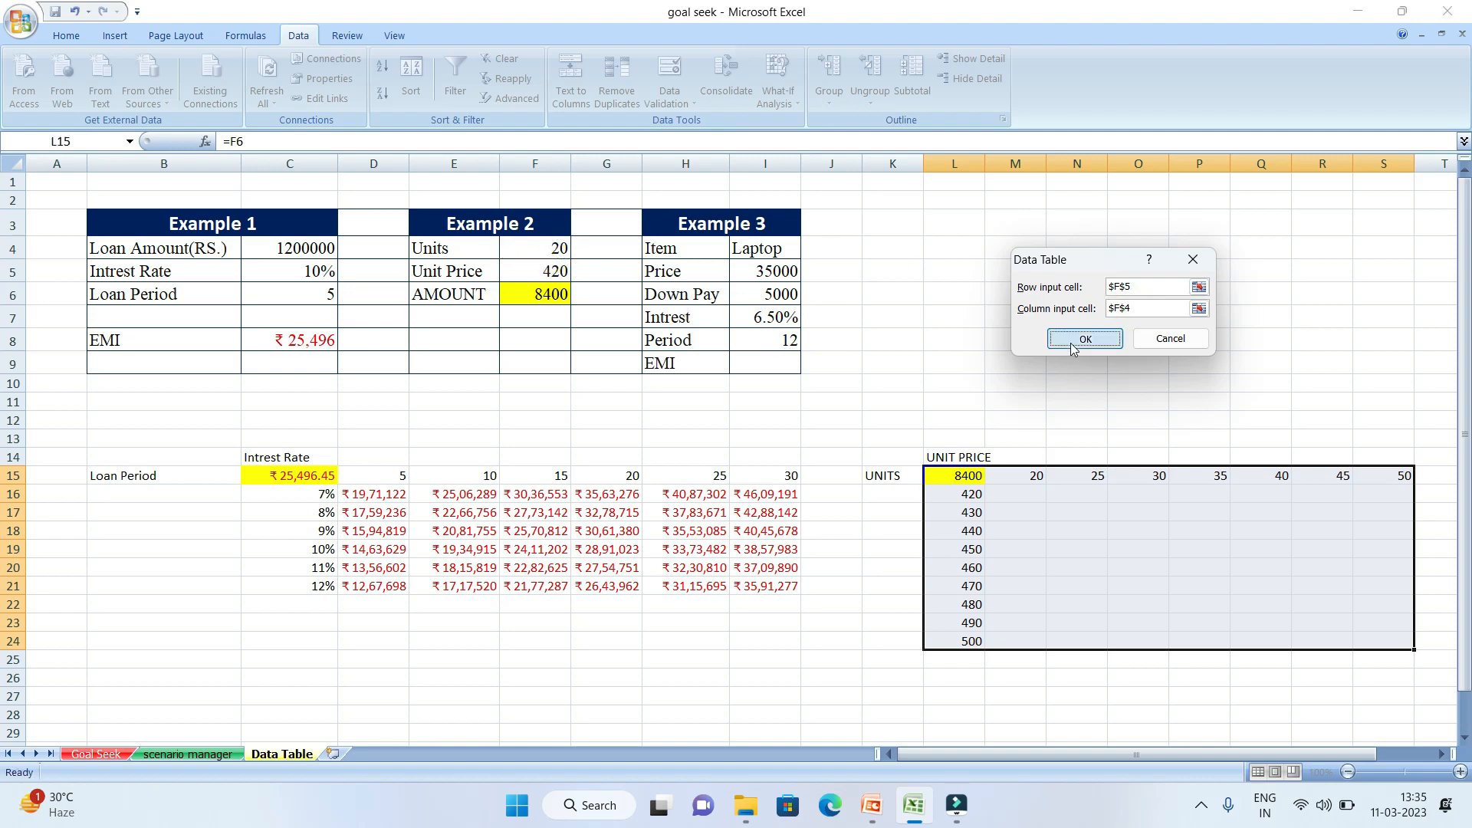
{"action": "left_click", "coordinate": [1200, 422]}
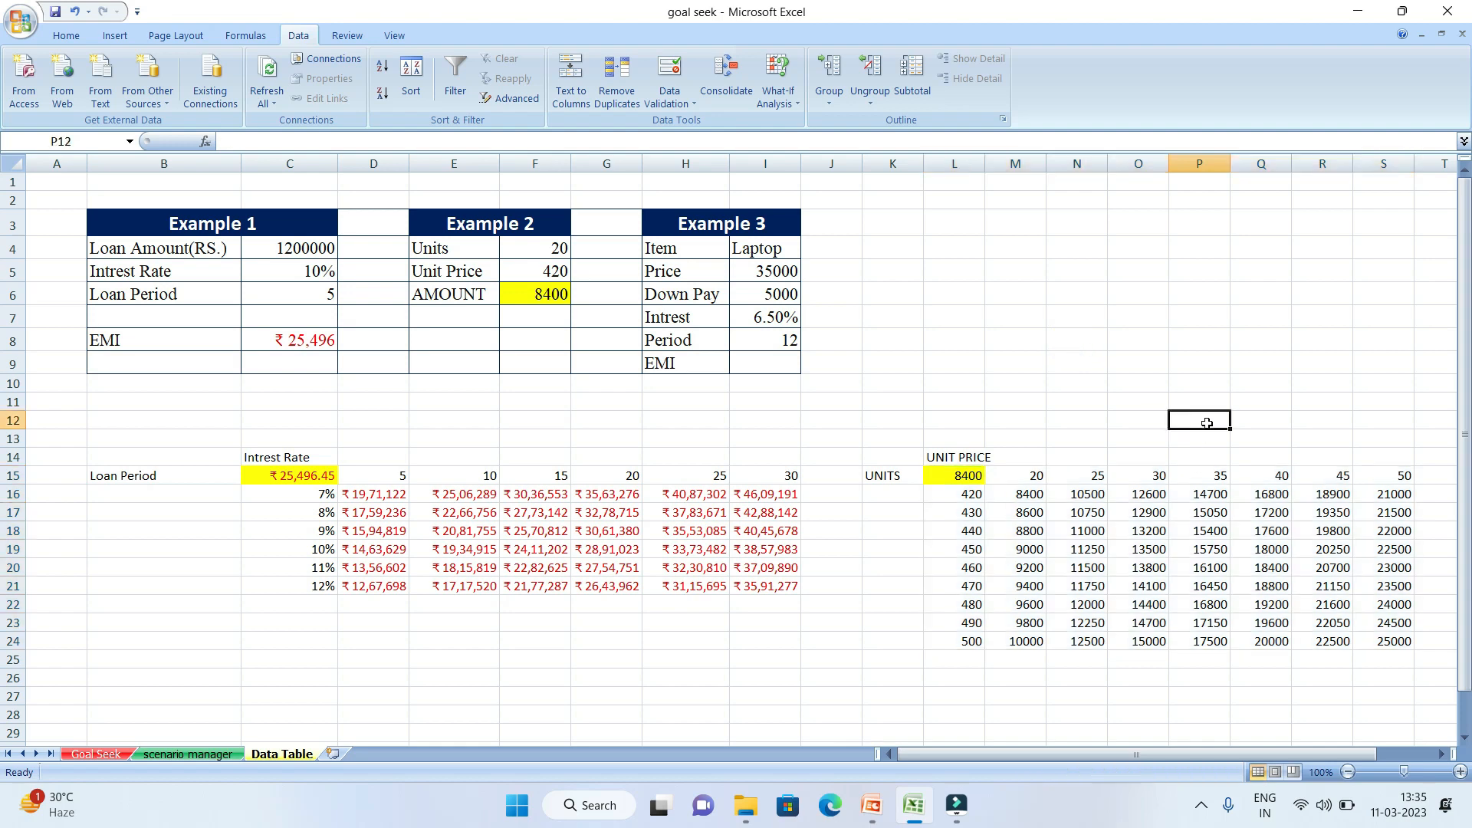
{"action": "left_click", "coordinate": [968, 496]}
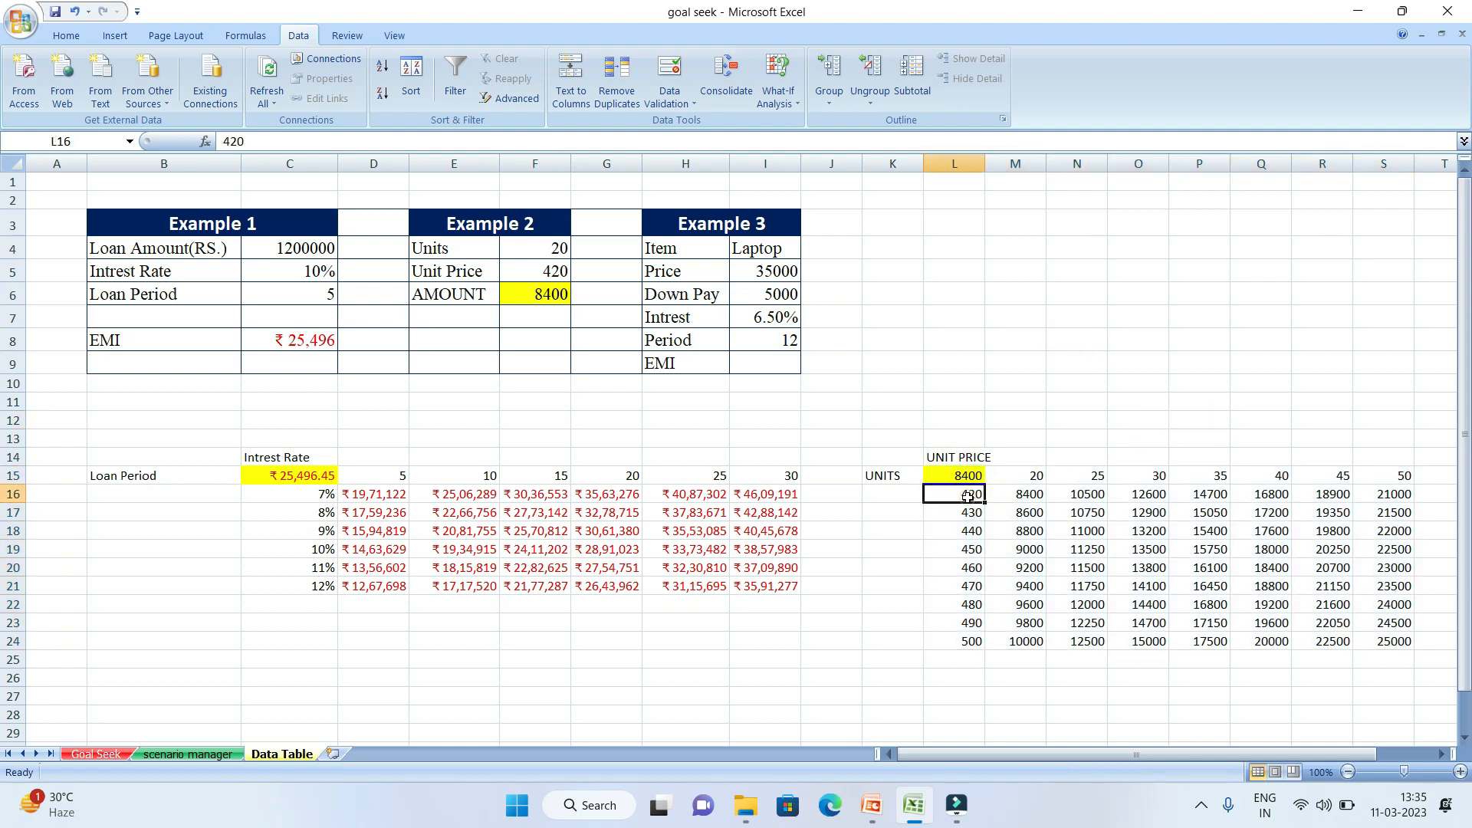
{"action": "left_click", "coordinate": [1030, 482]}
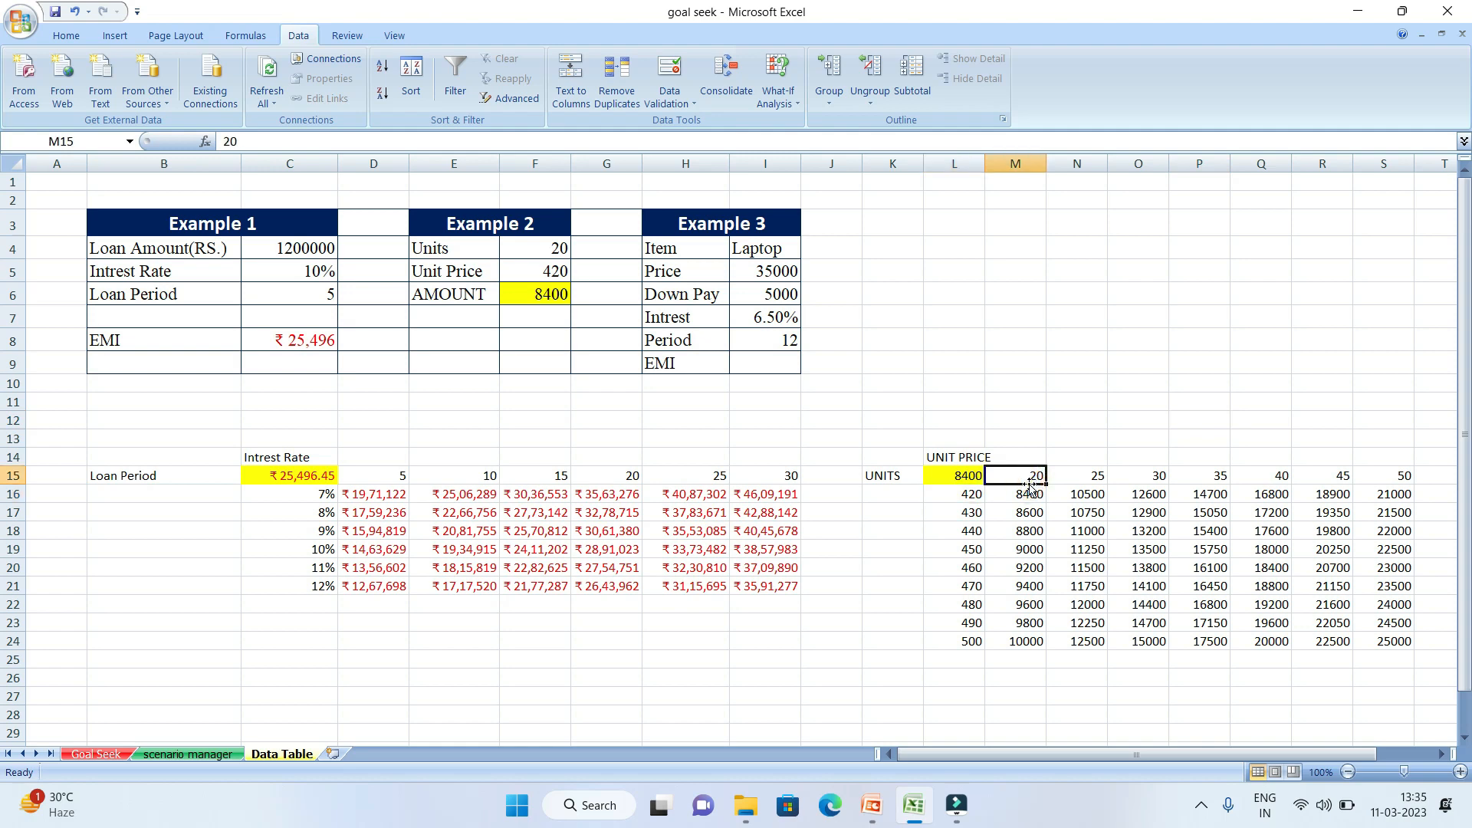
{"action": "left_click", "coordinate": [1036, 502]}
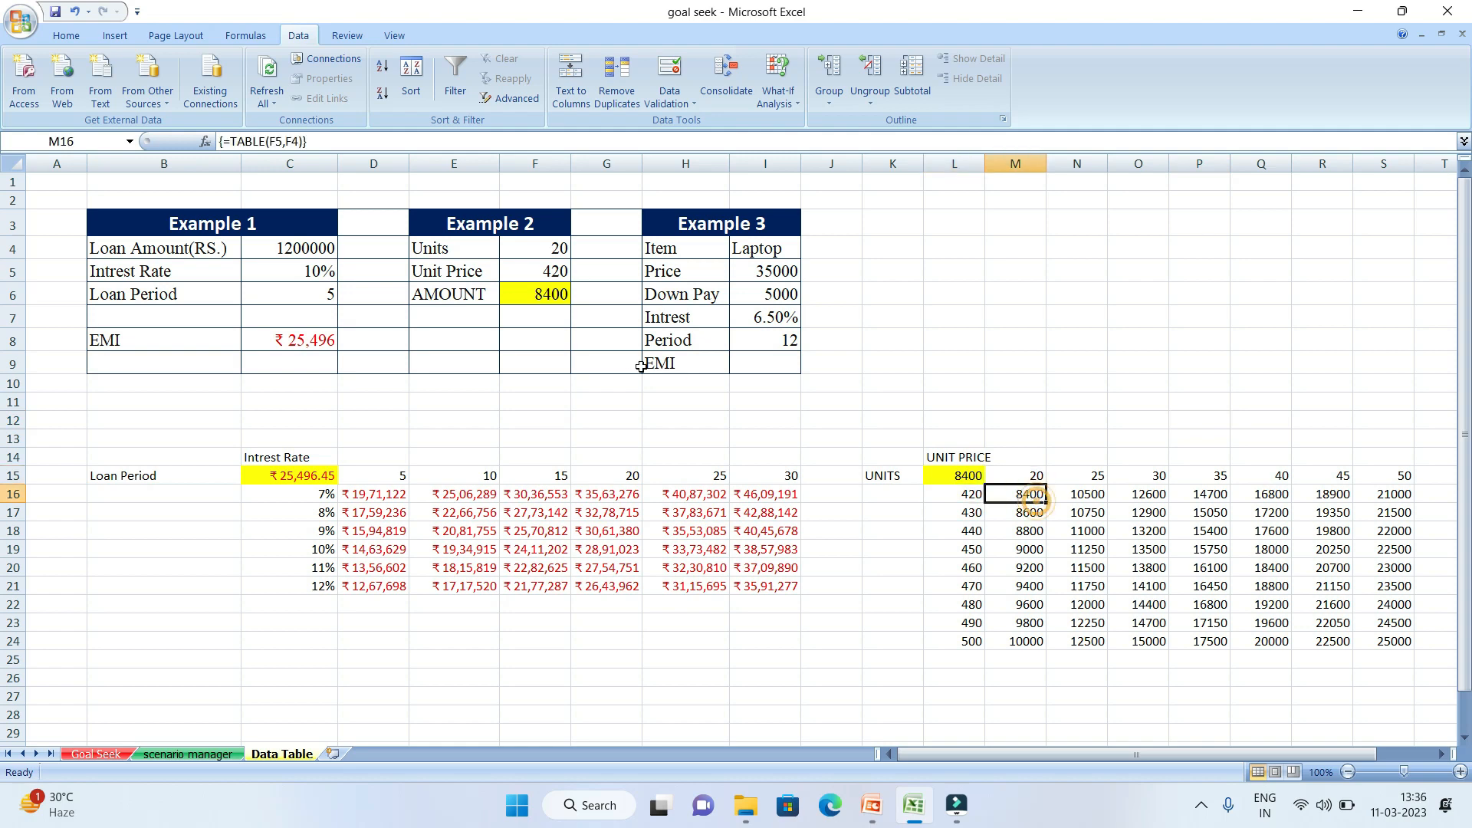
{"action": "left_click_drag", "start_coordinate": [1077, 475], "coordinate": [1219, 497]}
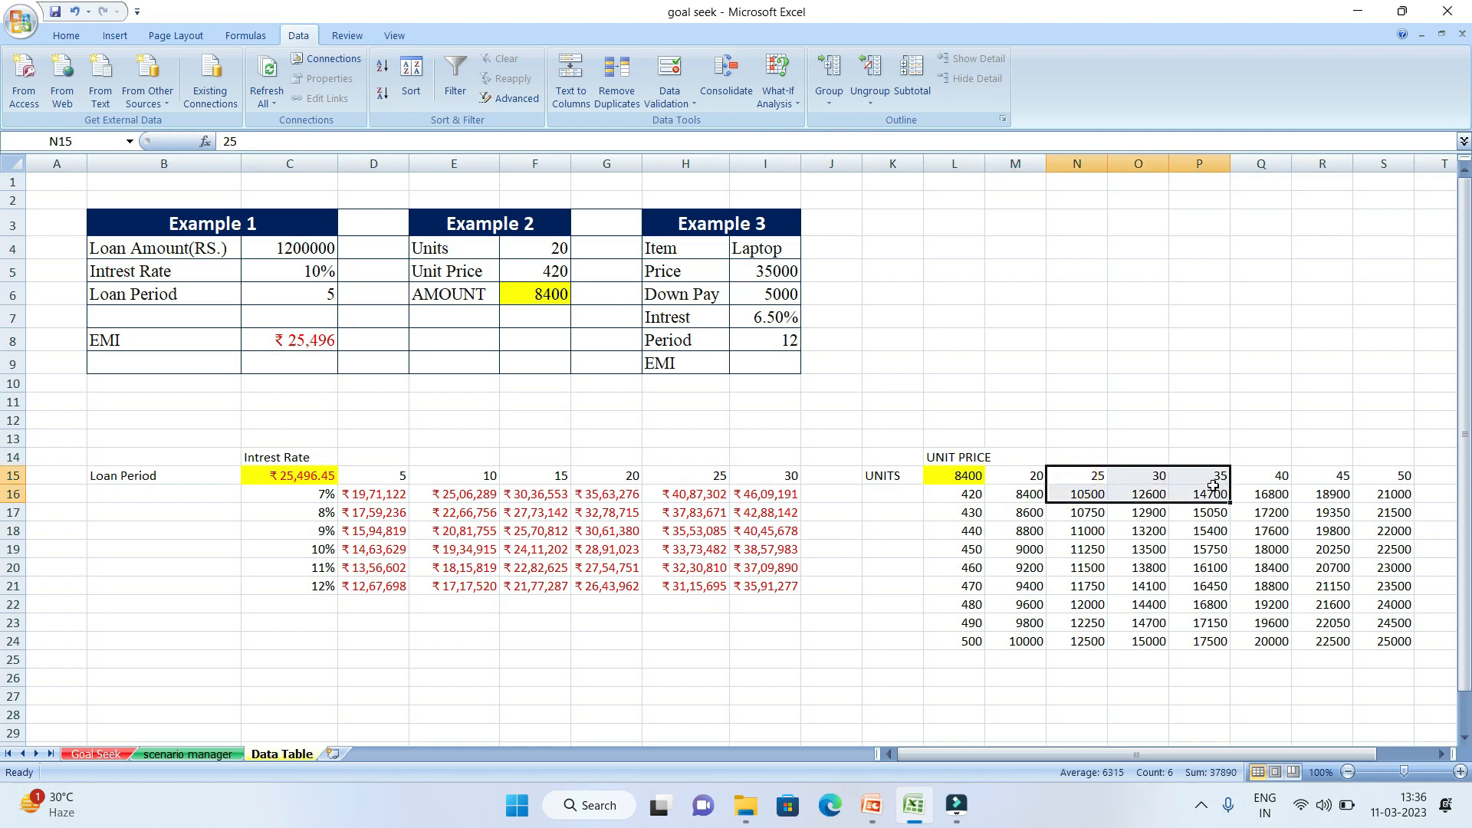
{"action": "left_click", "coordinate": [960, 526]}
{"action": "left_click", "coordinate": [975, 569]}
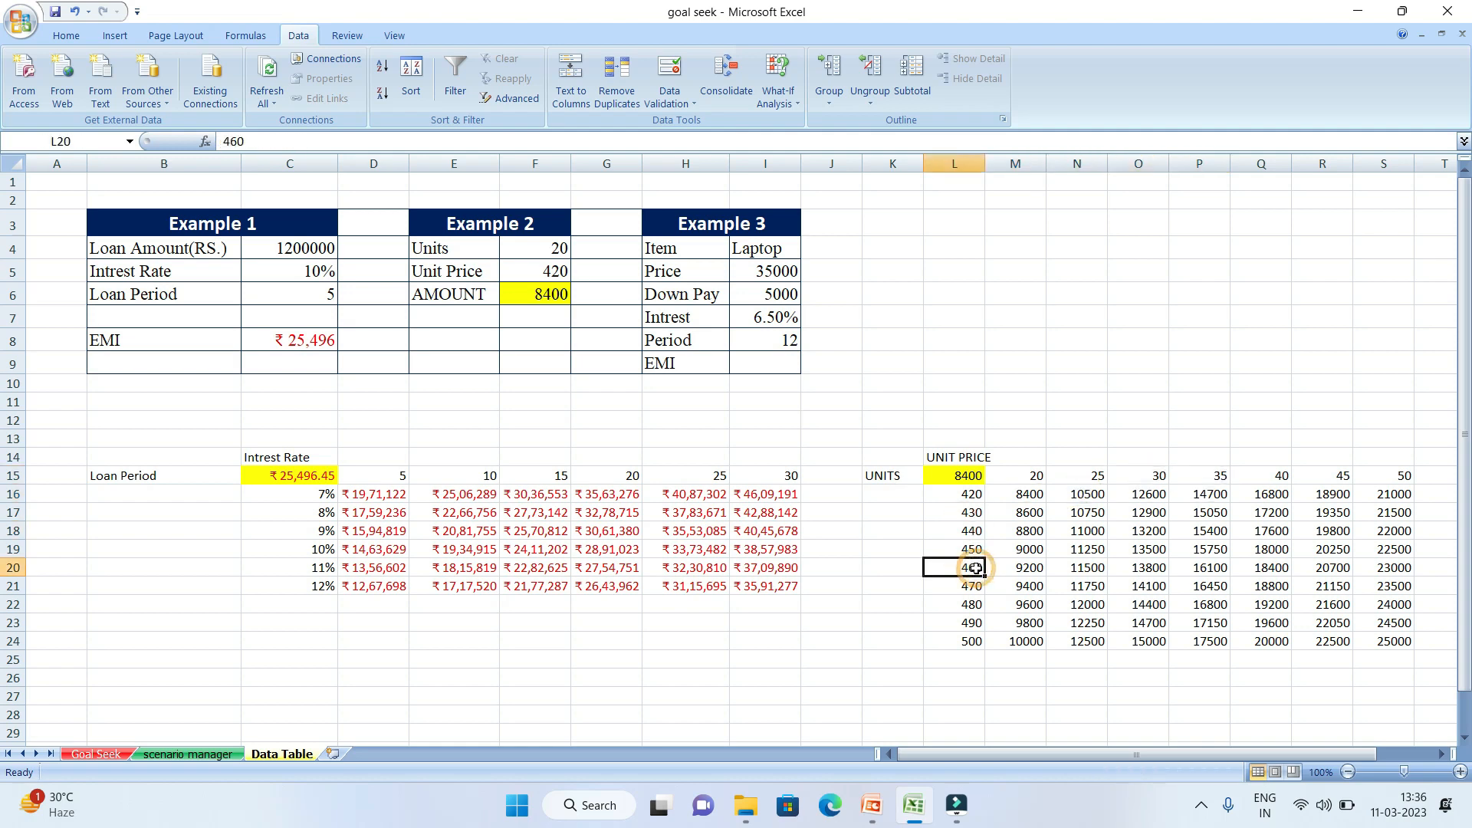
{"action": "key", "text": "Right"}
{"action": "key", "text": "Right"}
{"action": "key", "text": "Right"}
{"action": "key", "text": "Right"}
{"action": "key", "text": "Right"}
{"action": "key", "text": "Right"}
{"action": "key", "text": "Right"}
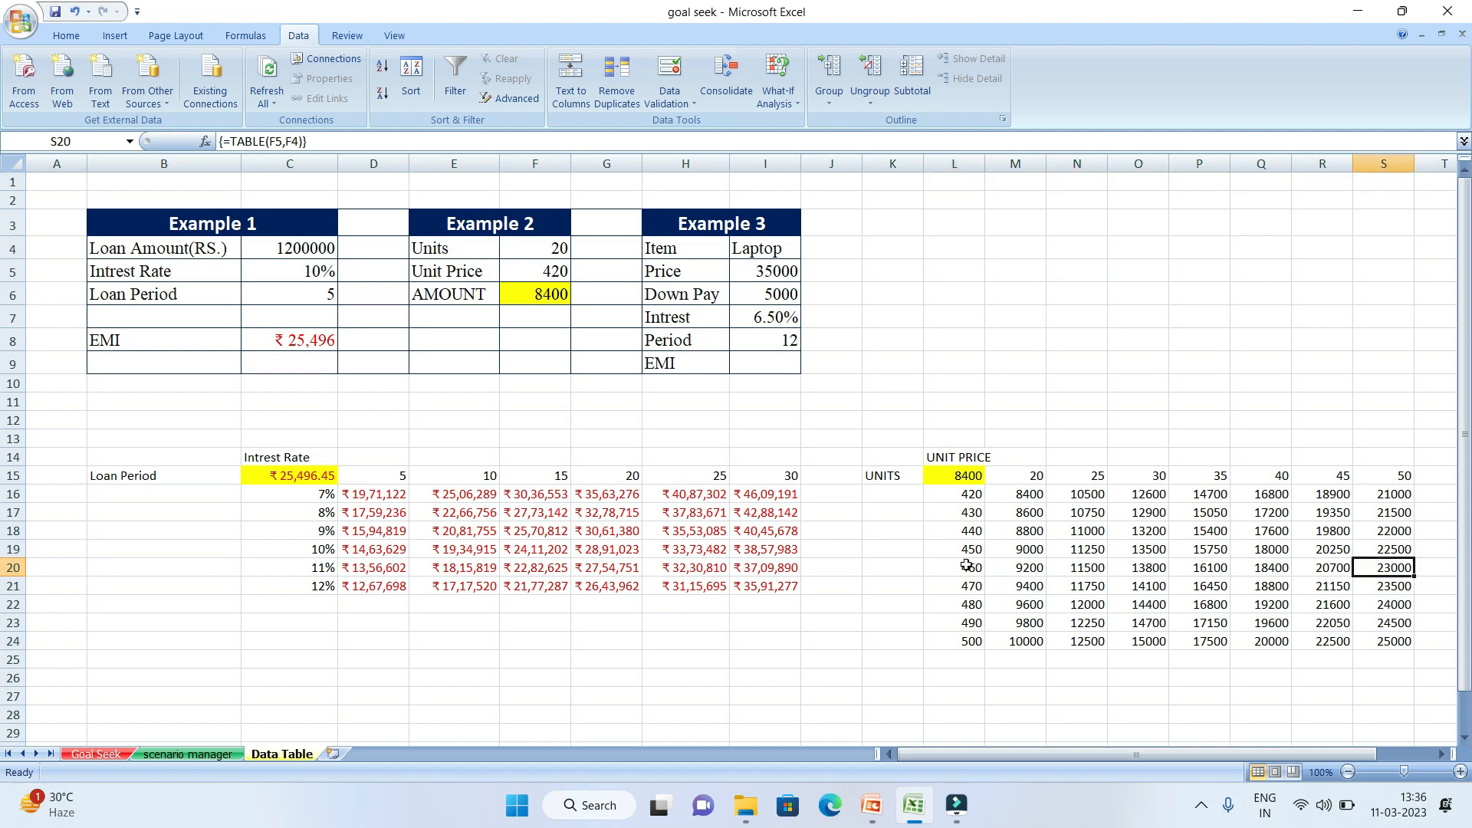
{"action": "left_click", "coordinate": [782, 99]}
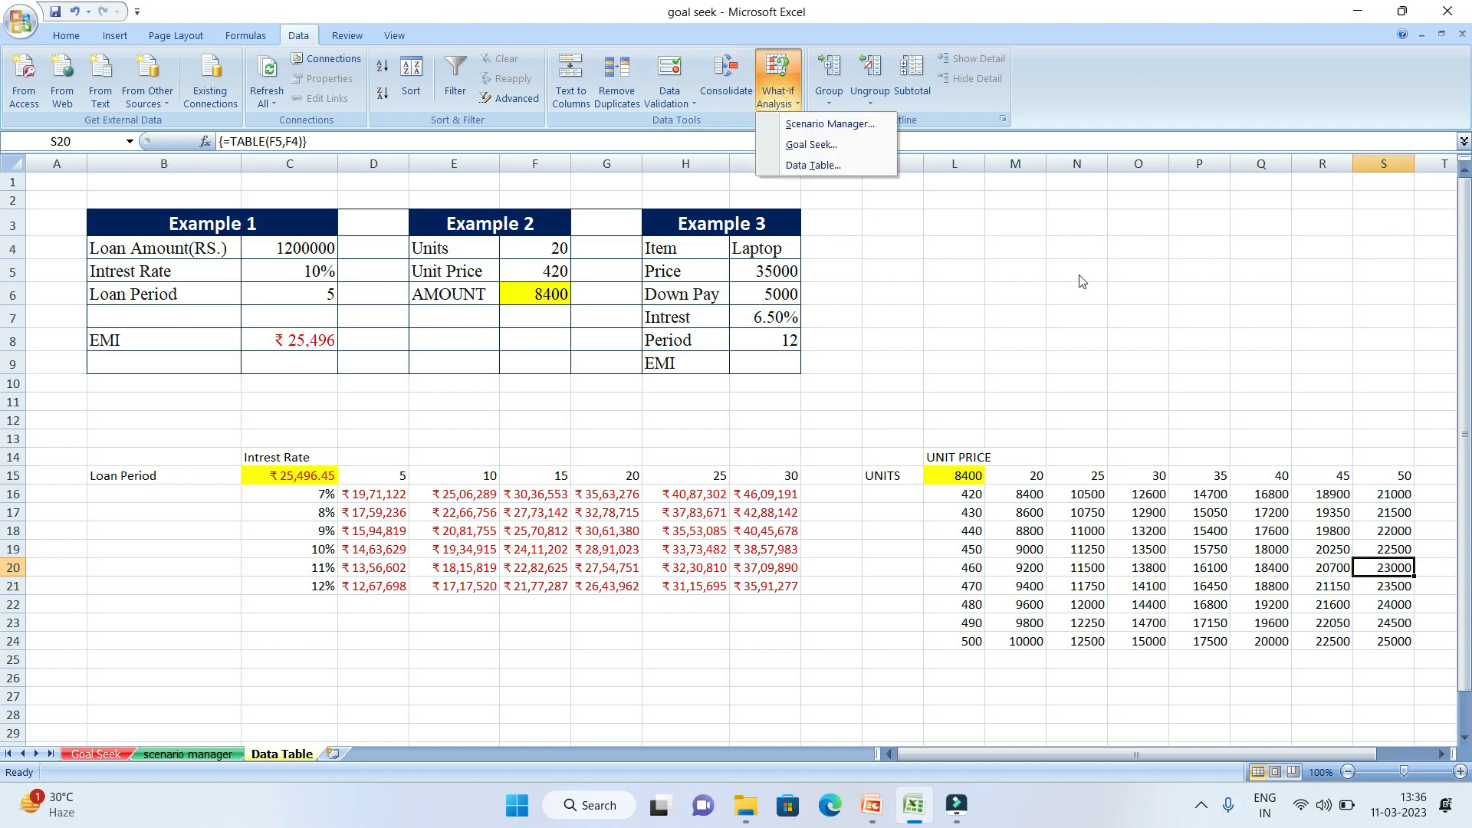
{"action": "left_click", "coordinate": [1068, 340]}
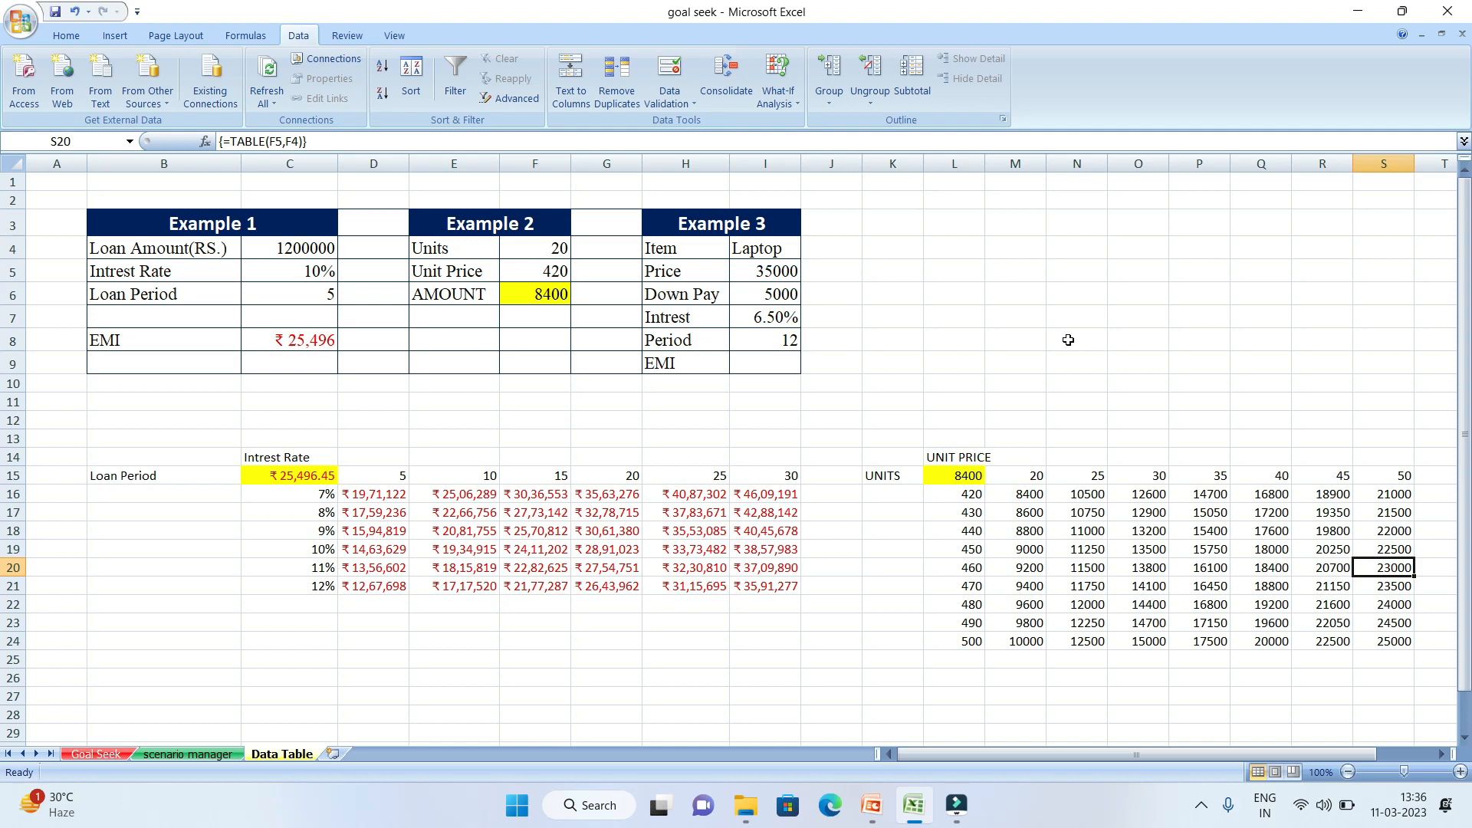